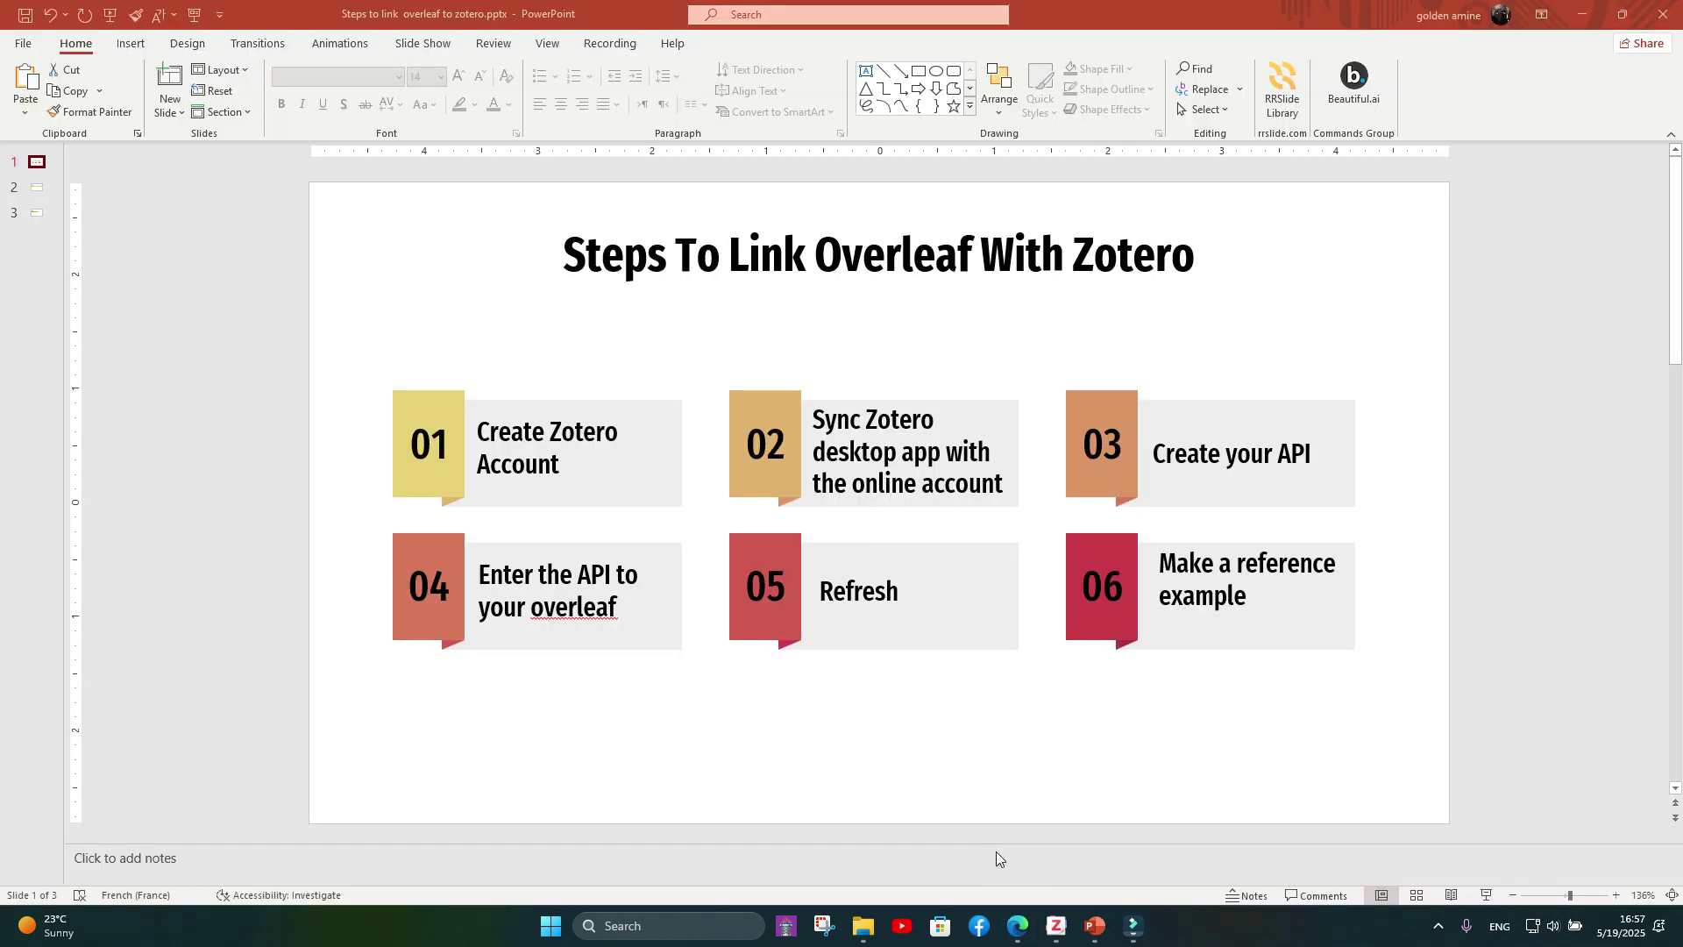
# Step: Load the zotero.org home page in Edge by trimming the web address
pyautogui.click(1024, 926)
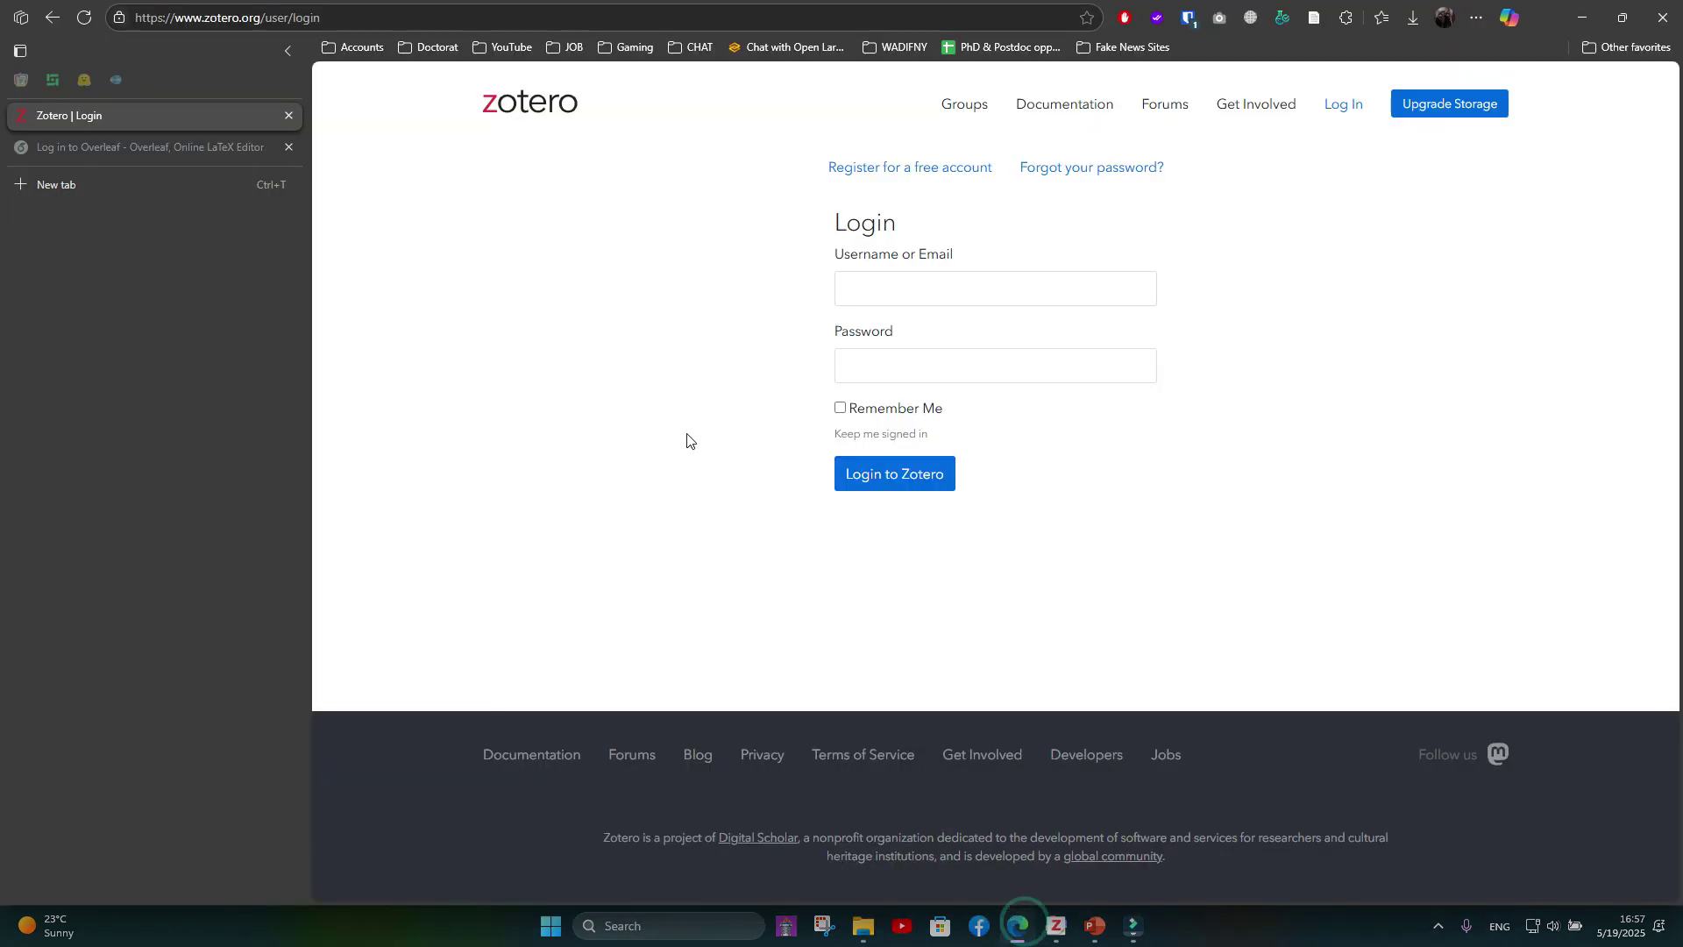
pyautogui.moveTo(322, 16); pyautogui.dragTo(268, 18)
pyautogui.write('u')
pyautogui.press('Return')
pyautogui.press('BackSpace')
pyautogui.press('BackSpace')
pyautogui.press('Return')
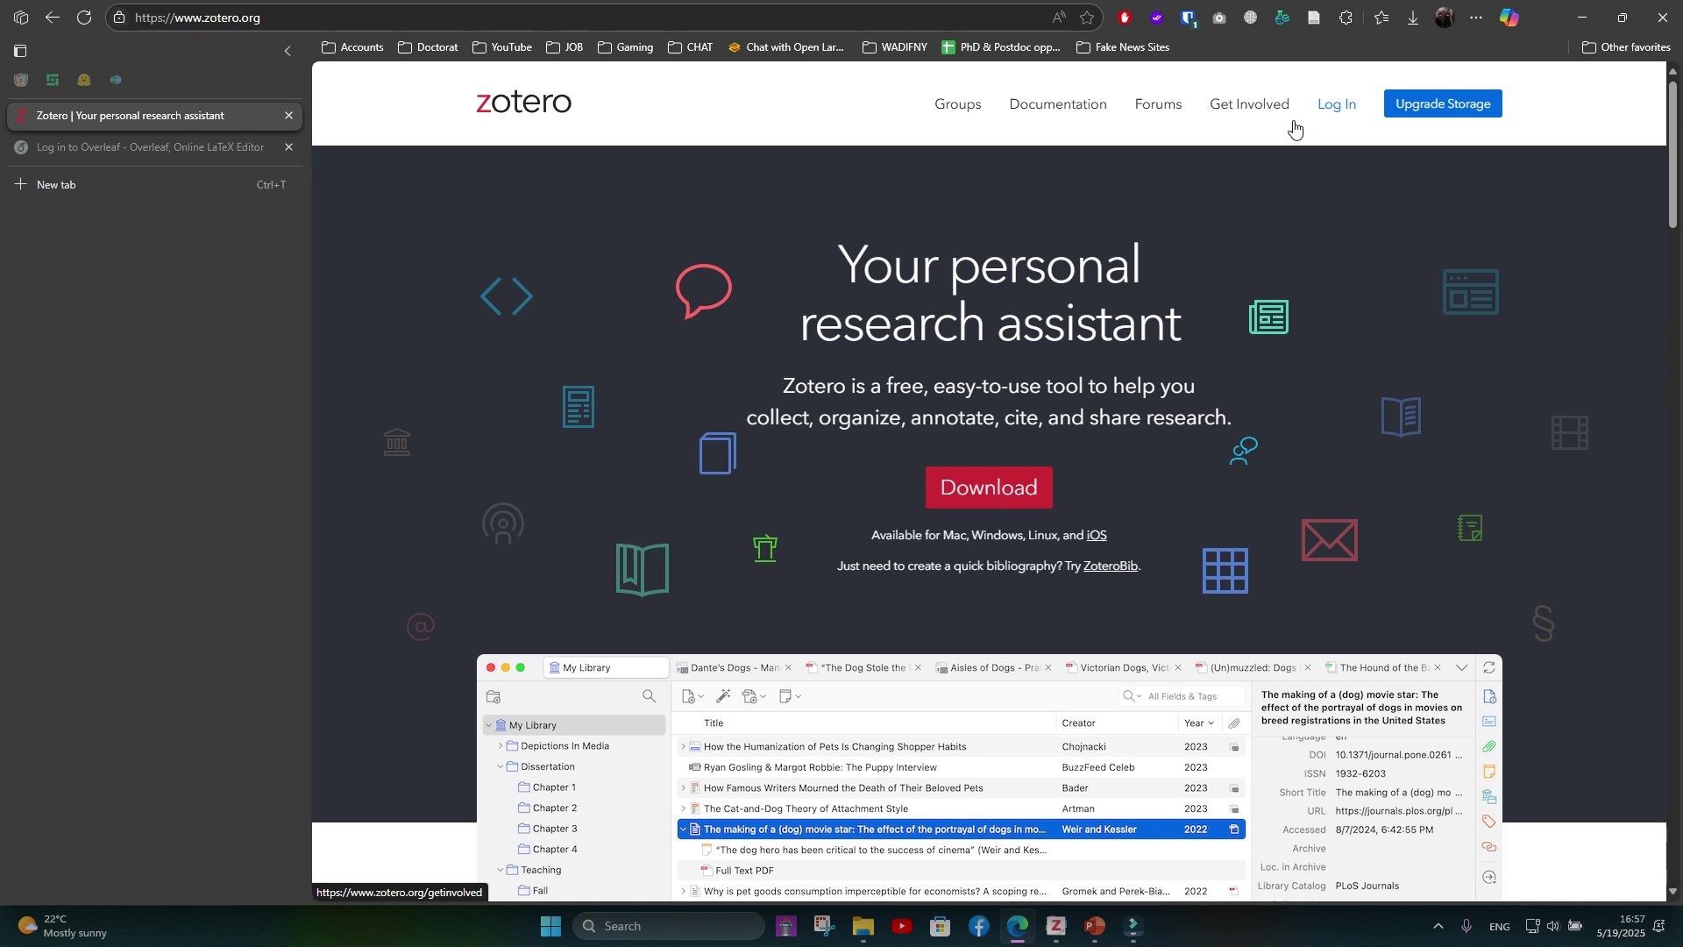
# Step: Open the Log In page, glance at Register, and return to the login form
pyautogui.click(1338, 105)
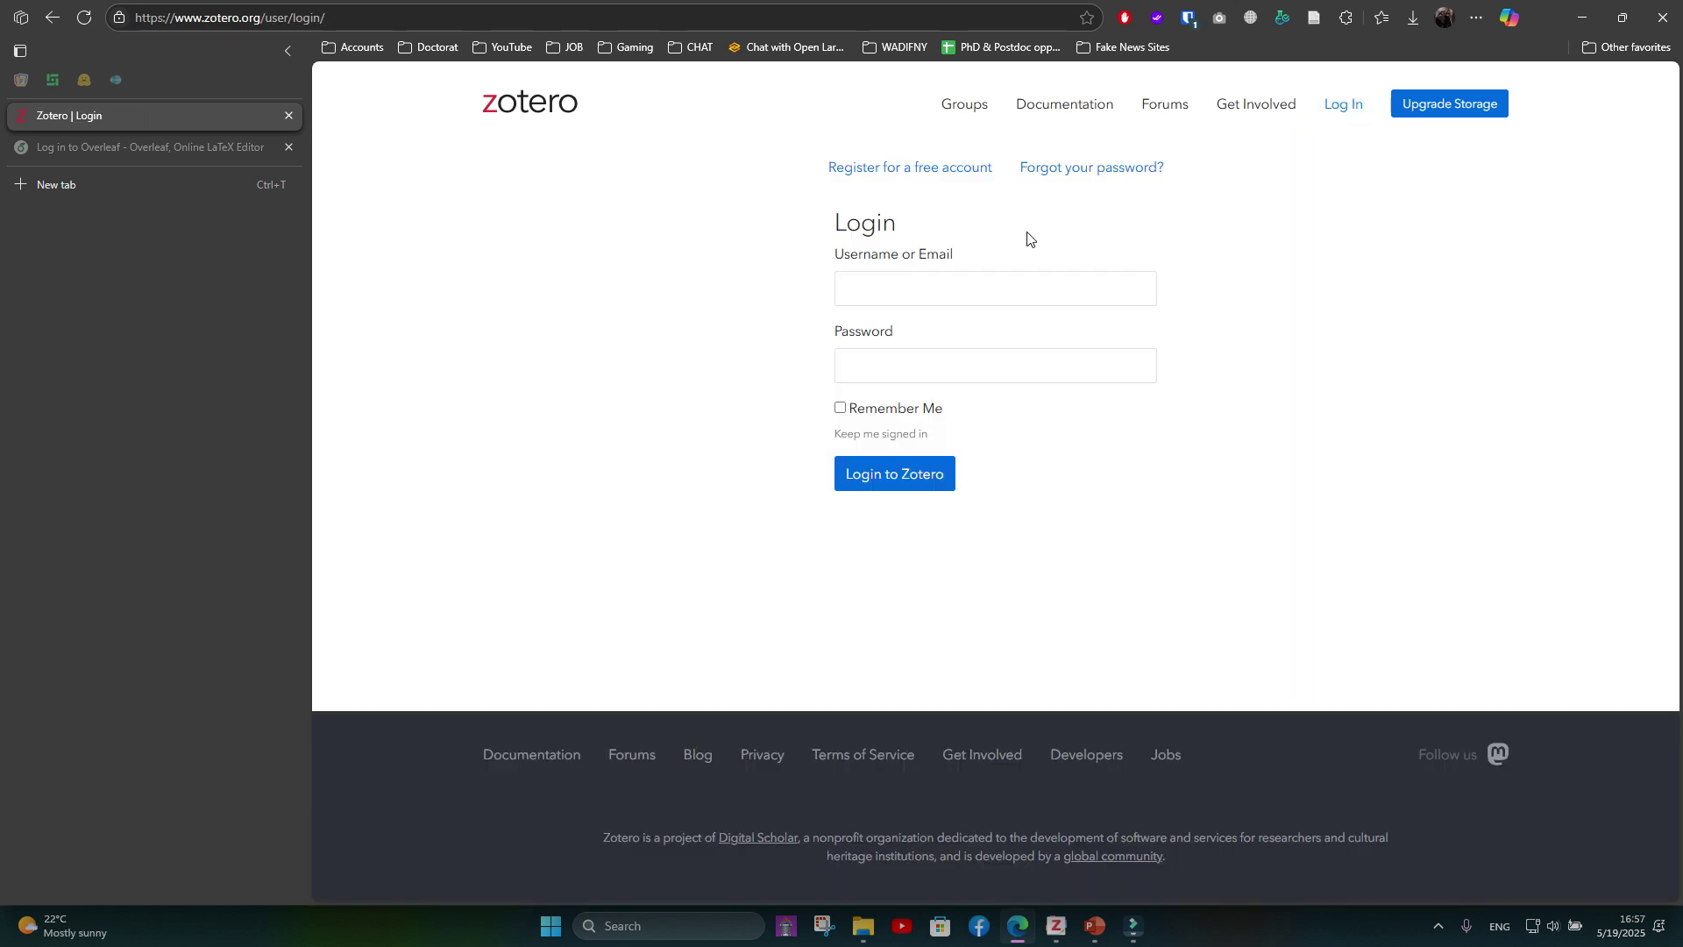
pyautogui.click(918, 169)
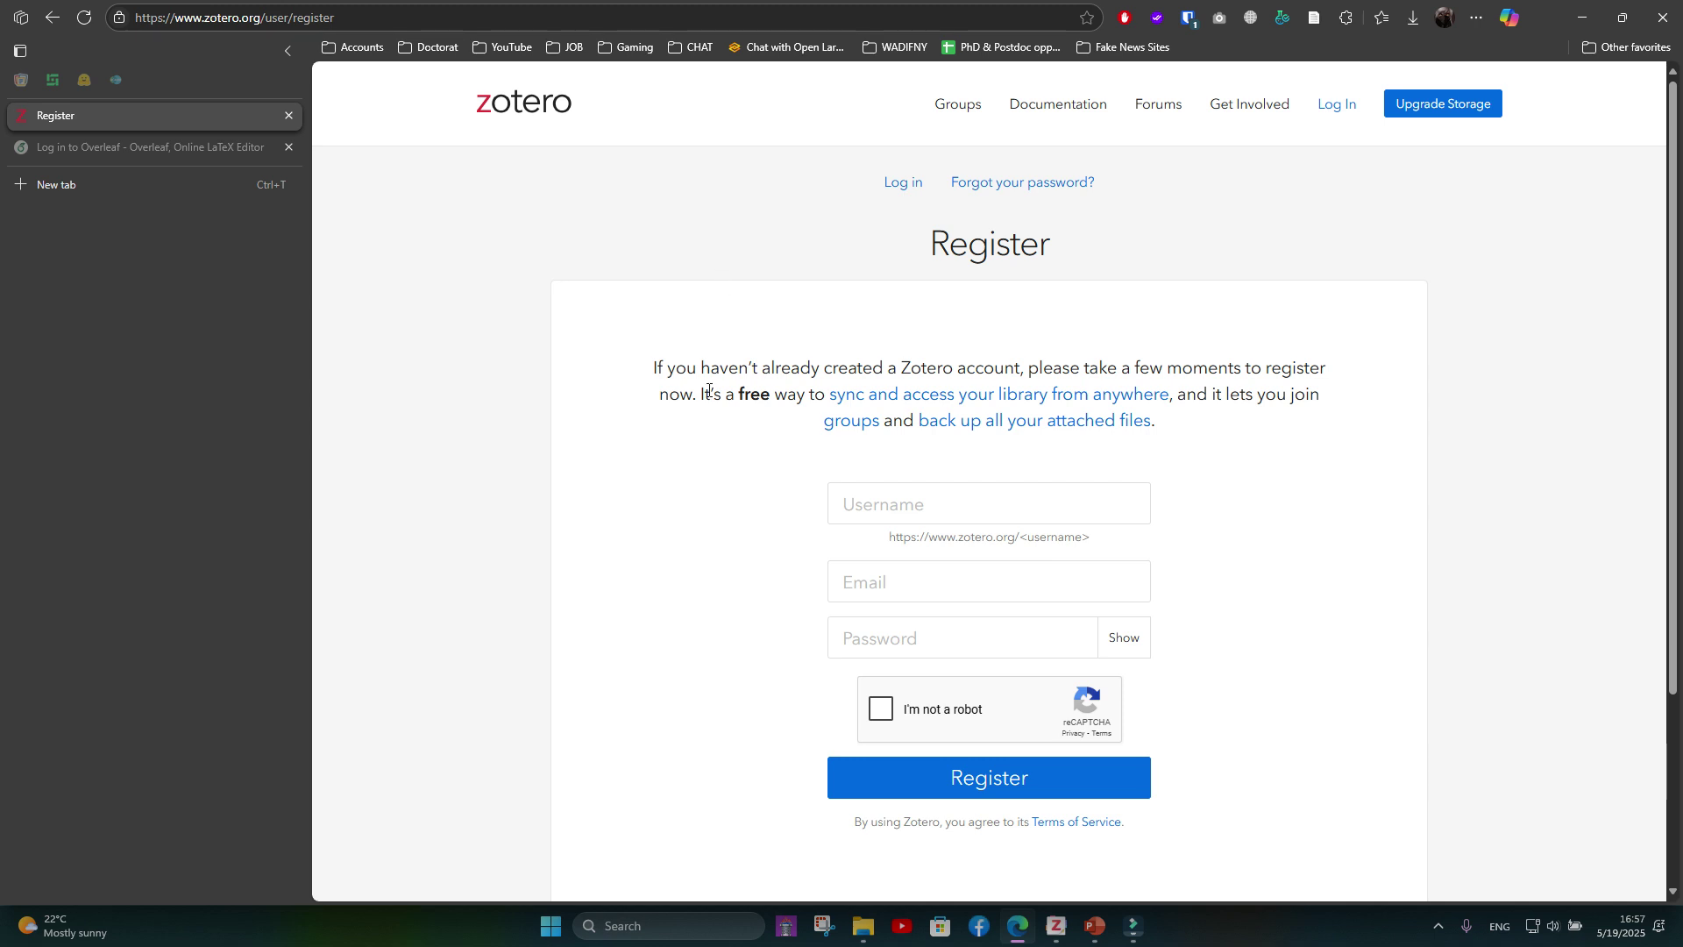
pyautogui.scroll(-2, 719, 395)
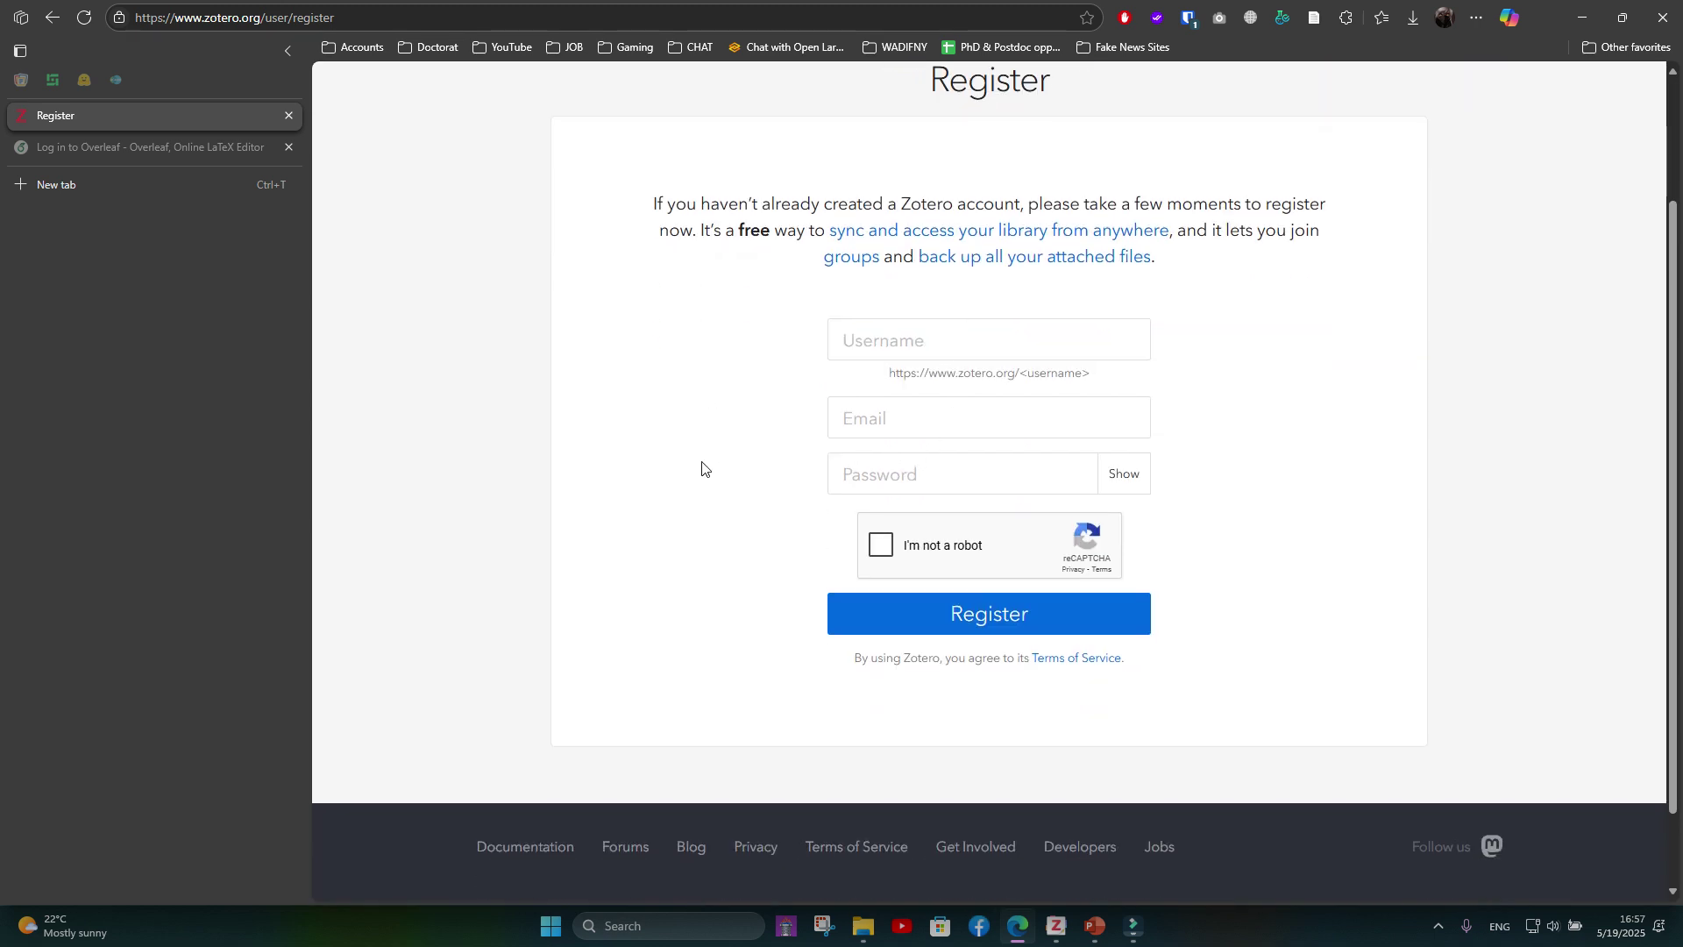
pyautogui.scroll(2, 714, 482)
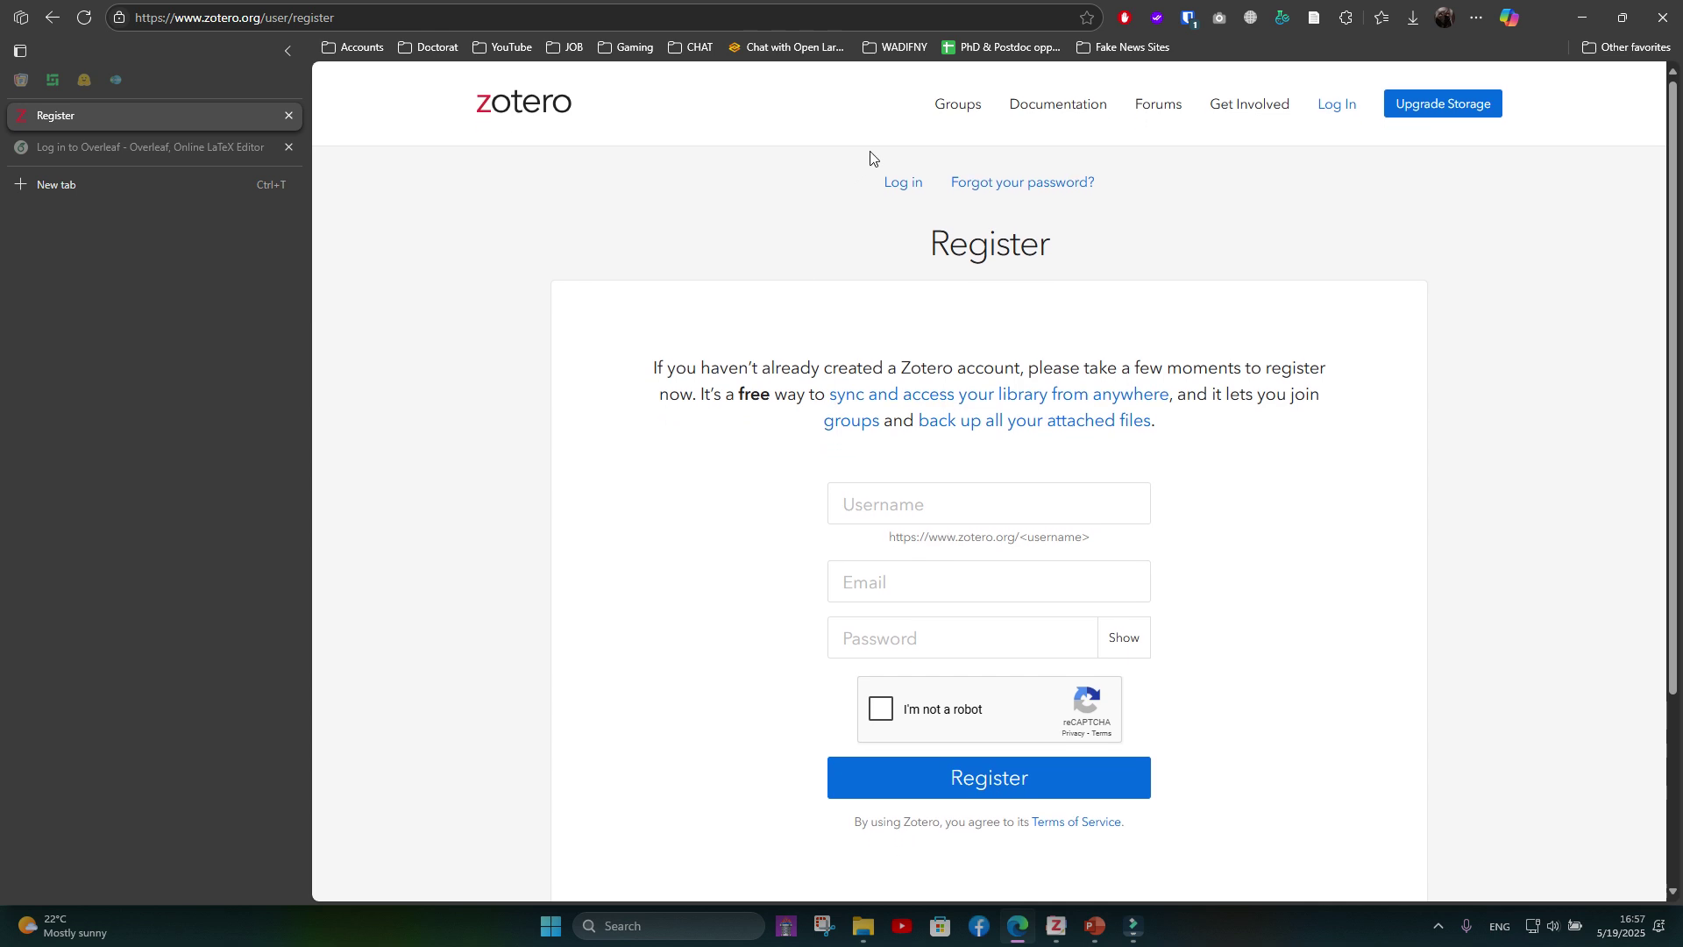
pyautogui.click(902, 184)
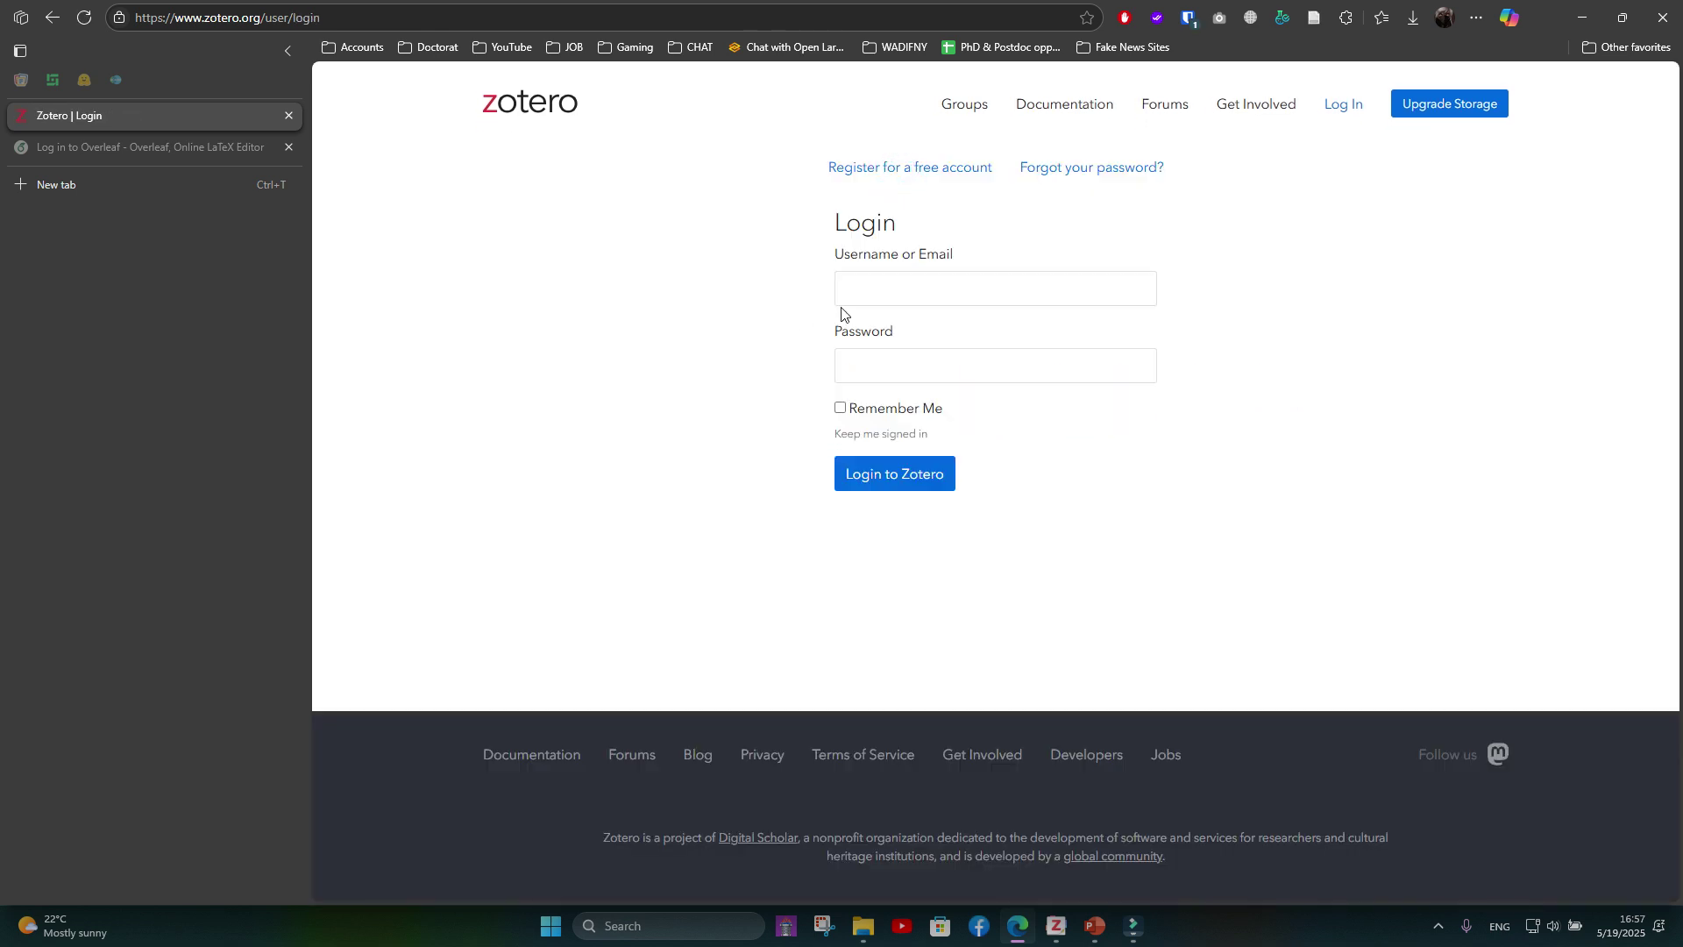
pyautogui.click(881, 297)
# Step: Autofill the saved zotero.org username and password, then log in to Zotero
pyautogui.click(754, 359)
pyautogui.click(909, 276)
pyautogui.click(853, 348)
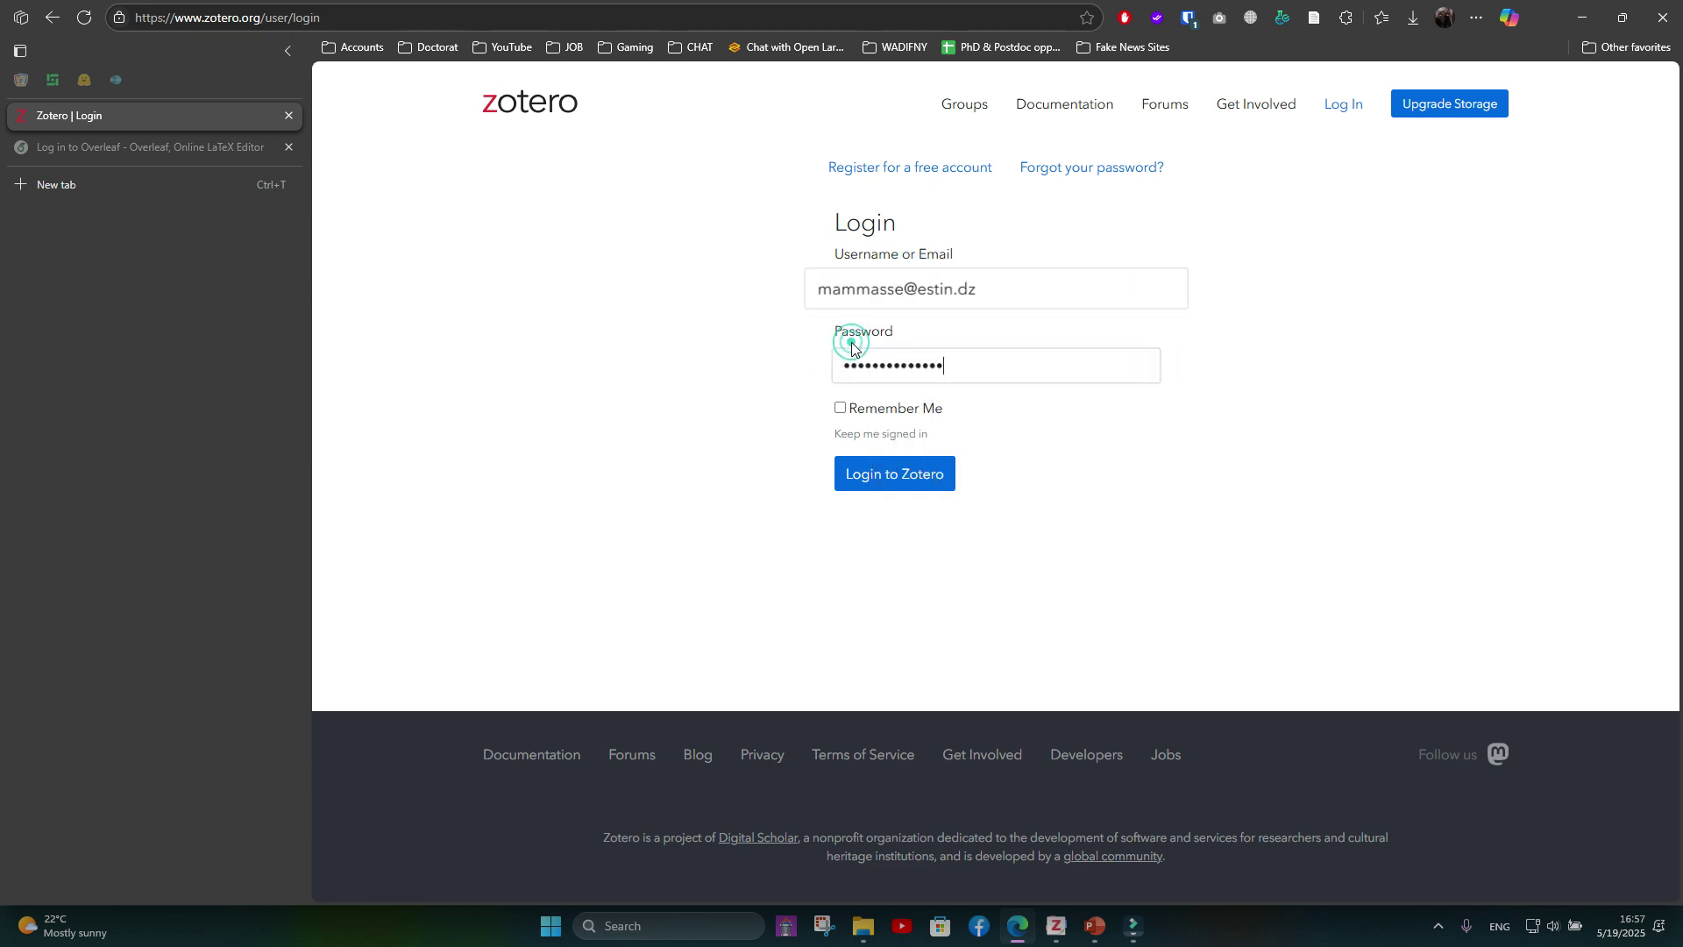
pyautogui.click(888, 476)
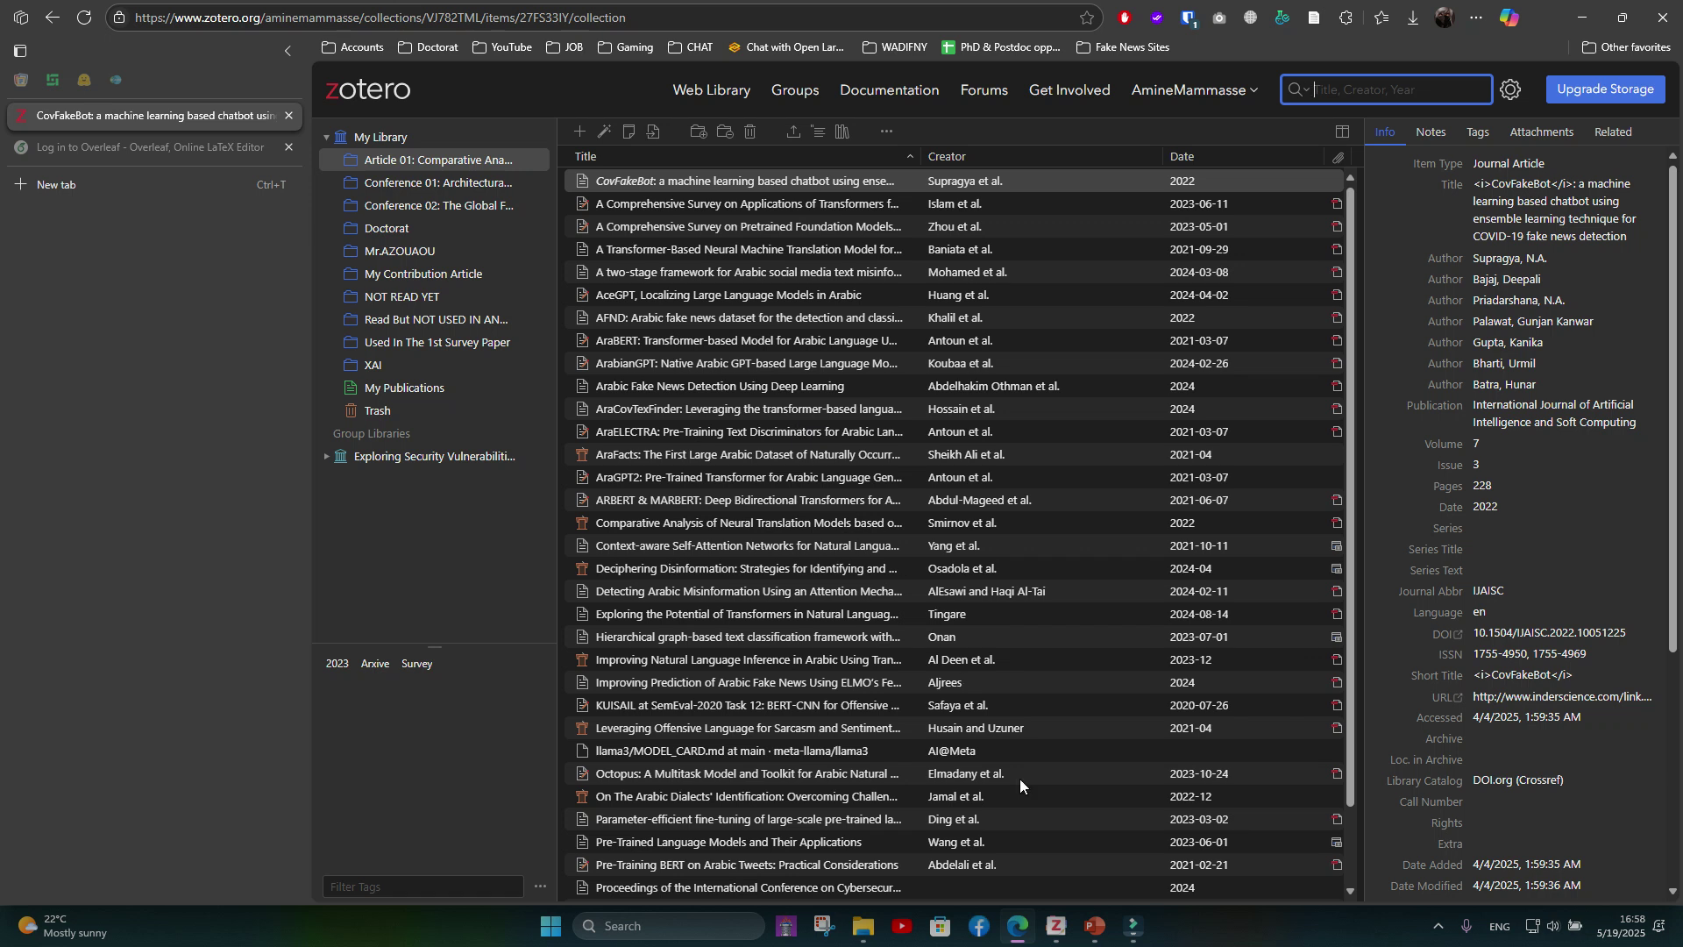
# Step: Check the linking steps slide, then open Edit > Settings > Sync in desktop Zotero
pyautogui.click(1056, 927)
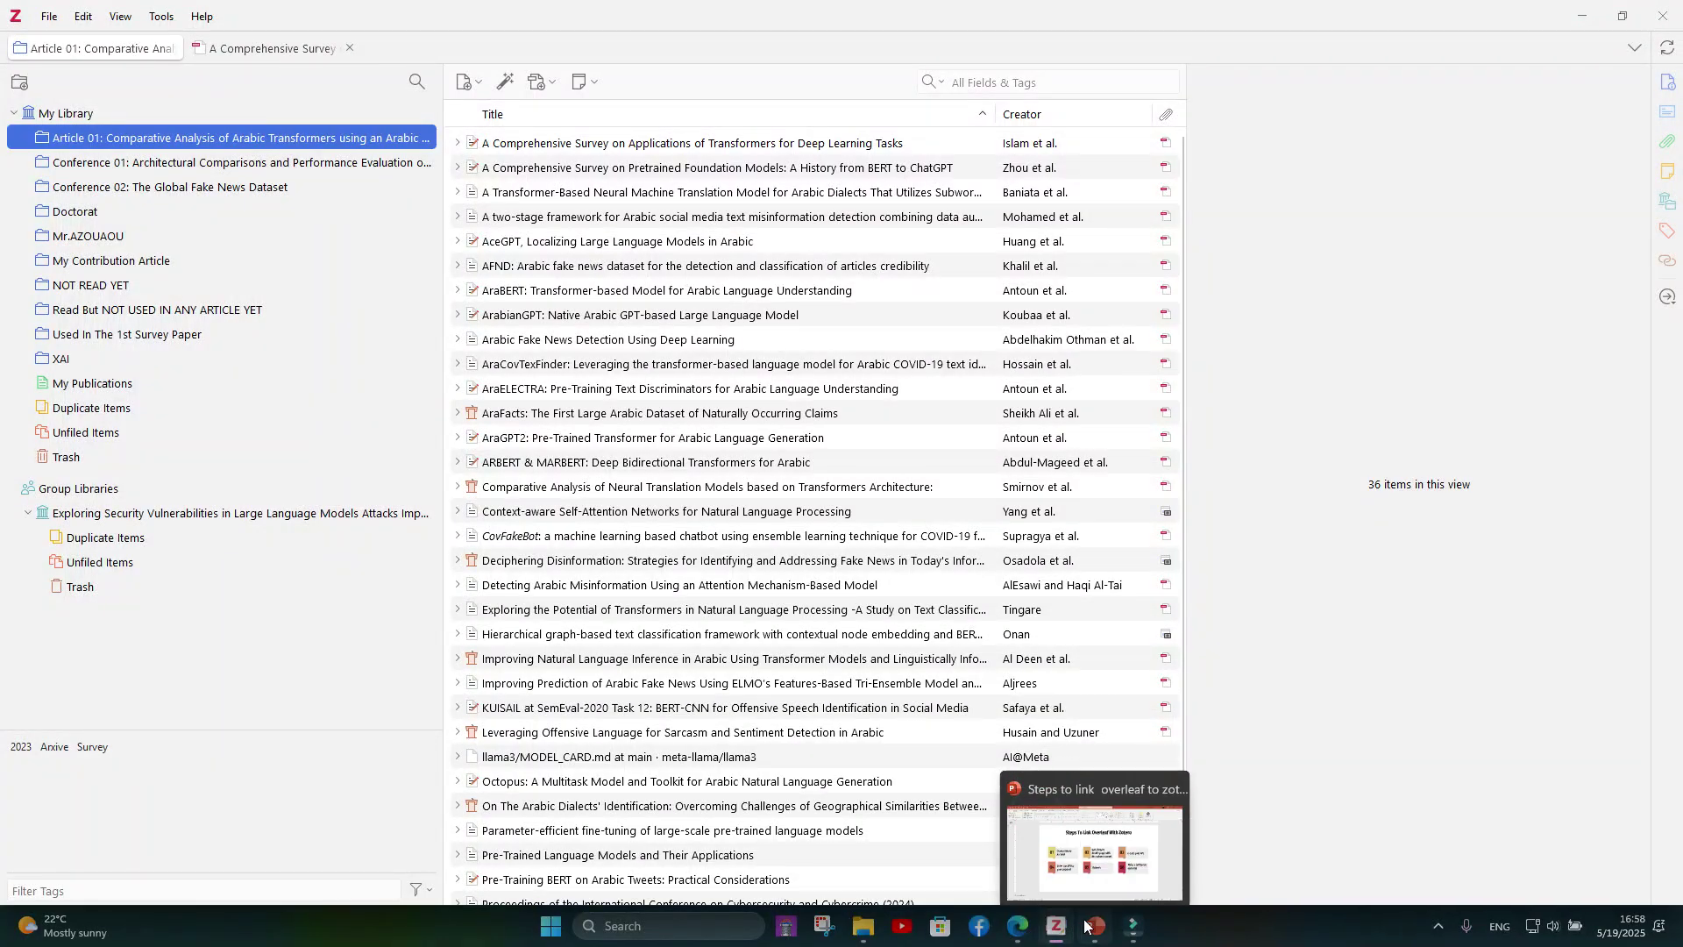
pyautogui.click(1087, 926)
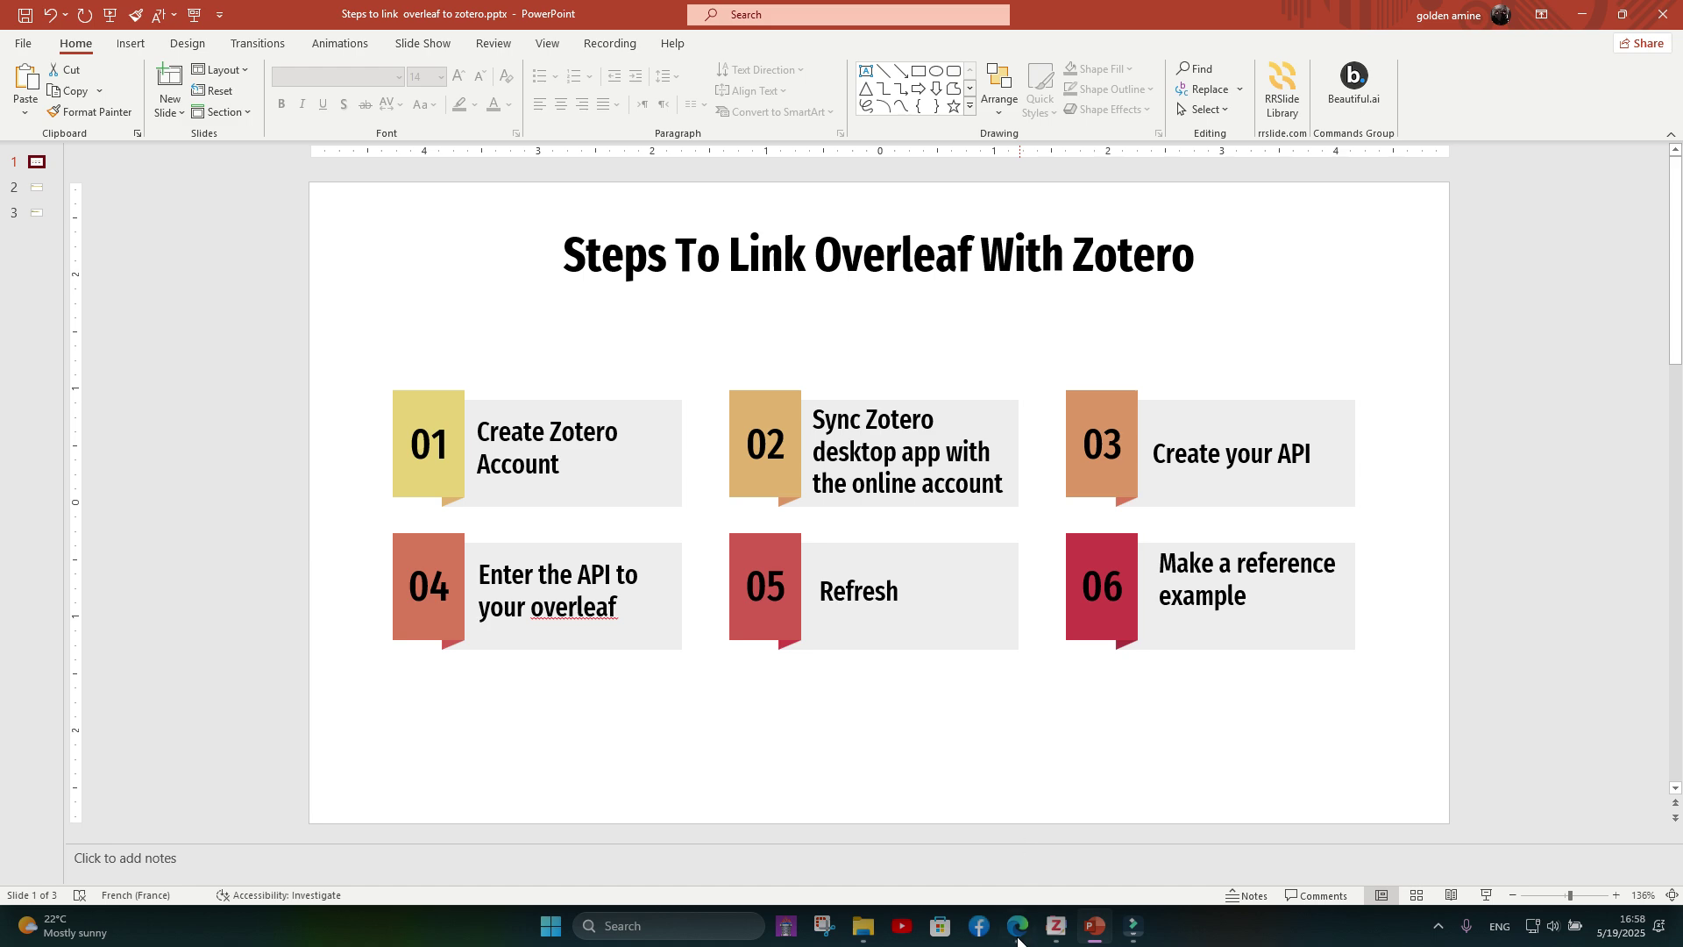
pyautogui.click(1057, 927)
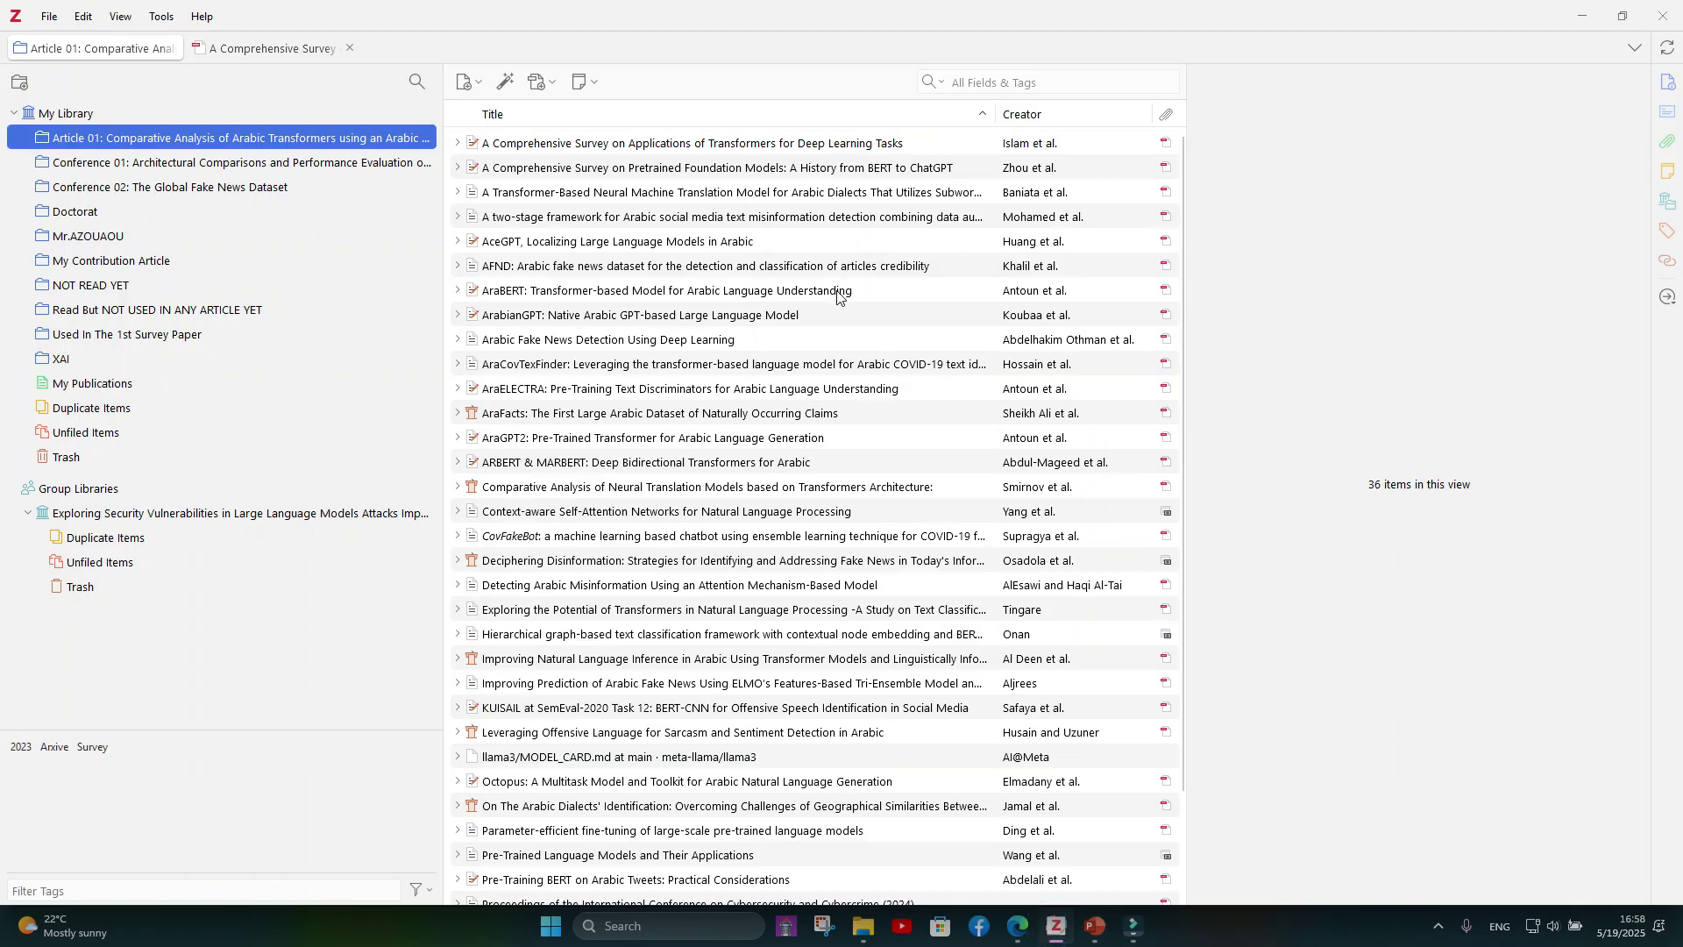
pyautogui.click(85, 18)
pyautogui.click(124, 318)
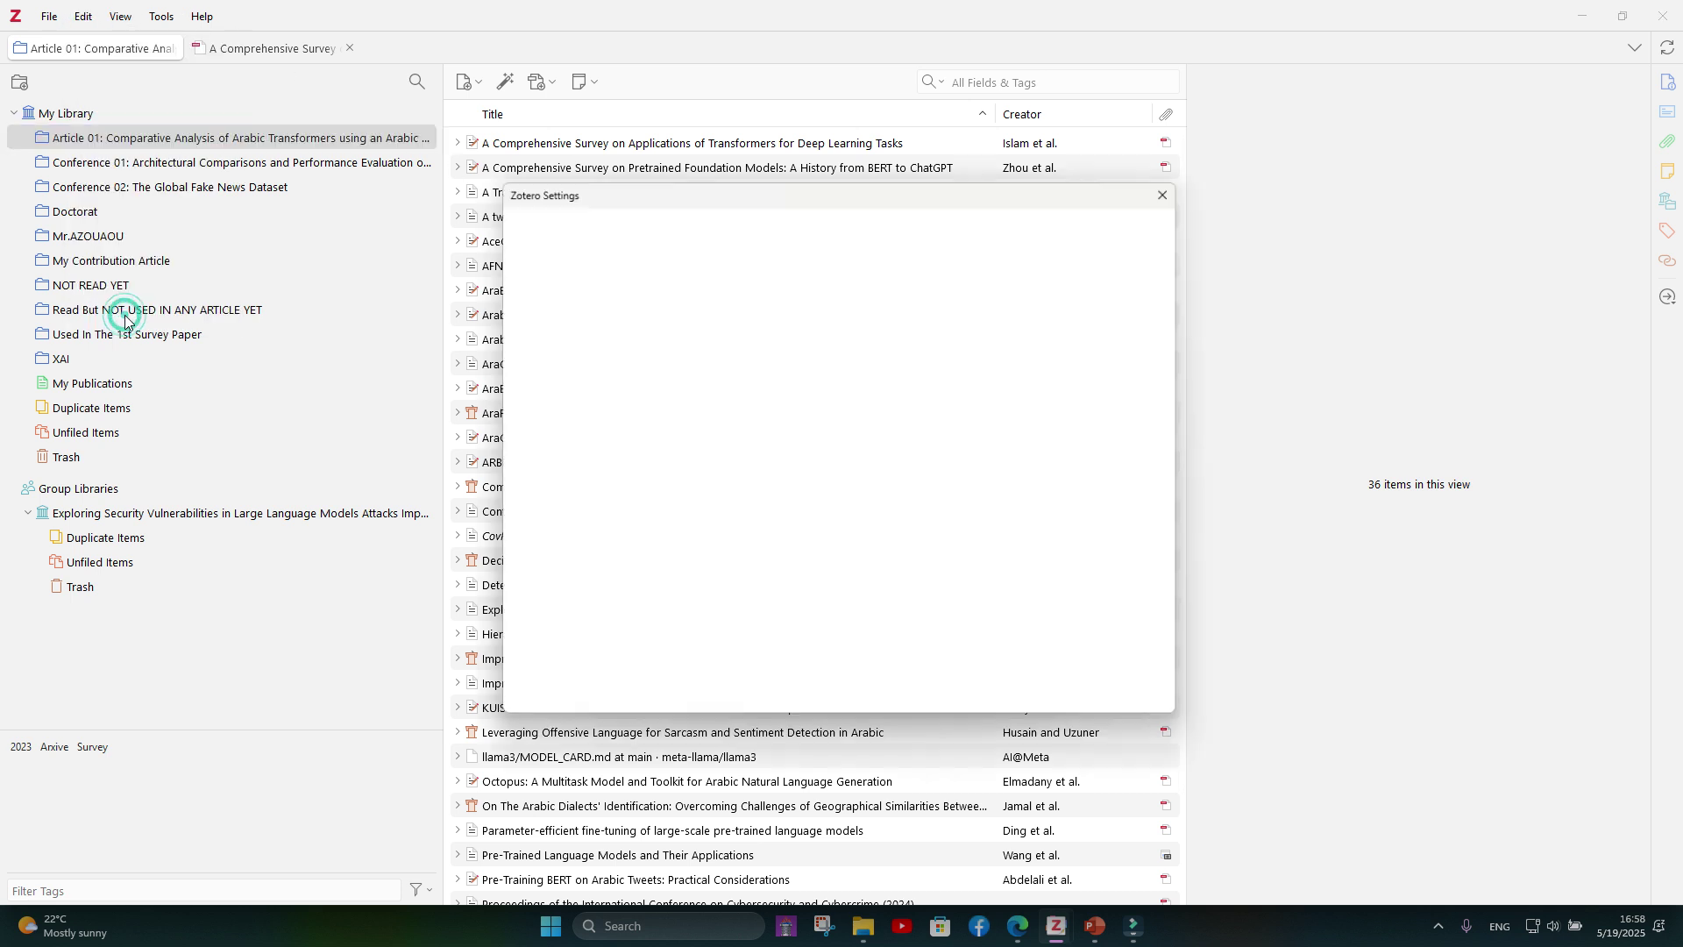
pyautogui.click(824, 355)
pyautogui.click(825, 357)
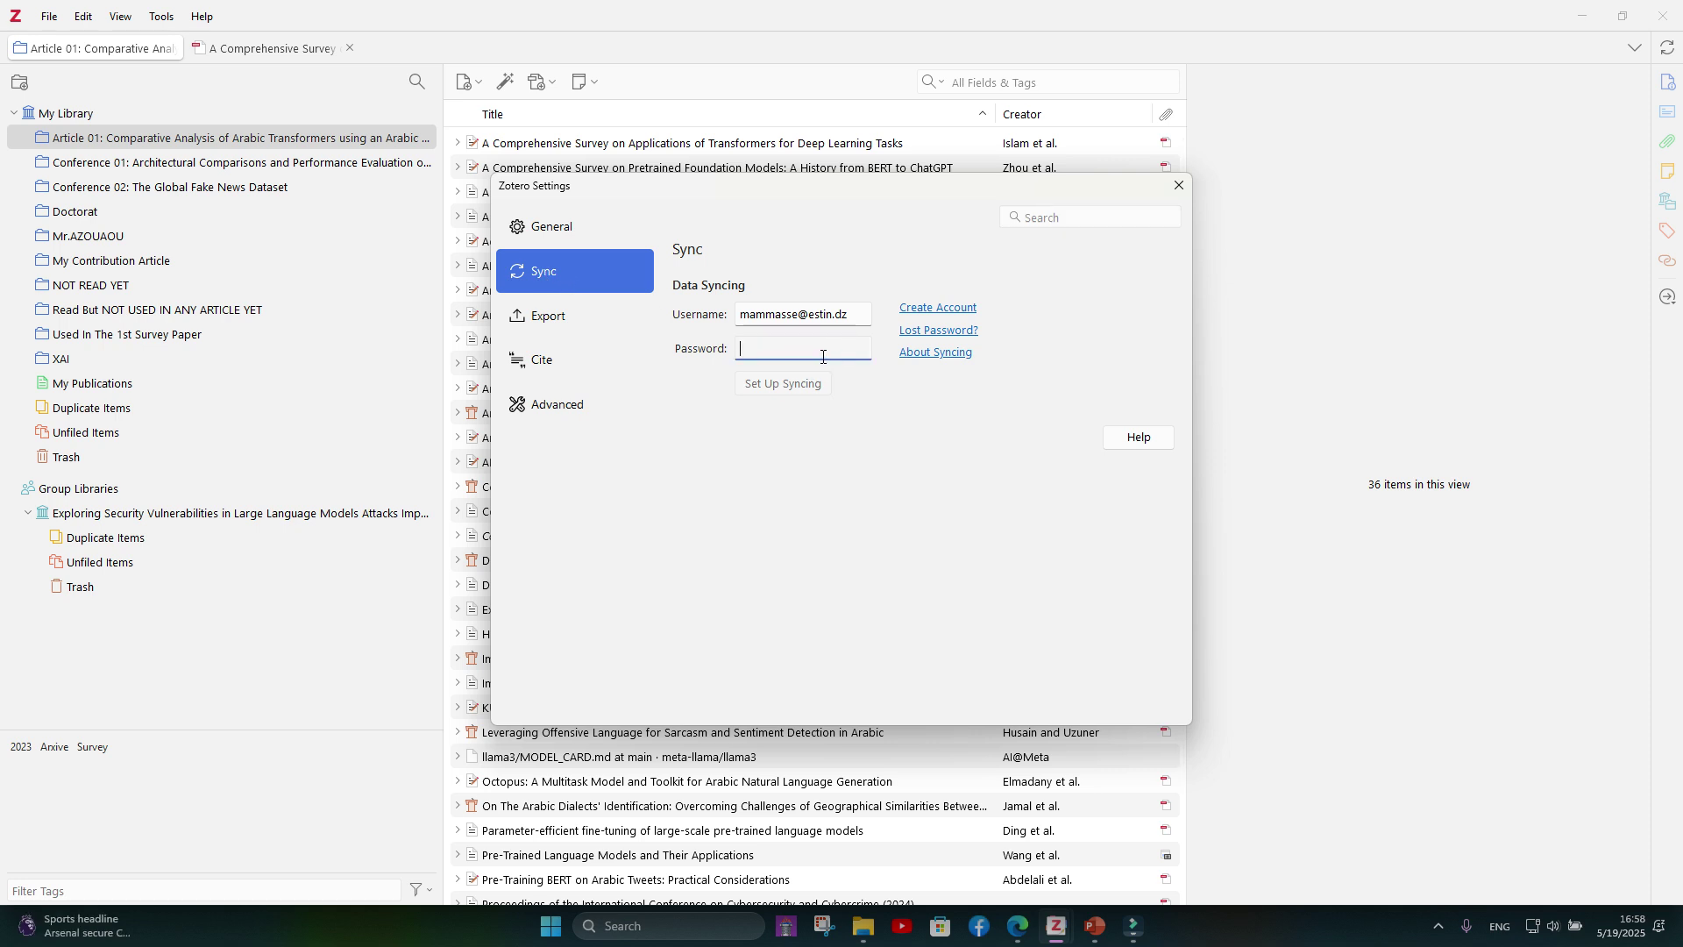
# Step: Paste the zotero.org password copied from Bitwarden into Password and start Set Up Syncing
pyautogui.moveTo(1018, 926)
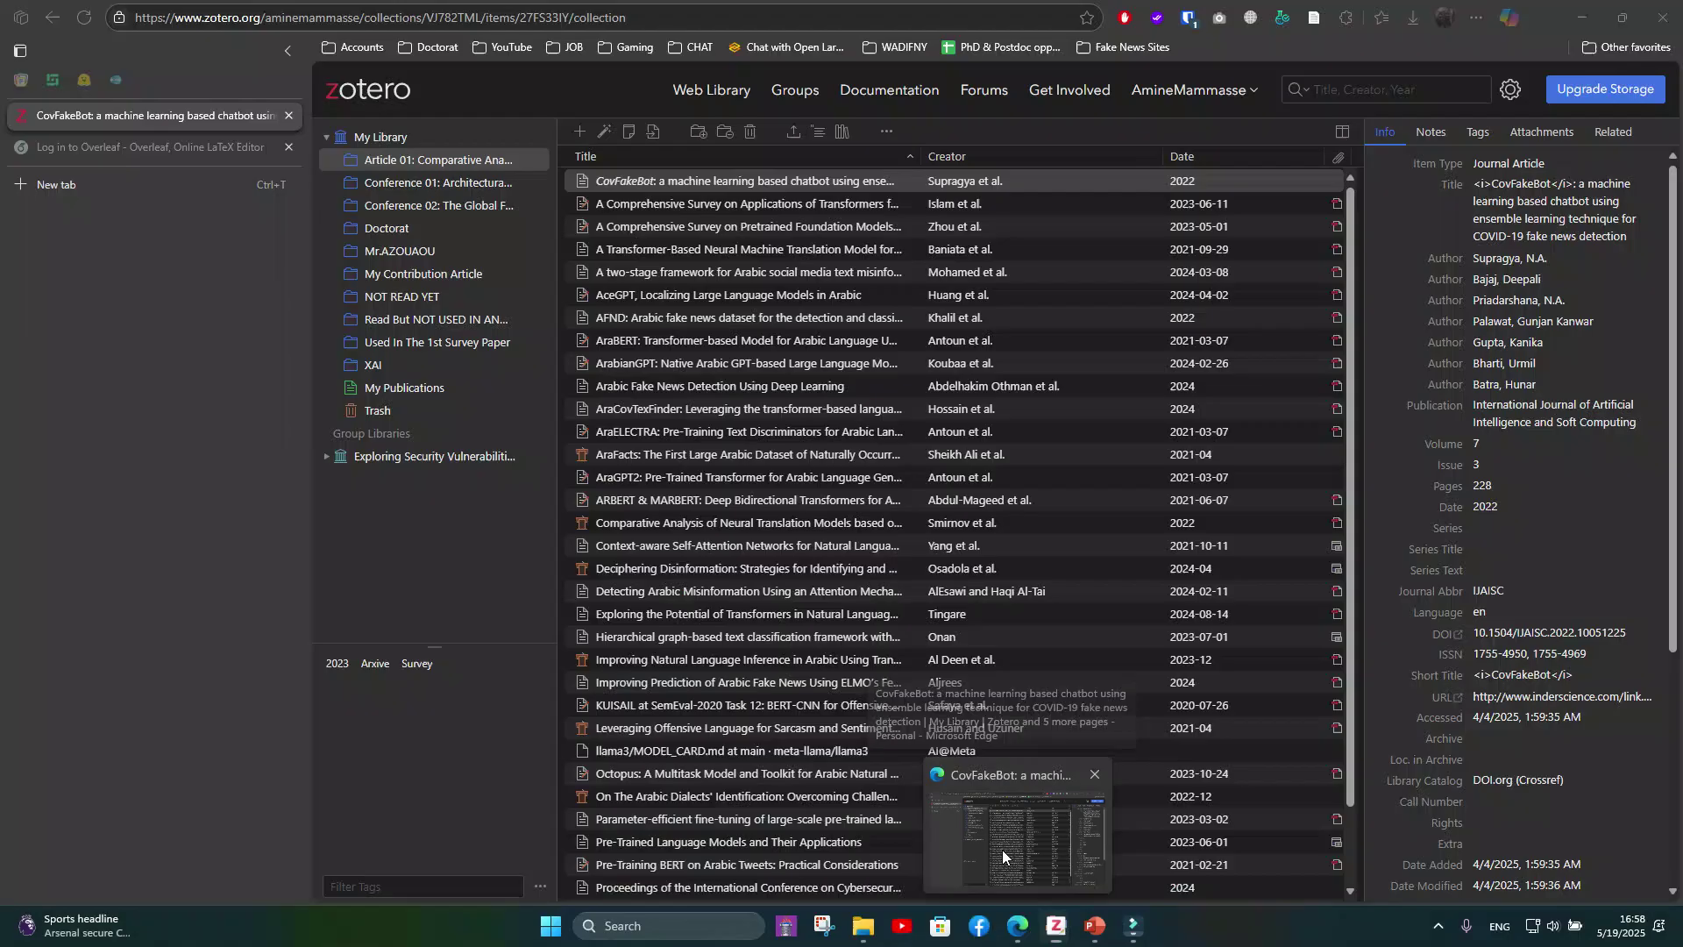
pyautogui.click(1004, 857)
pyautogui.click(1189, 19)
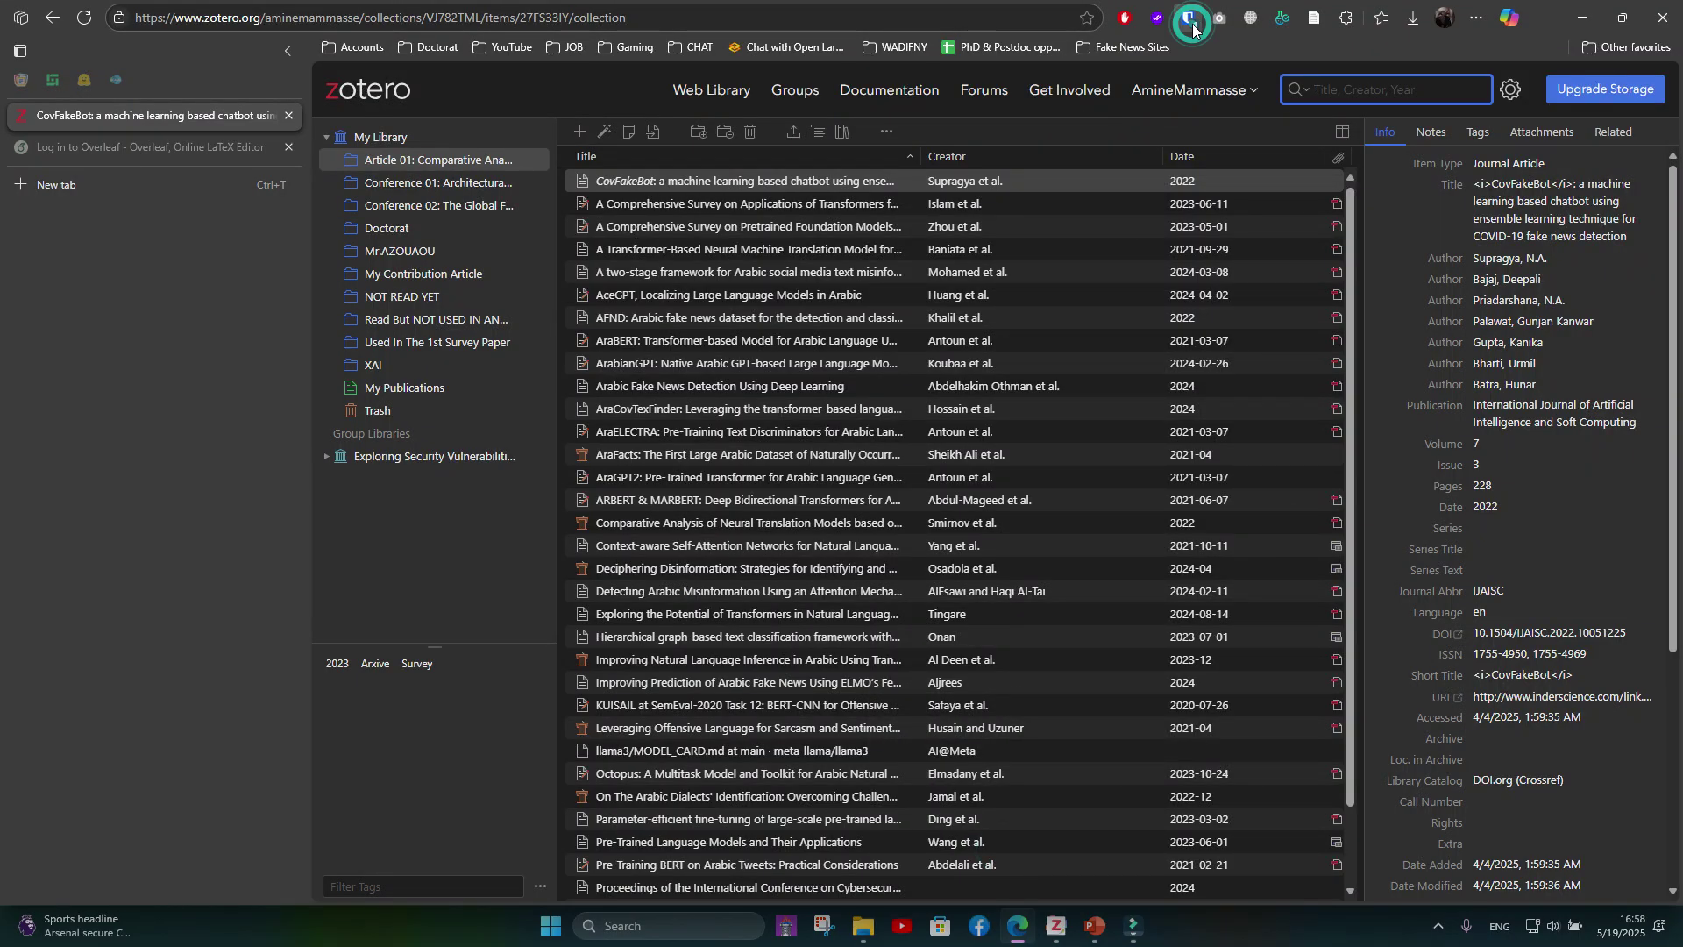
pyautogui.click(1037, 203)
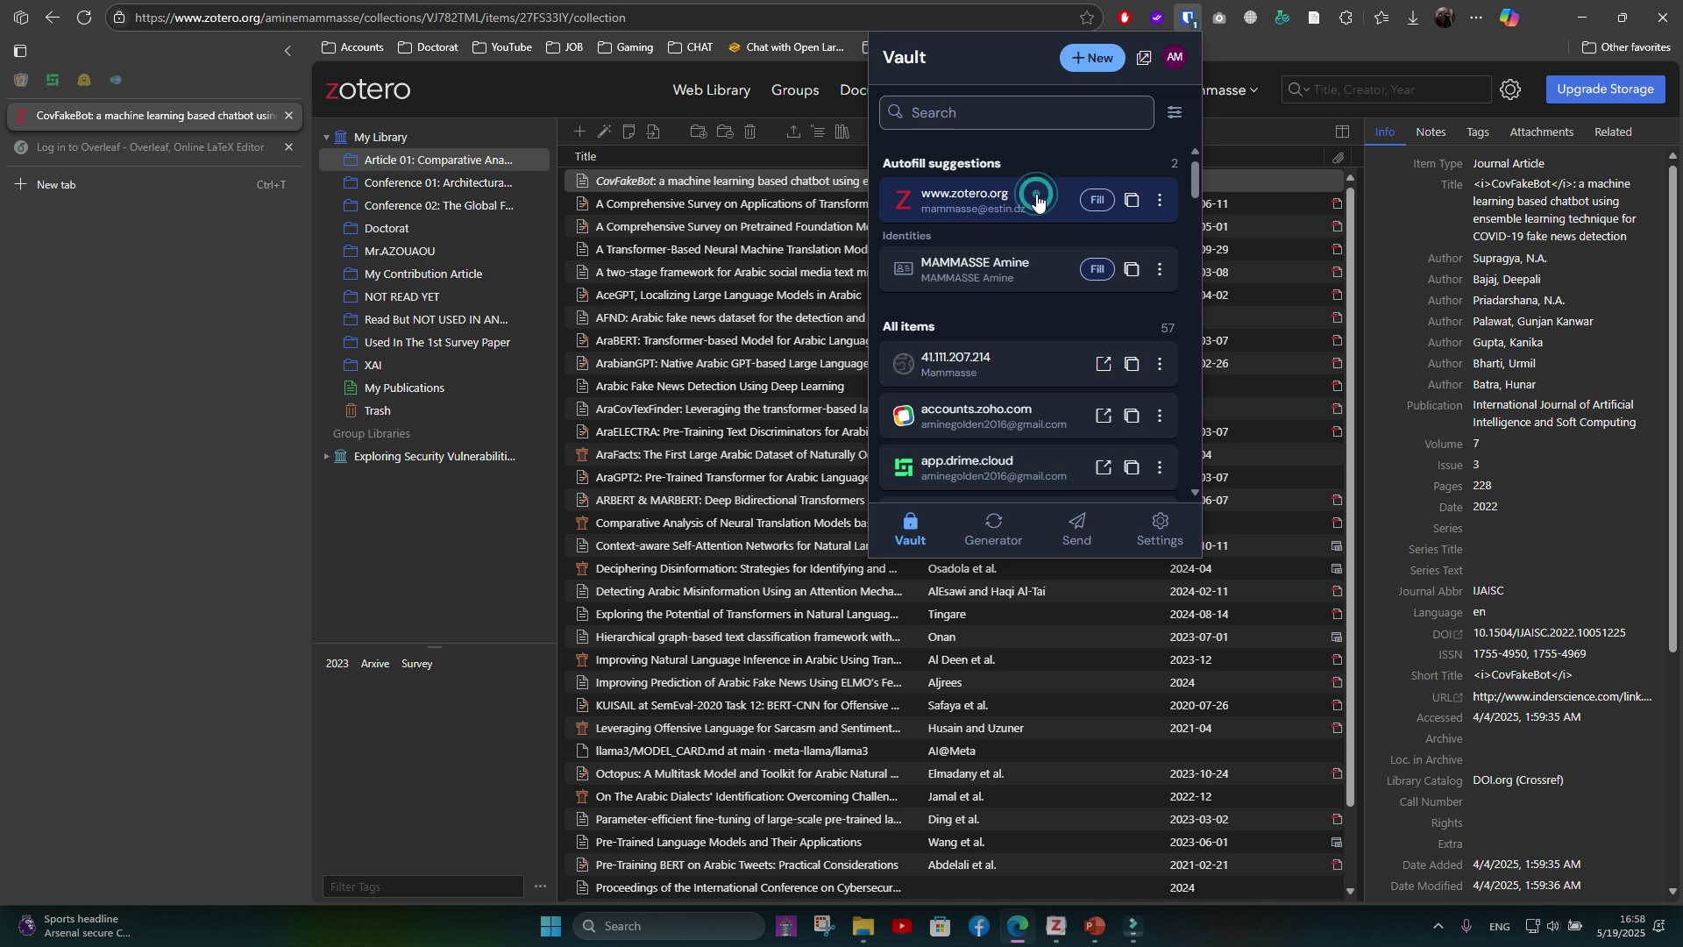
pyautogui.click(1162, 337)
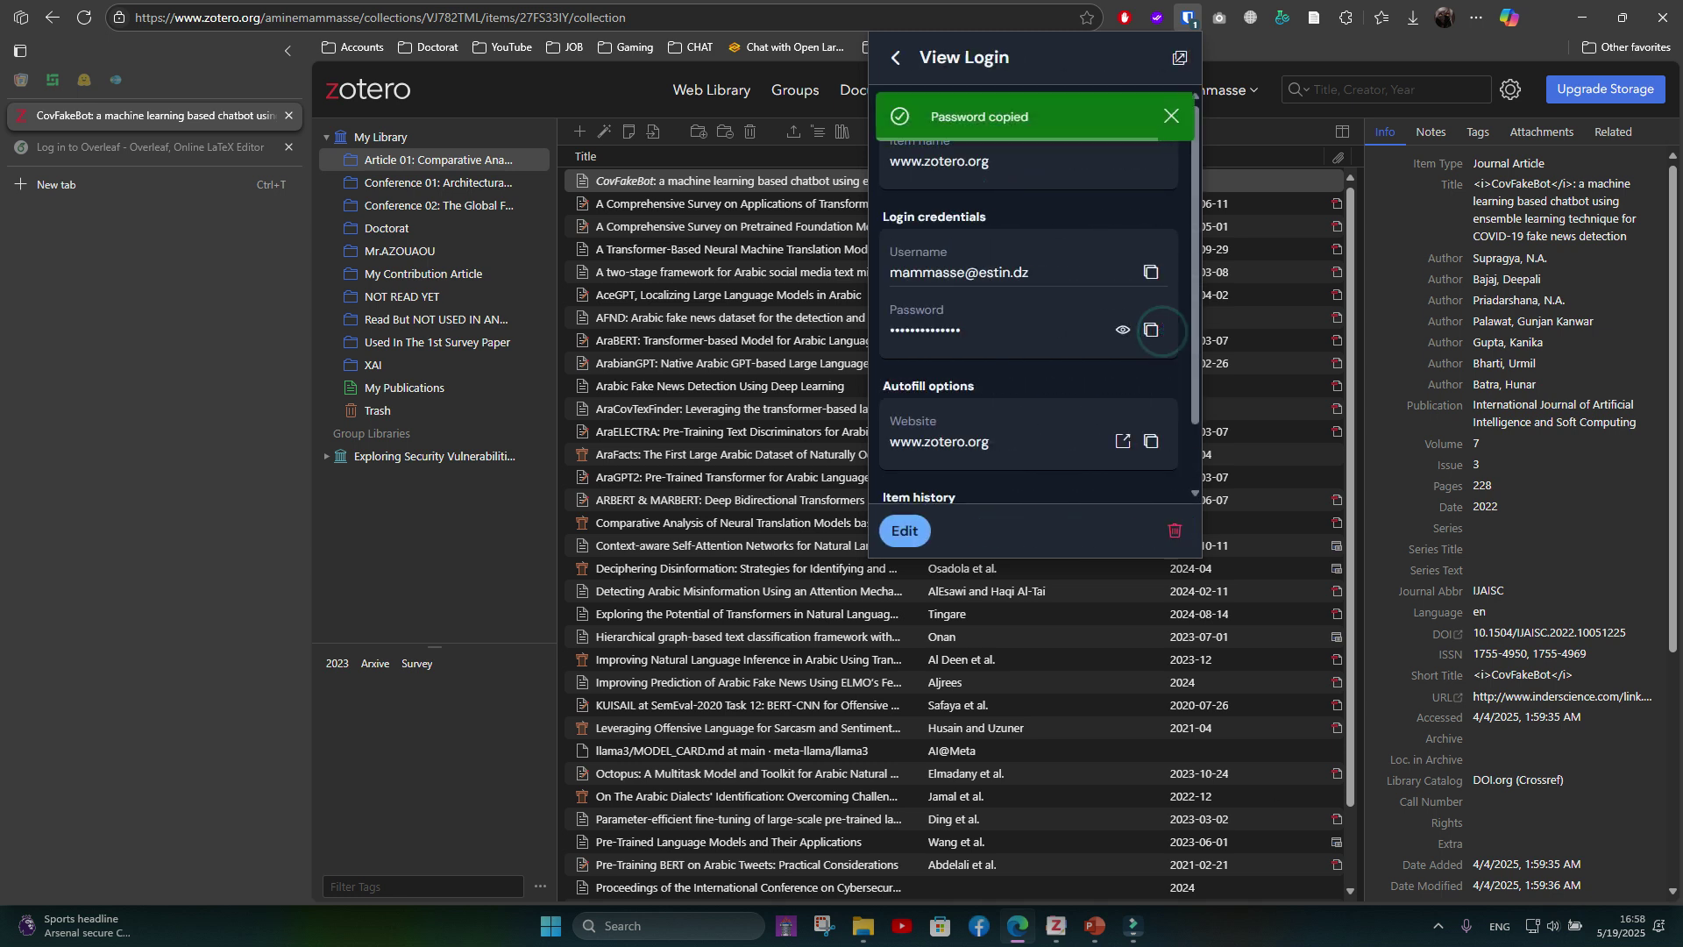
pyautogui.moveTo(1061, 928)
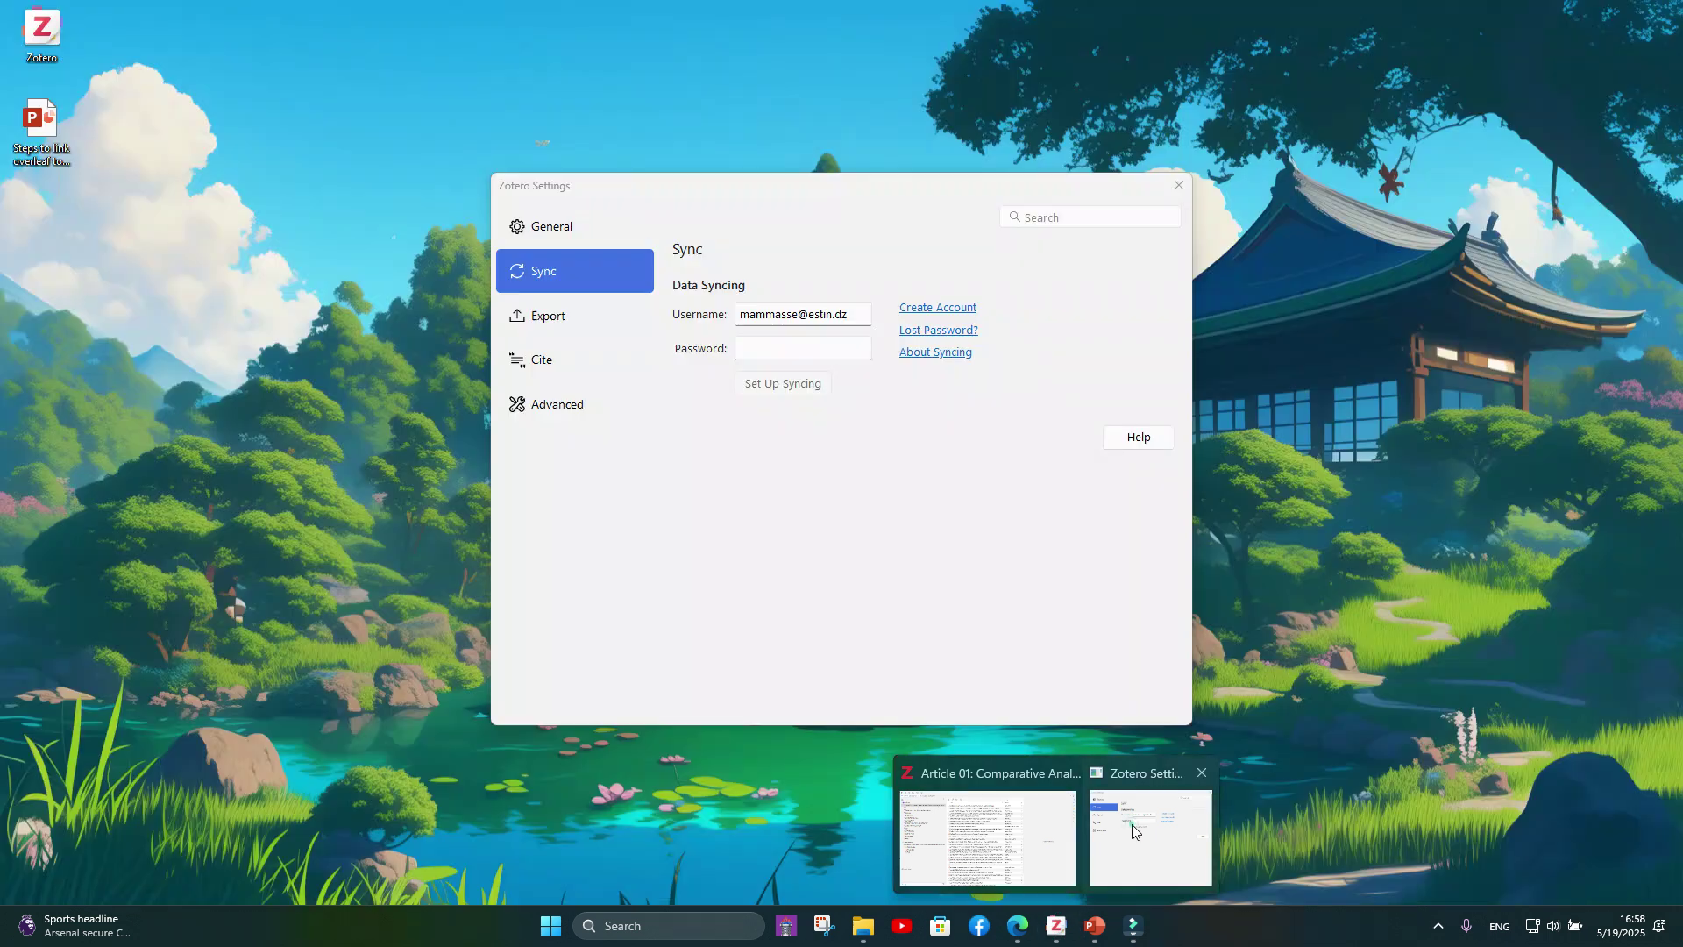
pyautogui.click(1133, 825)
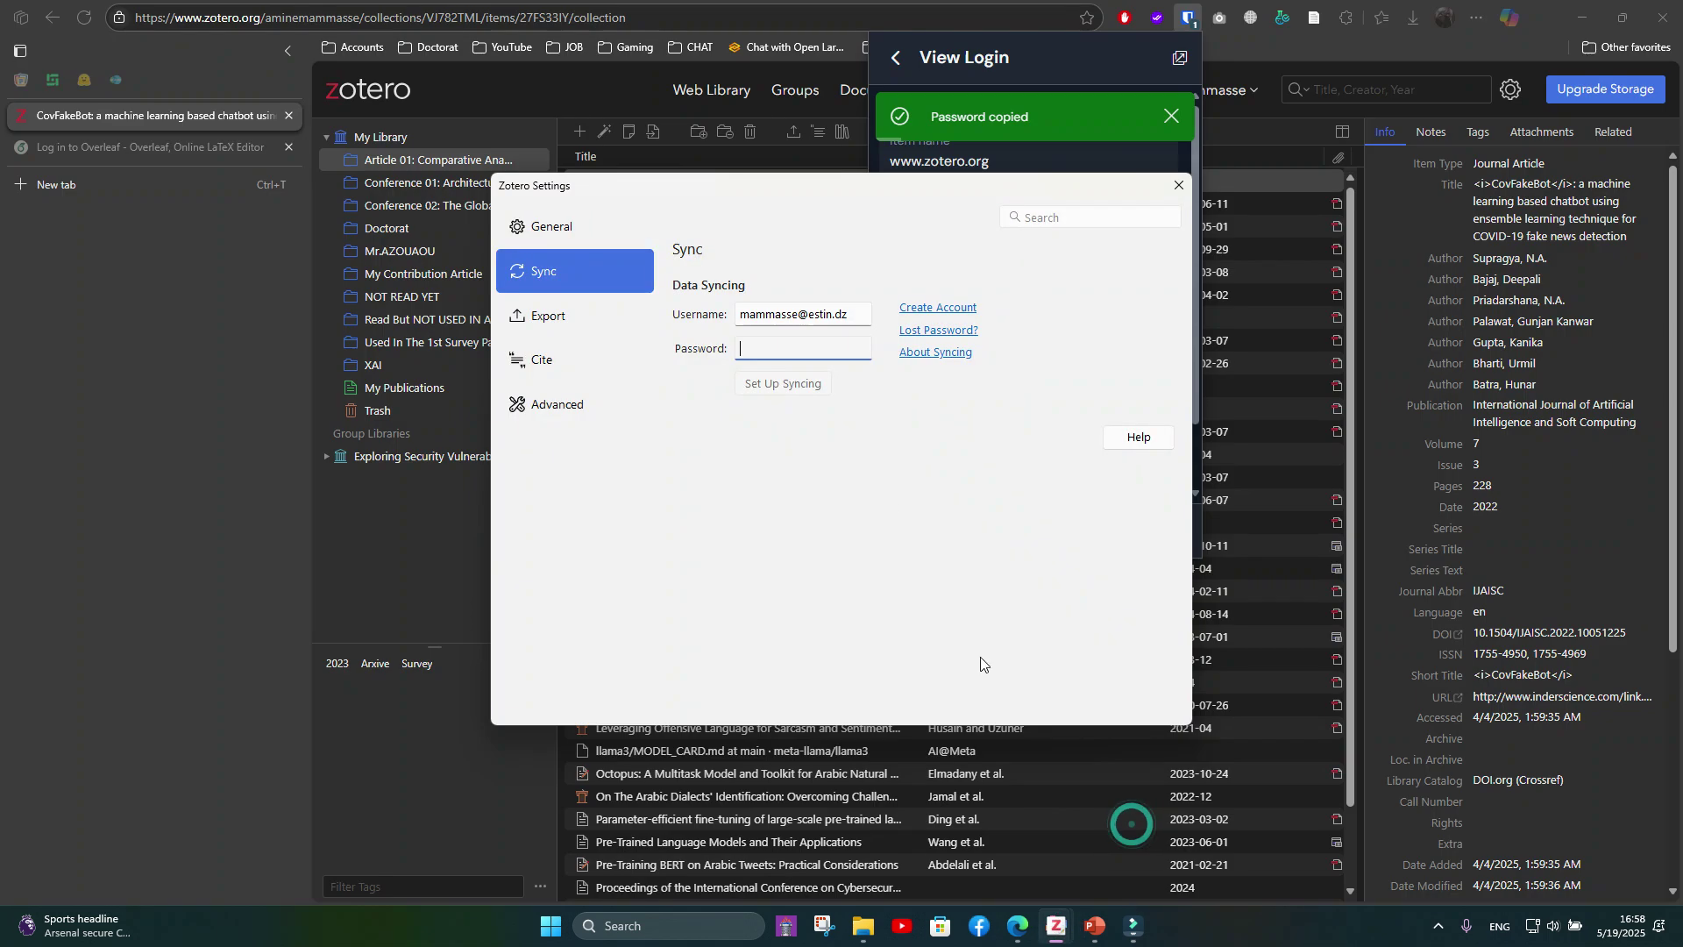
pyautogui.hotkey('ctrl', 'v')
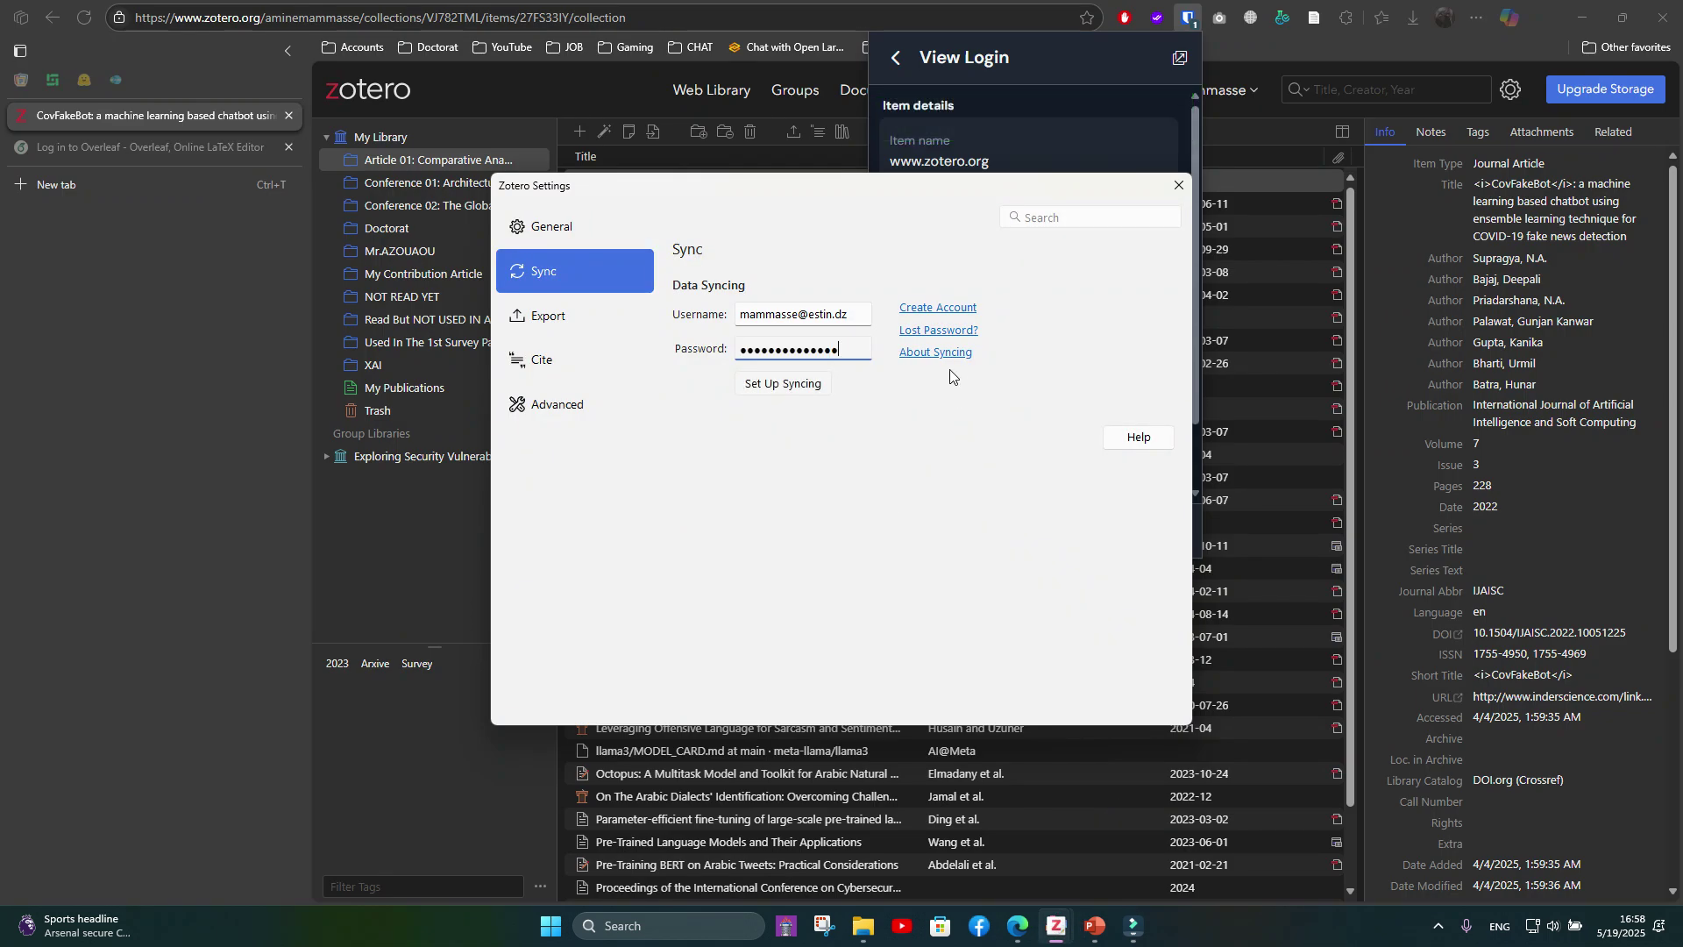
pyautogui.click(777, 381)
pyautogui.moveTo(1056, 923)
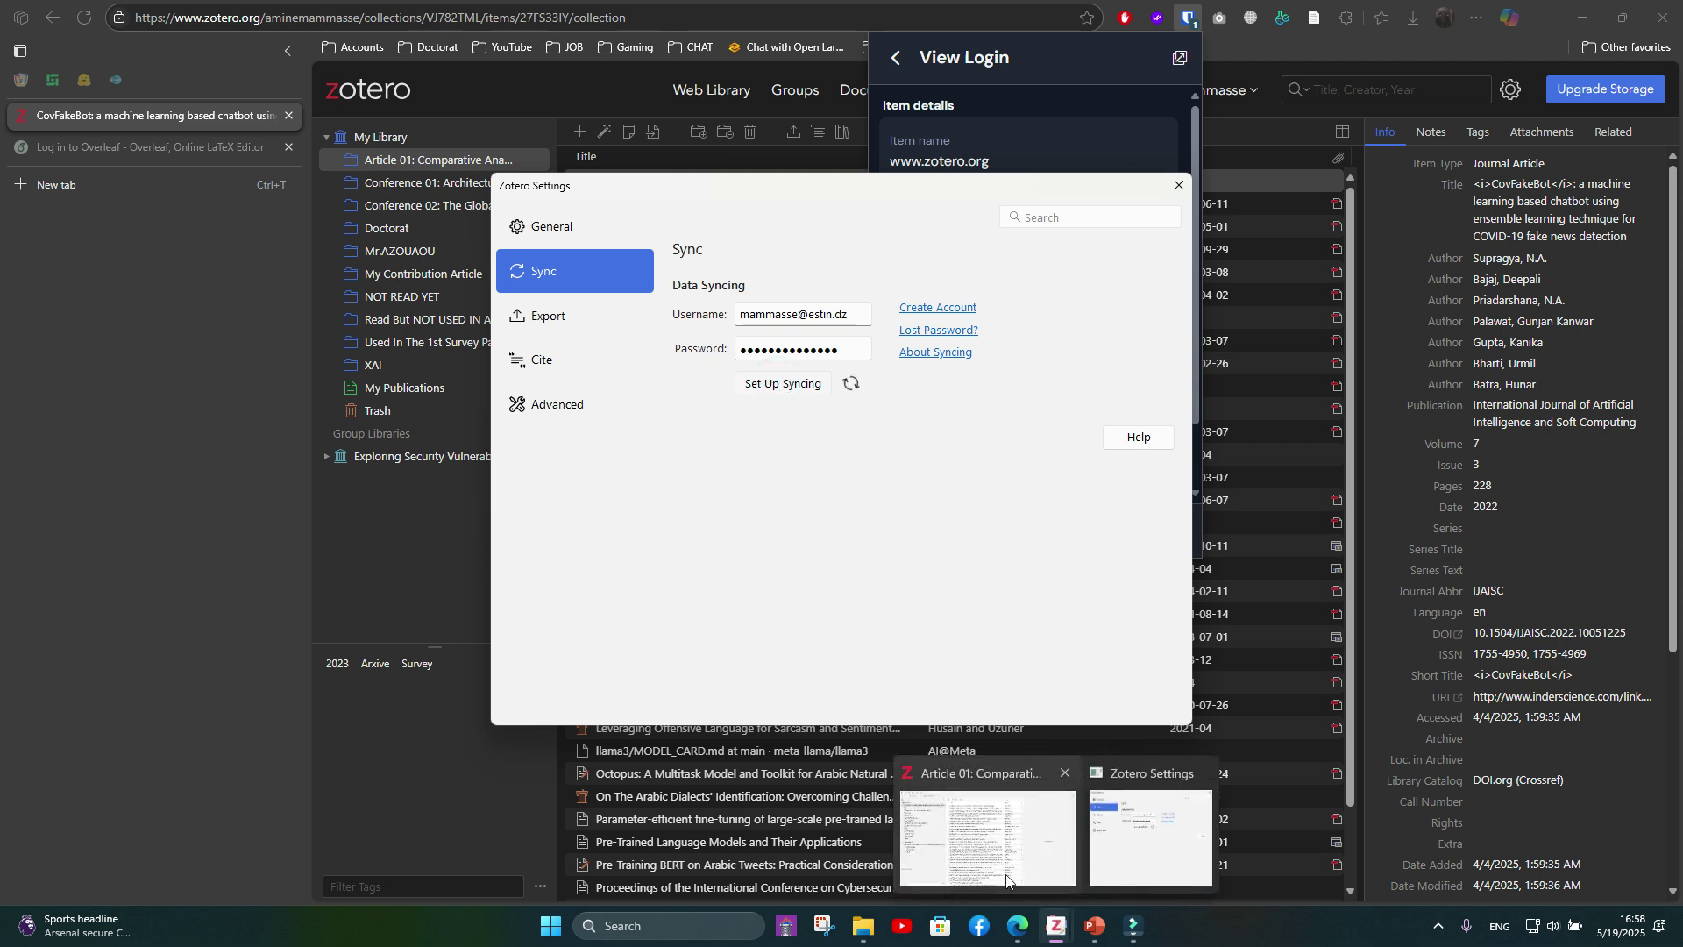
pyautogui.click(988, 868)
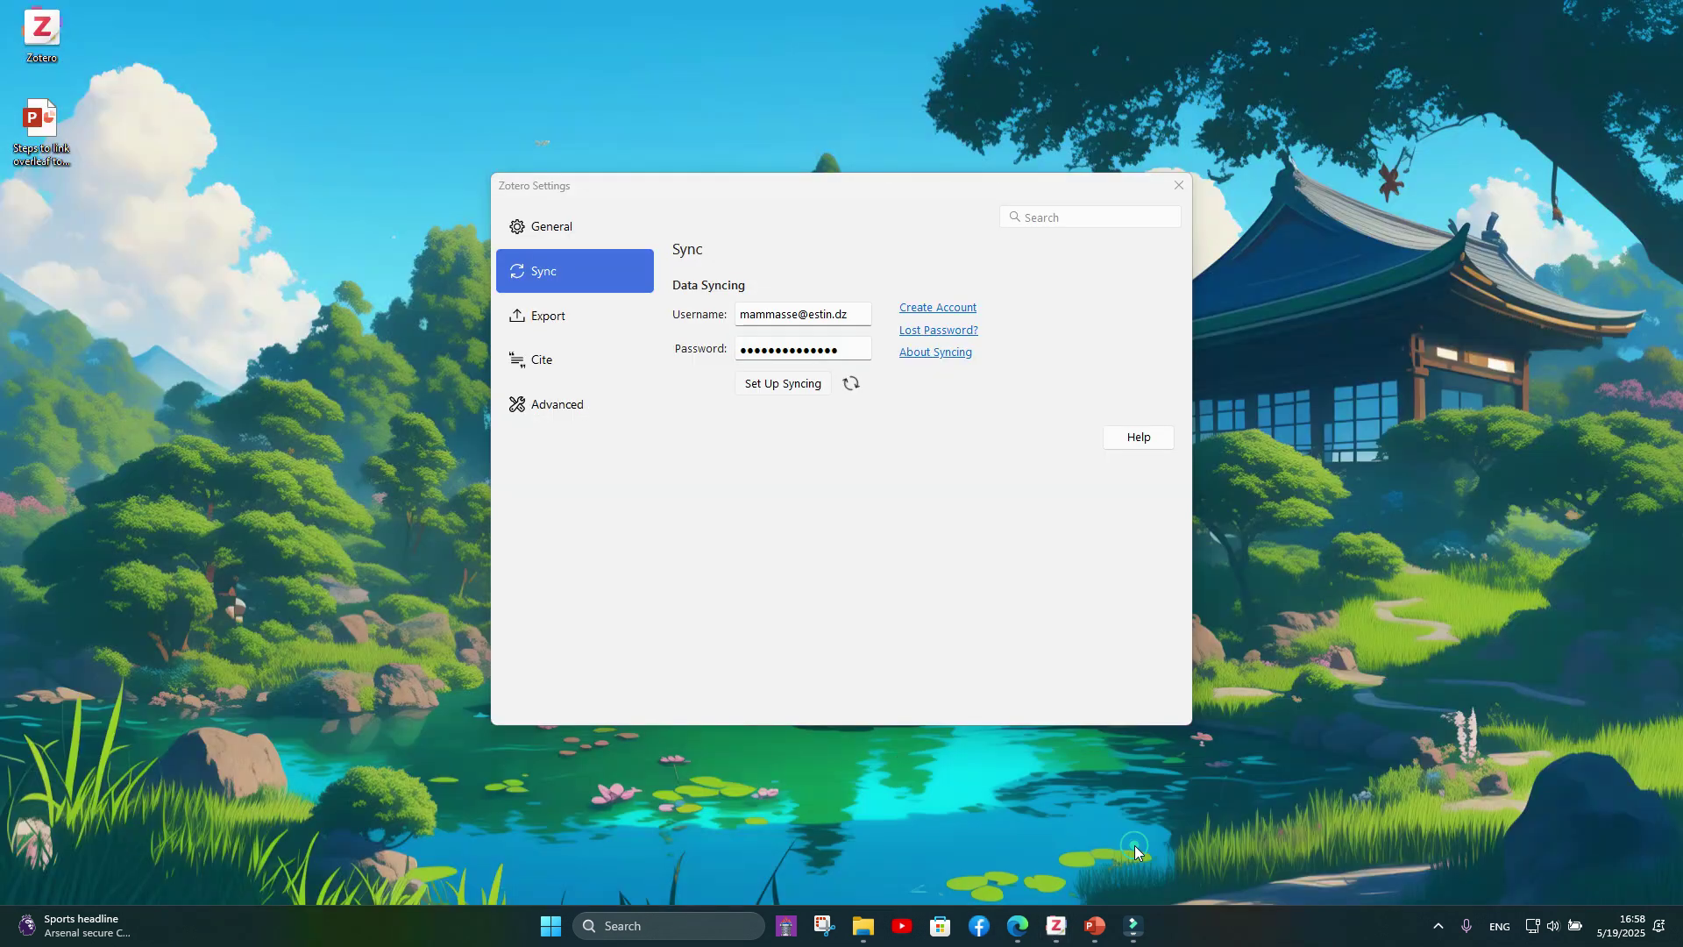
# Step: Check the sync settings, then reload the zotero.org web library page
pyautogui.click(1134, 845)
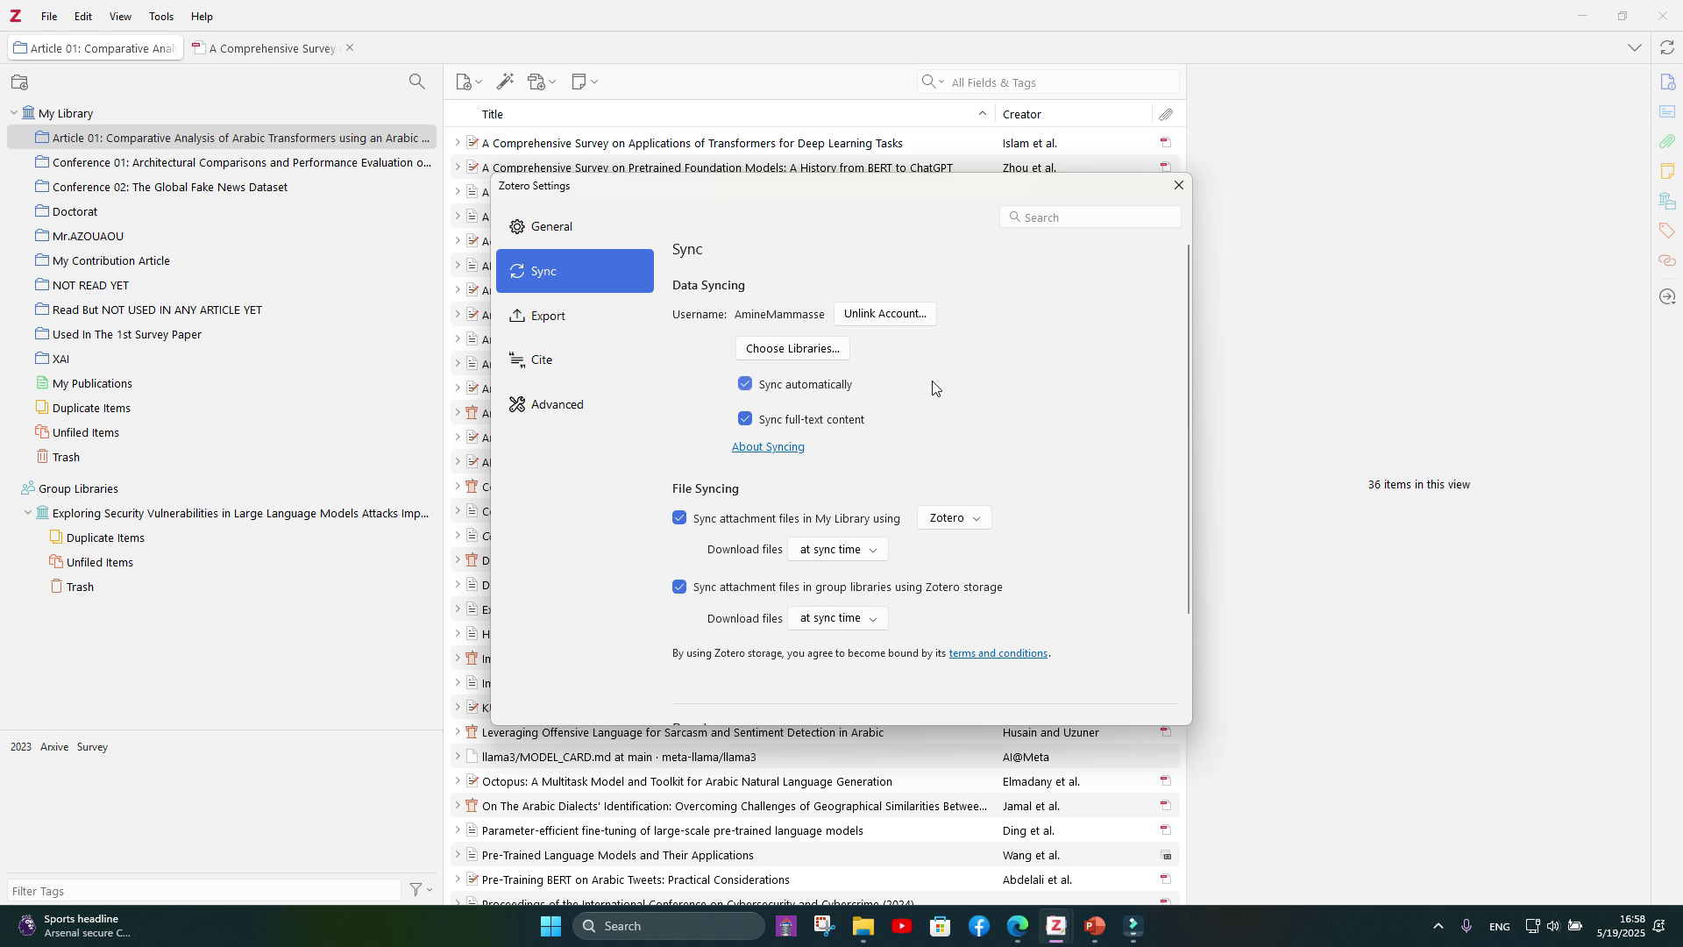
pyautogui.moveTo(1017, 926)
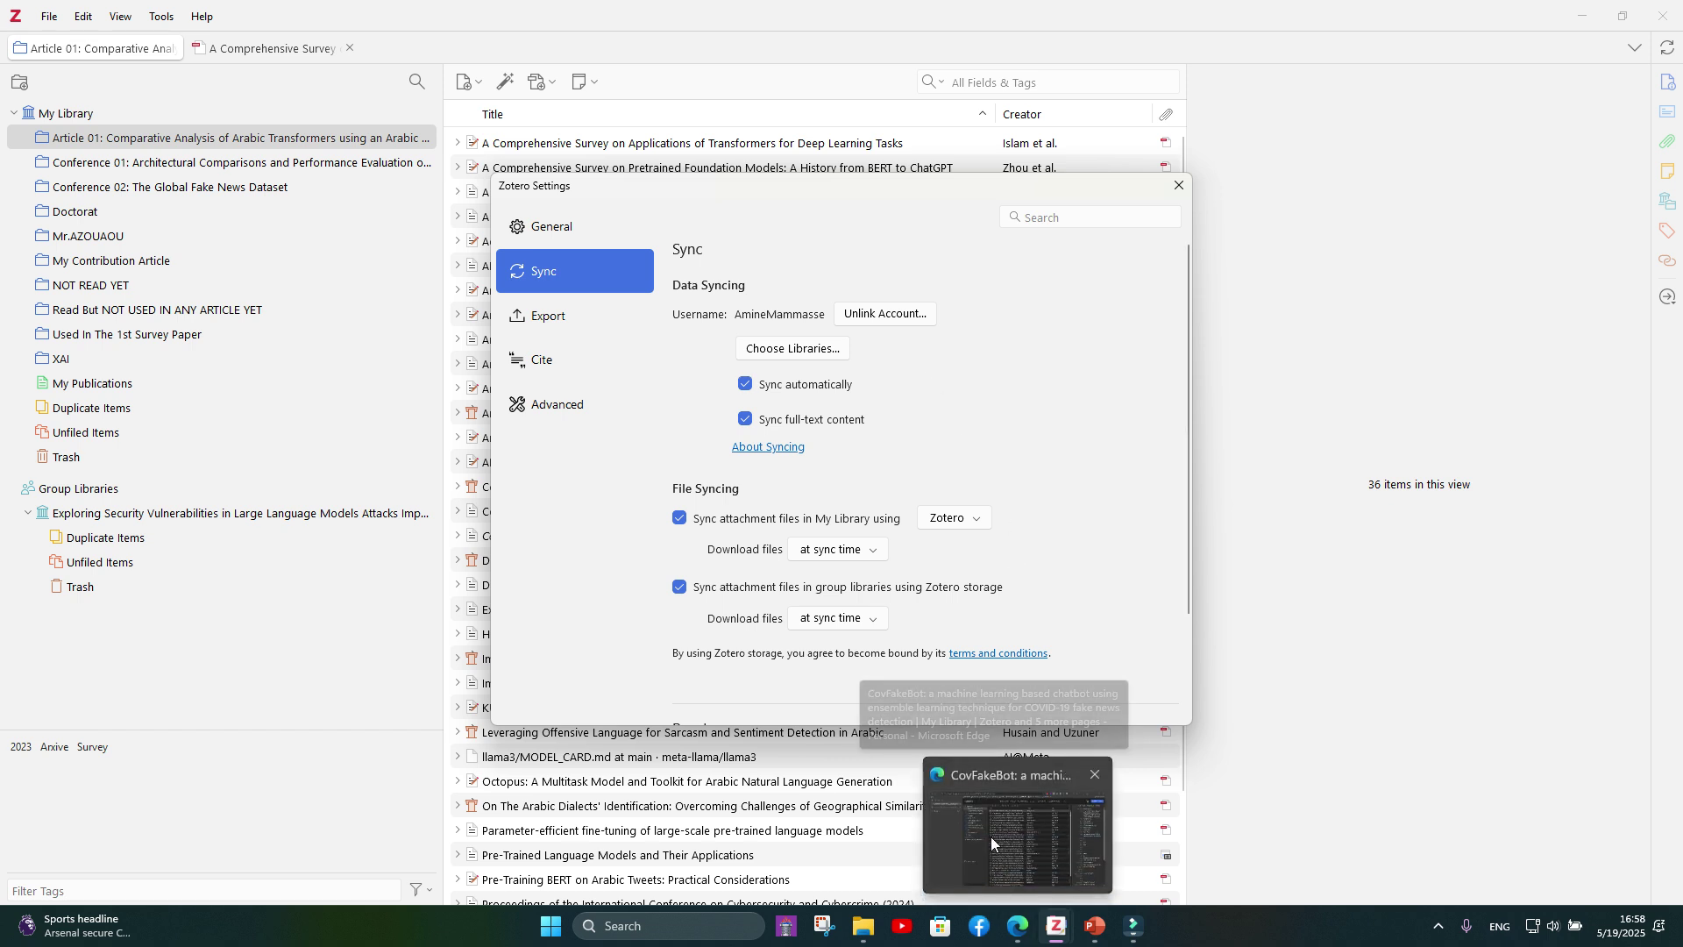
pyautogui.click(991, 837)
pyautogui.click(684, 20)
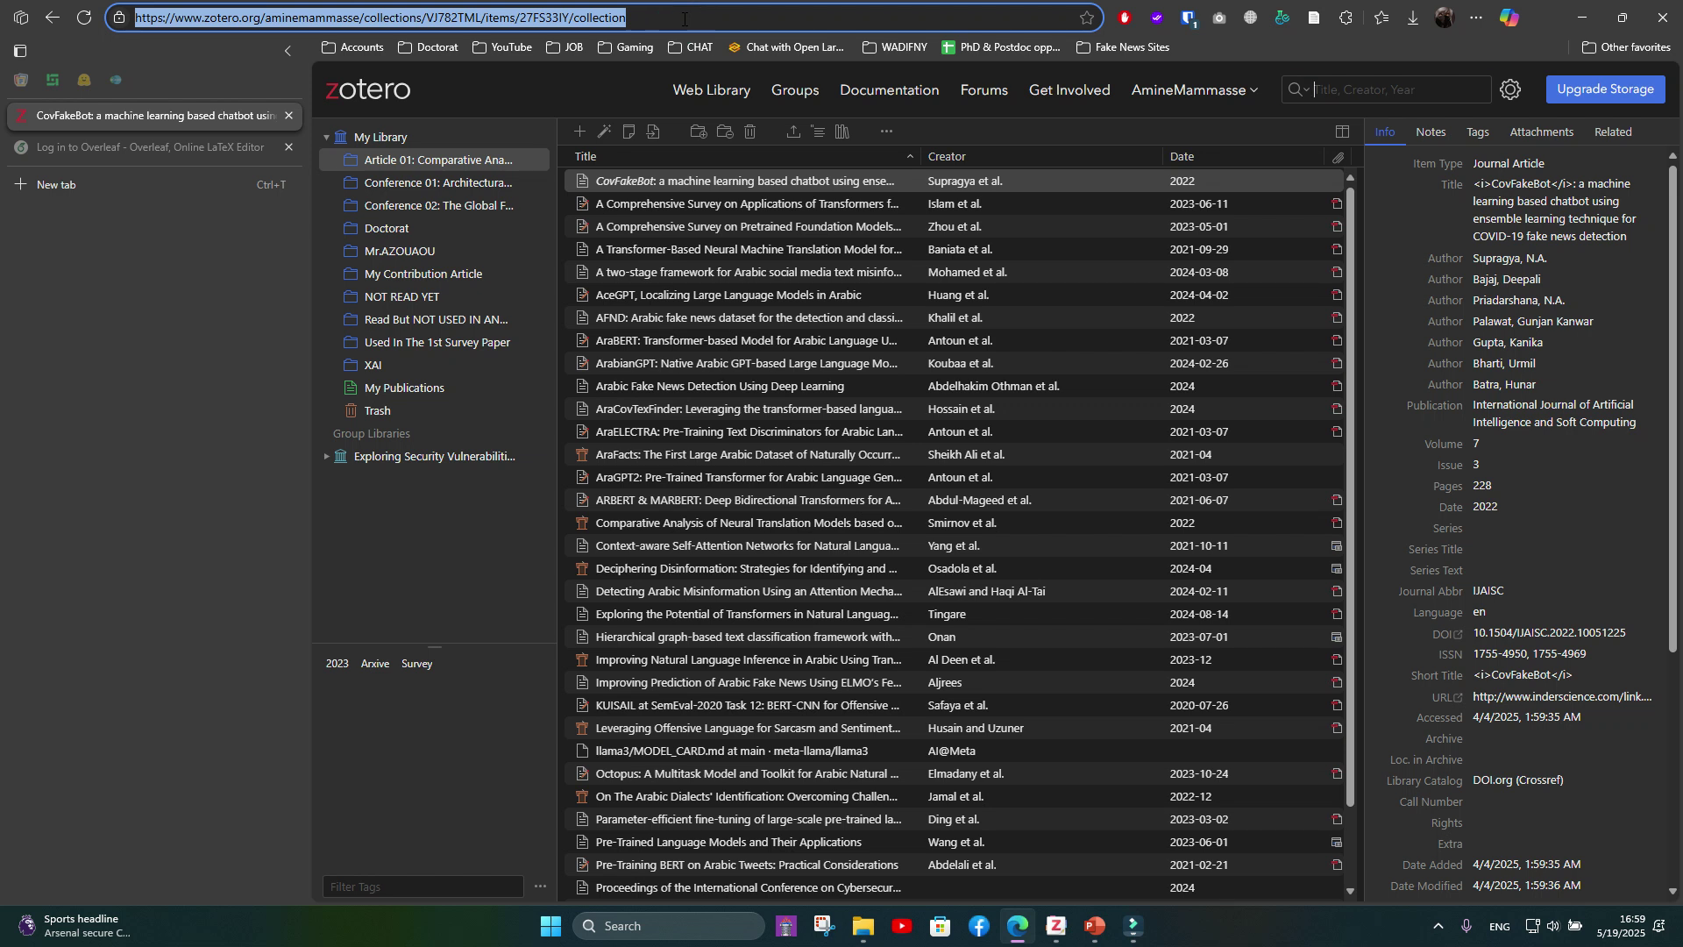
pyautogui.press('Return')
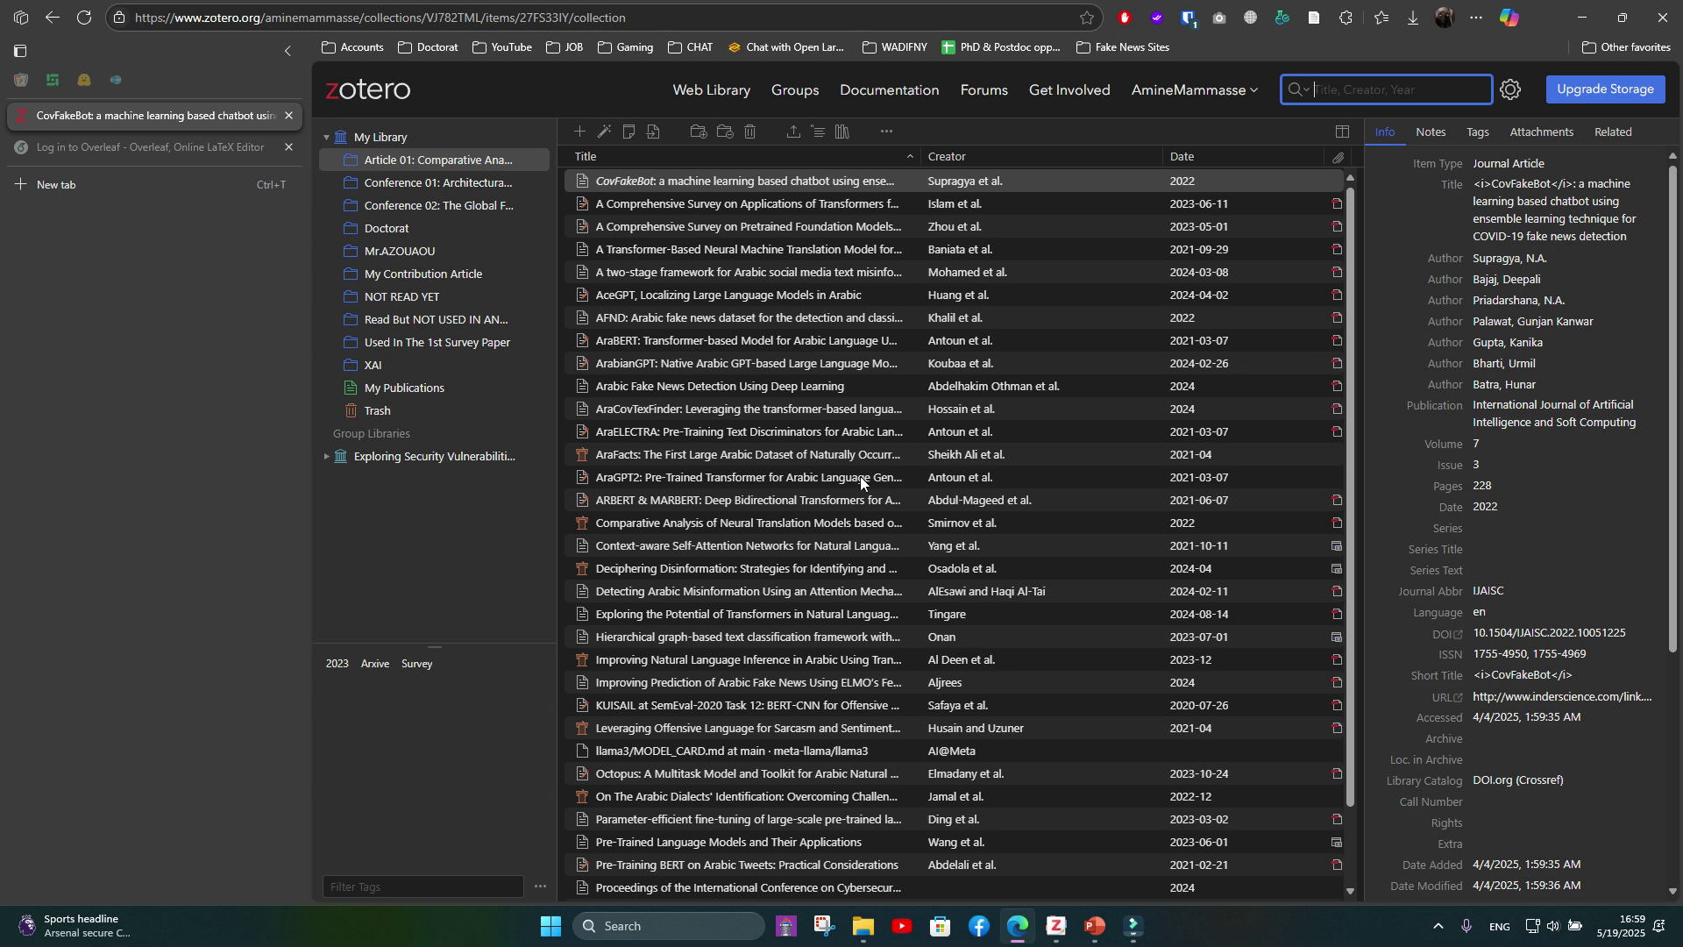
# Step: Bring the desktop Article 01 collection forward to compare with the web library
pyautogui.moveTo(1055, 926)
pyautogui.moveTo(1038, 875)
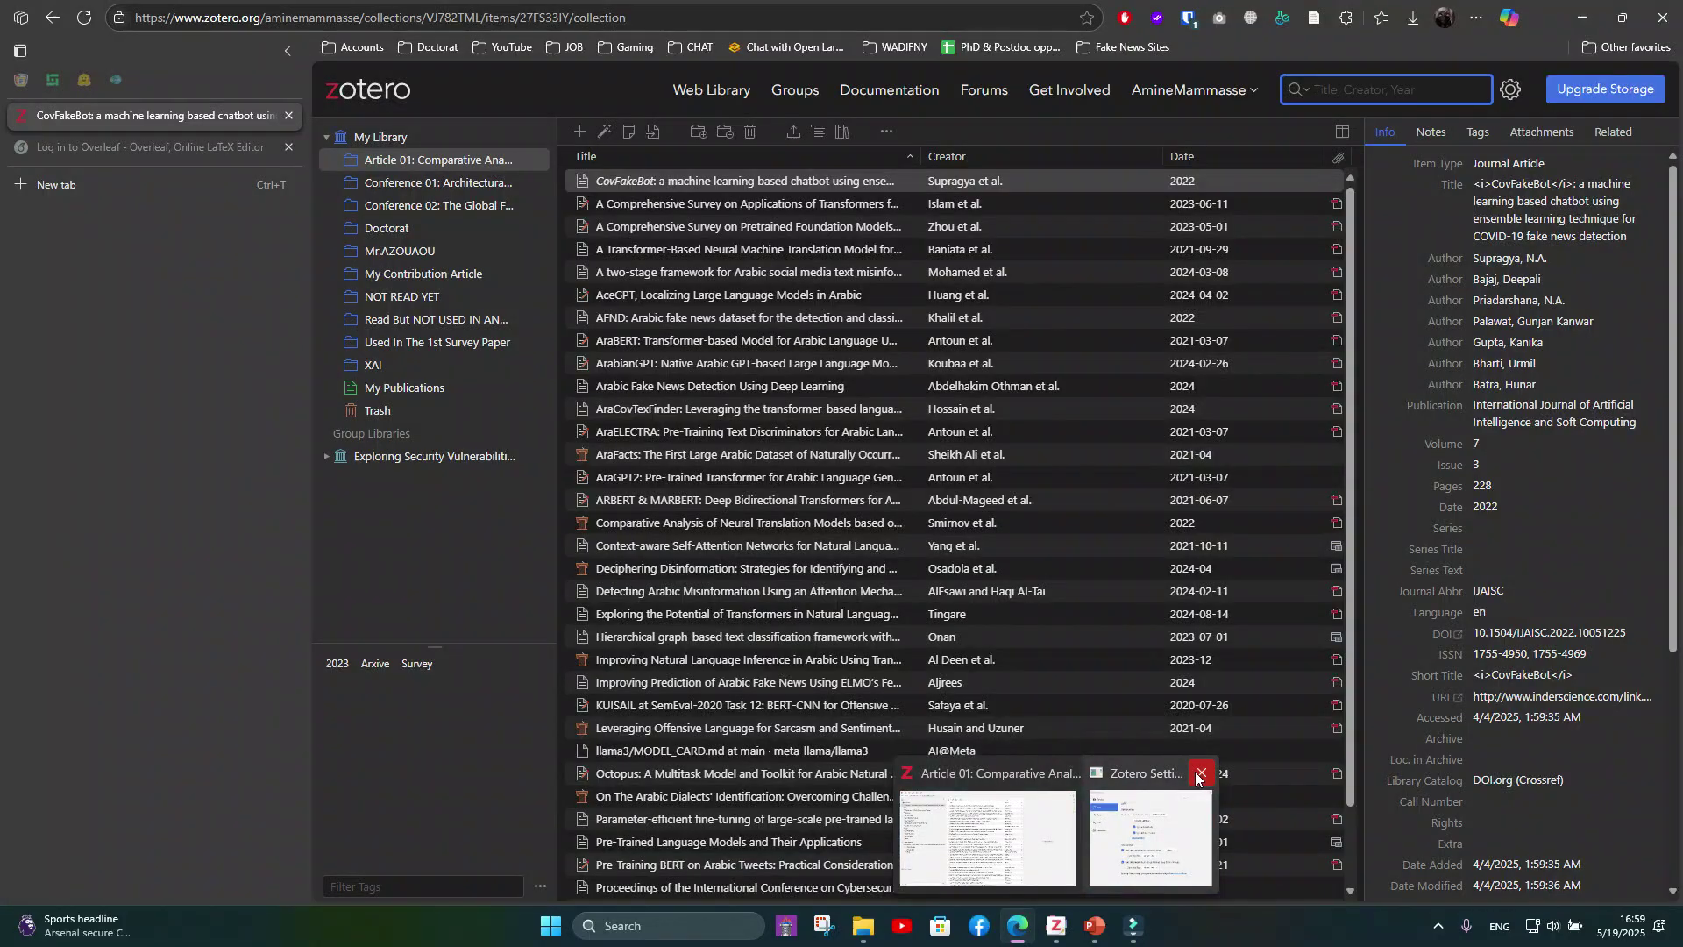
pyautogui.click(1197, 775)
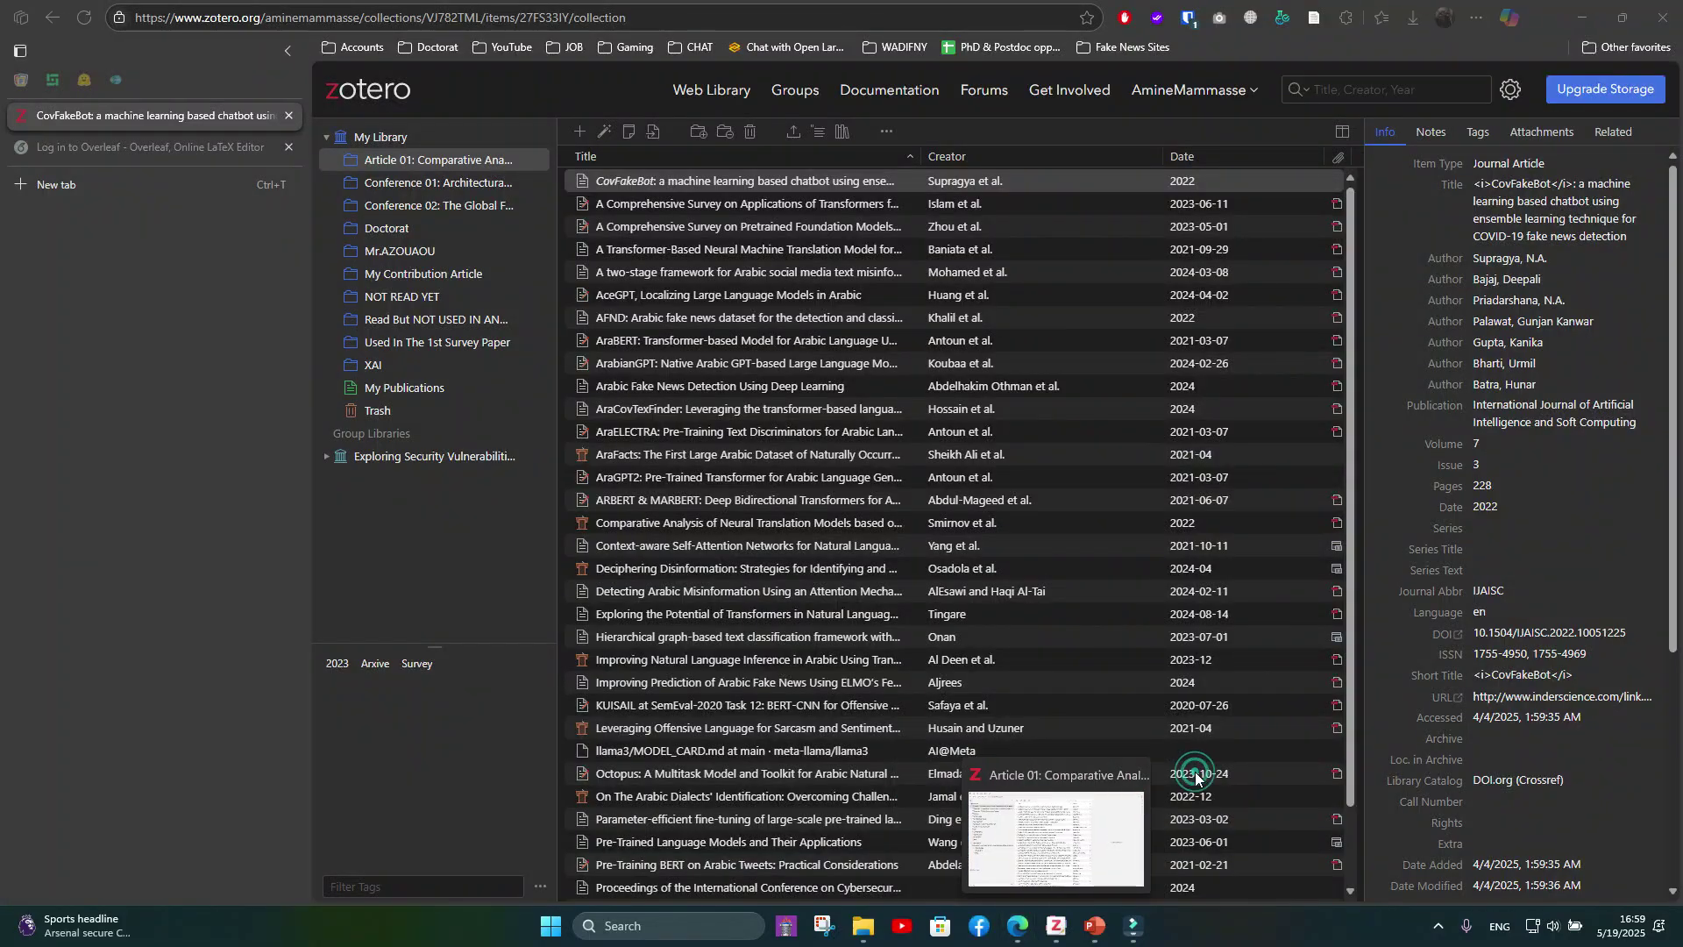
pyautogui.moveTo(1056, 933)
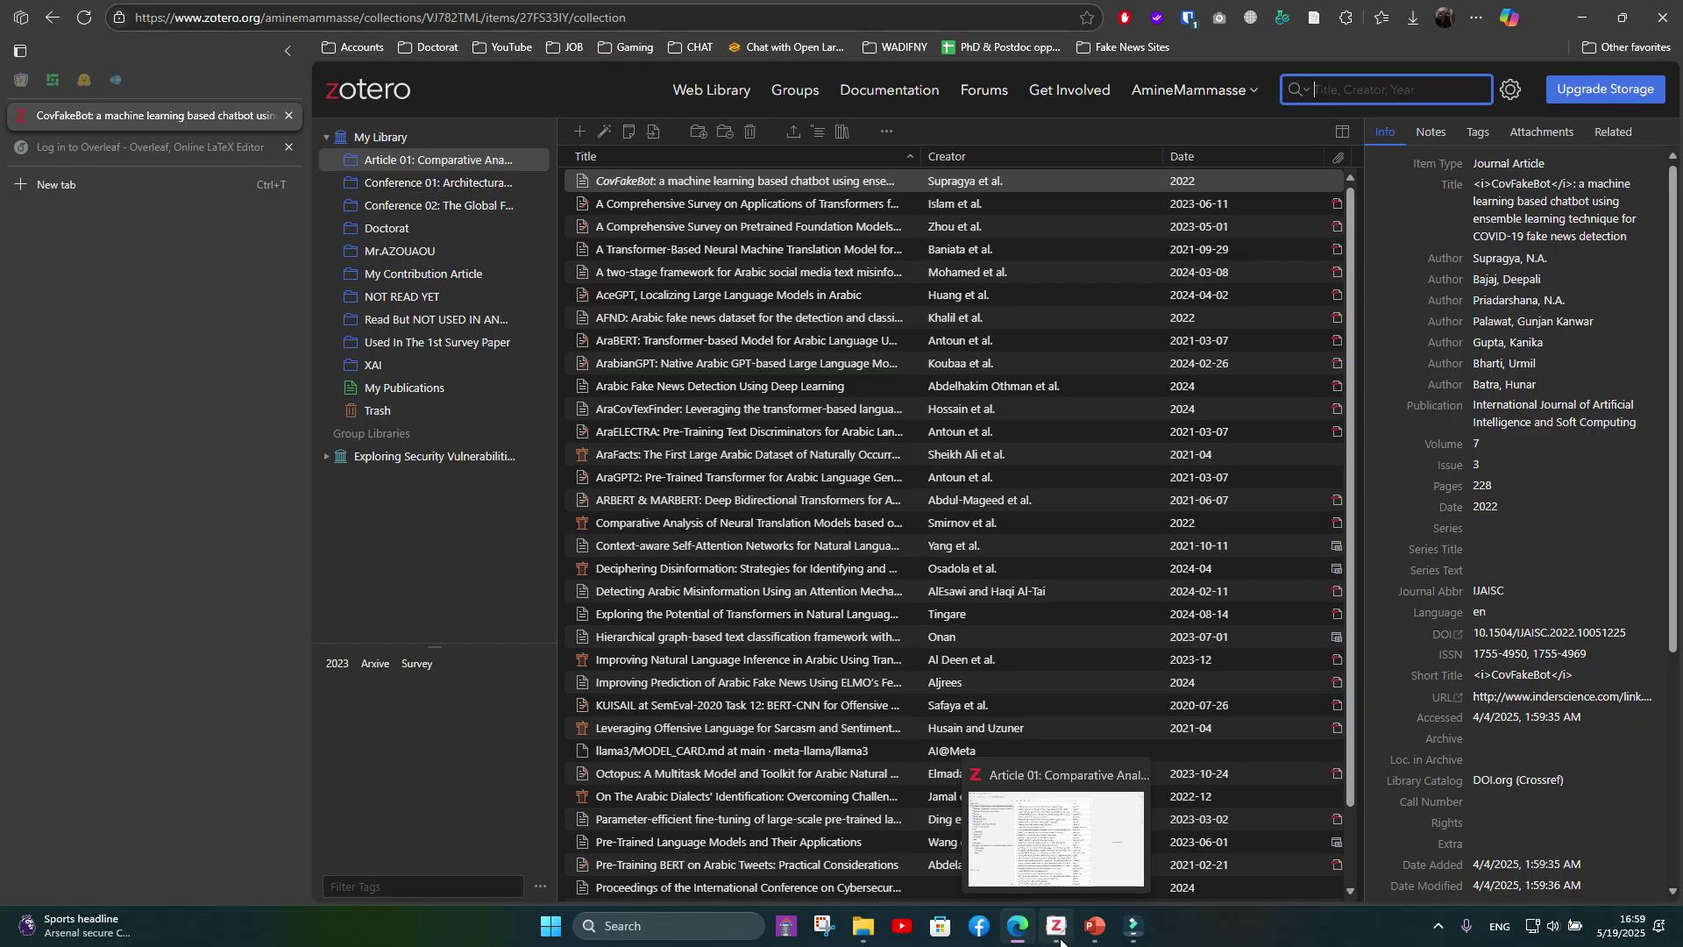
pyautogui.click(1059, 938)
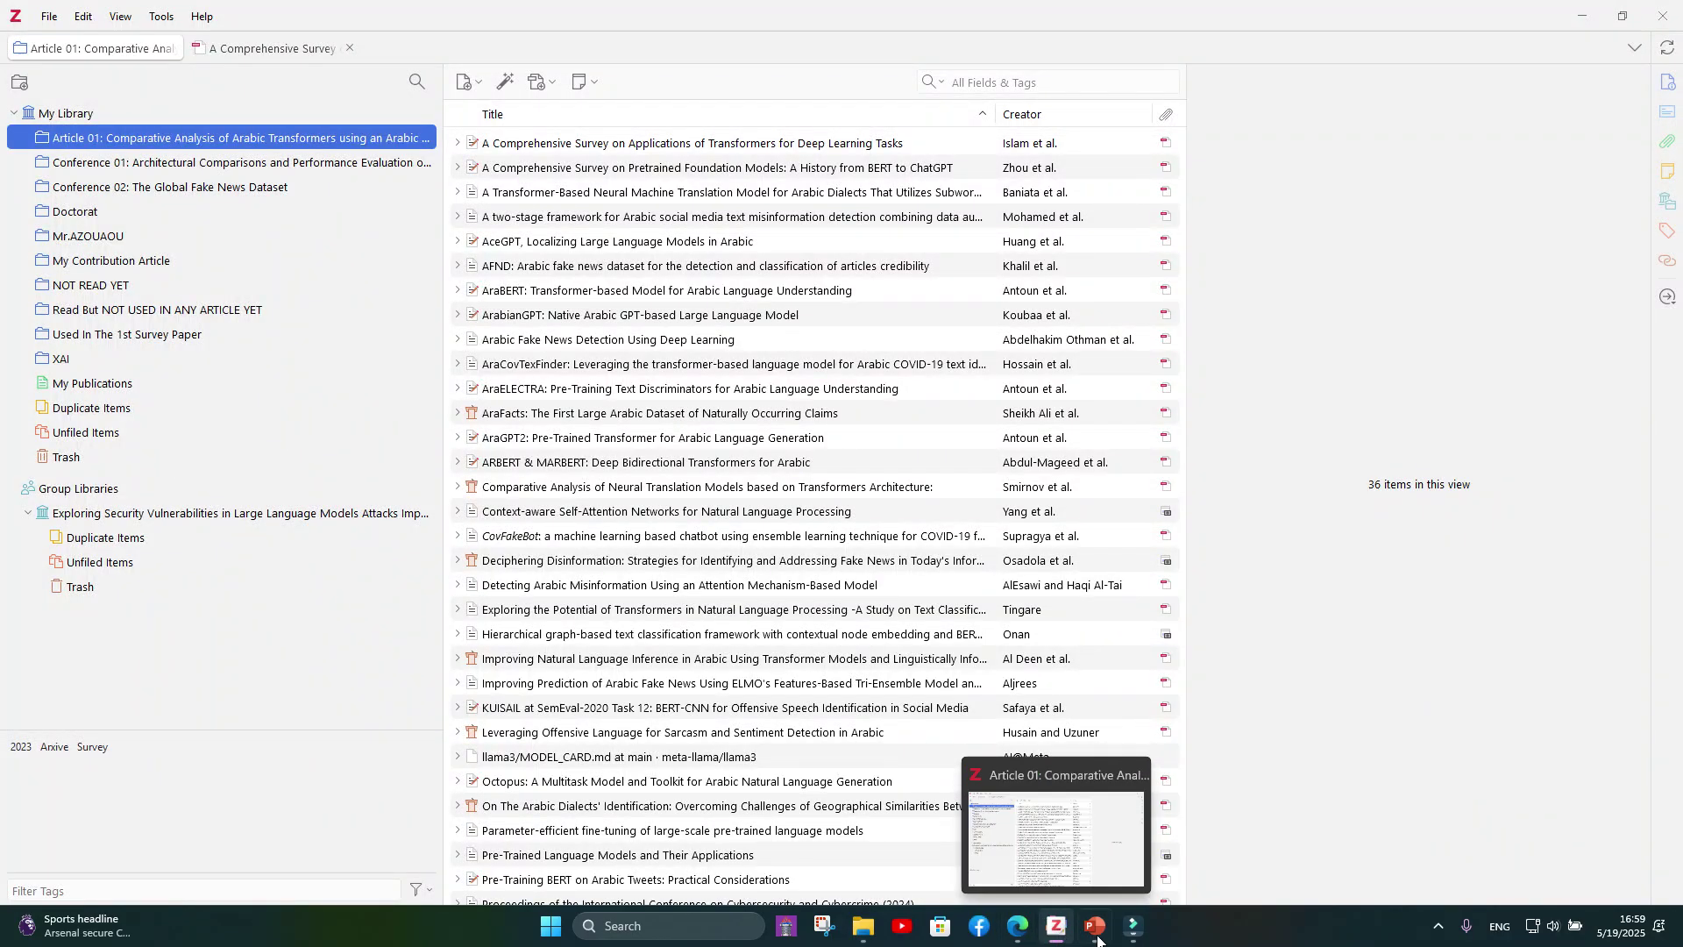
# Step: Review the linking steps slide, then choose Settings from the zotero.org account menu
pyautogui.click(1096, 930)
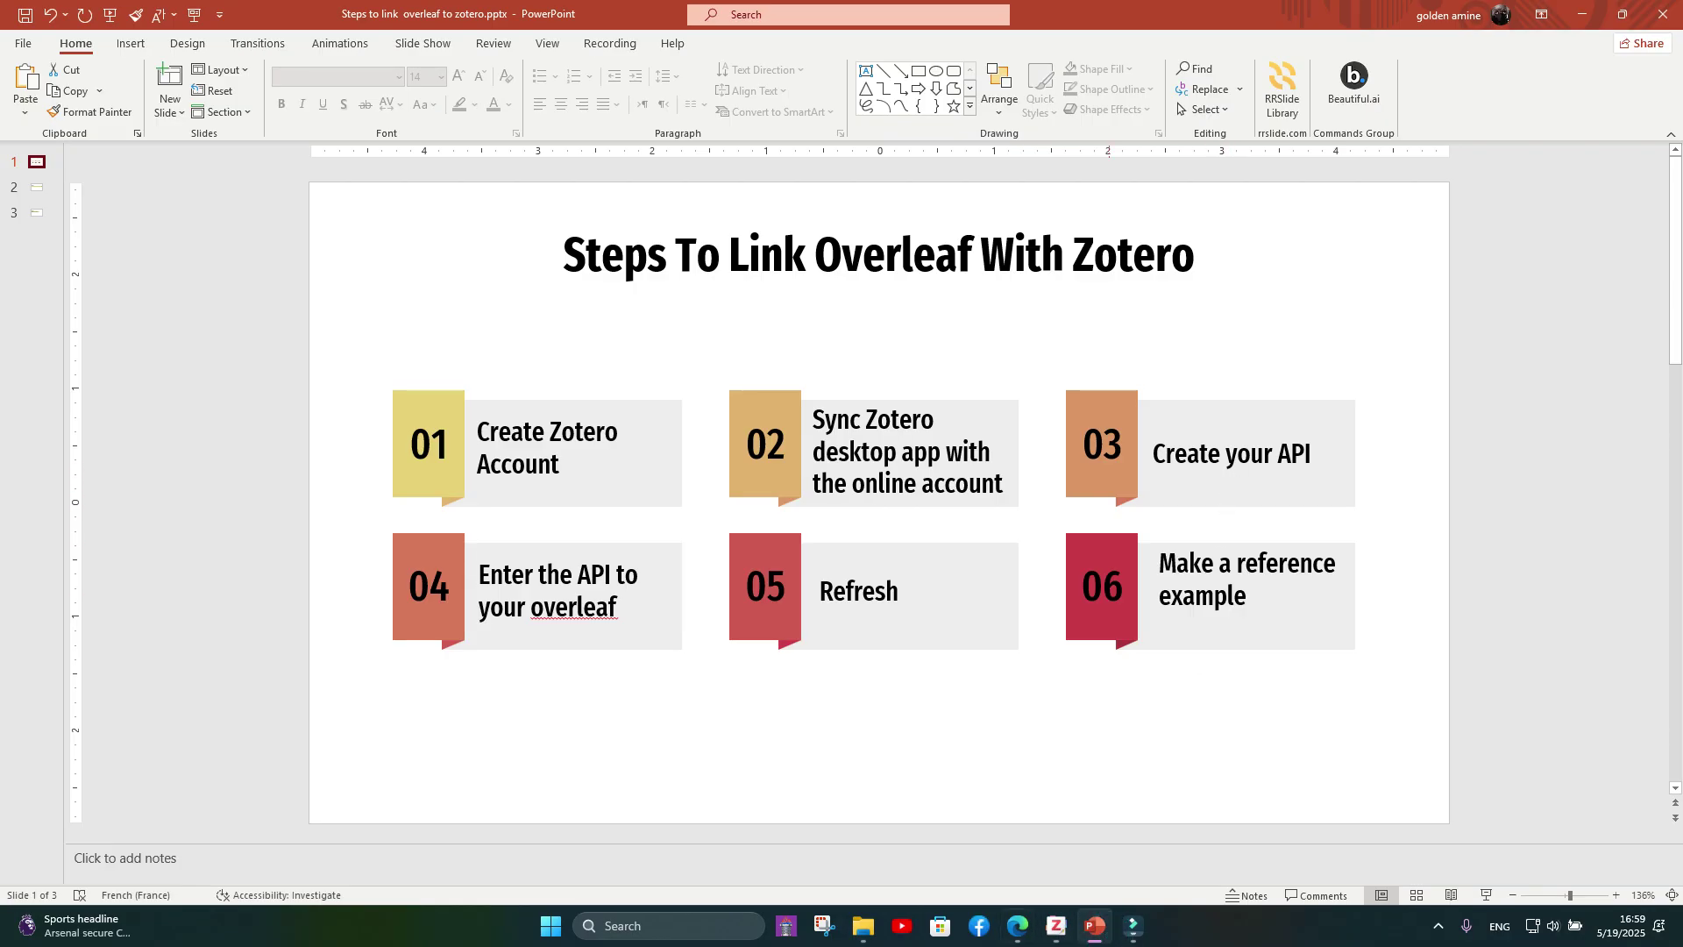
pyautogui.click(1017, 927)
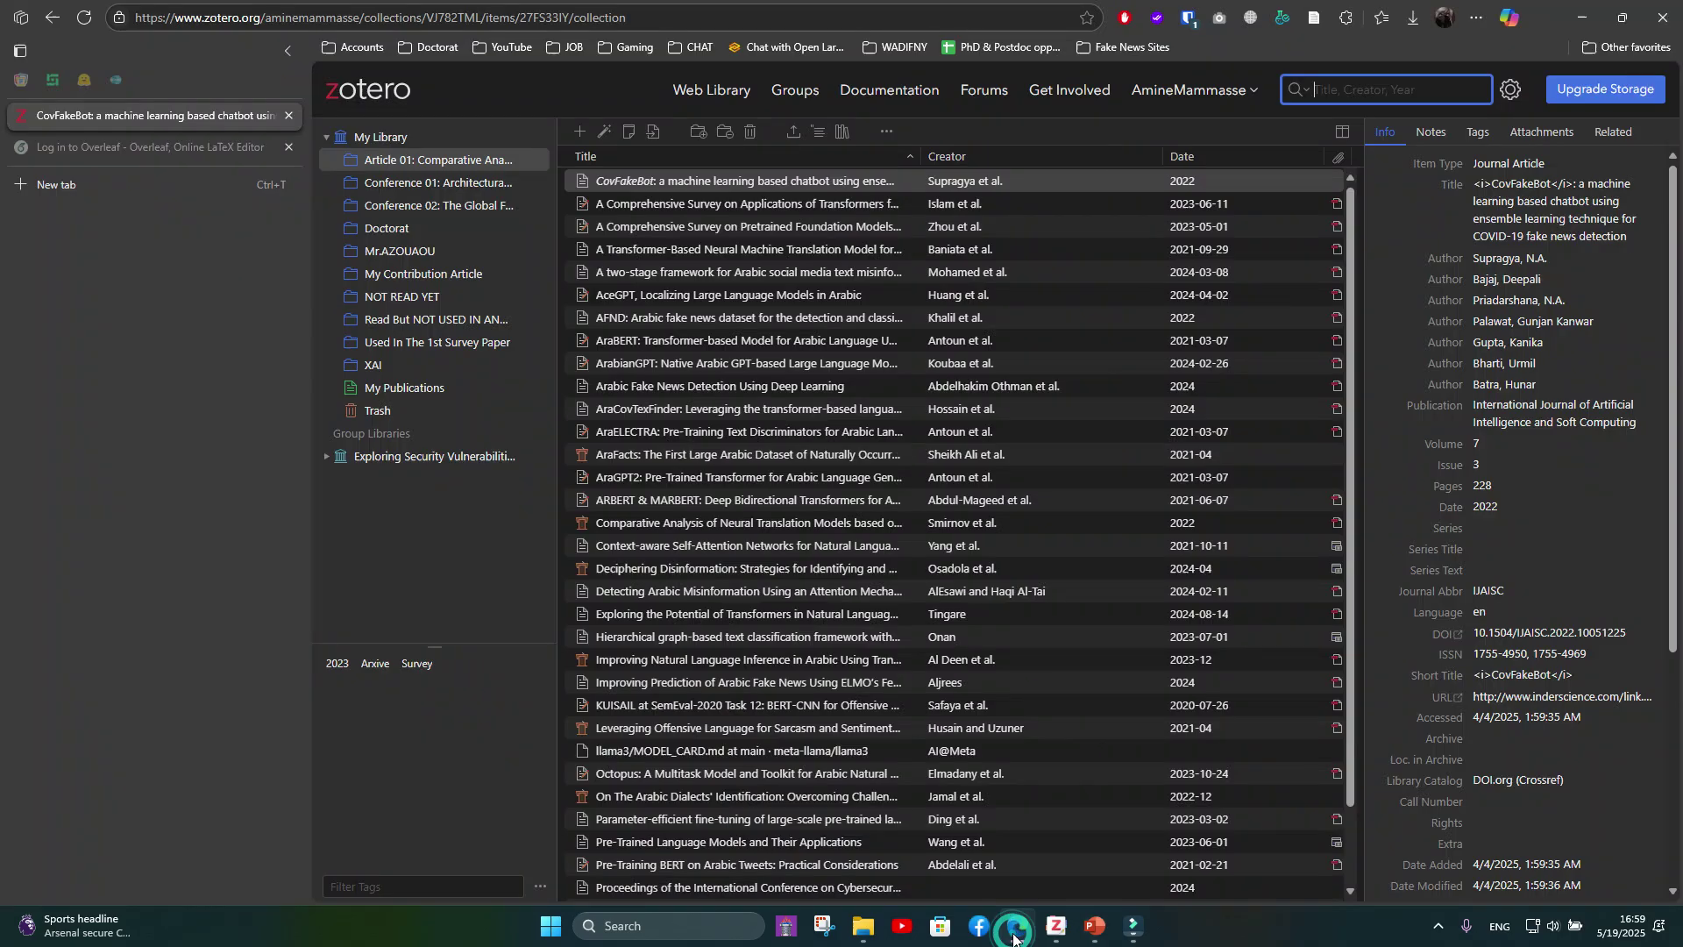
pyautogui.click(1190, 91)
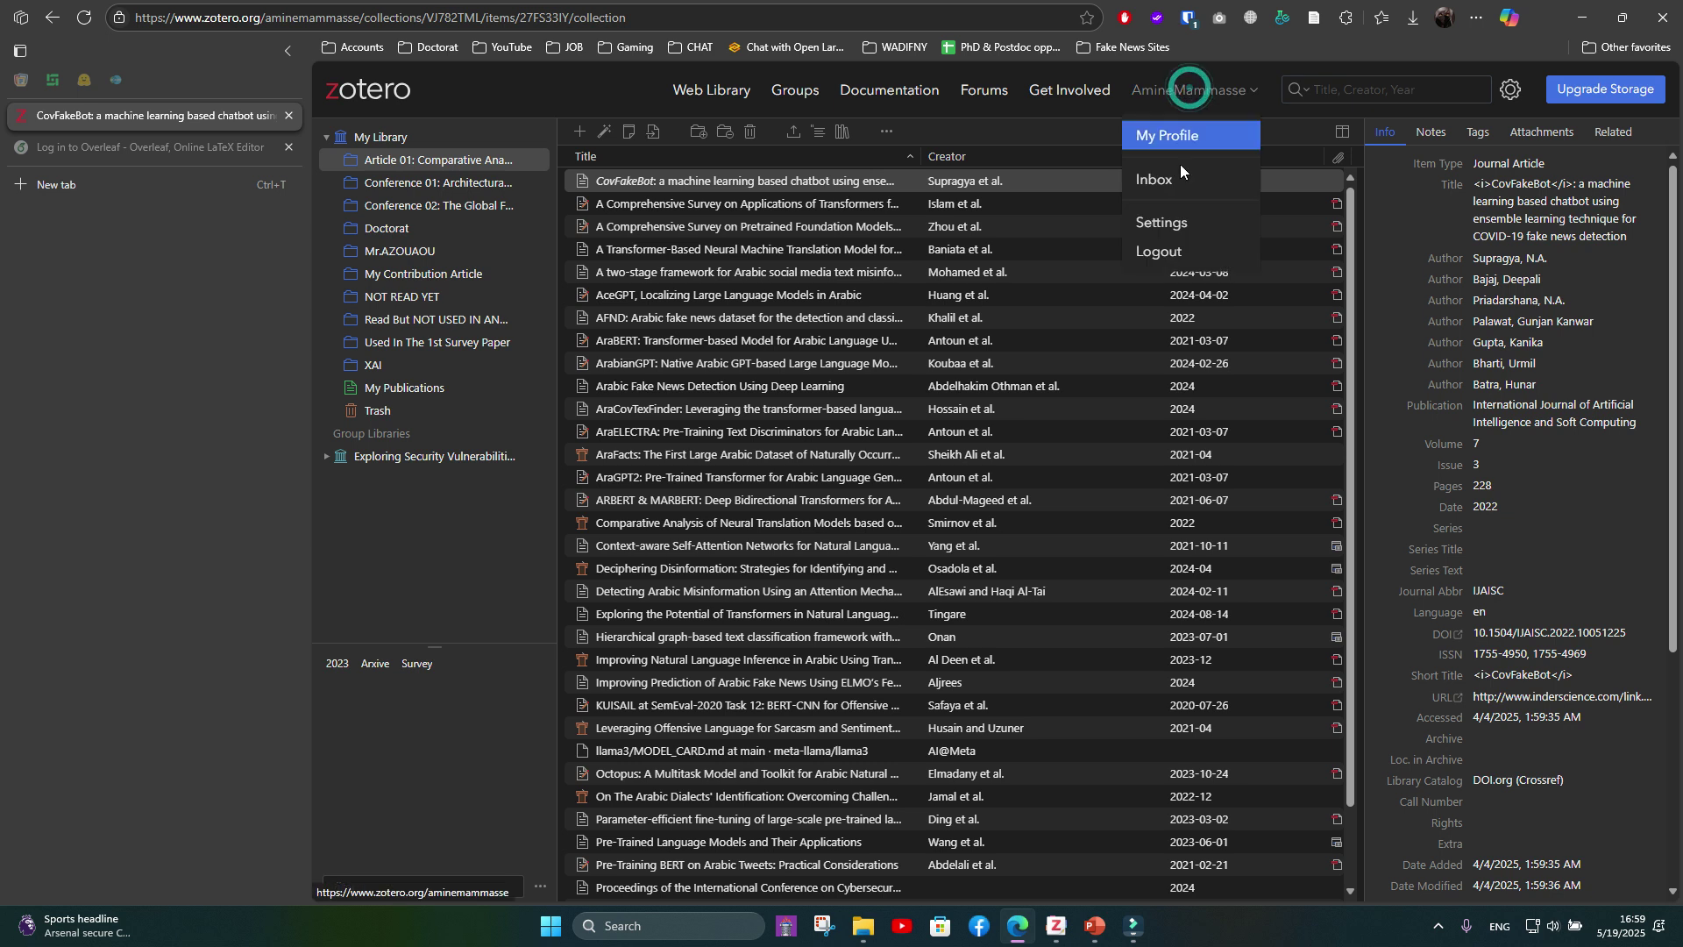
pyautogui.click(1170, 230)
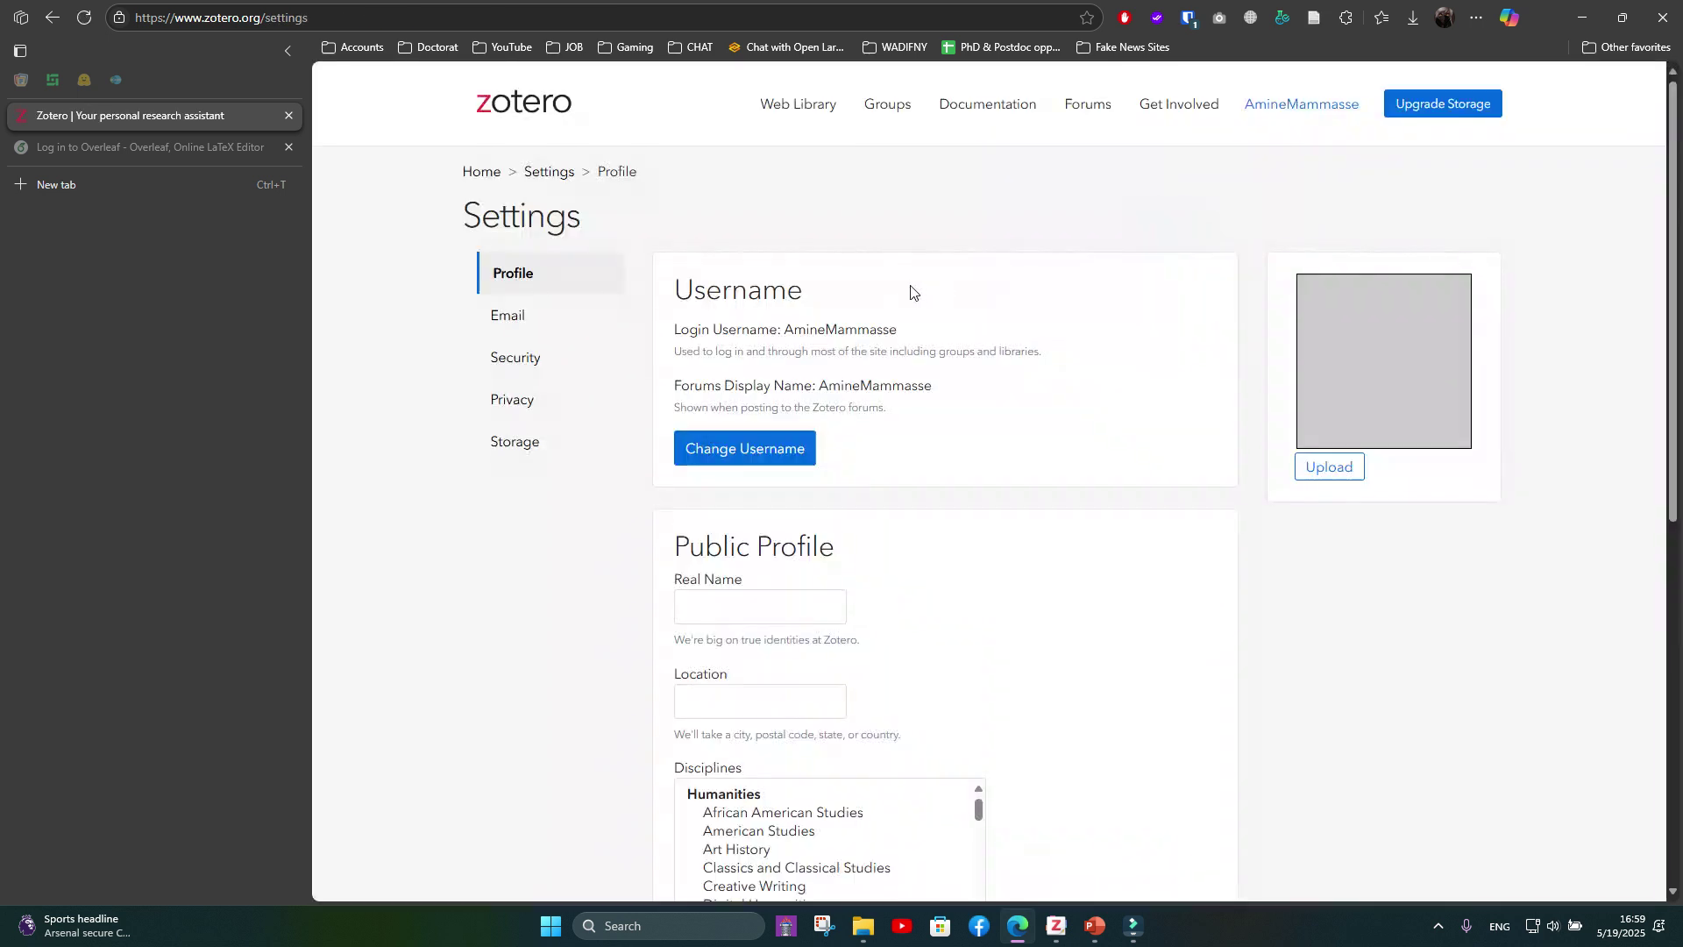
# Step: Under Security, save a new private key 'overleafytb' with Read Only access to All Groups
pyautogui.click(525, 362)
pyautogui.scroll(-5, 819, 480)
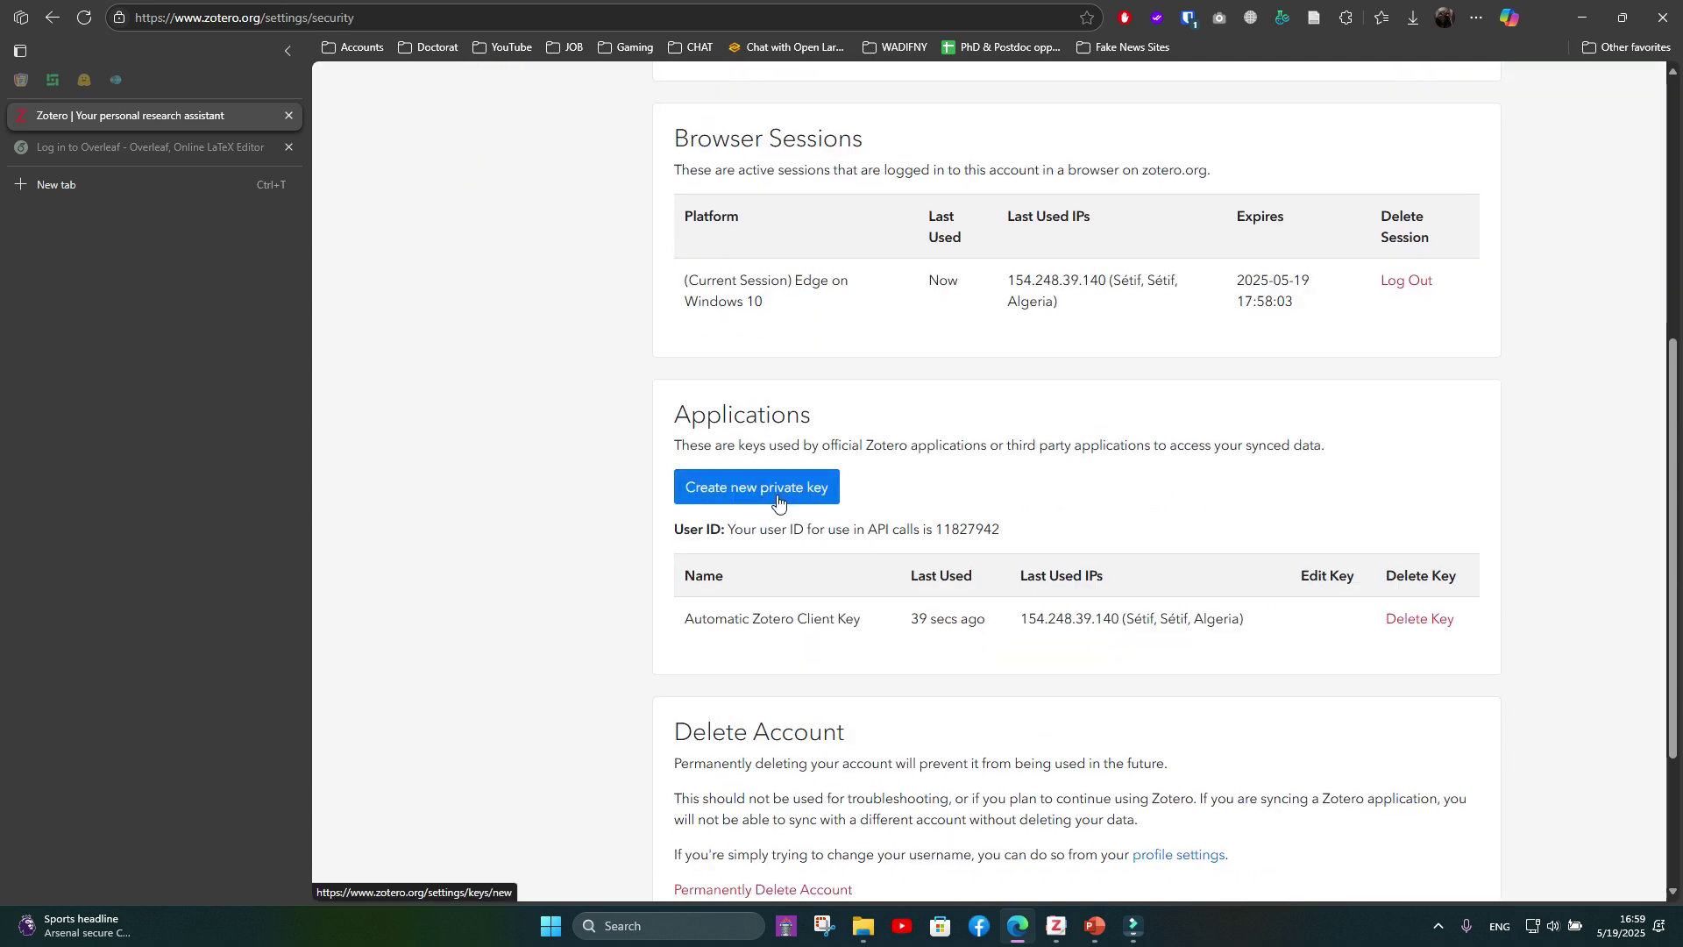
pyautogui.click(783, 495)
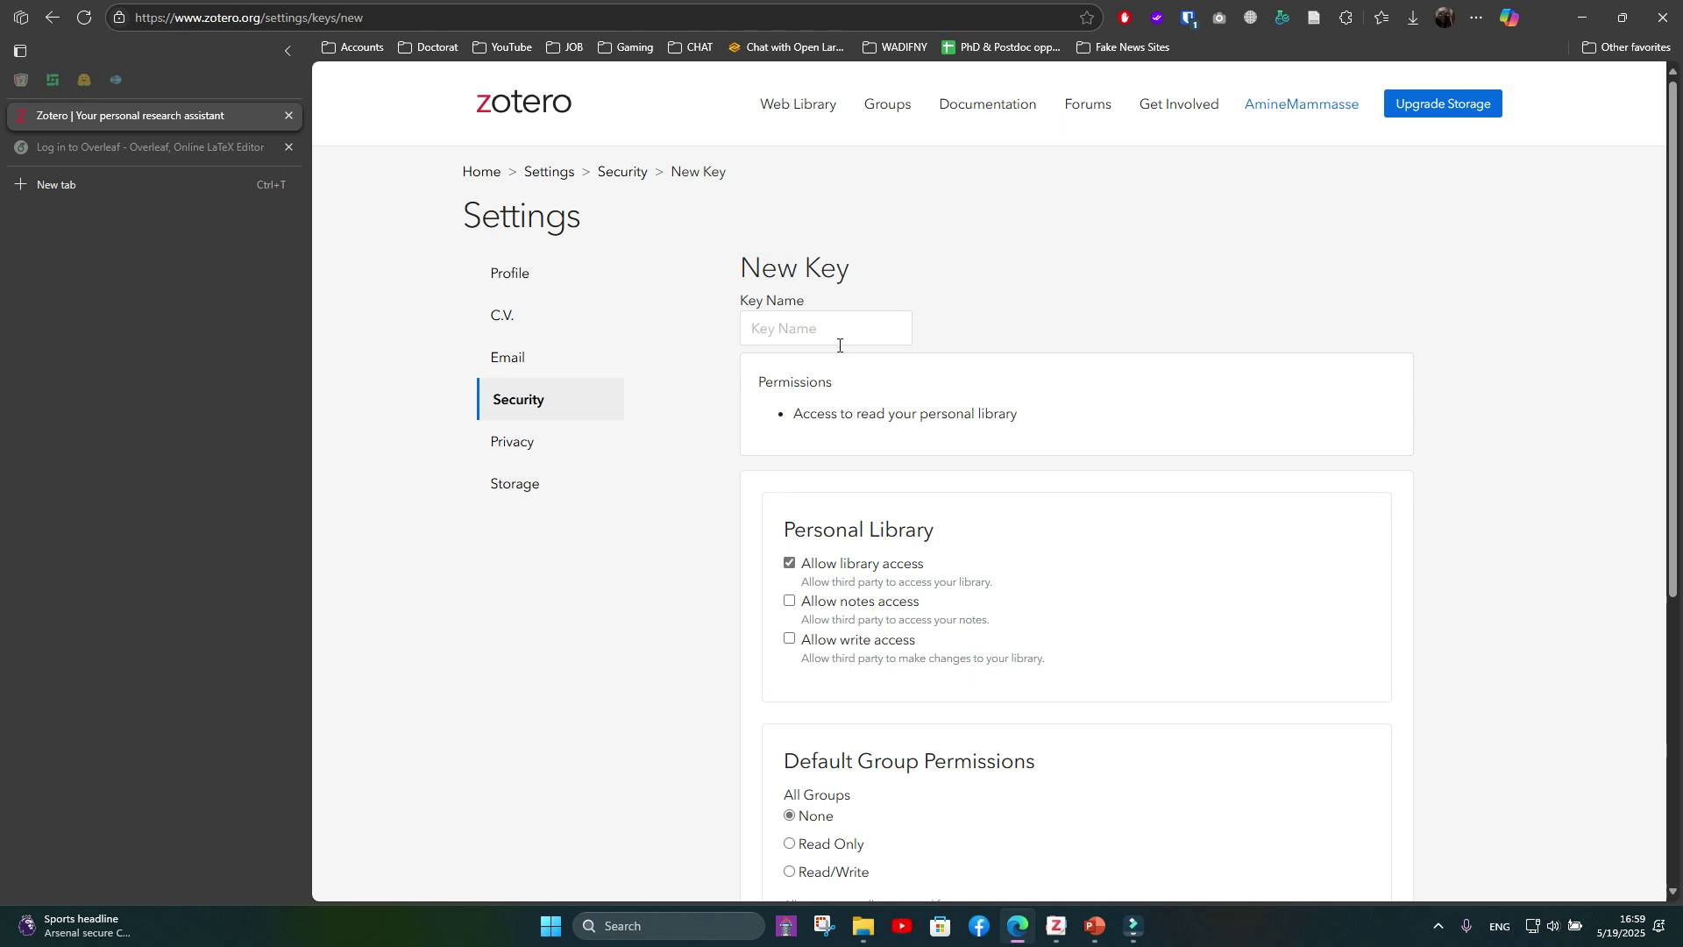
pyautogui.click(839, 342)
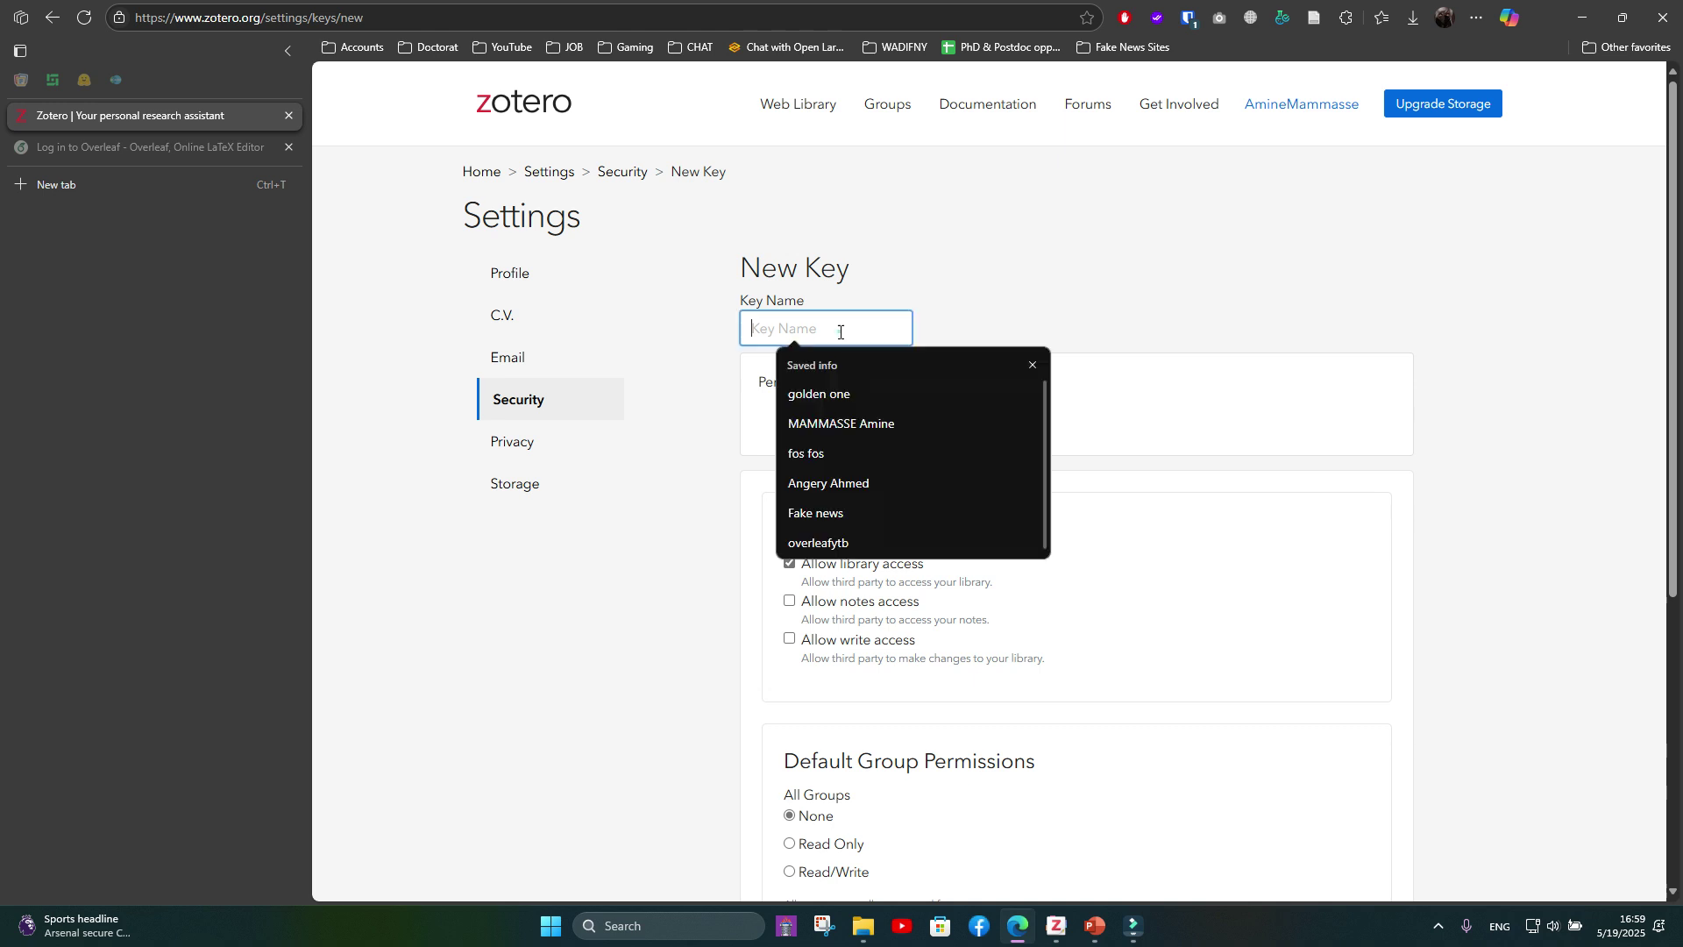
pyautogui.click(830, 540)
pyautogui.scroll(-3, 1024, 432)
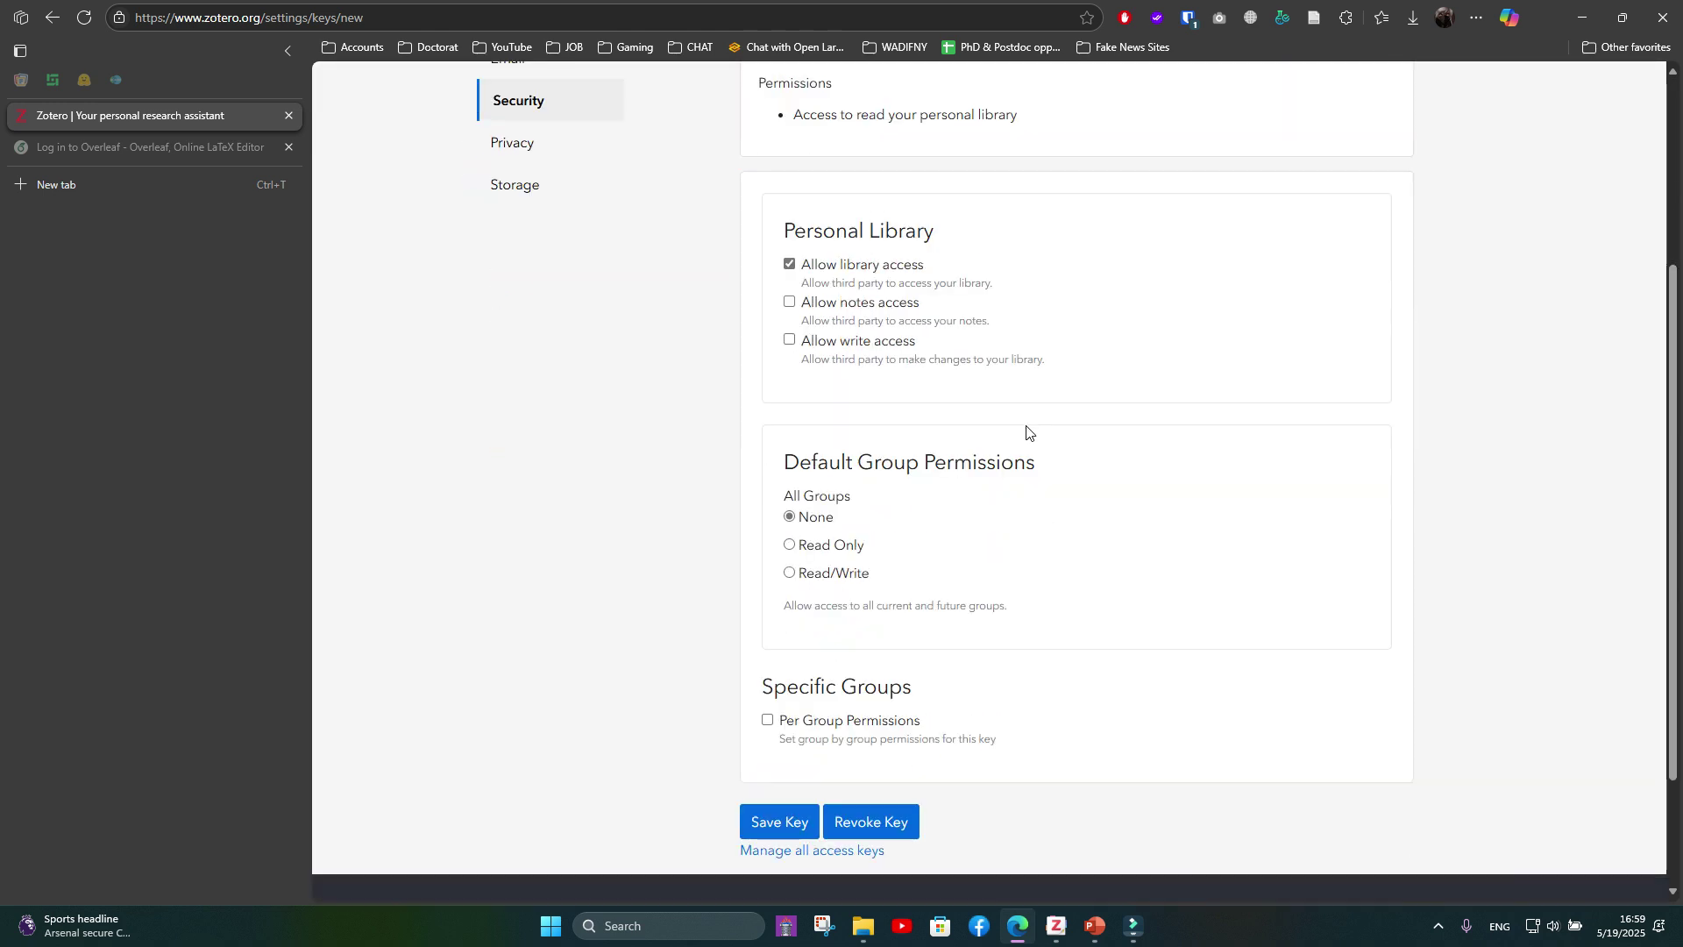
pyautogui.scroll(2, 1027, 431)
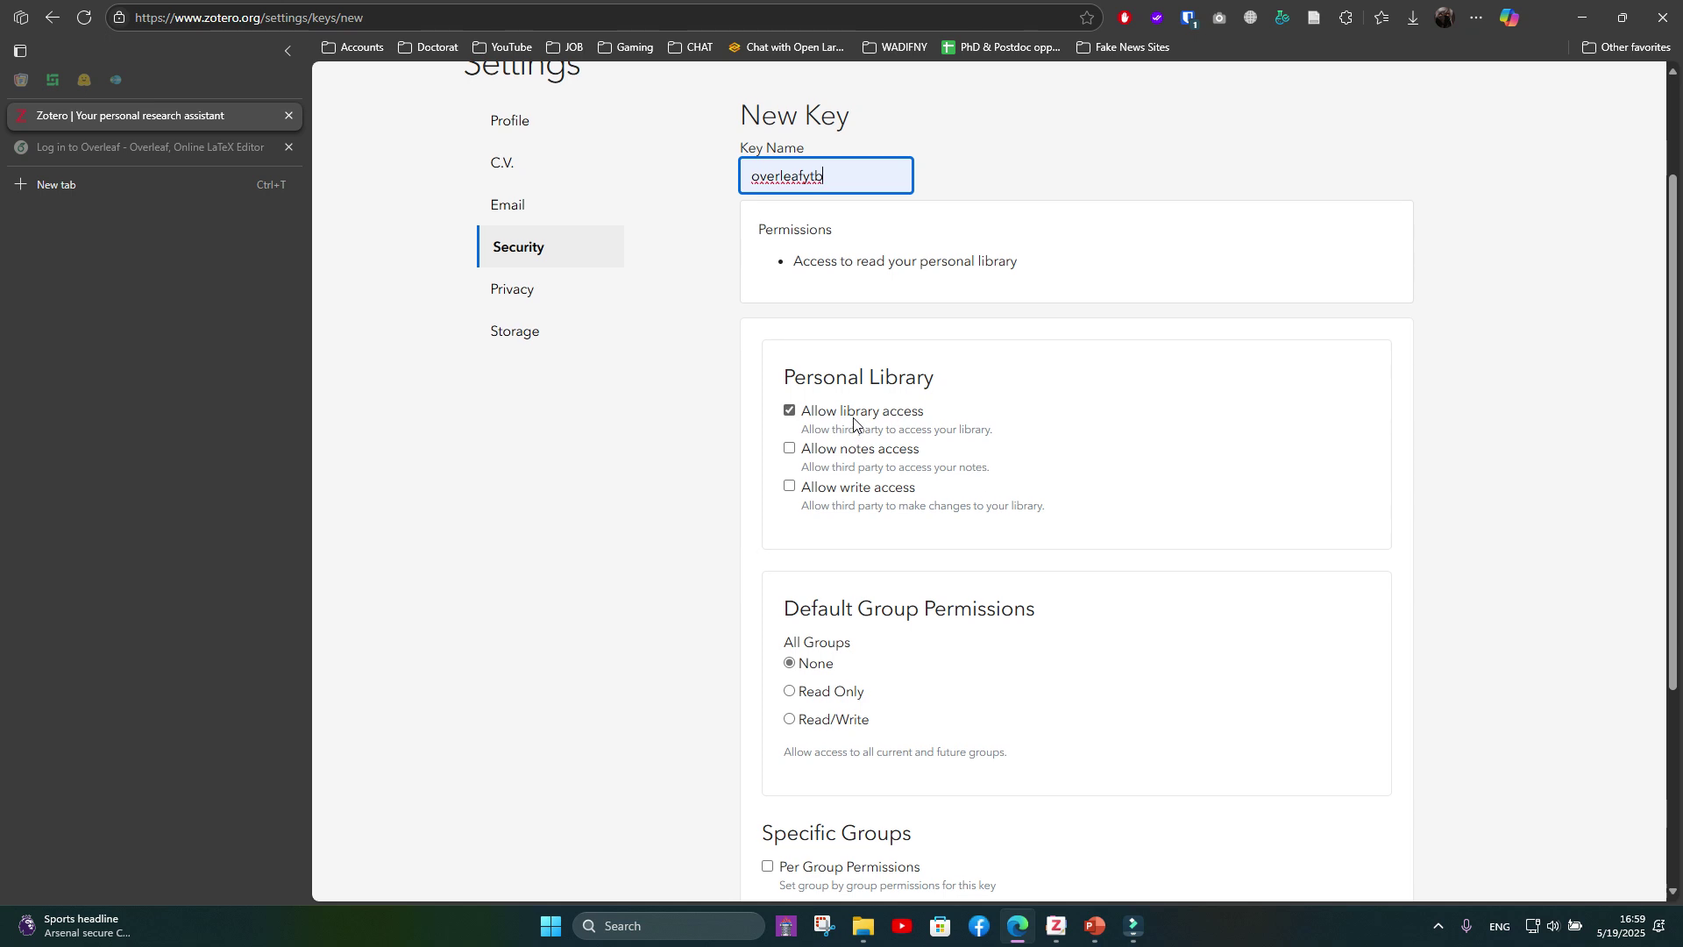
pyautogui.scroll(-2, 903, 491)
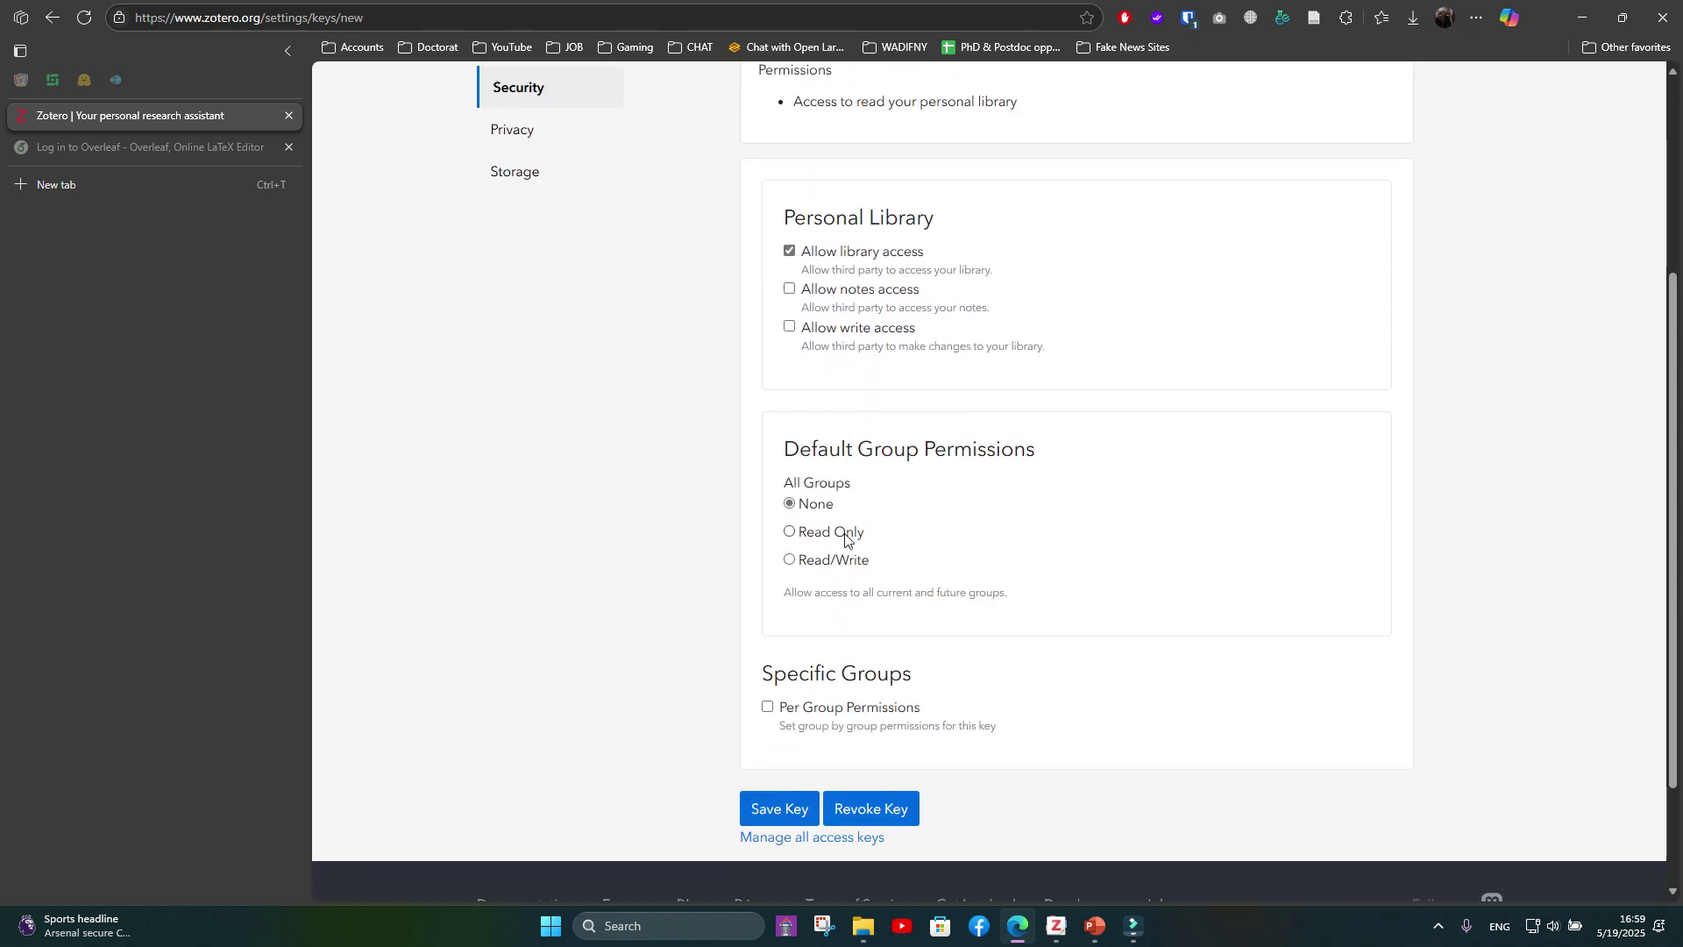
pyautogui.click(846, 537)
pyautogui.scroll(-2, 958, 605)
pyautogui.click(783, 712)
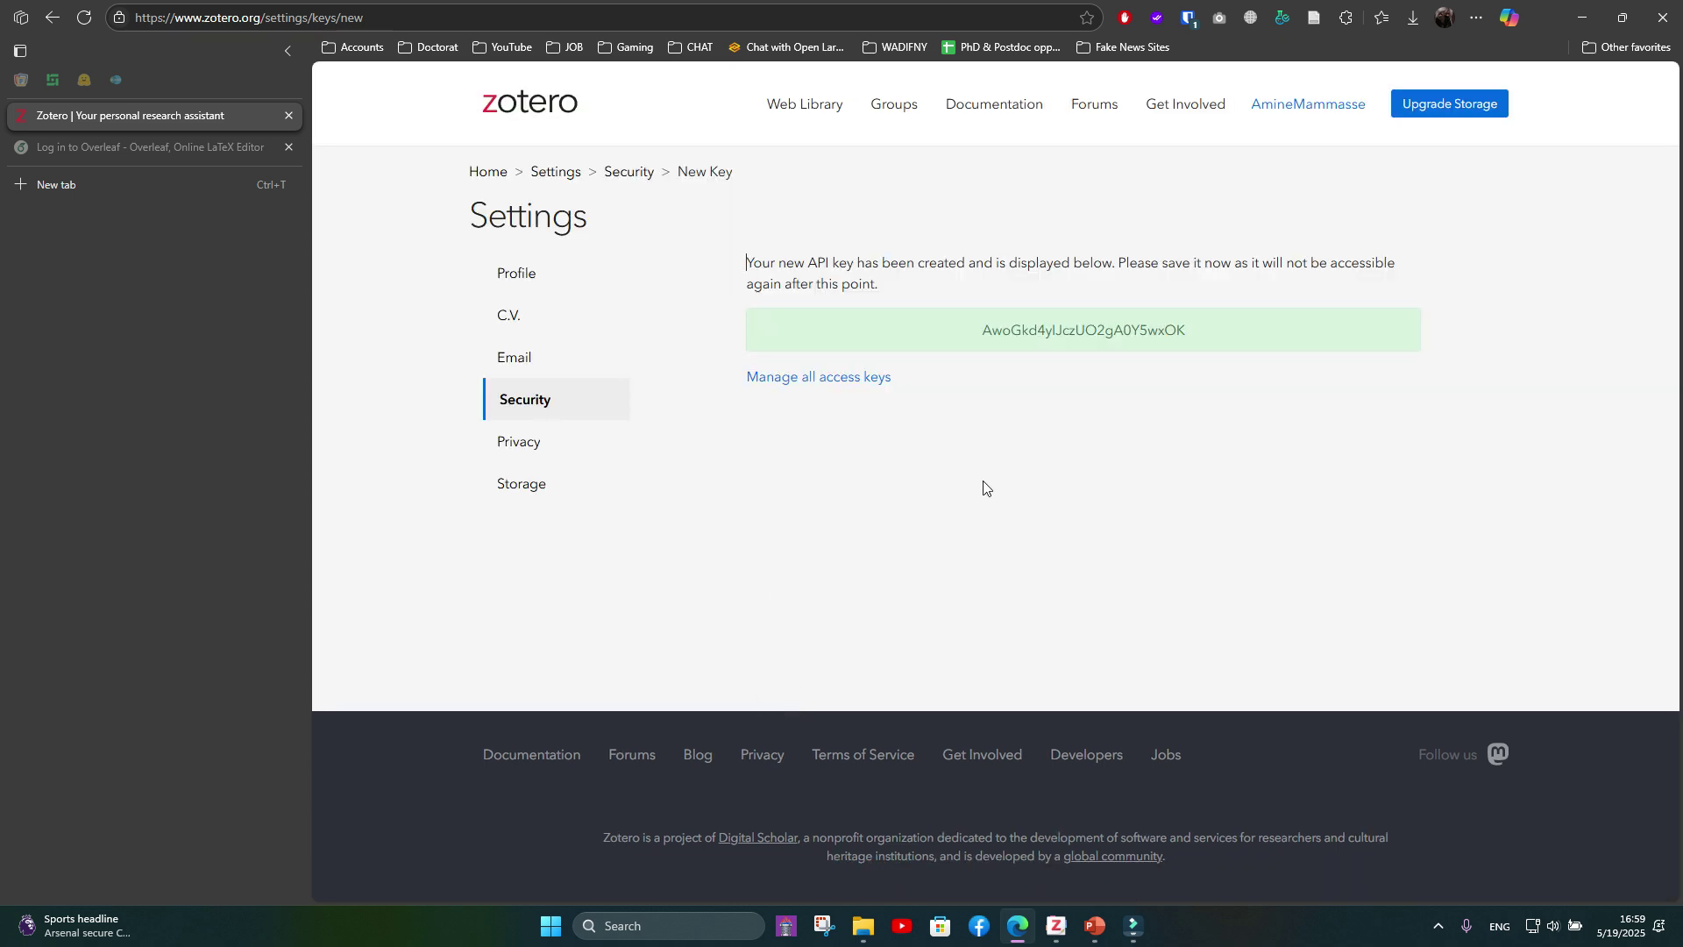
# Step: Copy the new API key and pin it in the Windows clipboard history
pyautogui.doubleClick(1058, 330)
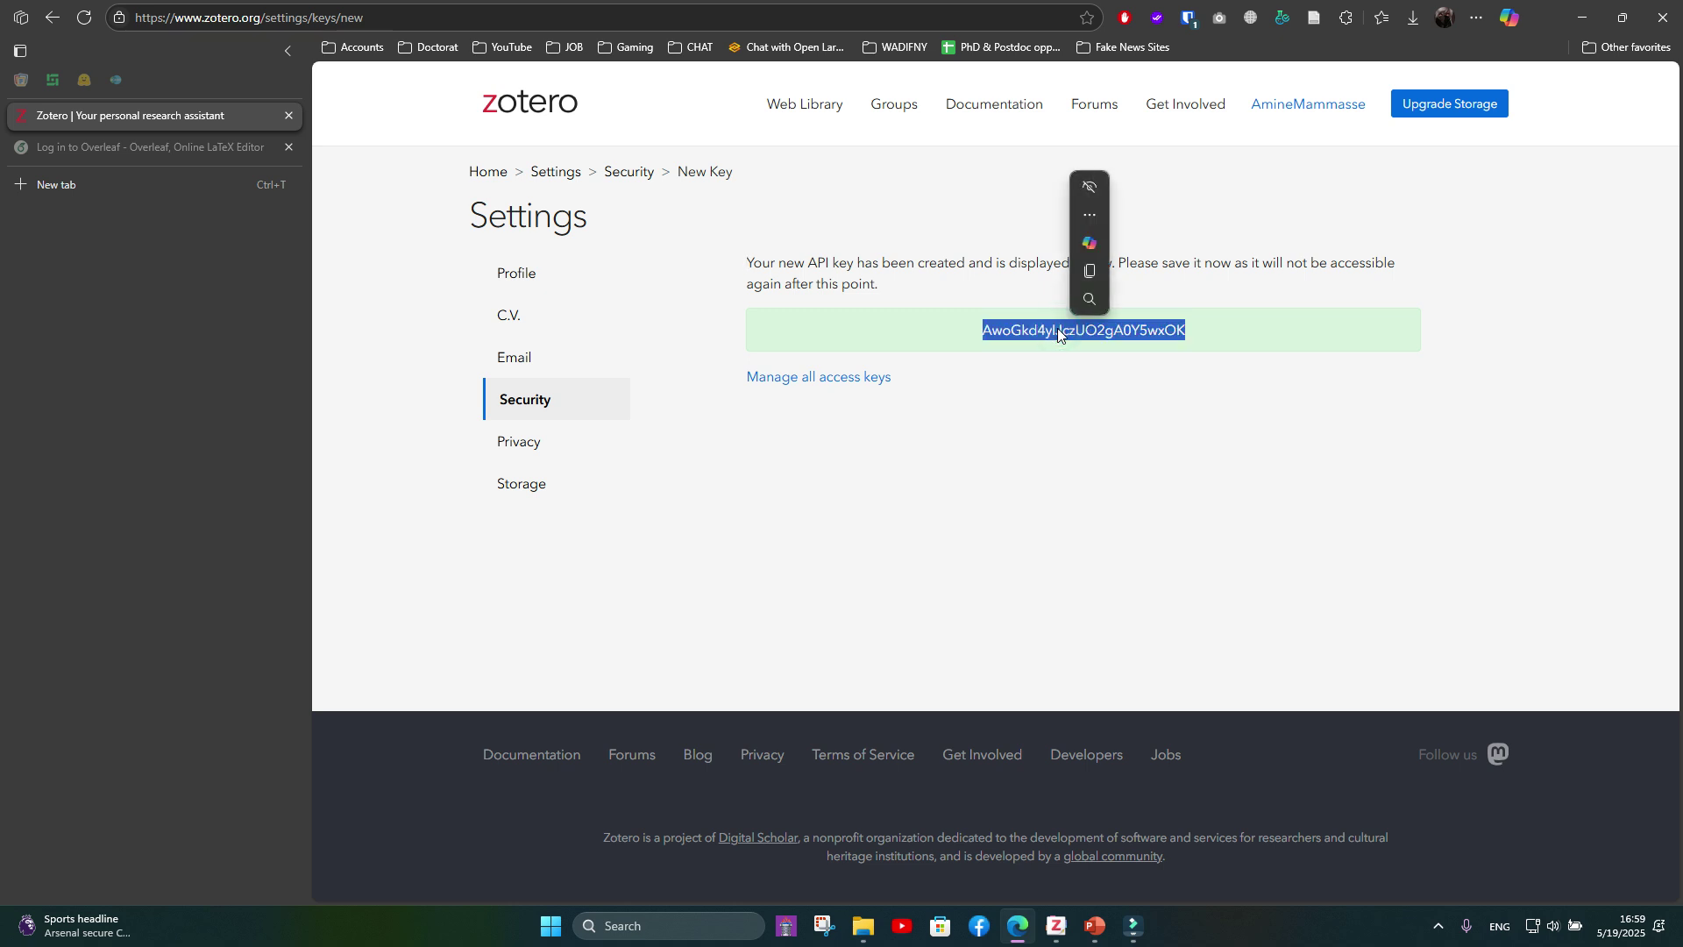
pyautogui.hotkey('ctrl', 'c')
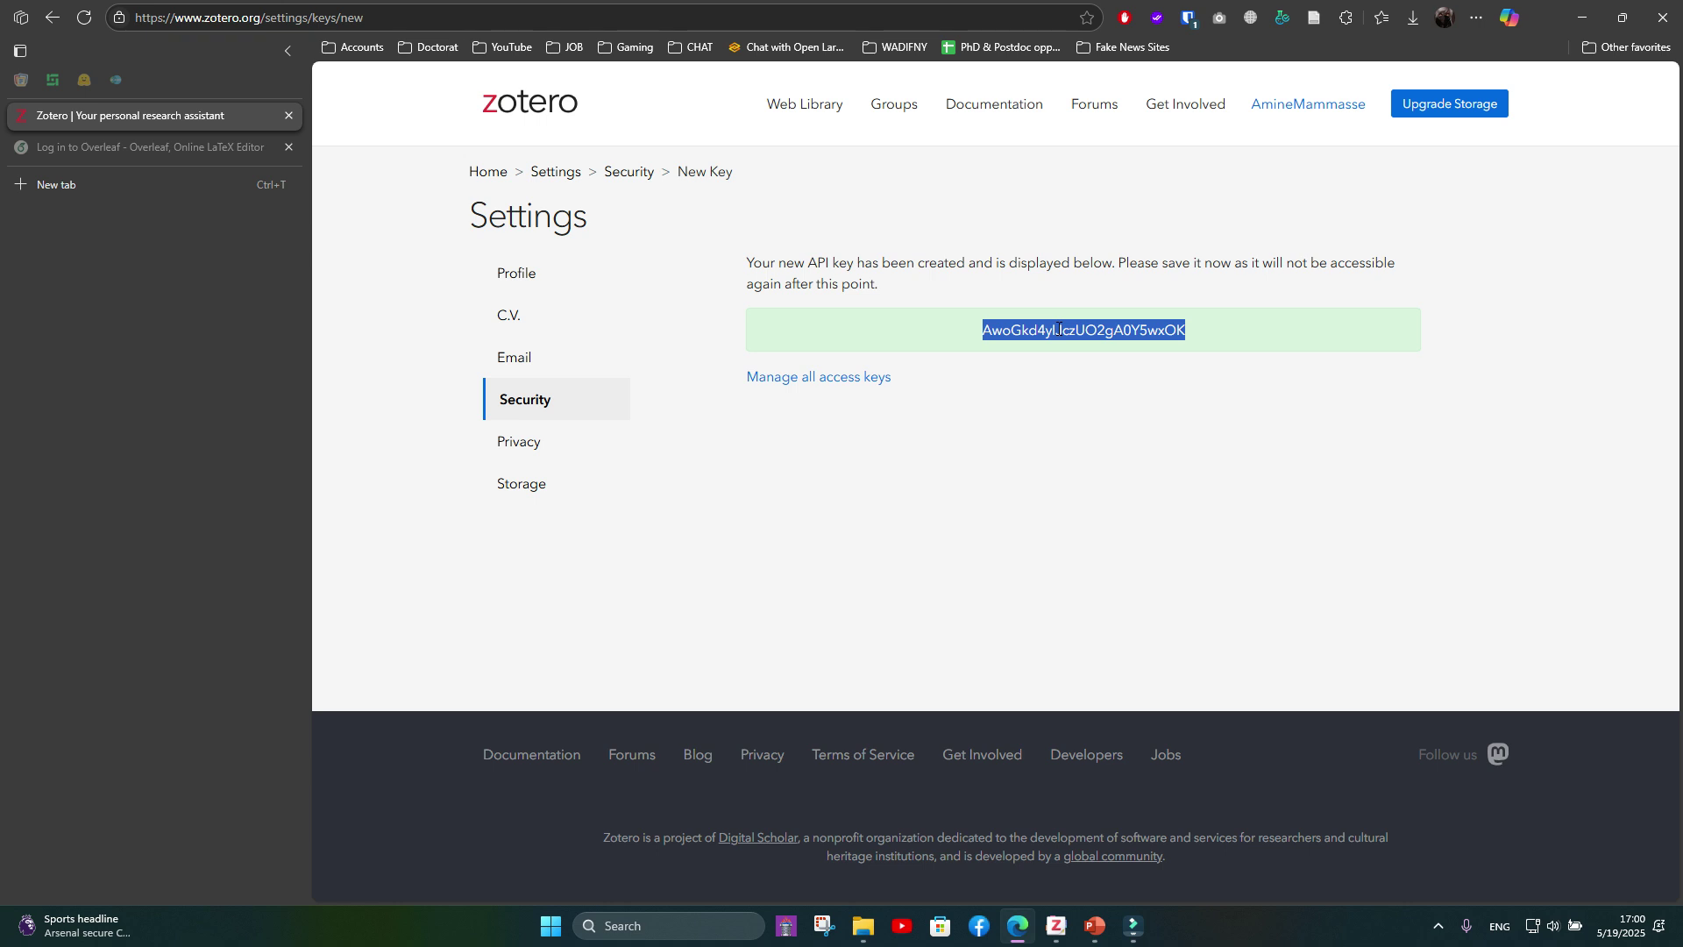
pyautogui.press('super+v')
pyautogui.click(1105, 202)
pyautogui.click(1286, 643)
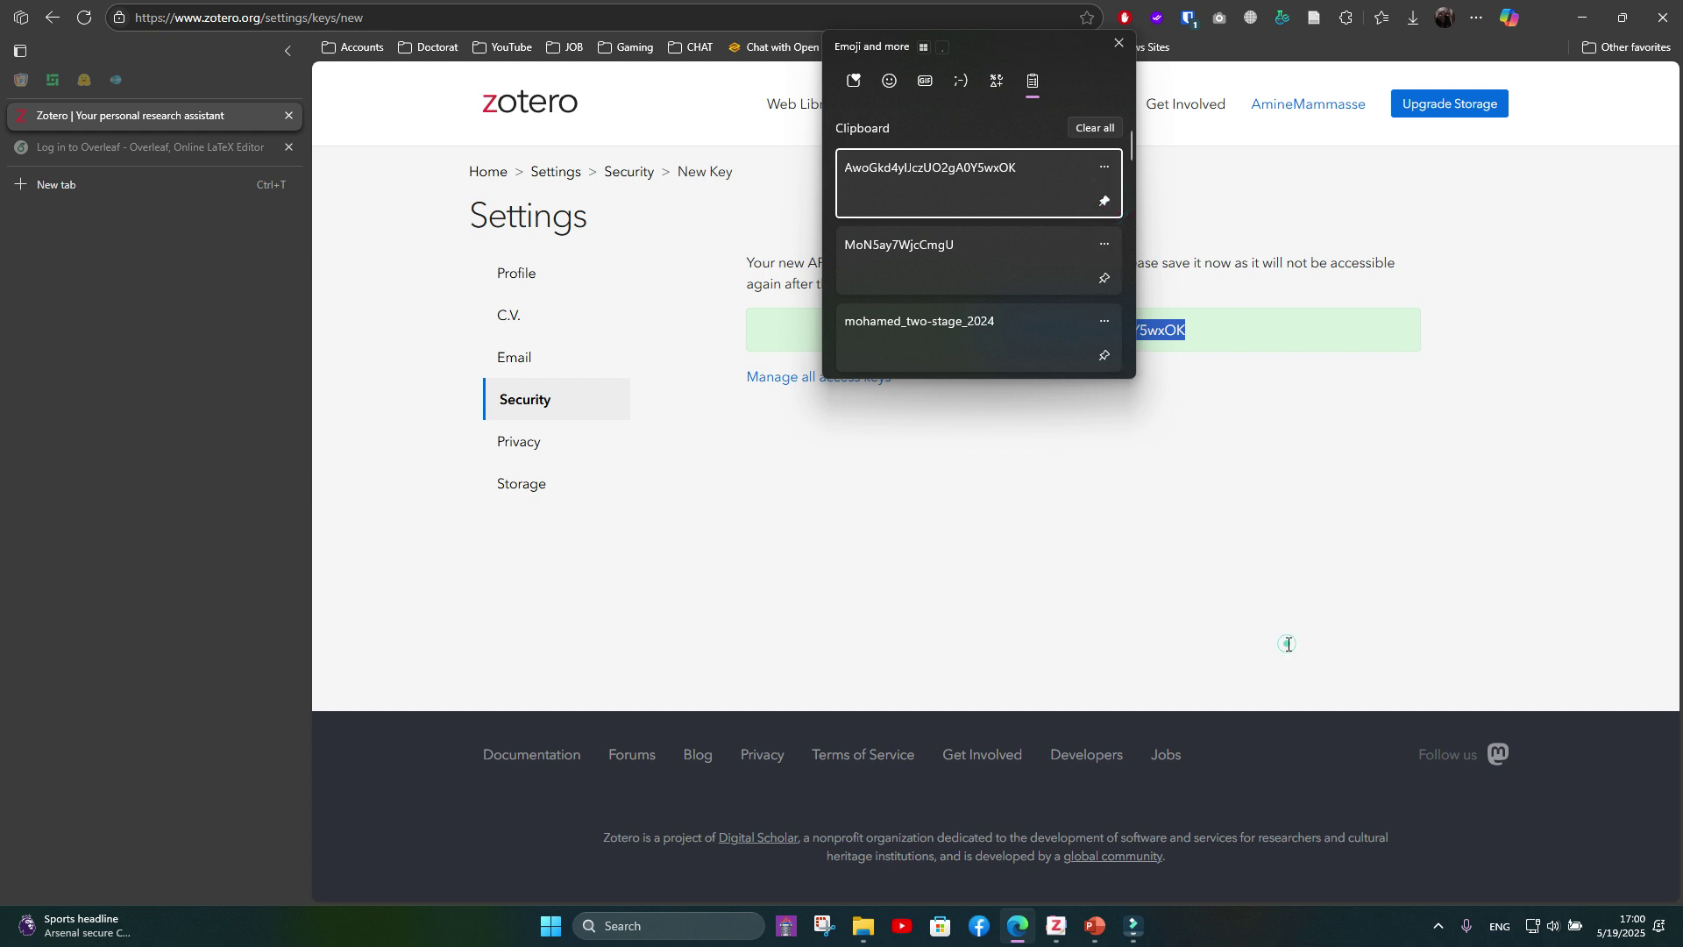
pyautogui.click(1088, 928)
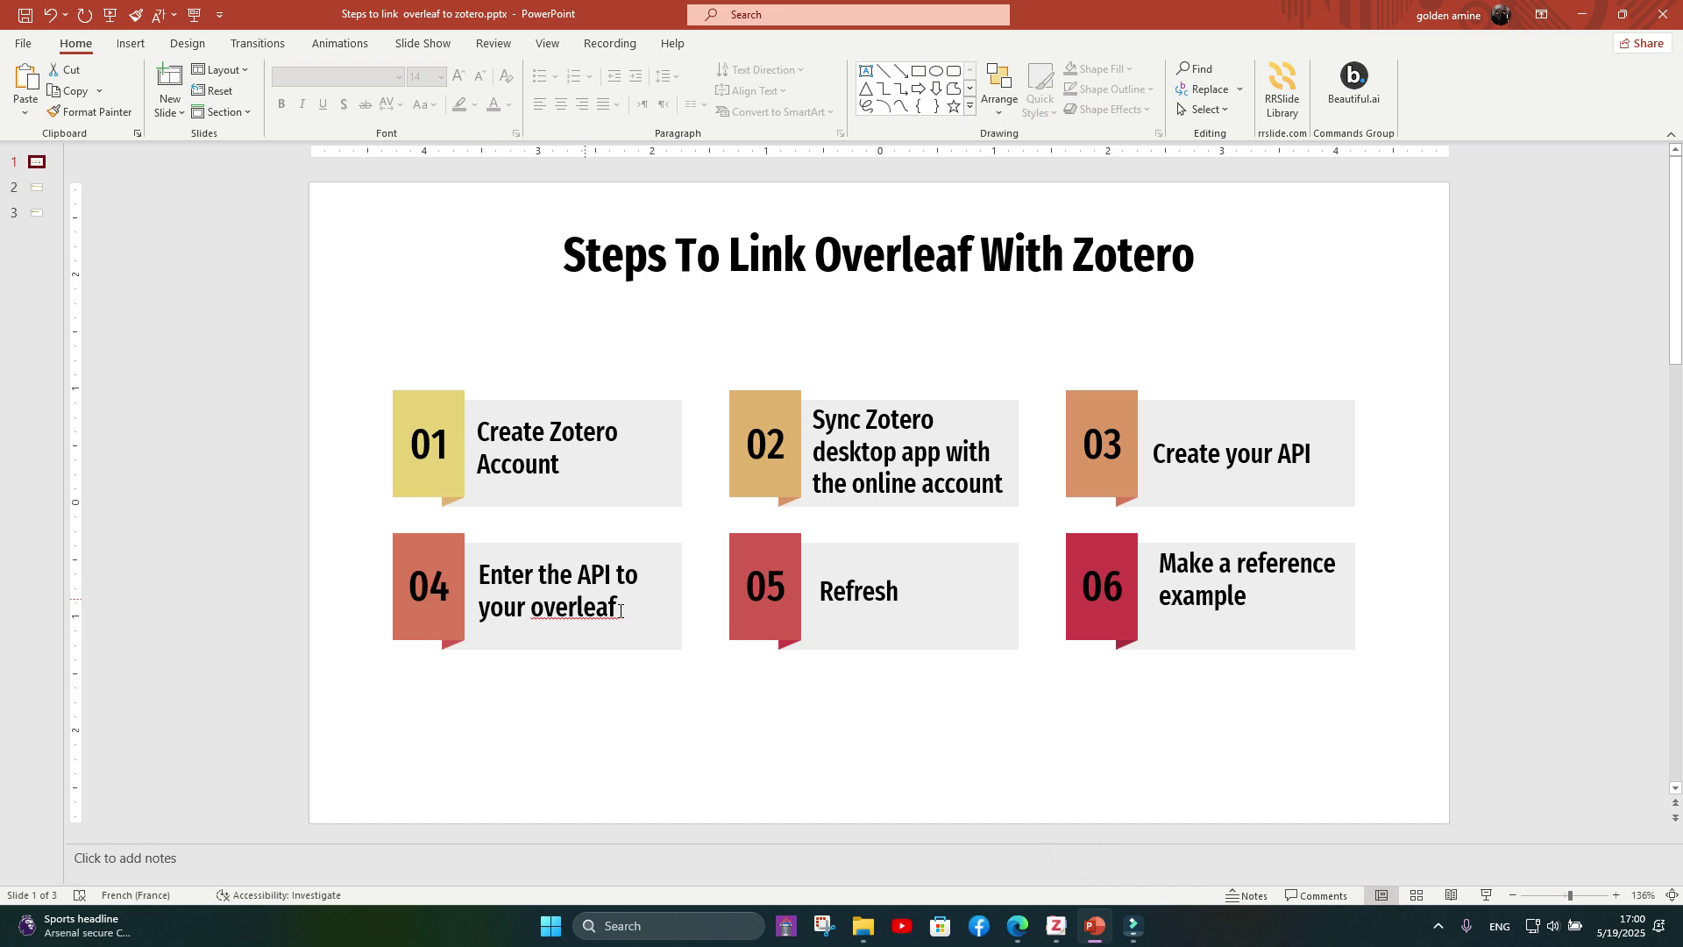
pyautogui.moveTo(1017, 927)
pyautogui.click(986, 879)
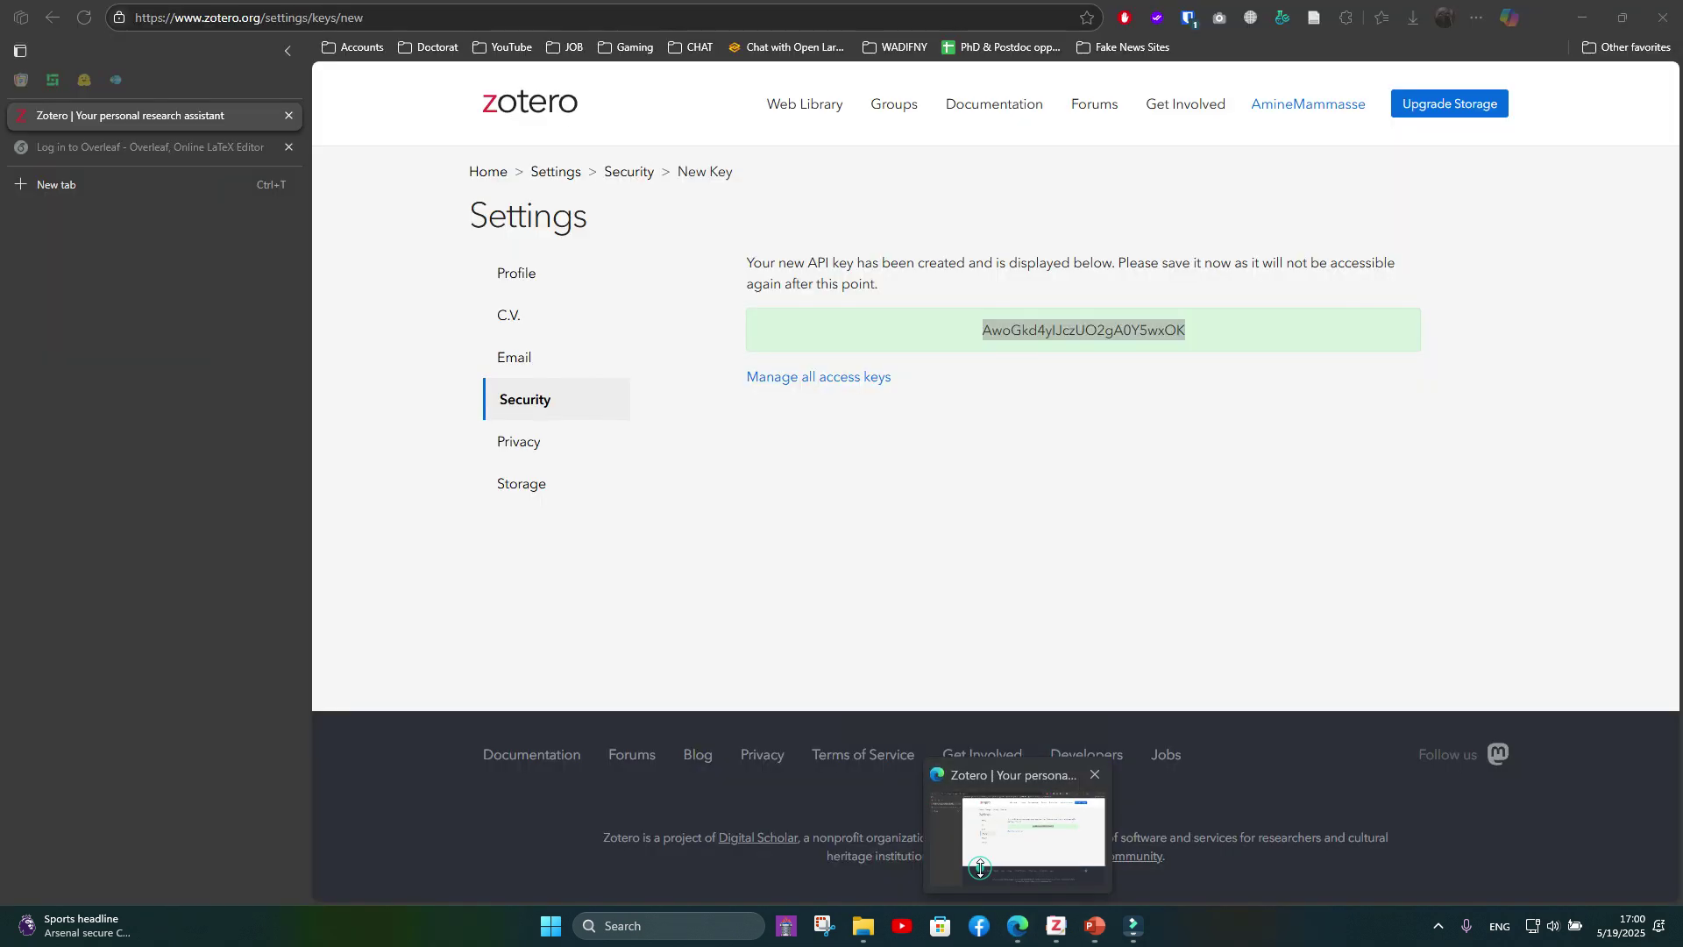
# Step: On the Overleaf login tab, choose Log in with Google and pick the Google account
pyautogui.click(125, 149)
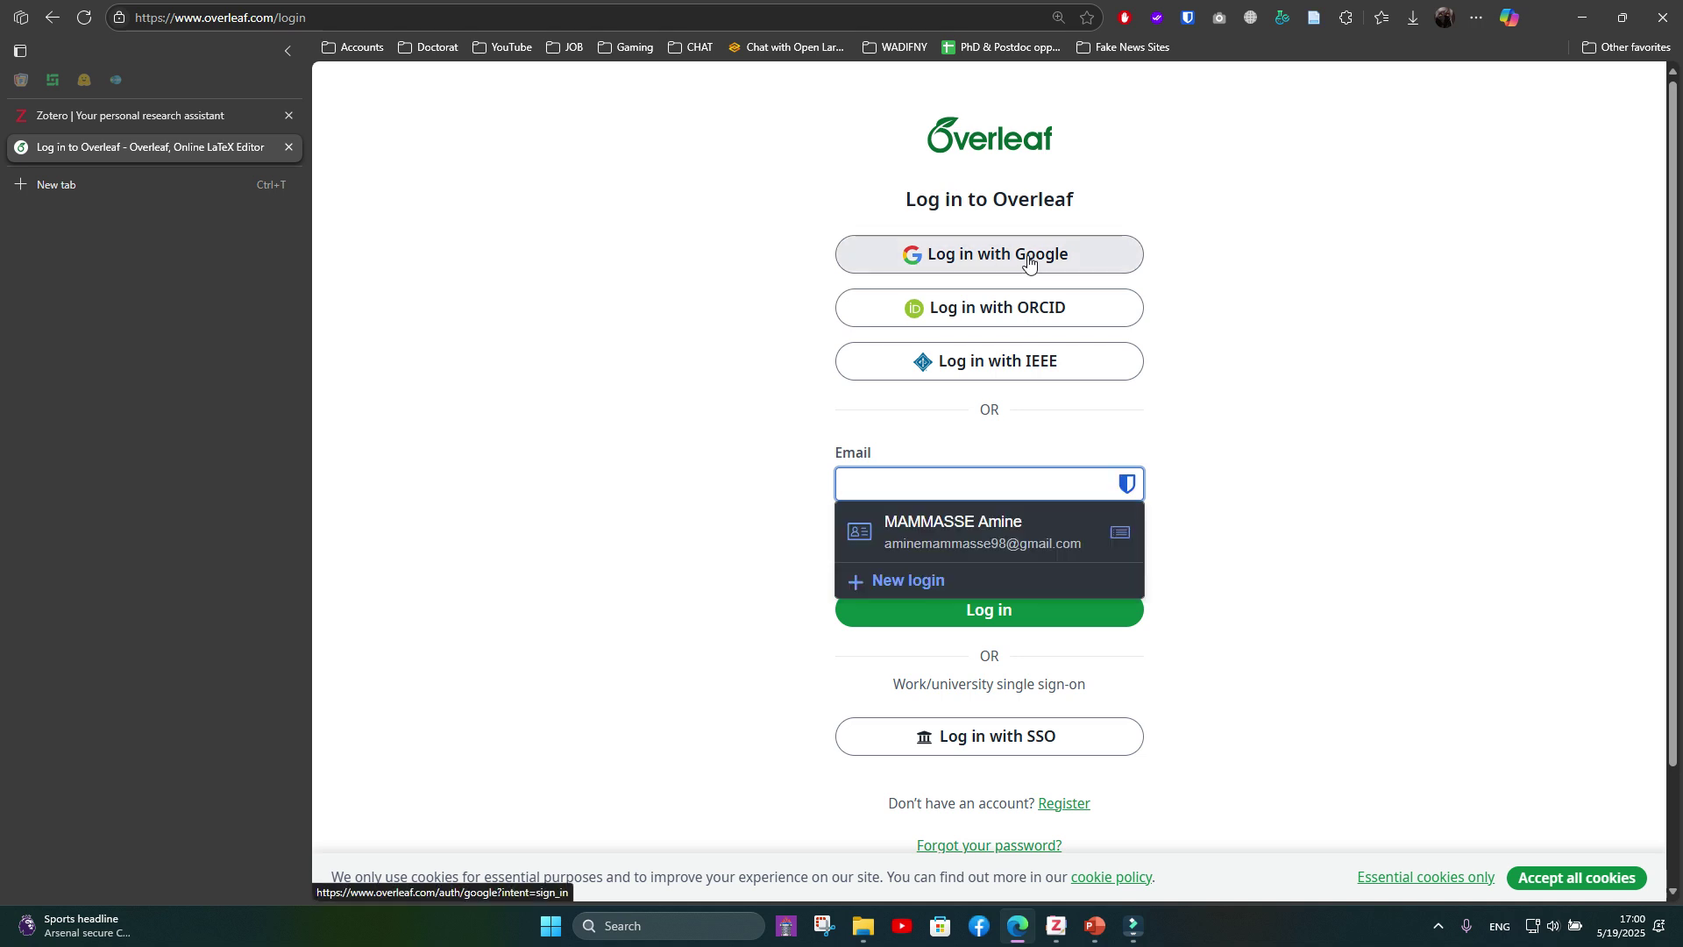
pyautogui.click(1029, 262)
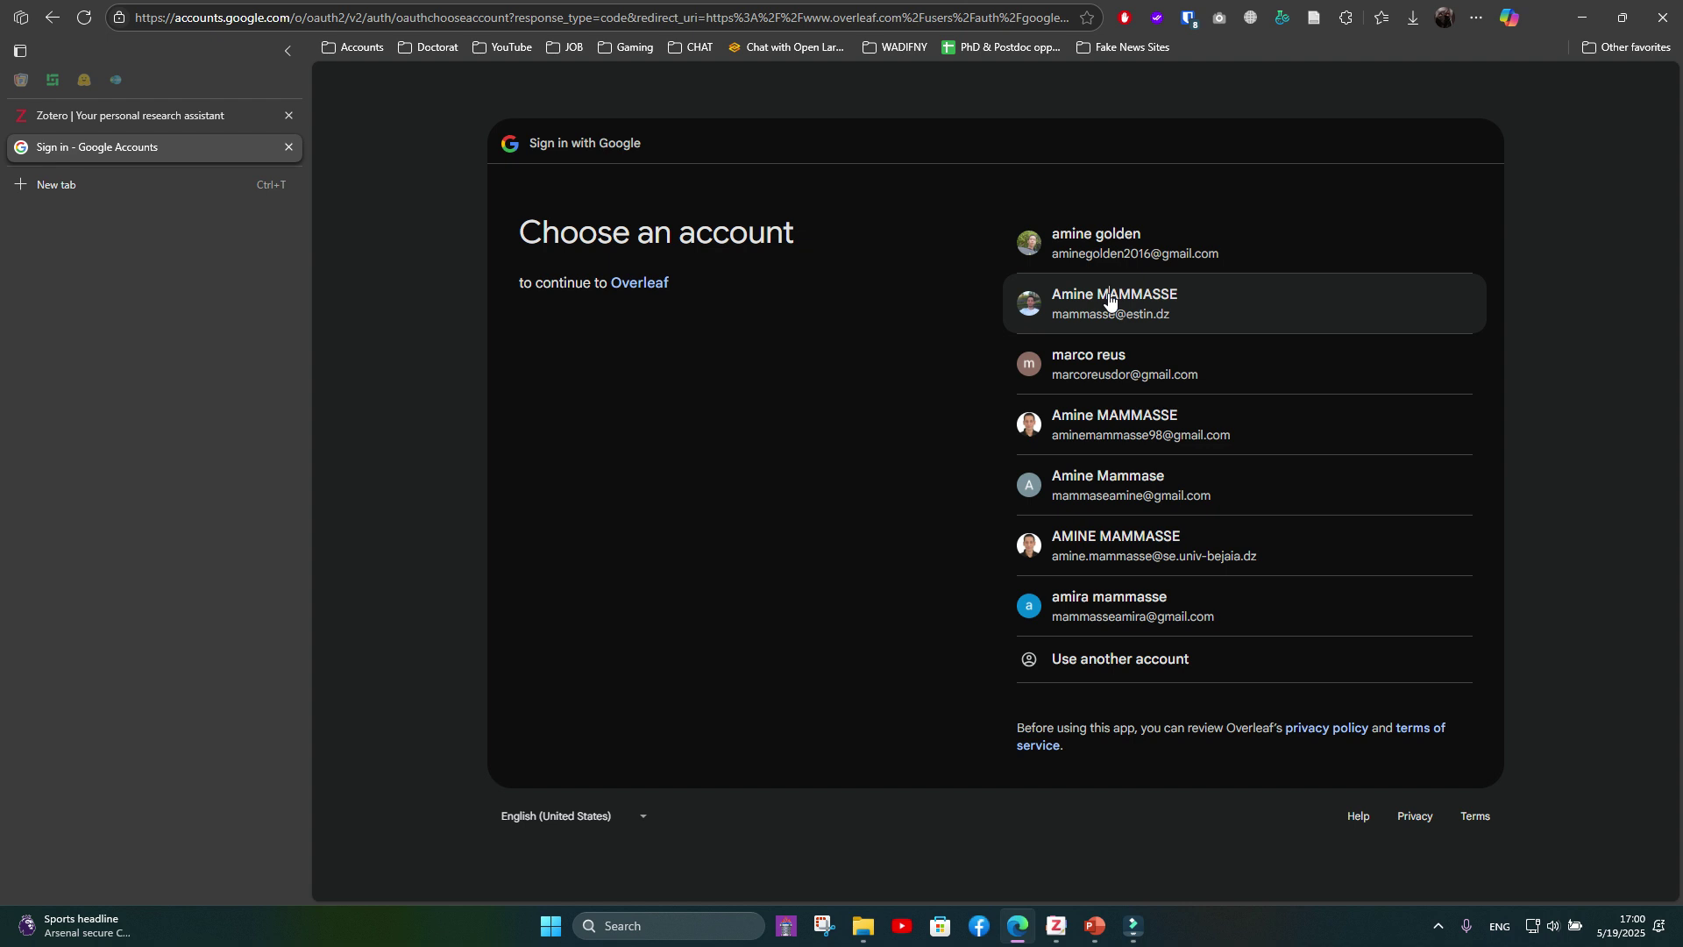
pyautogui.click(1110, 300)
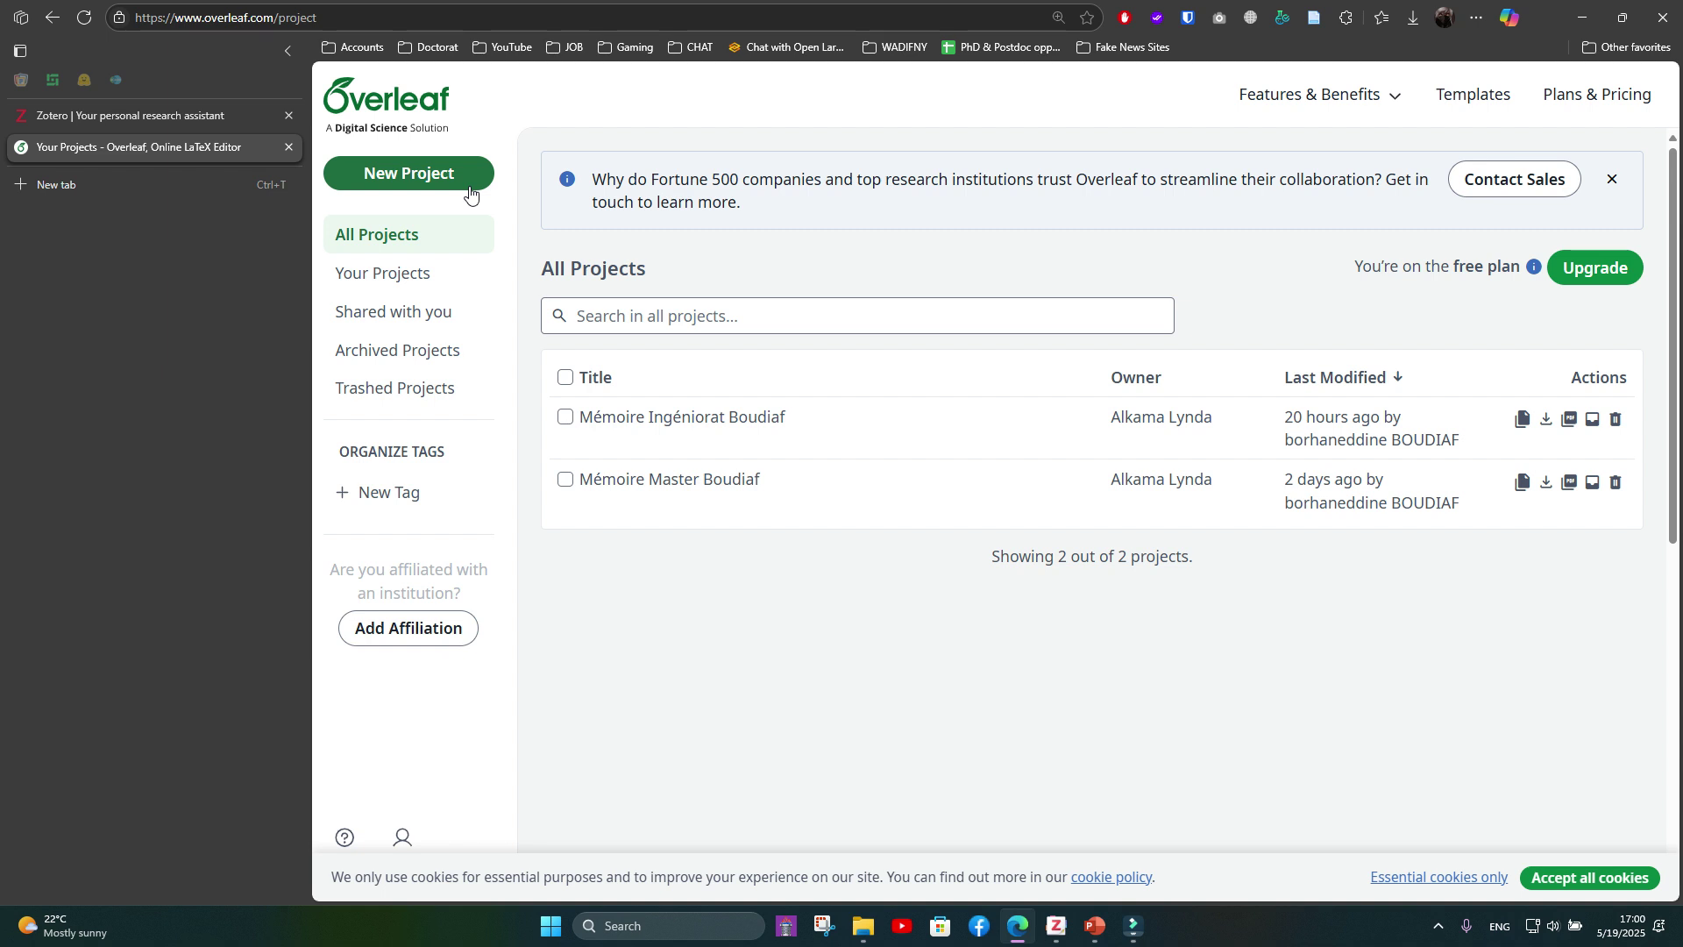
# Step: Create a blank project named 'test linking overleaf to zotero', fixing typos in the name
pyautogui.click(412, 178)
pyautogui.click(400, 219)
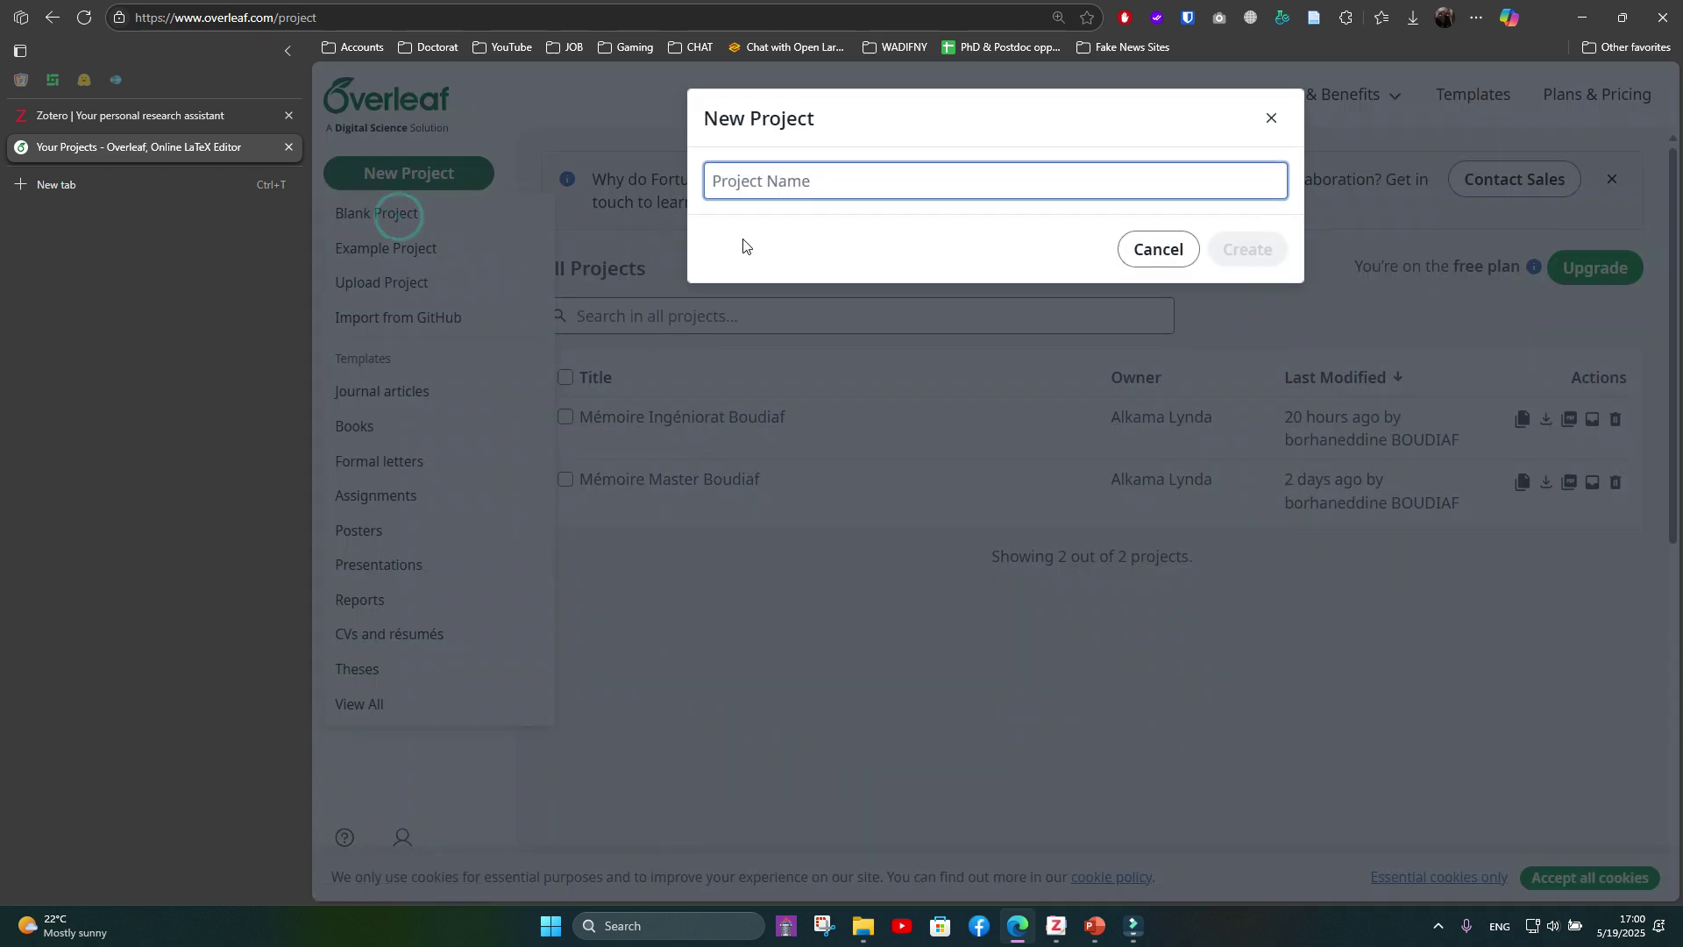
pyautogui.write('test link')
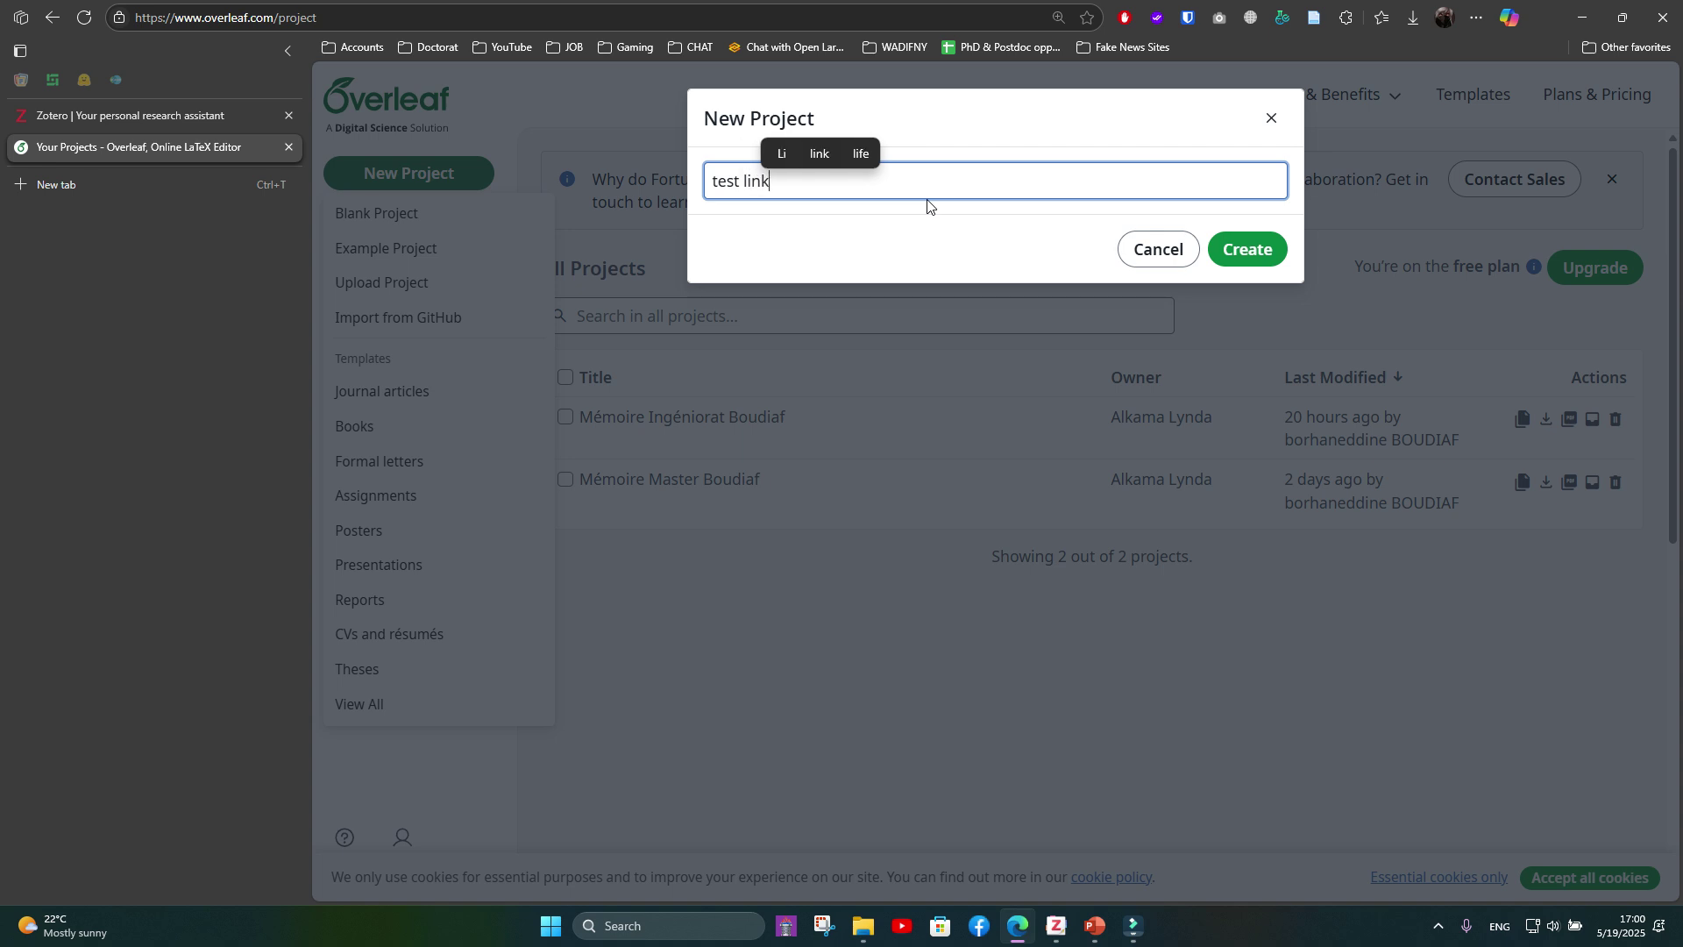
pyautogui.write('ing')
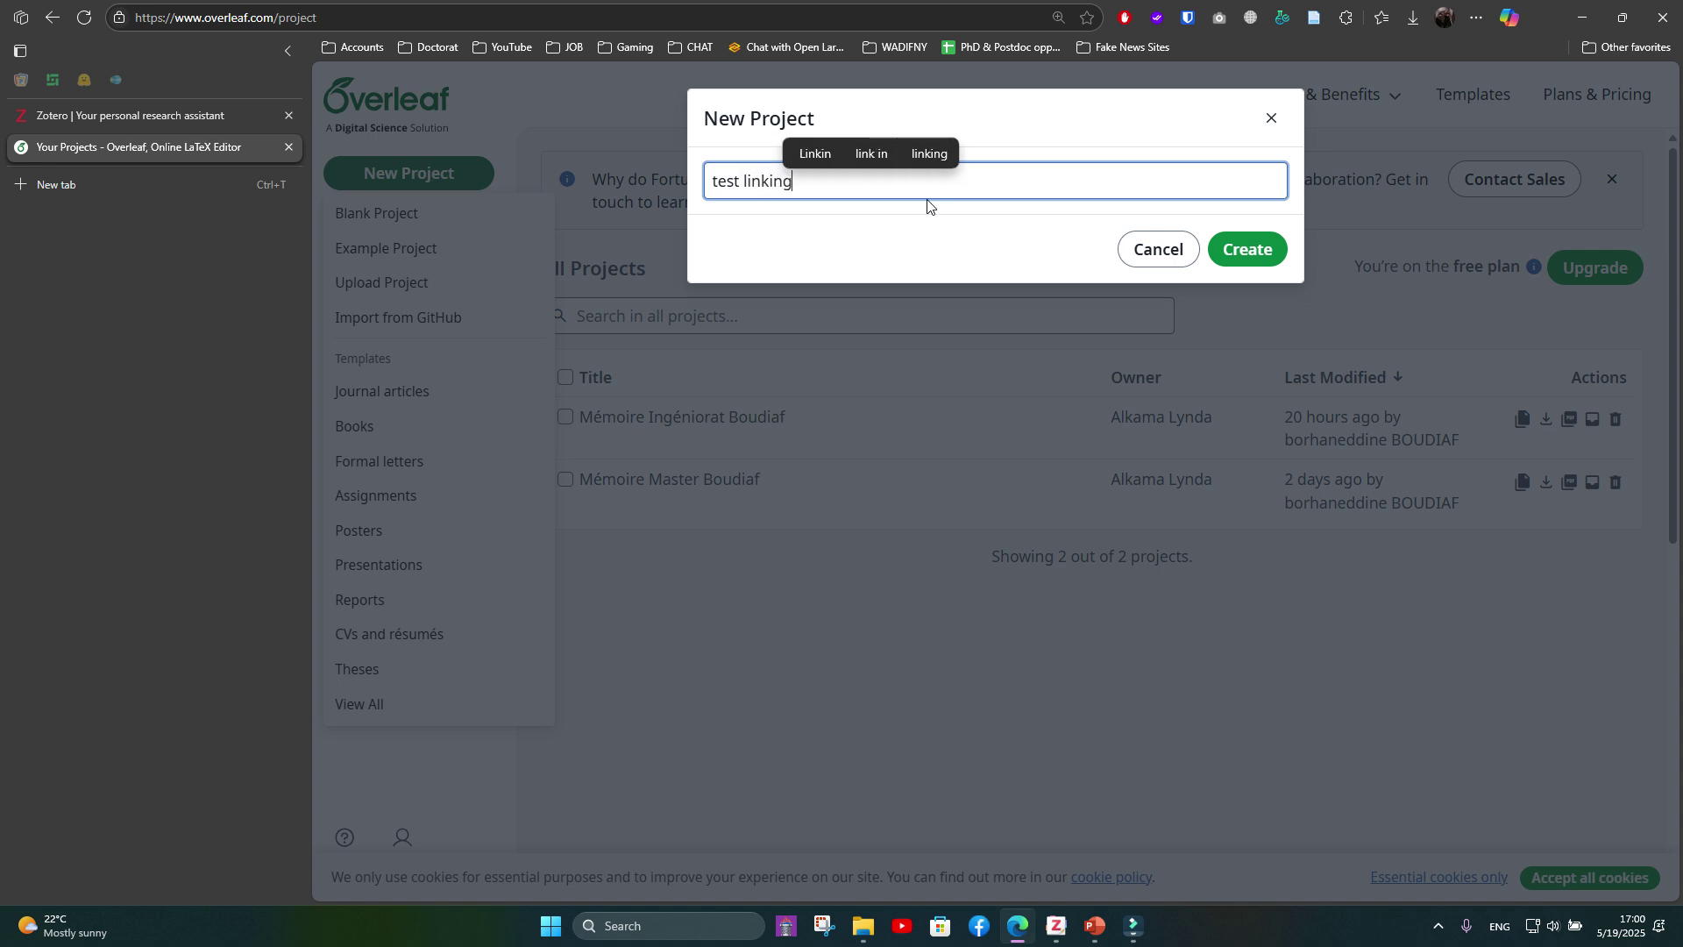
pyautogui.press('Left')
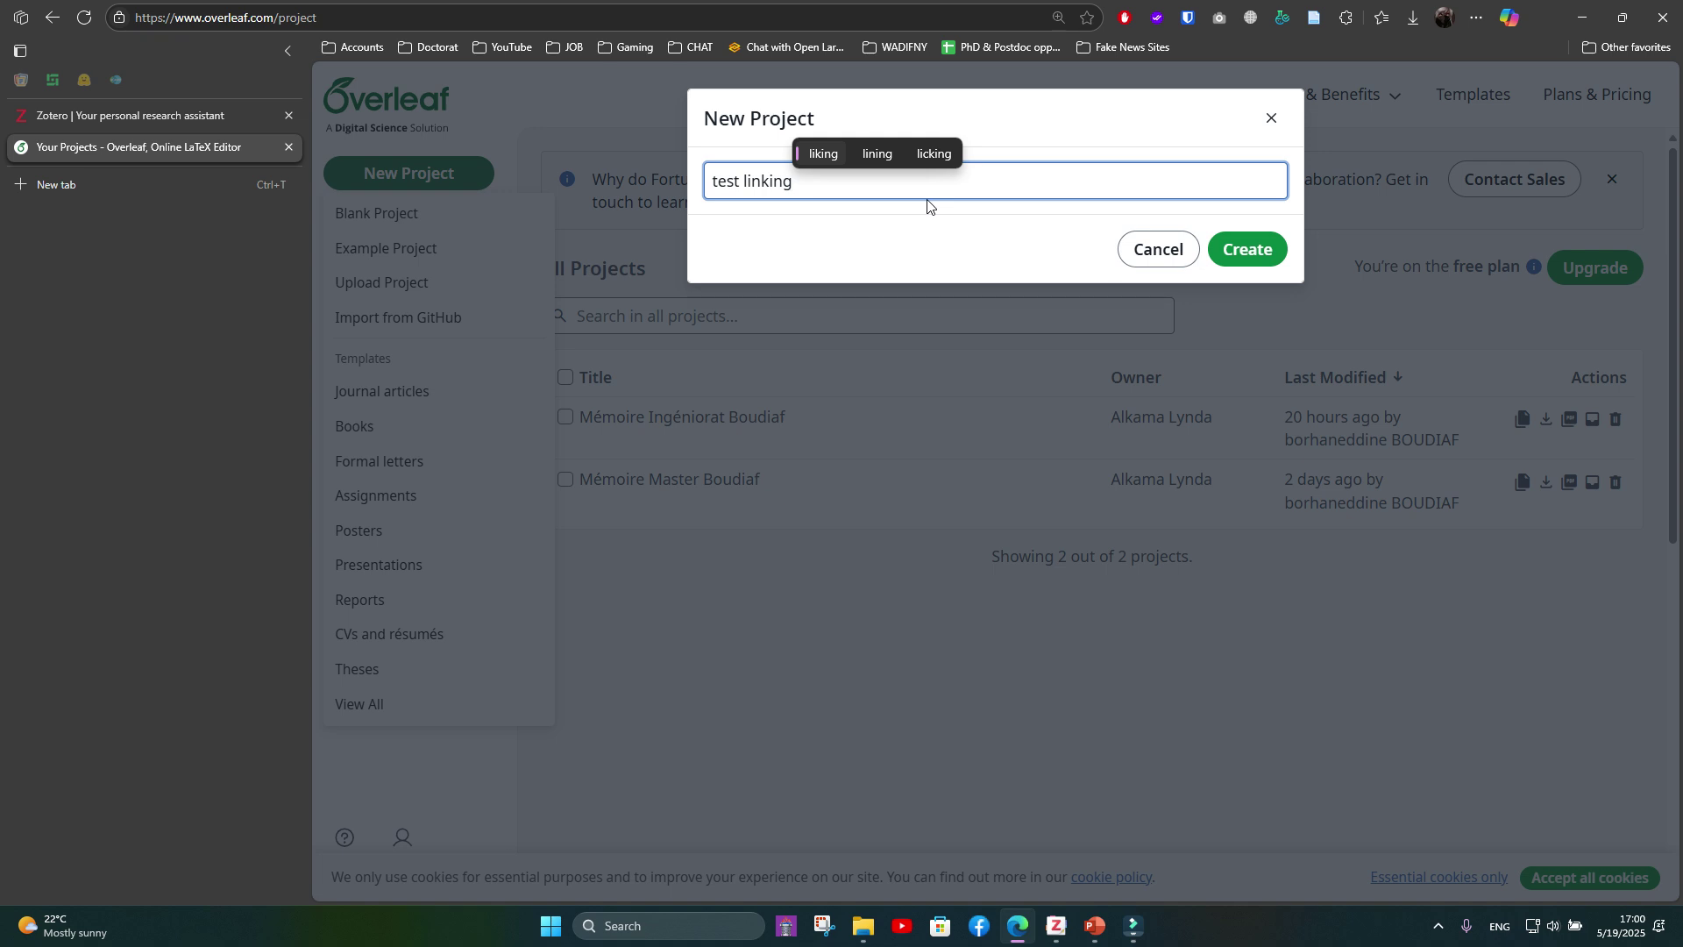
pyautogui.click(765, 180)
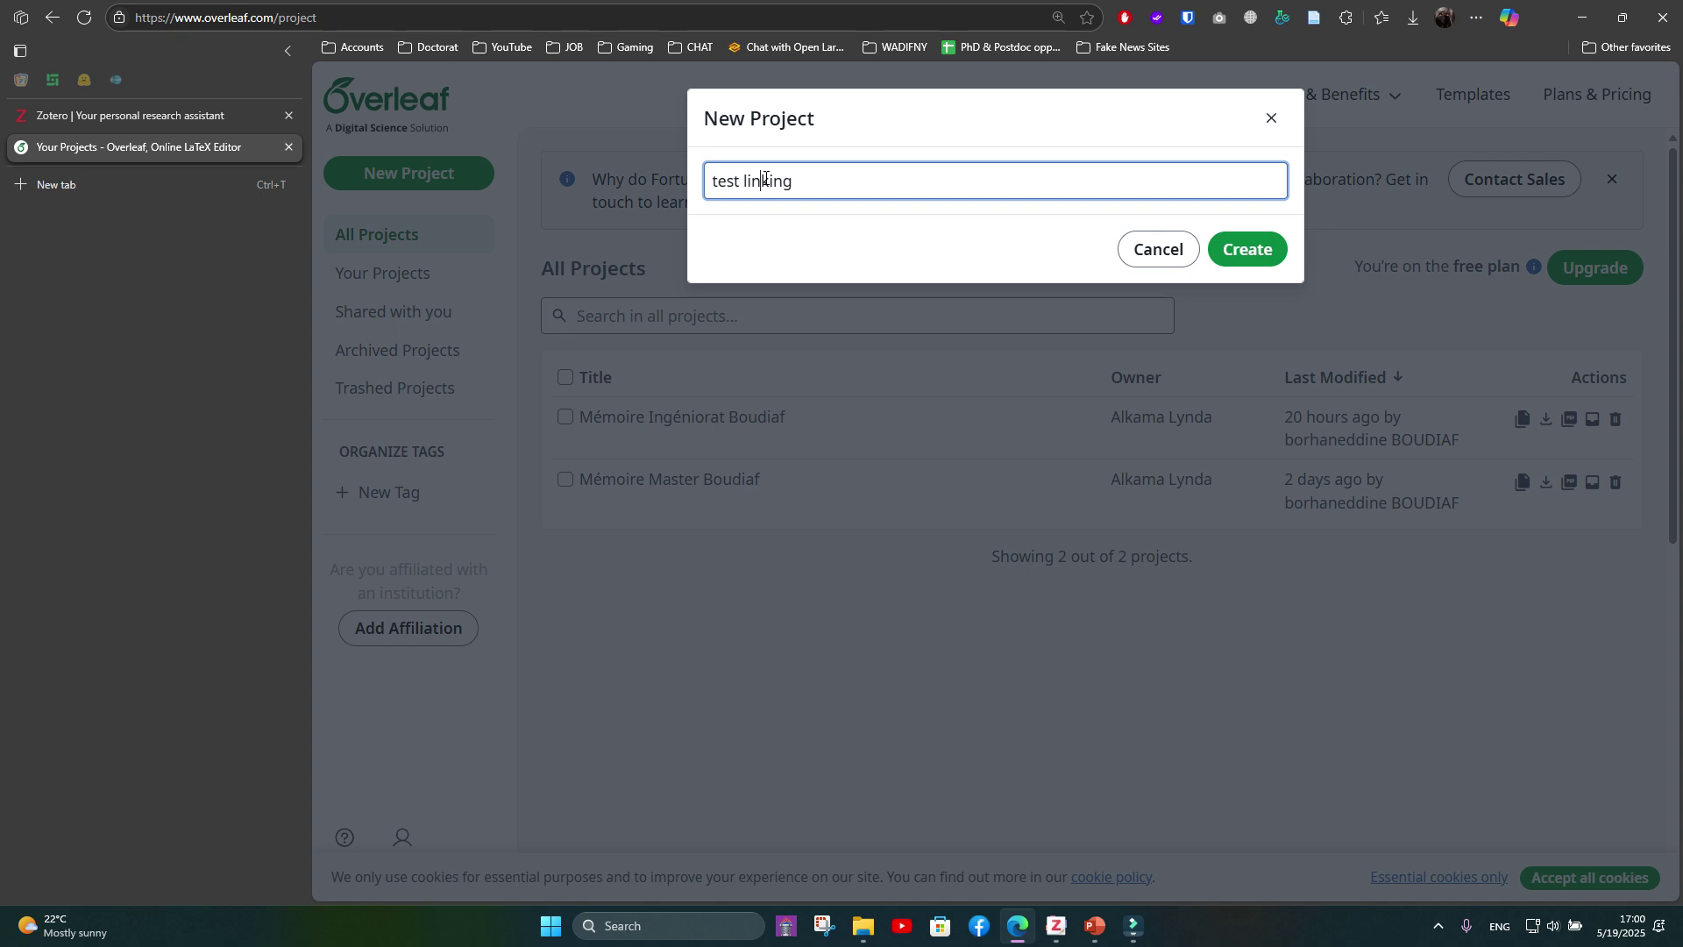
pyautogui.write('k')
pyautogui.press('BackSpace')
pyautogui.write('c')
pyautogui.press('BackSpace')
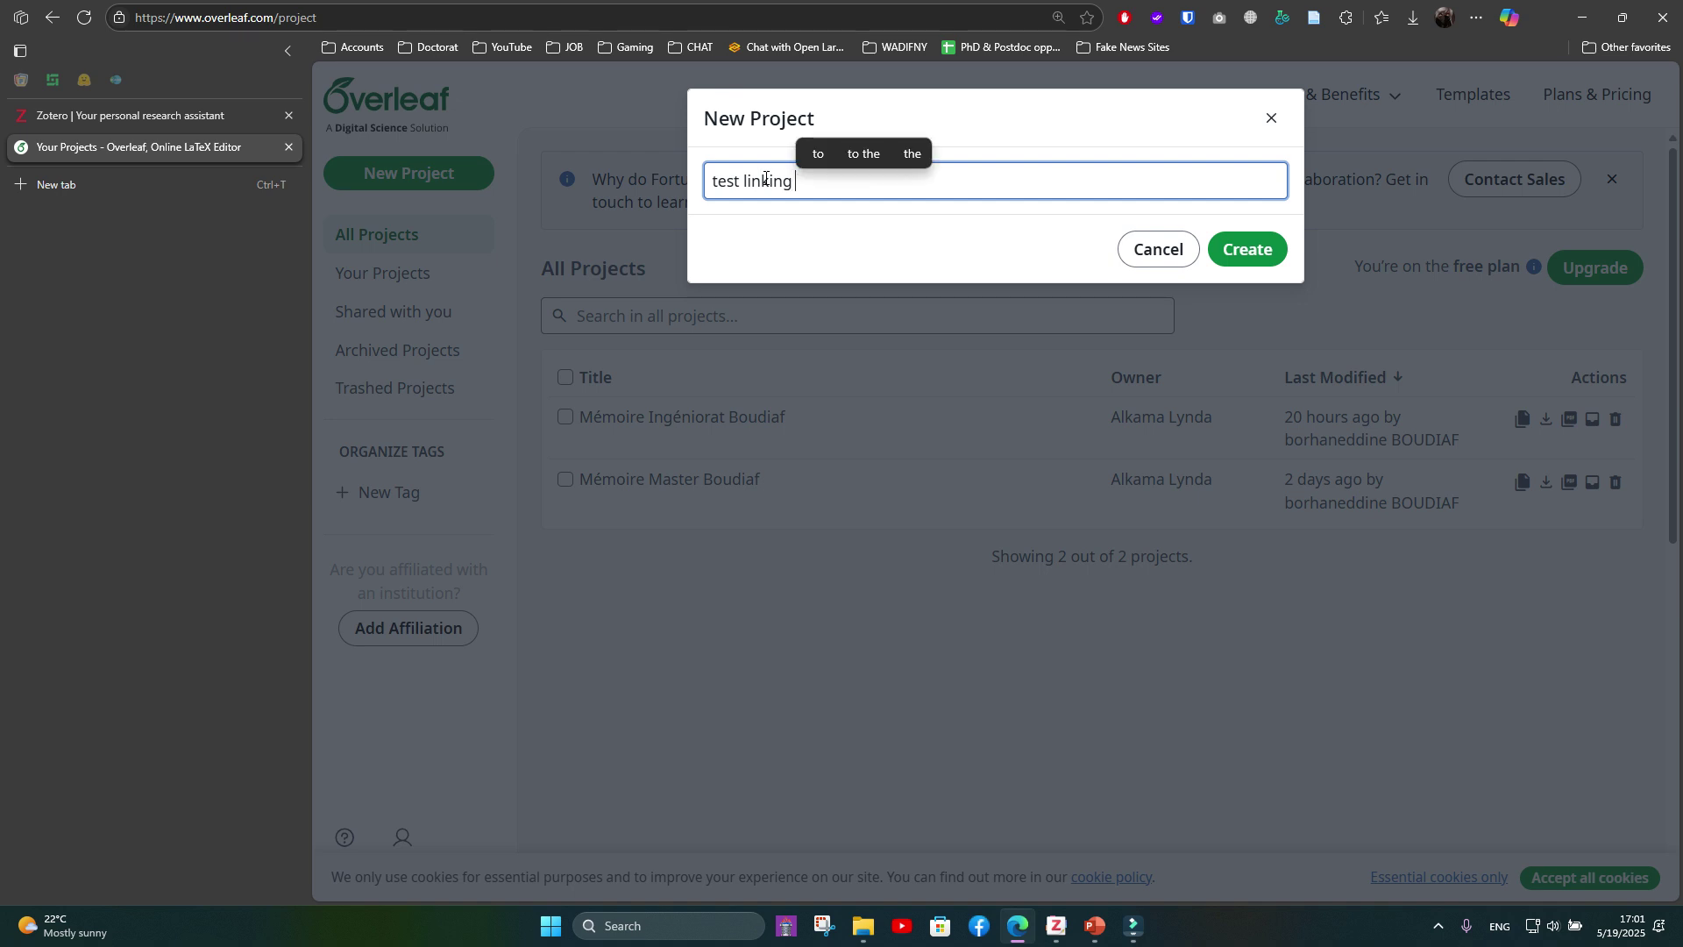
pyautogui.write('overl')
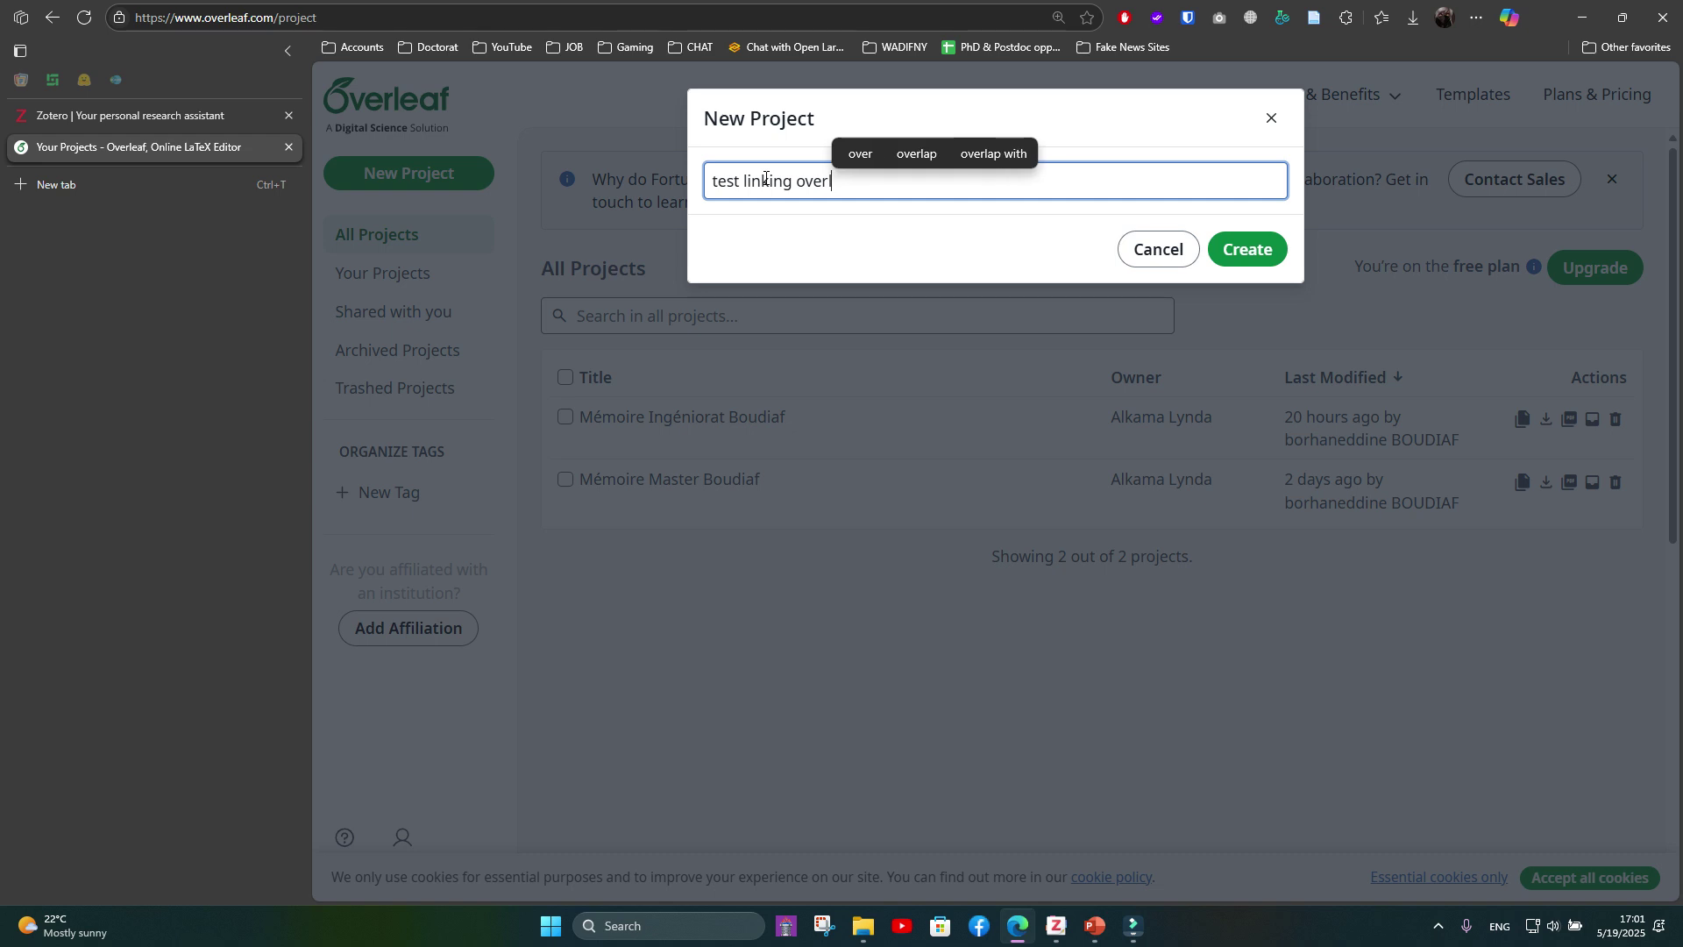
pyautogui.write('eaf')
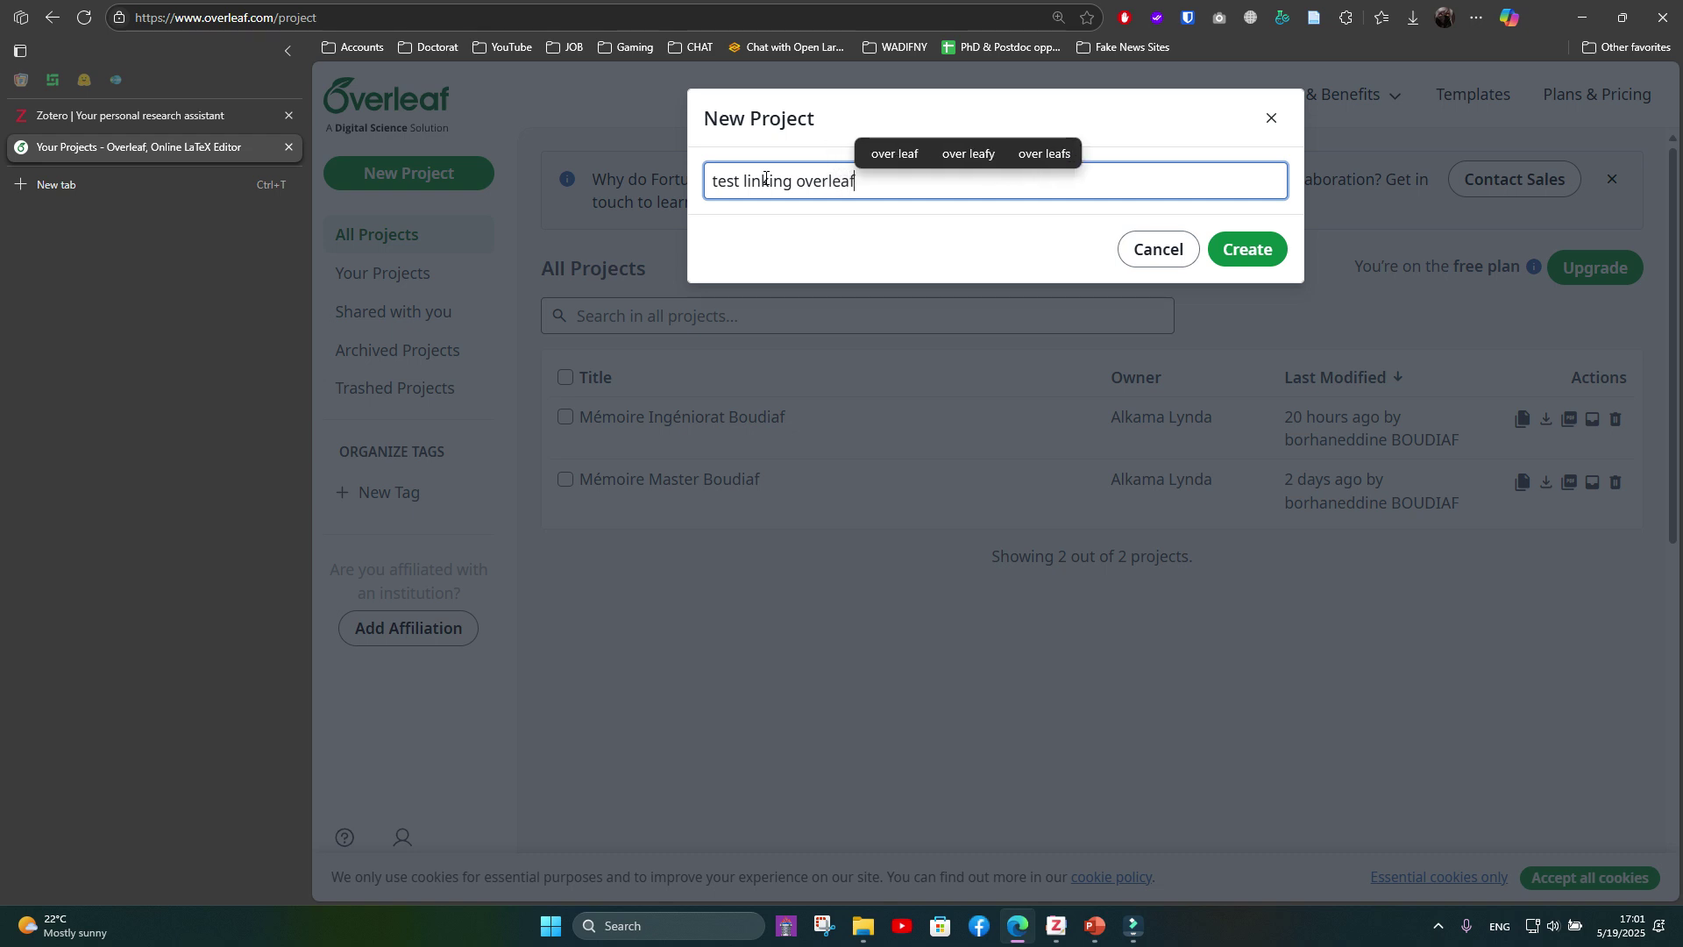
pyautogui.write(' ti')
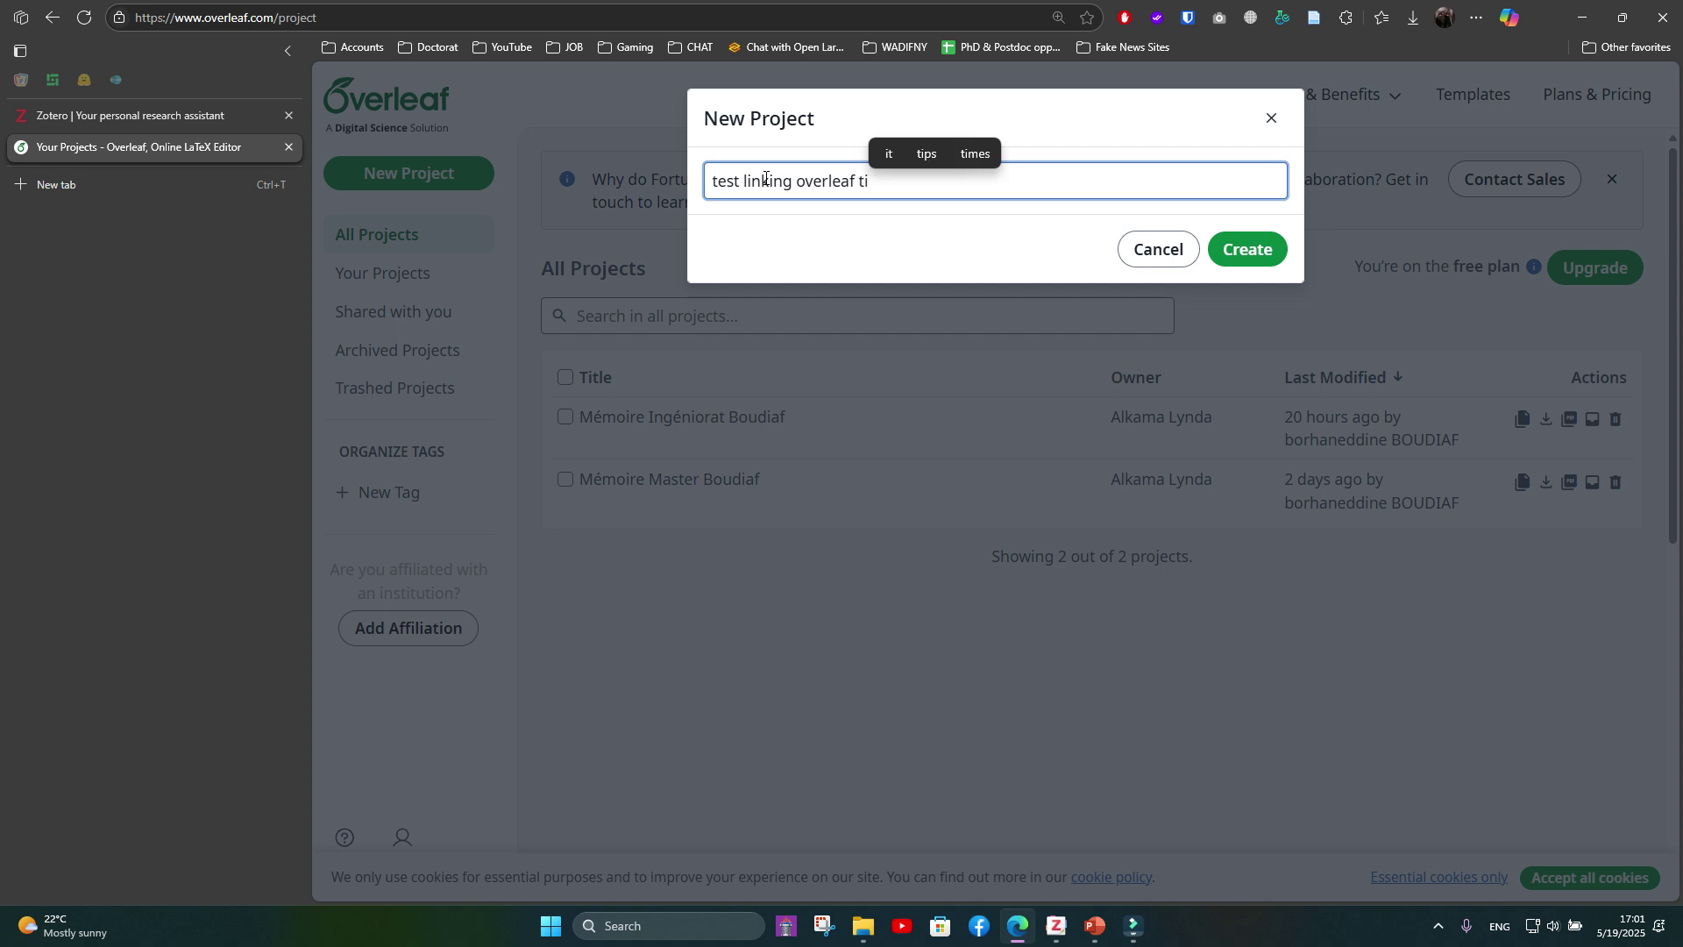
pyautogui.press('BackSpace')
pyautogui.write('o zote')
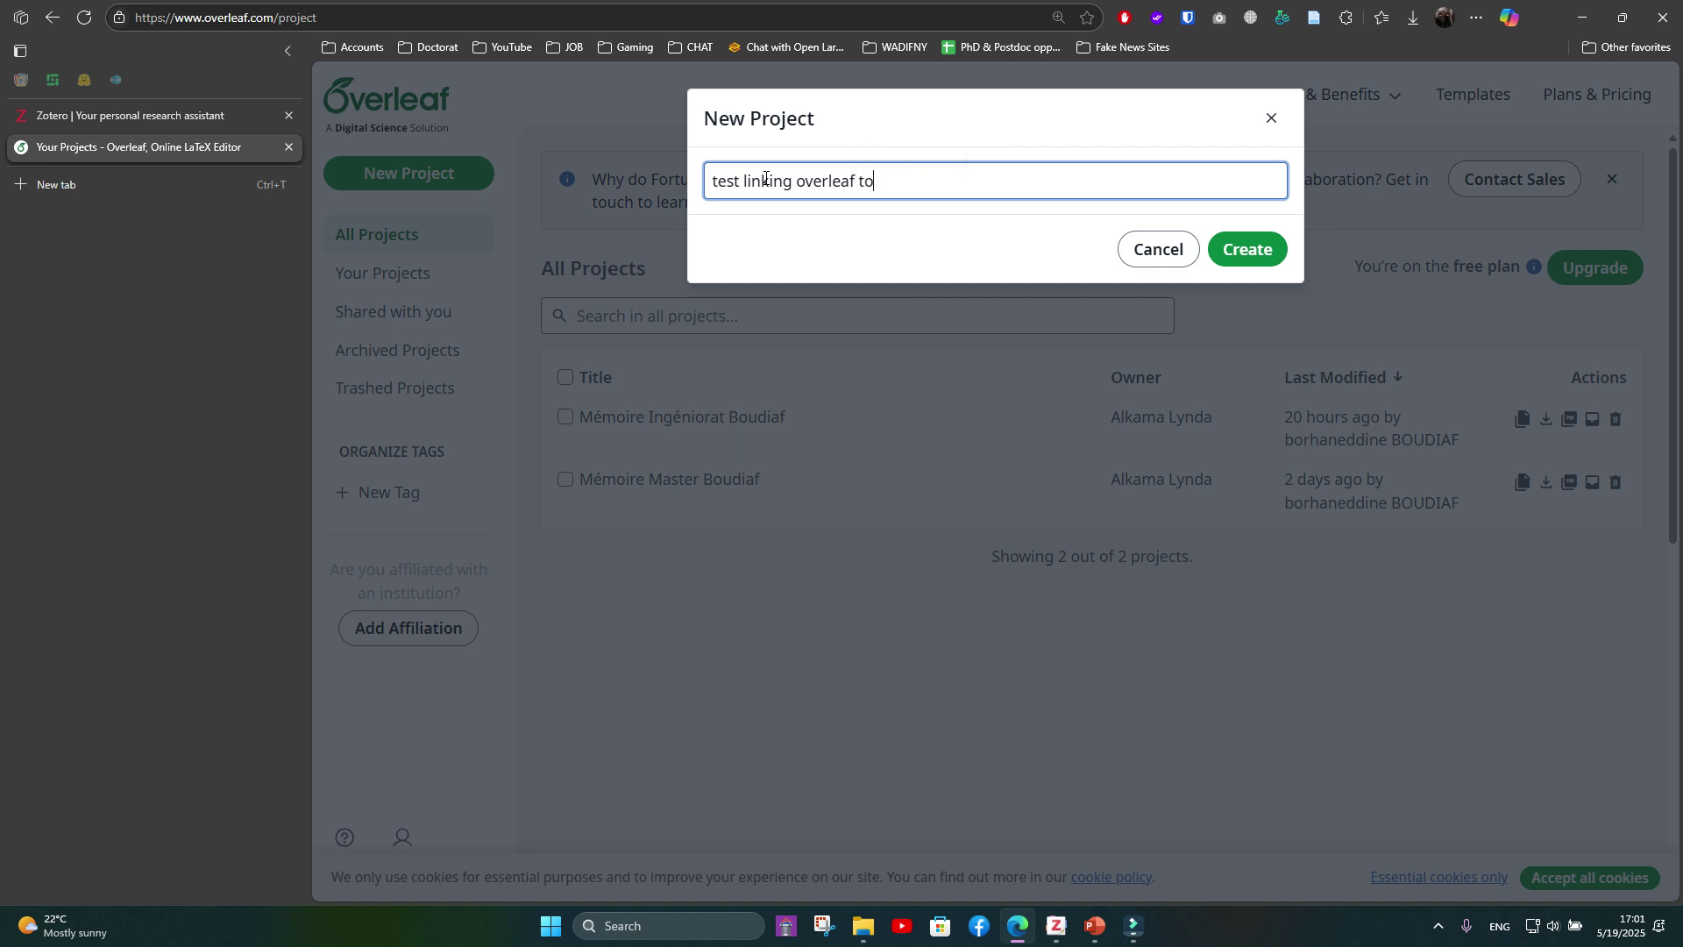
pyautogui.write('ro')
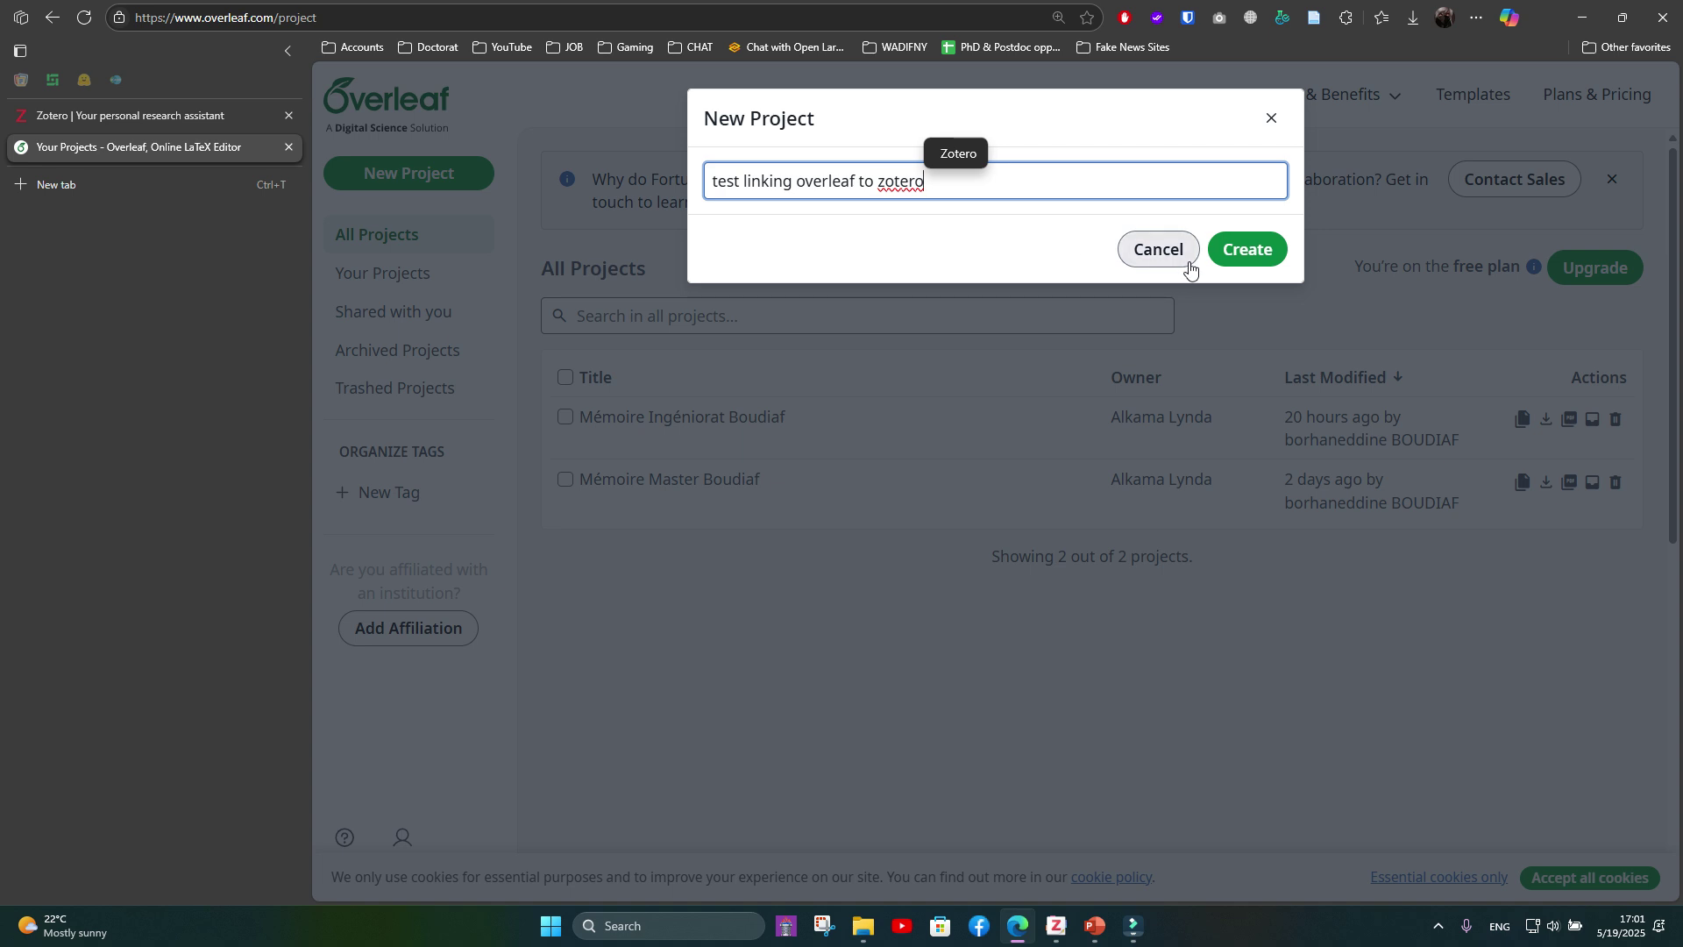
pyautogui.click(1231, 251)
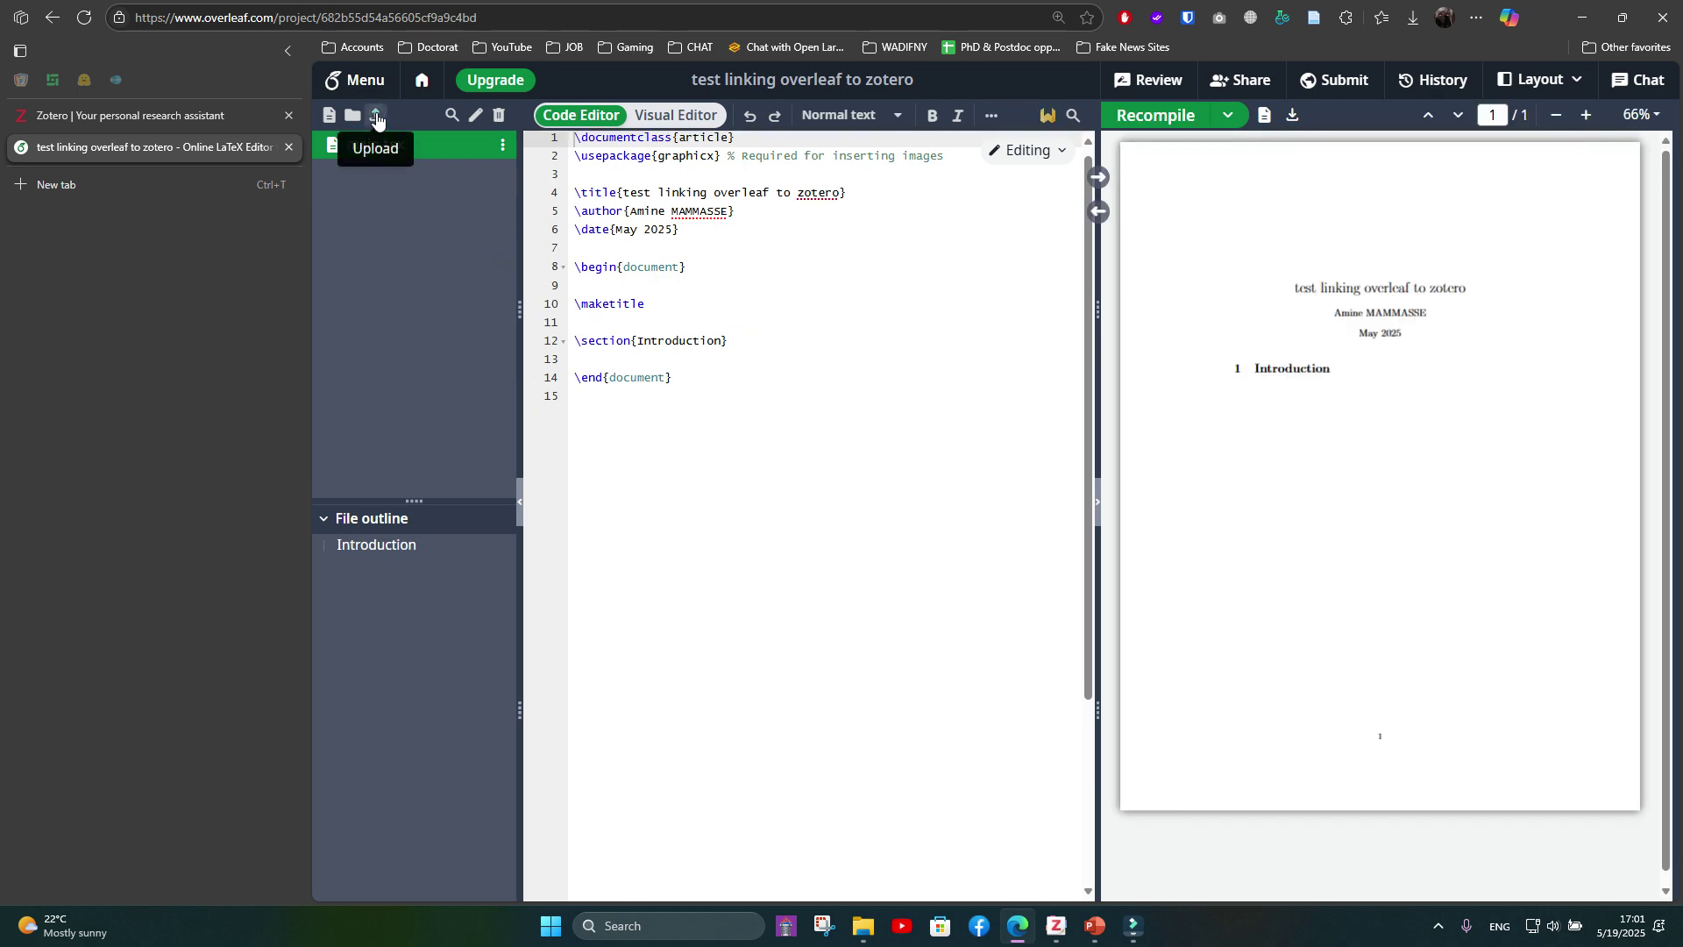
# Step: In the Add Files dialog, settle on From external URL after briefly viewing From Zotero
pyautogui.click(377, 119)
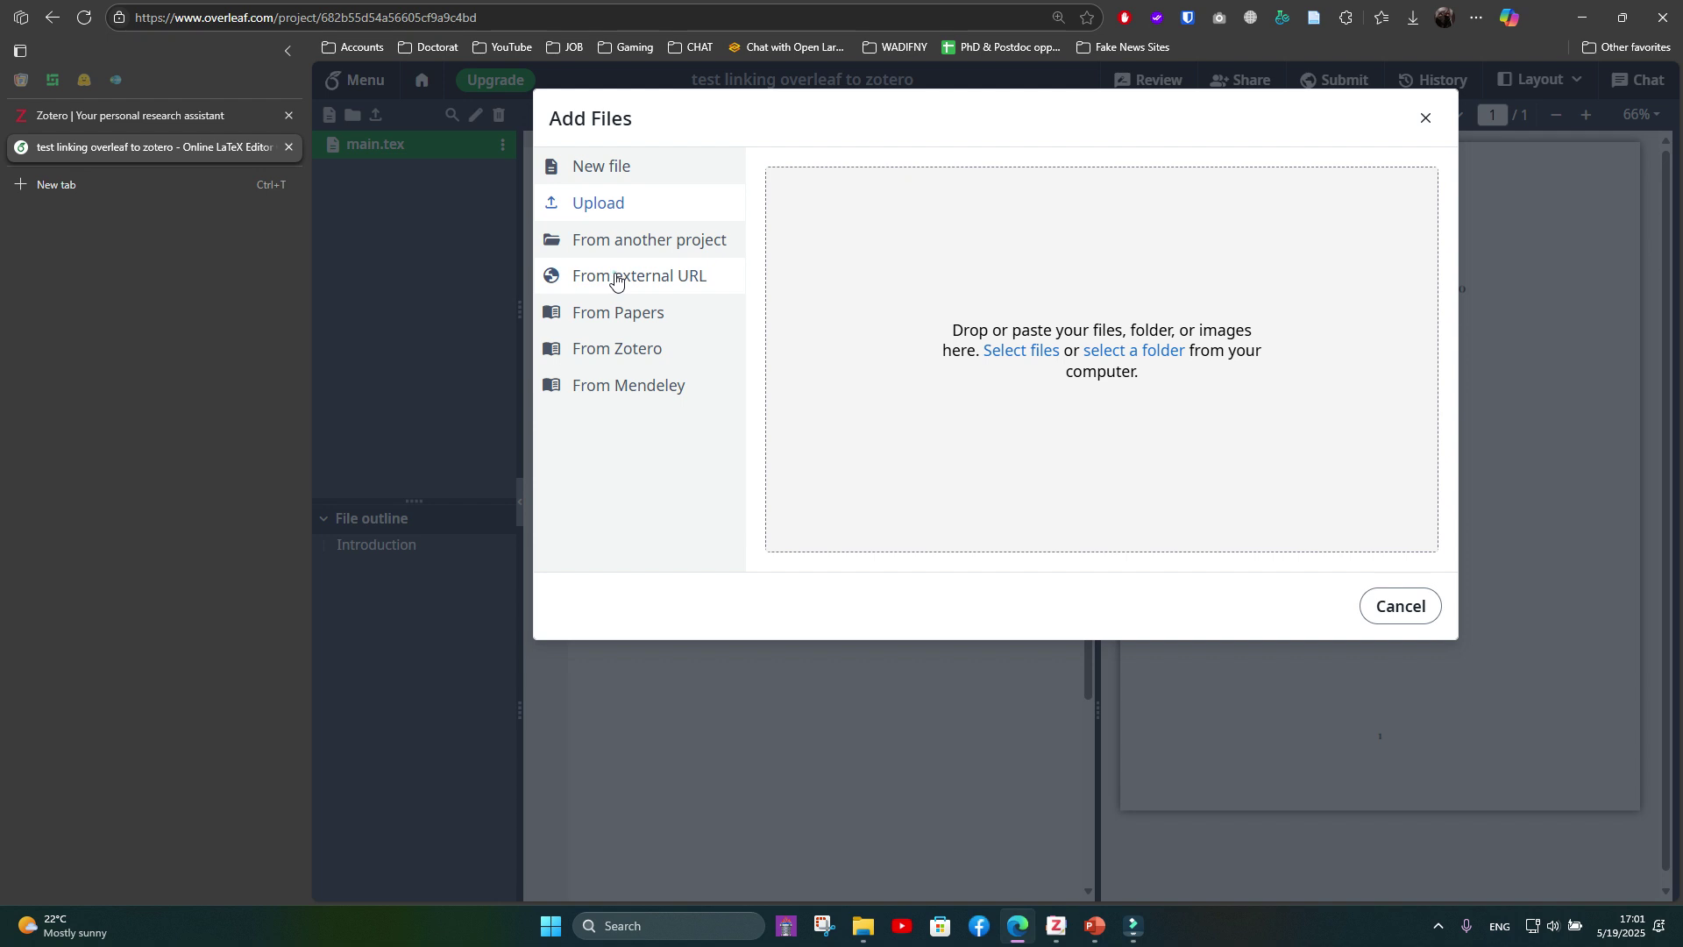
pyautogui.click(616, 279)
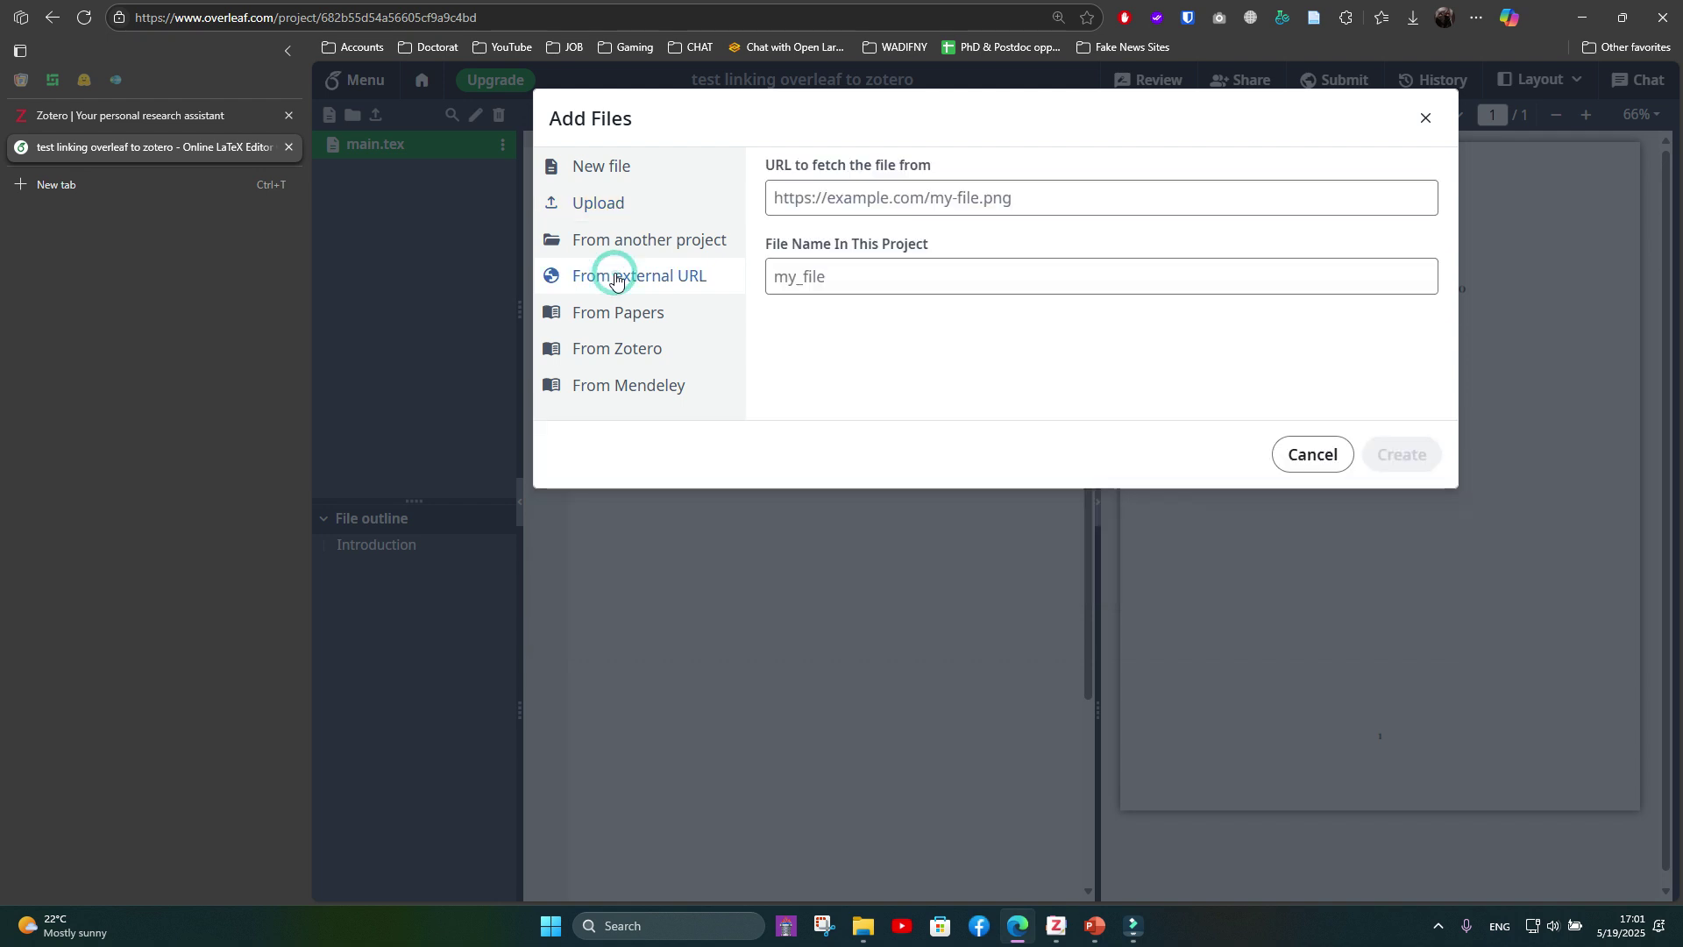
pyautogui.click(622, 355)
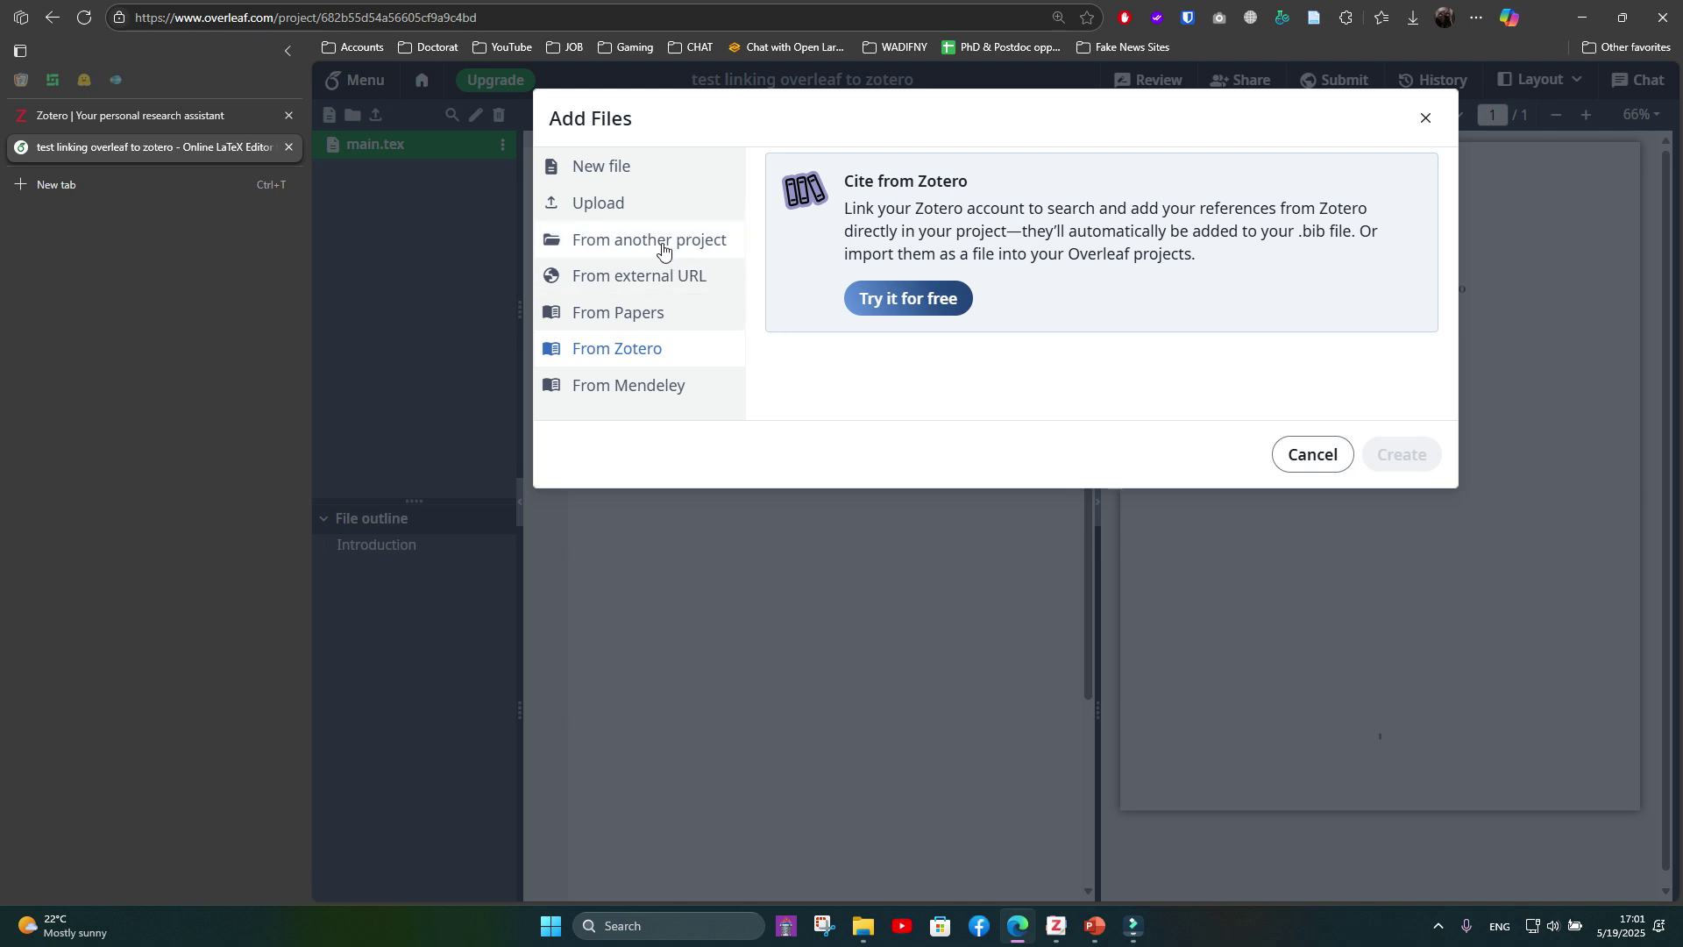
pyautogui.click(621, 277)
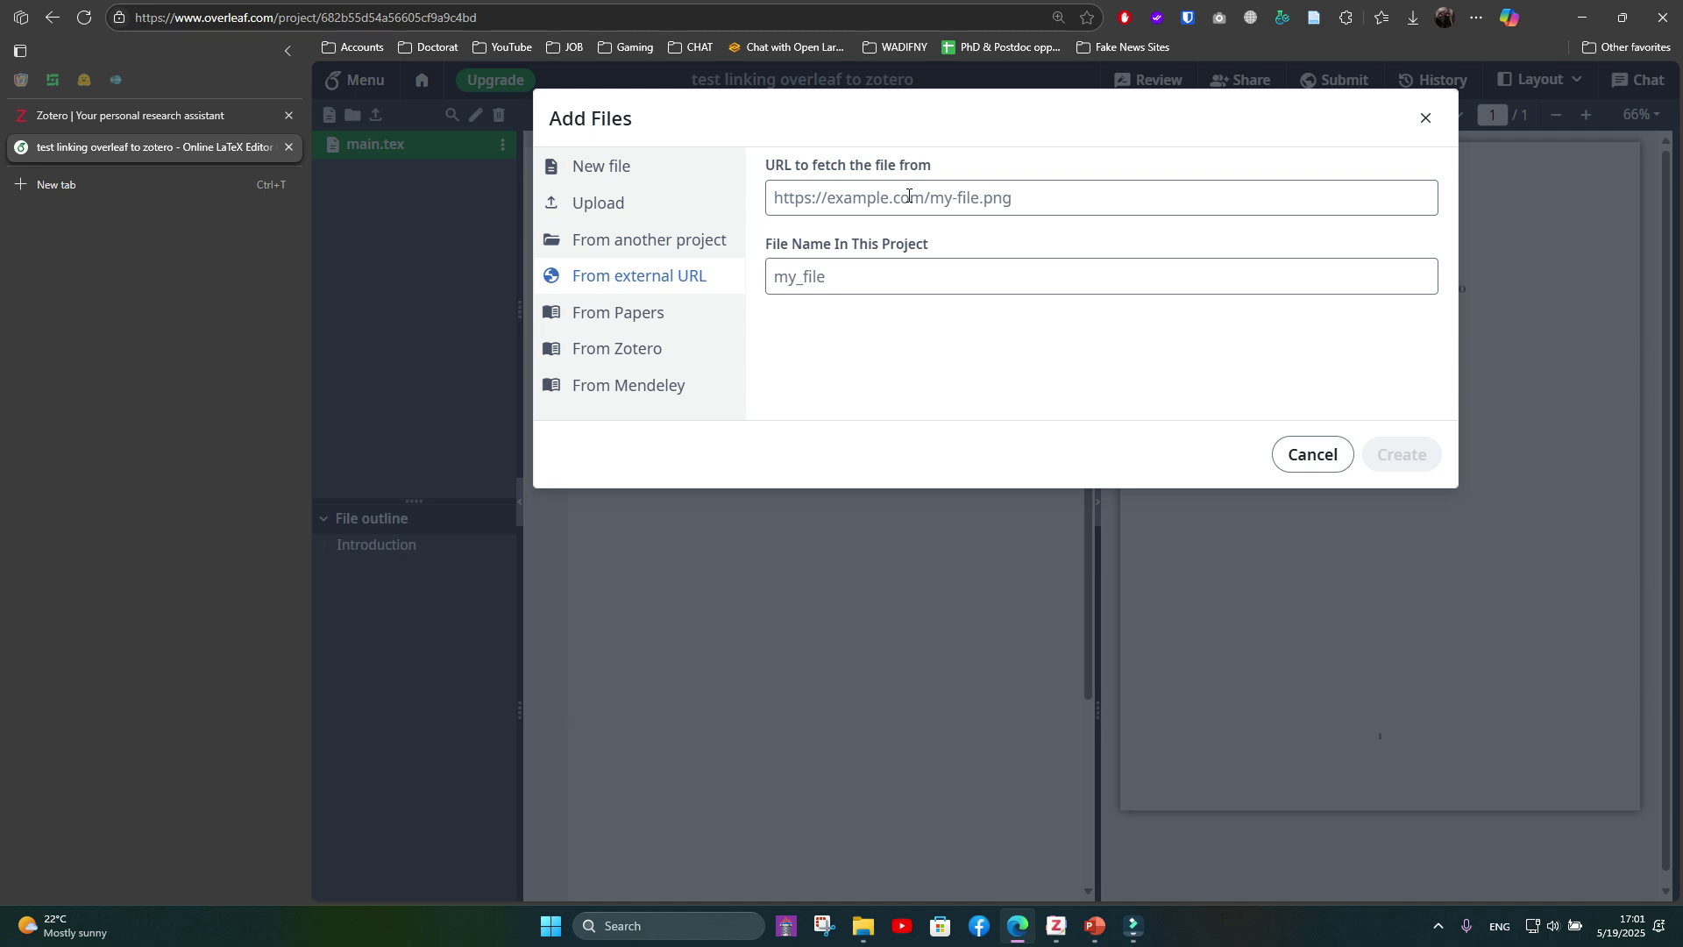
# Step: Duplicate the API URL box on the API Structure slide and place the copy below the original
pyautogui.moveTo(1095, 926)
pyautogui.click(1080, 855)
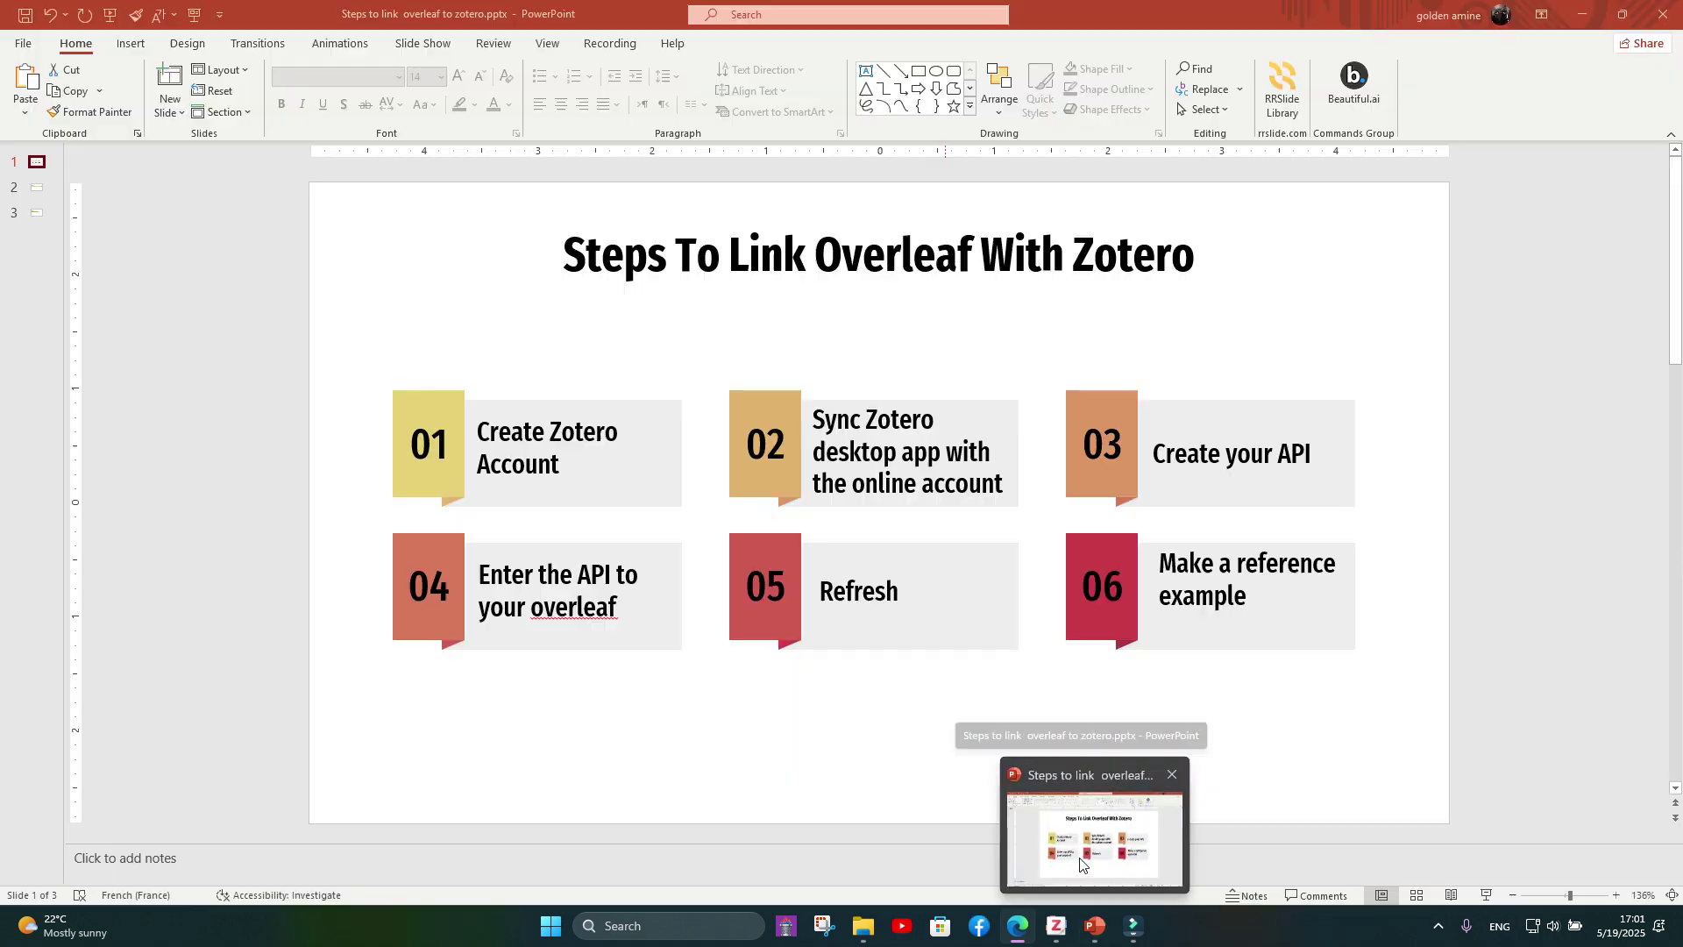
pyautogui.click(38, 190)
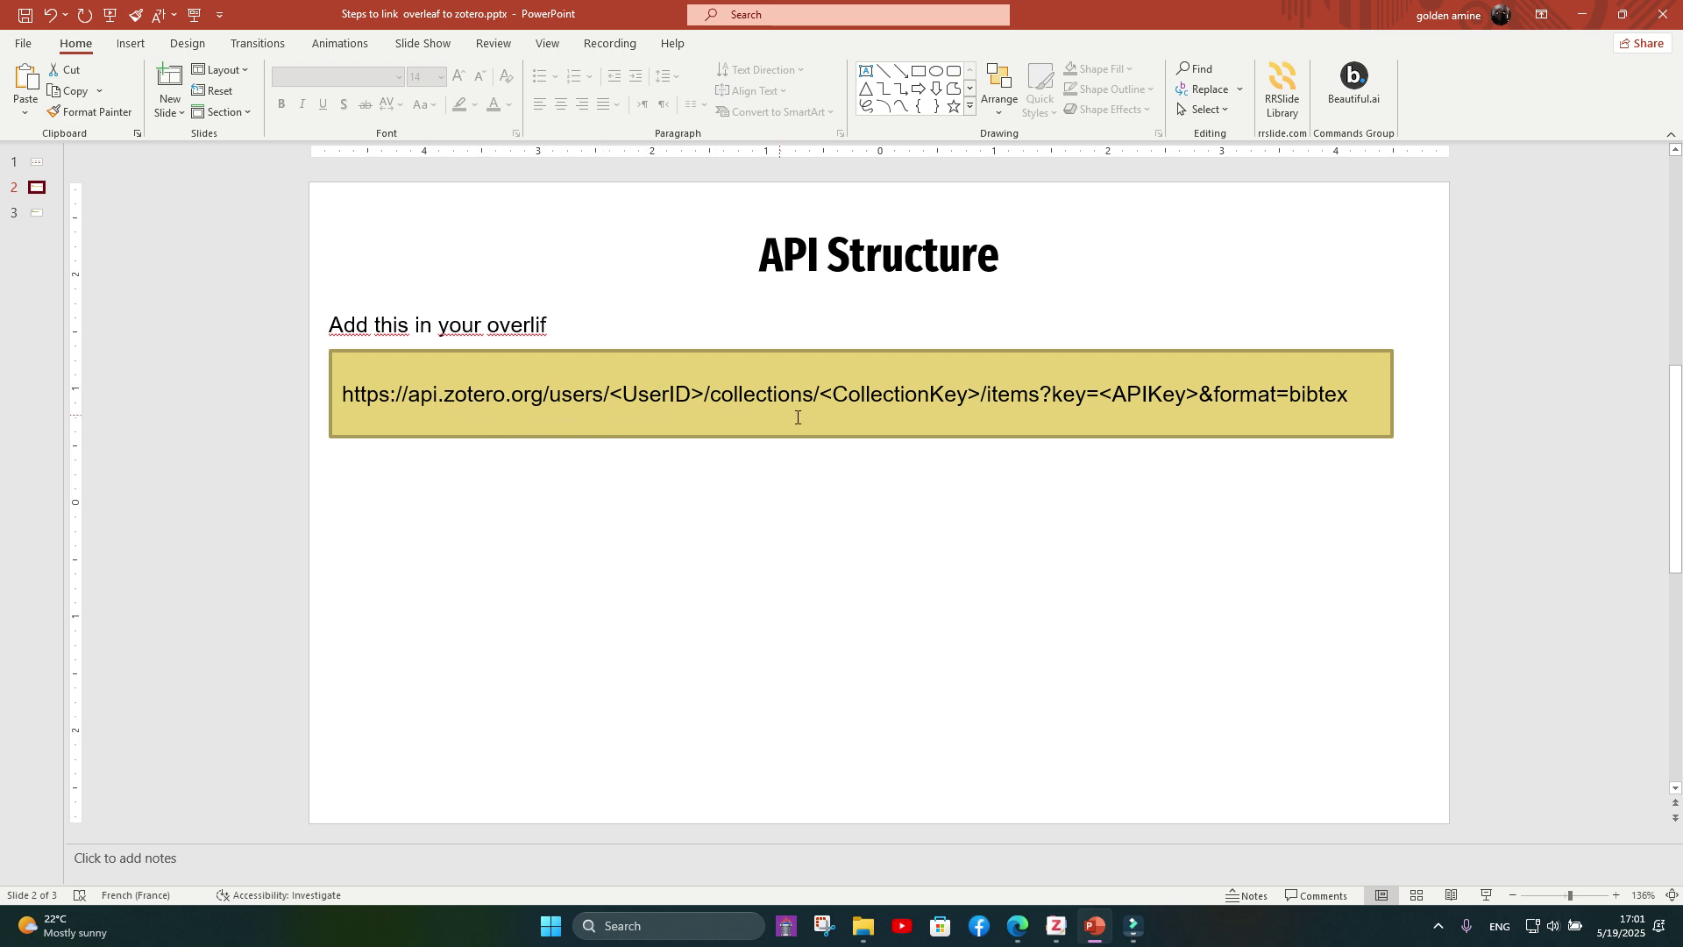
pyautogui.click(1140, 435)
pyautogui.hotkey('ctrl', 'd')
pyautogui.moveTo(1088, 458); pyautogui.dragTo(1068, 571)
# Step: In the copied URL, replace the <APIKey> placeholder after key= with the saved API key
pyautogui.click(1206, 526)
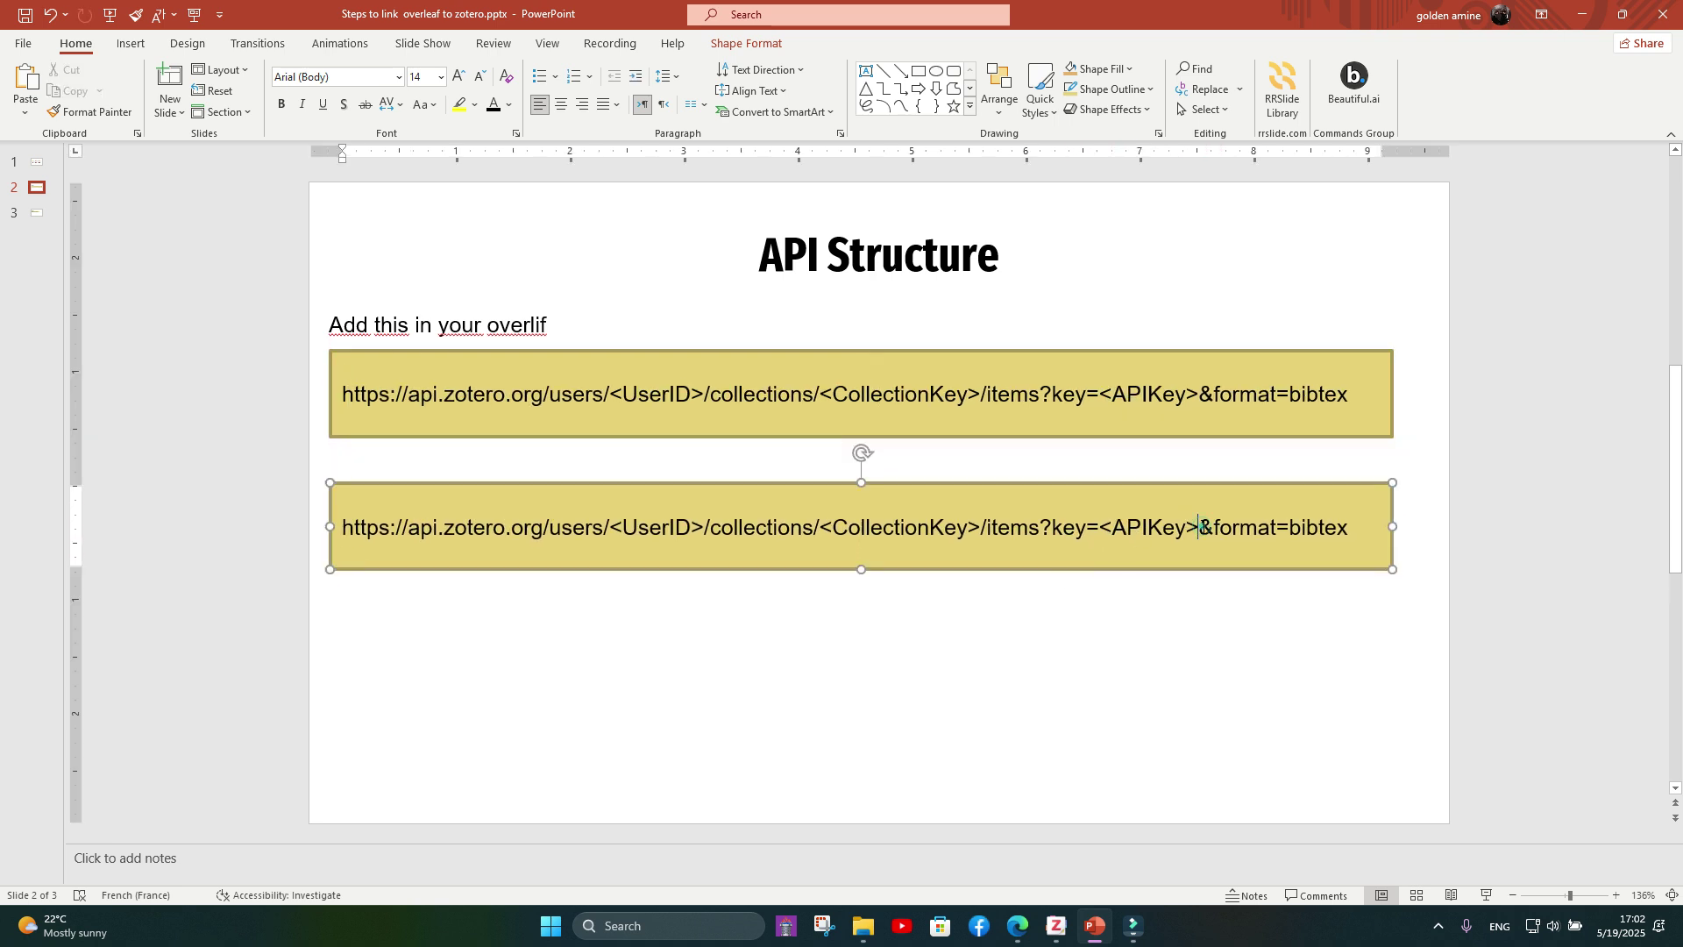
pyautogui.press('BackSpace')
pyautogui.press('BackSpace')
pyautogui.press('BackSpace')
pyautogui.press('BackSpace')
pyautogui.press('BackSpace')
pyautogui.press('BackSpace')
pyautogui.press('BackSpace')
pyautogui.press('BackSpace')
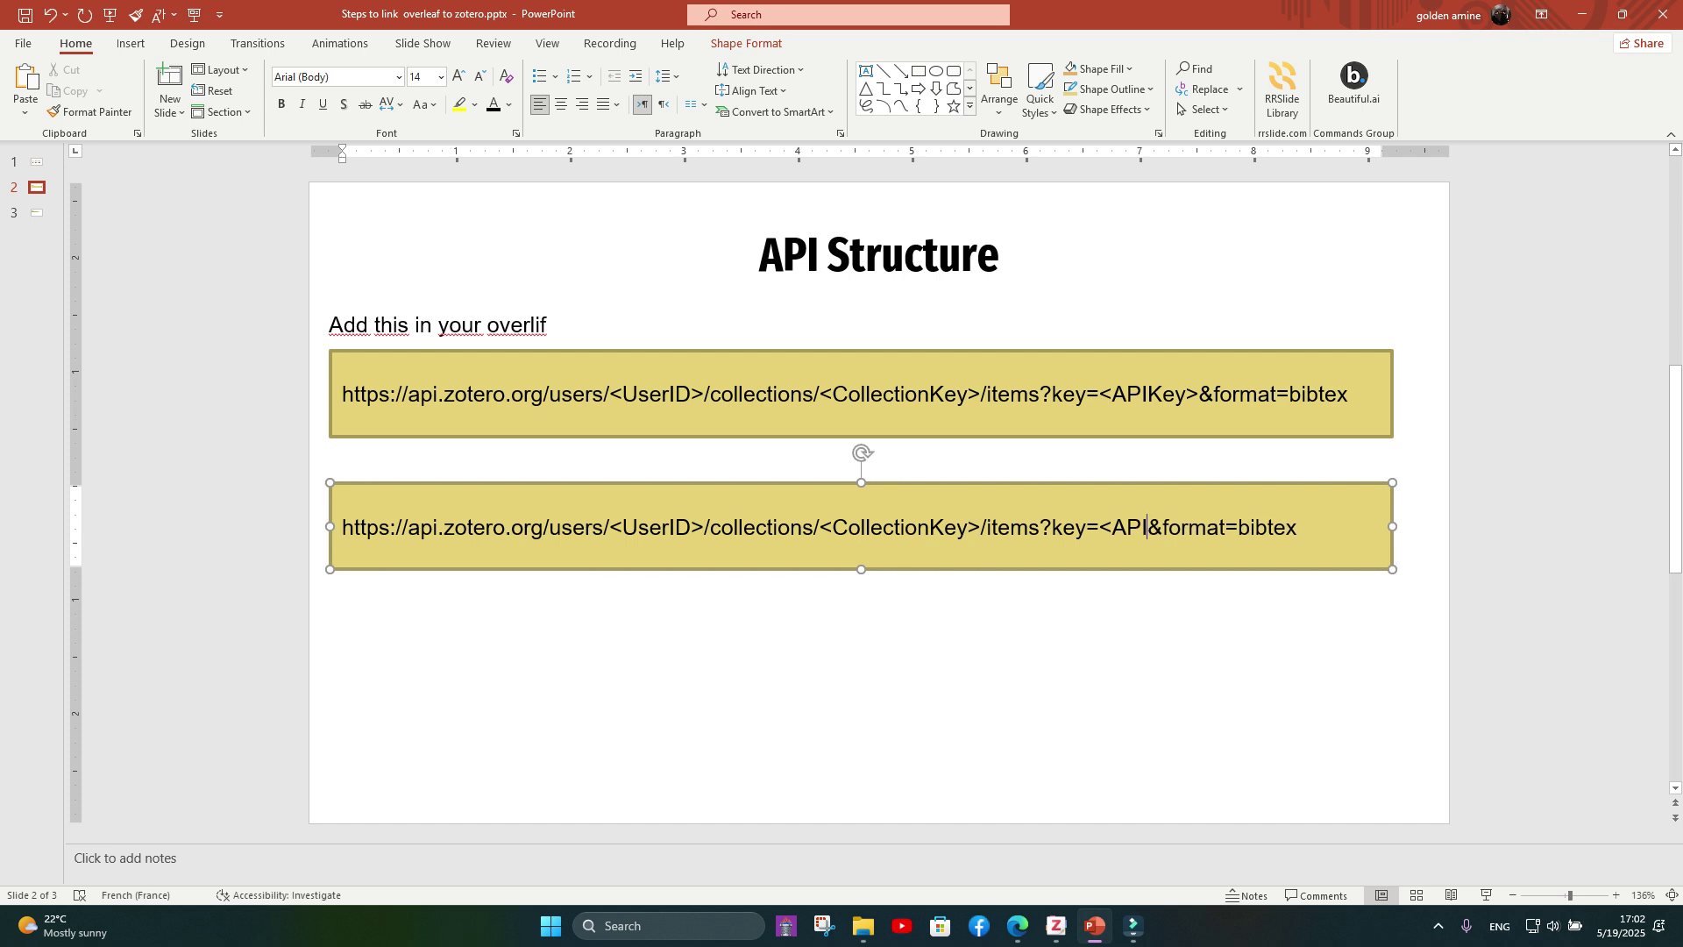
pyautogui.press('super+v')
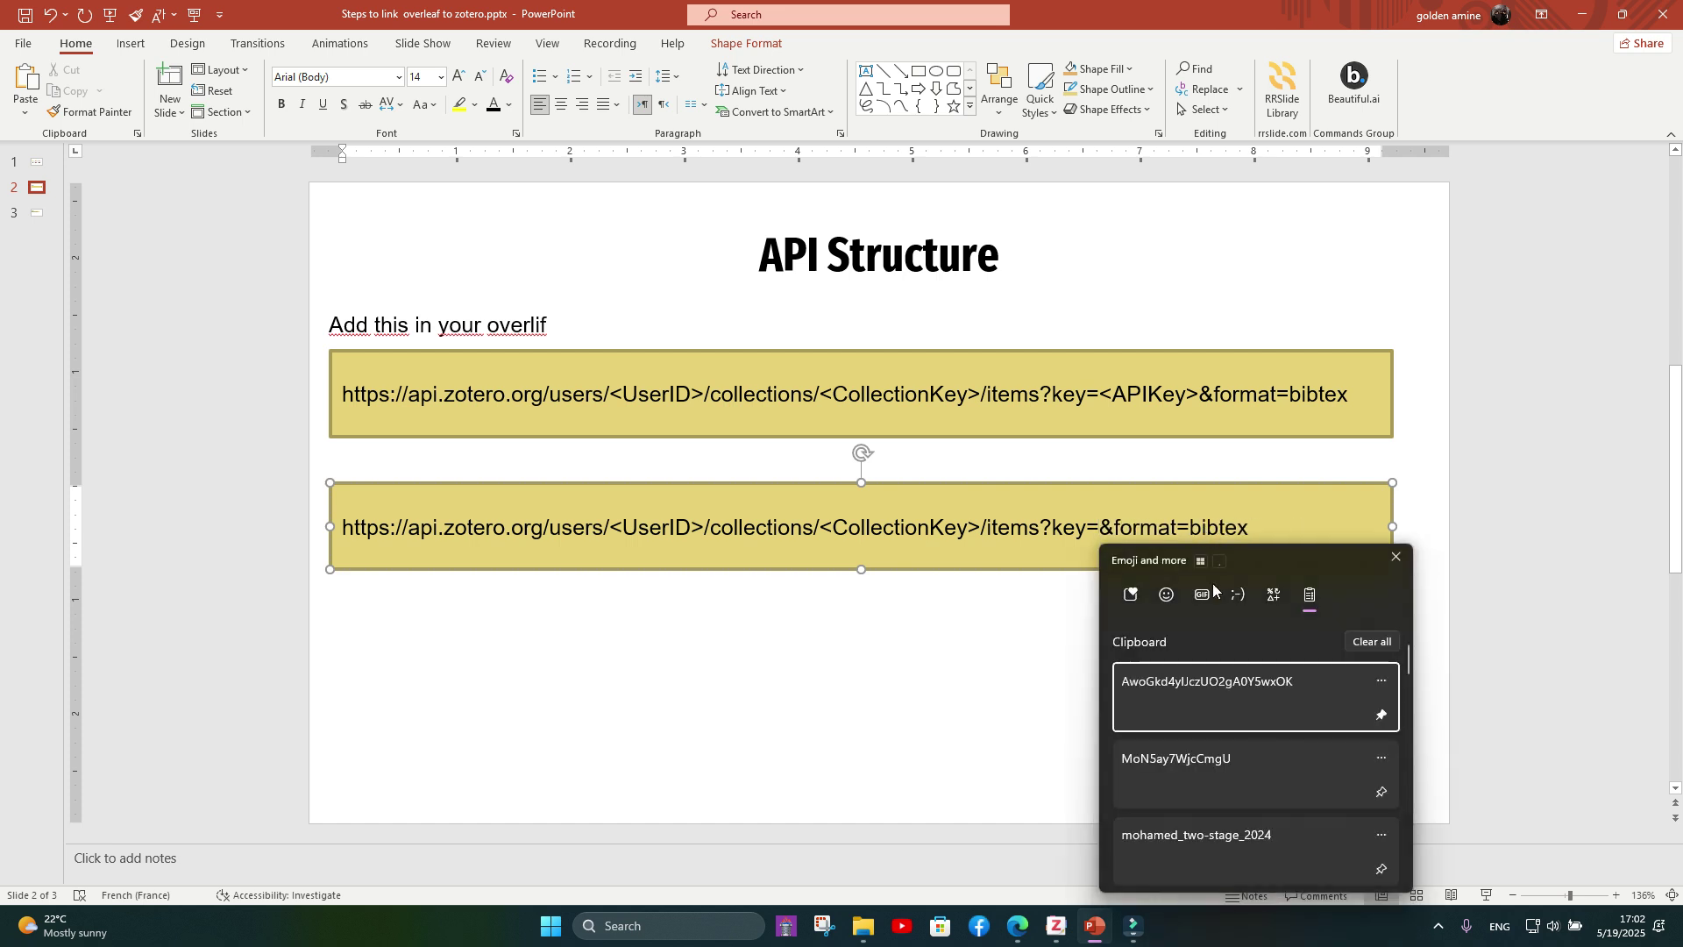
pyautogui.click(1196, 697)
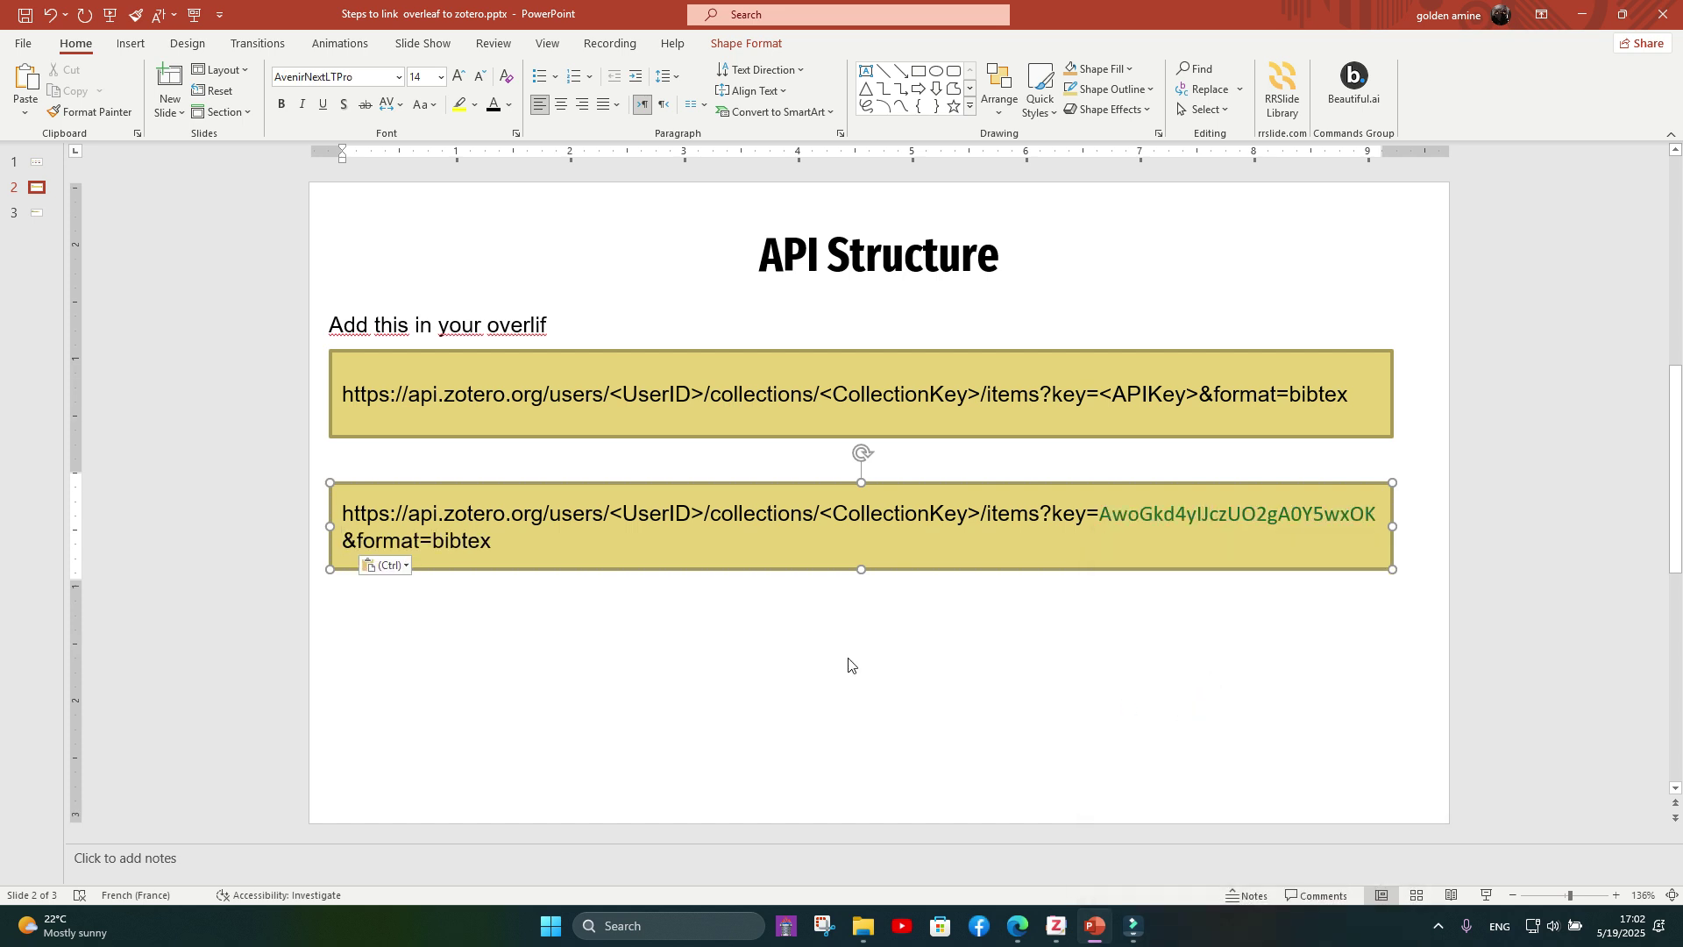
pyautogui.click(1024, 925)
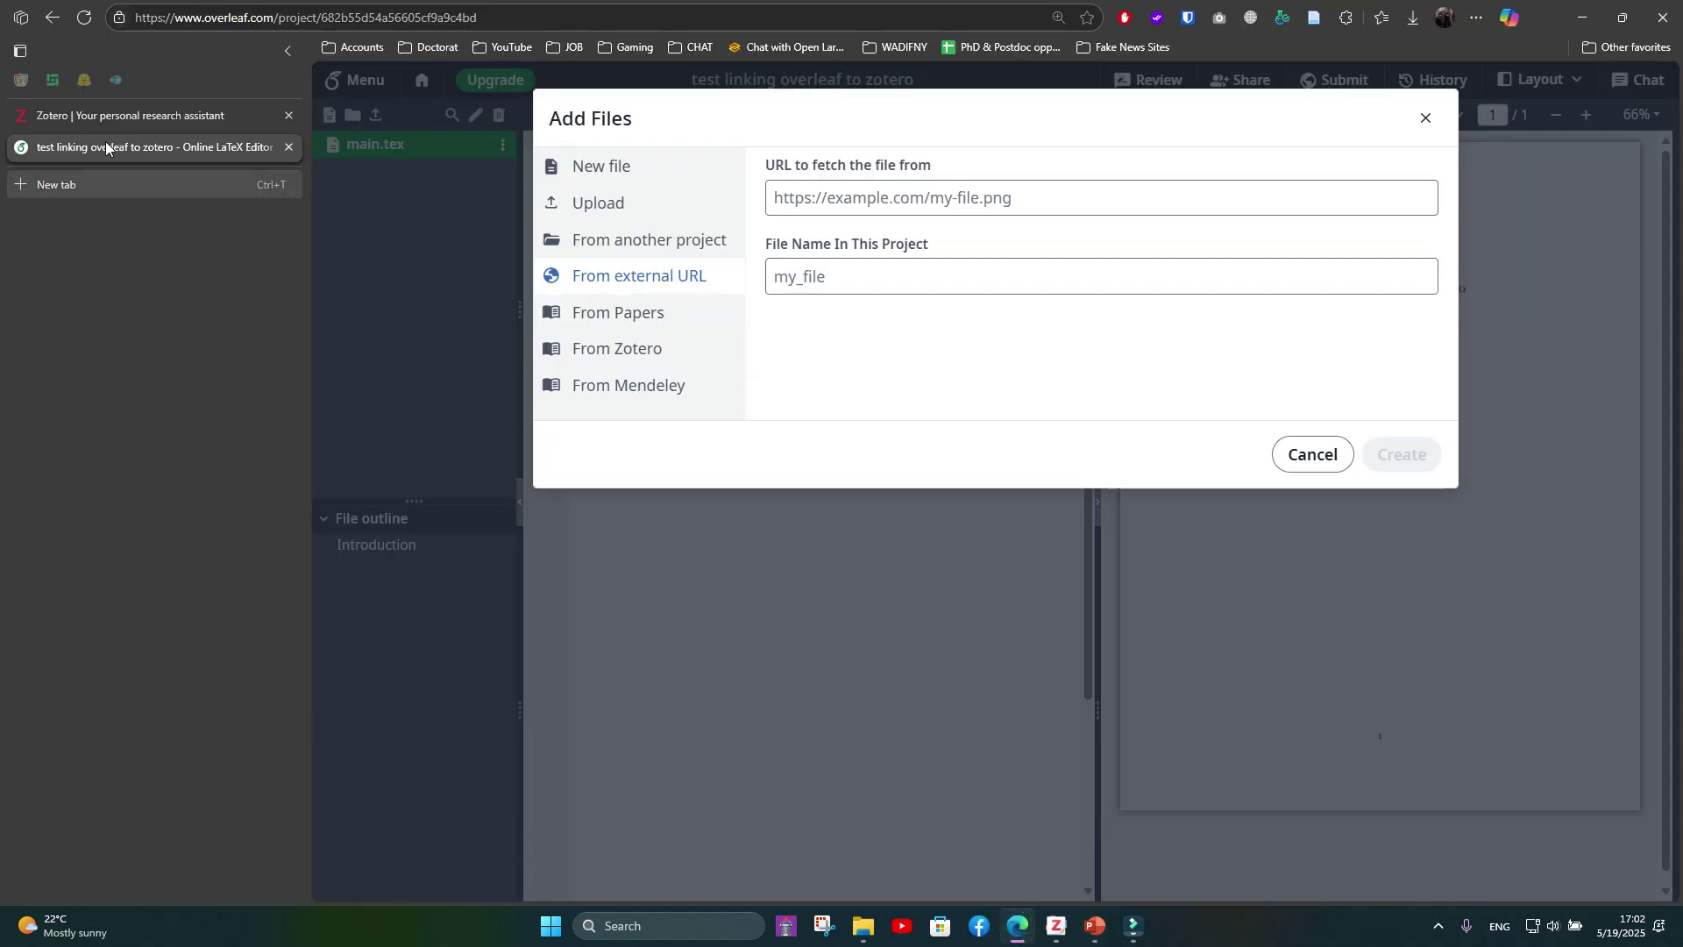
# Step: On zotero.org's Security settings, copy the user ID number listed under Applications
pyautogui.click(93, 118)
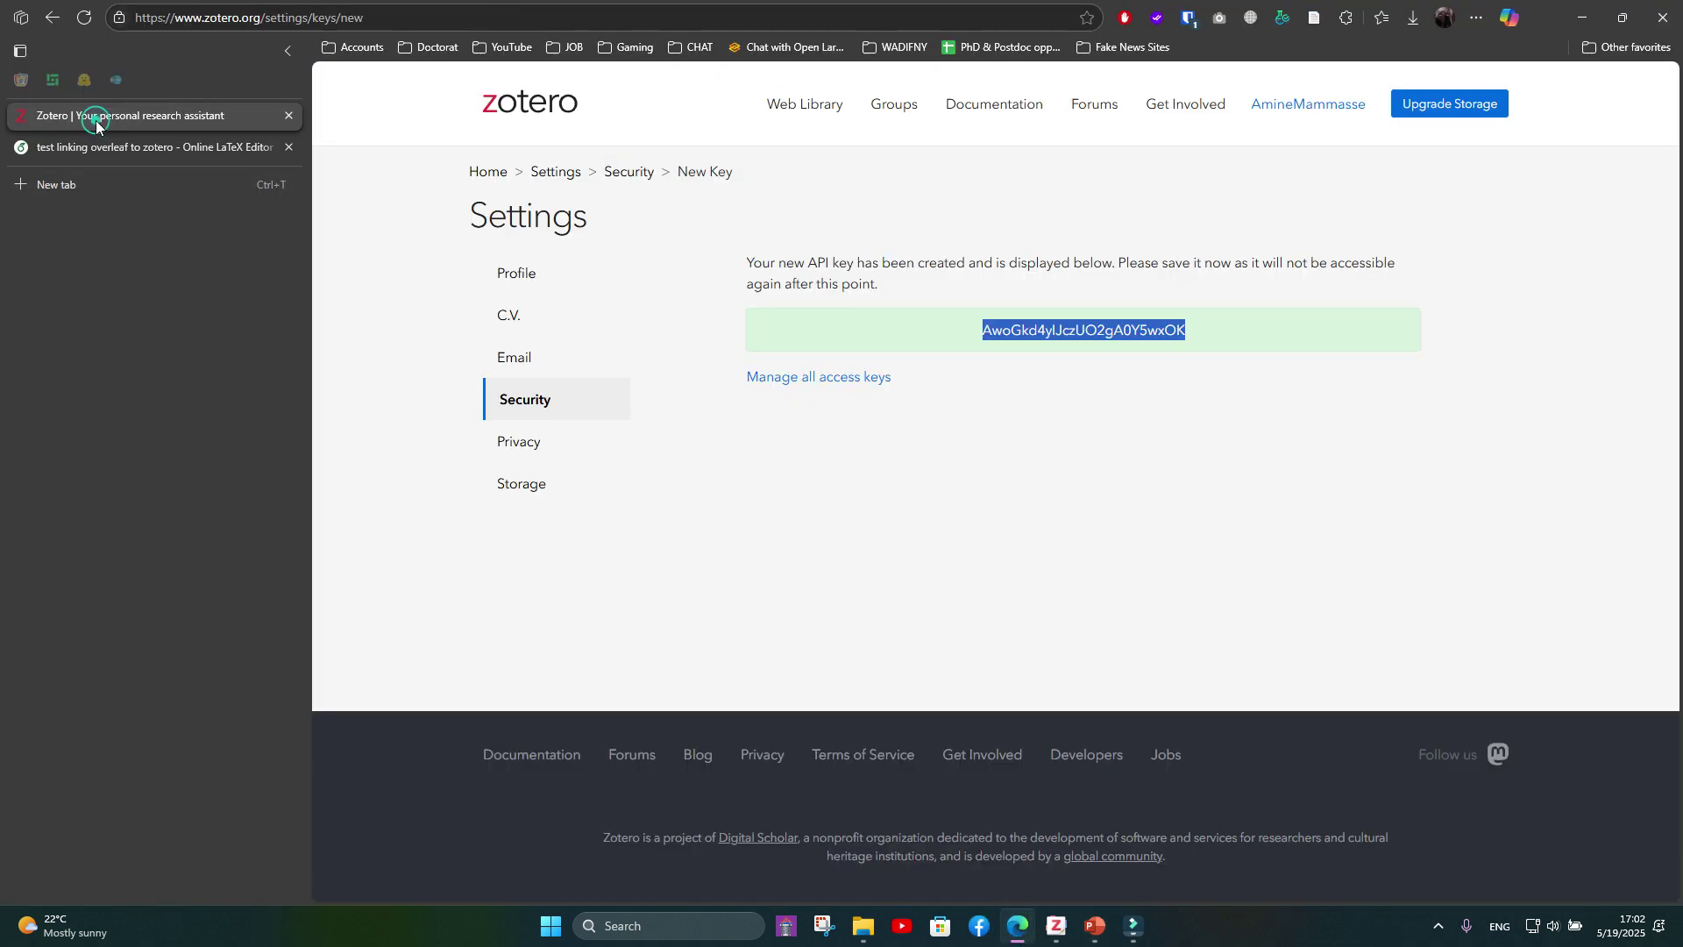
pyautogui.click(539, 405)
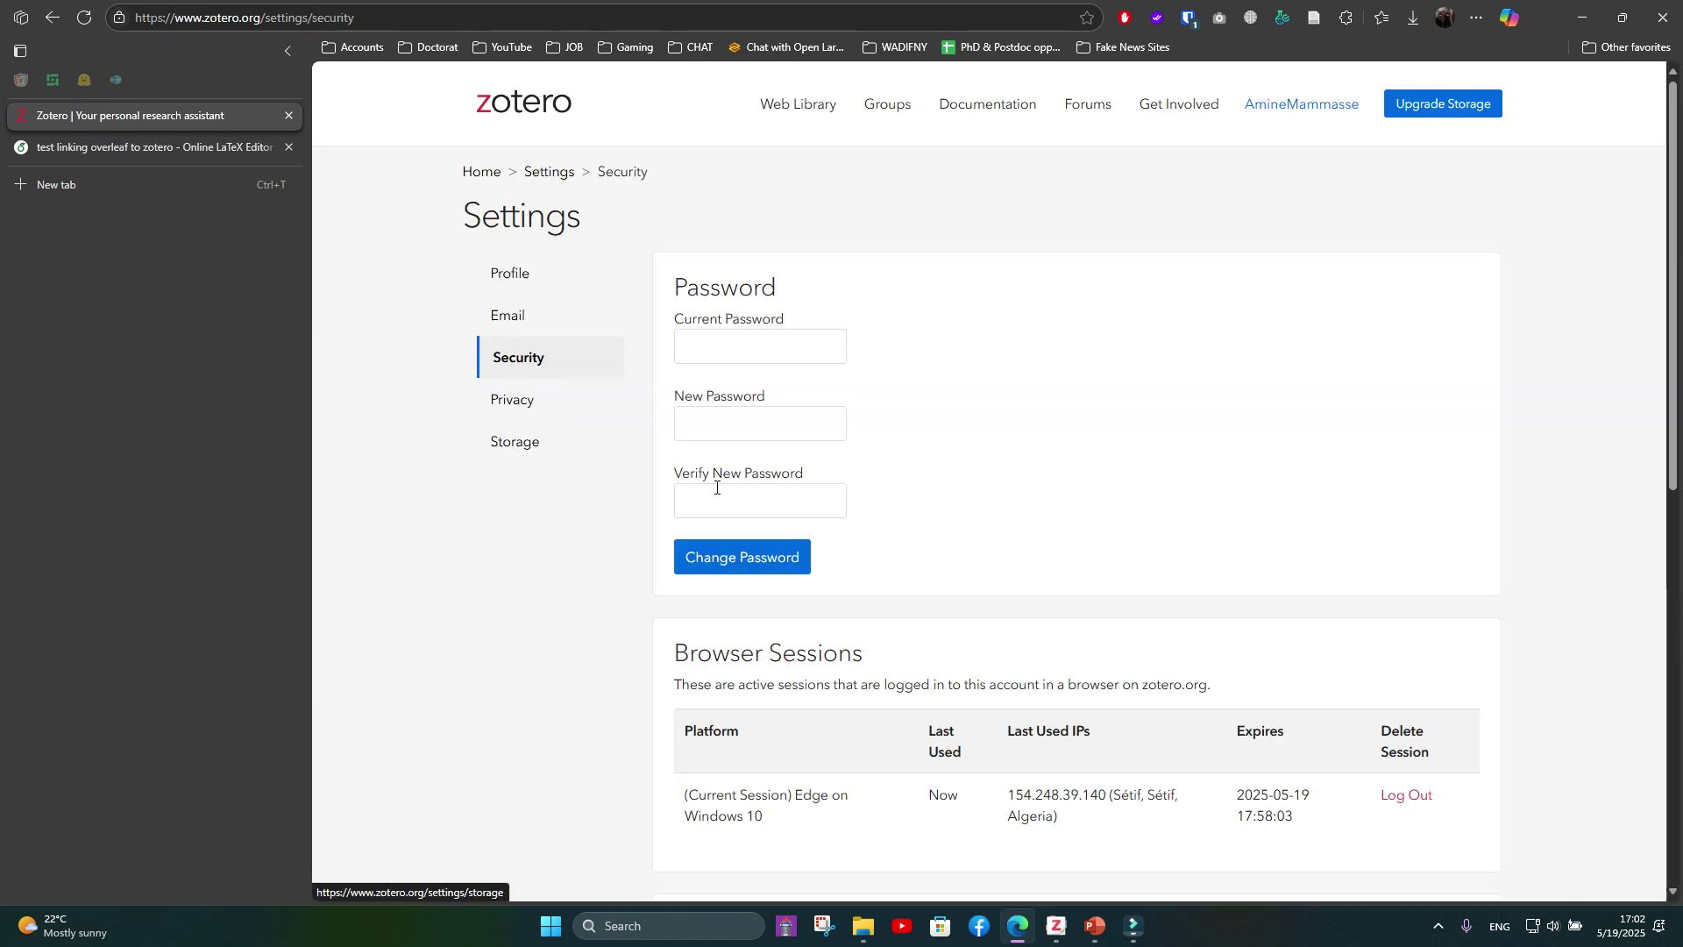
pyautogui.scroll(-6, 716, 488)
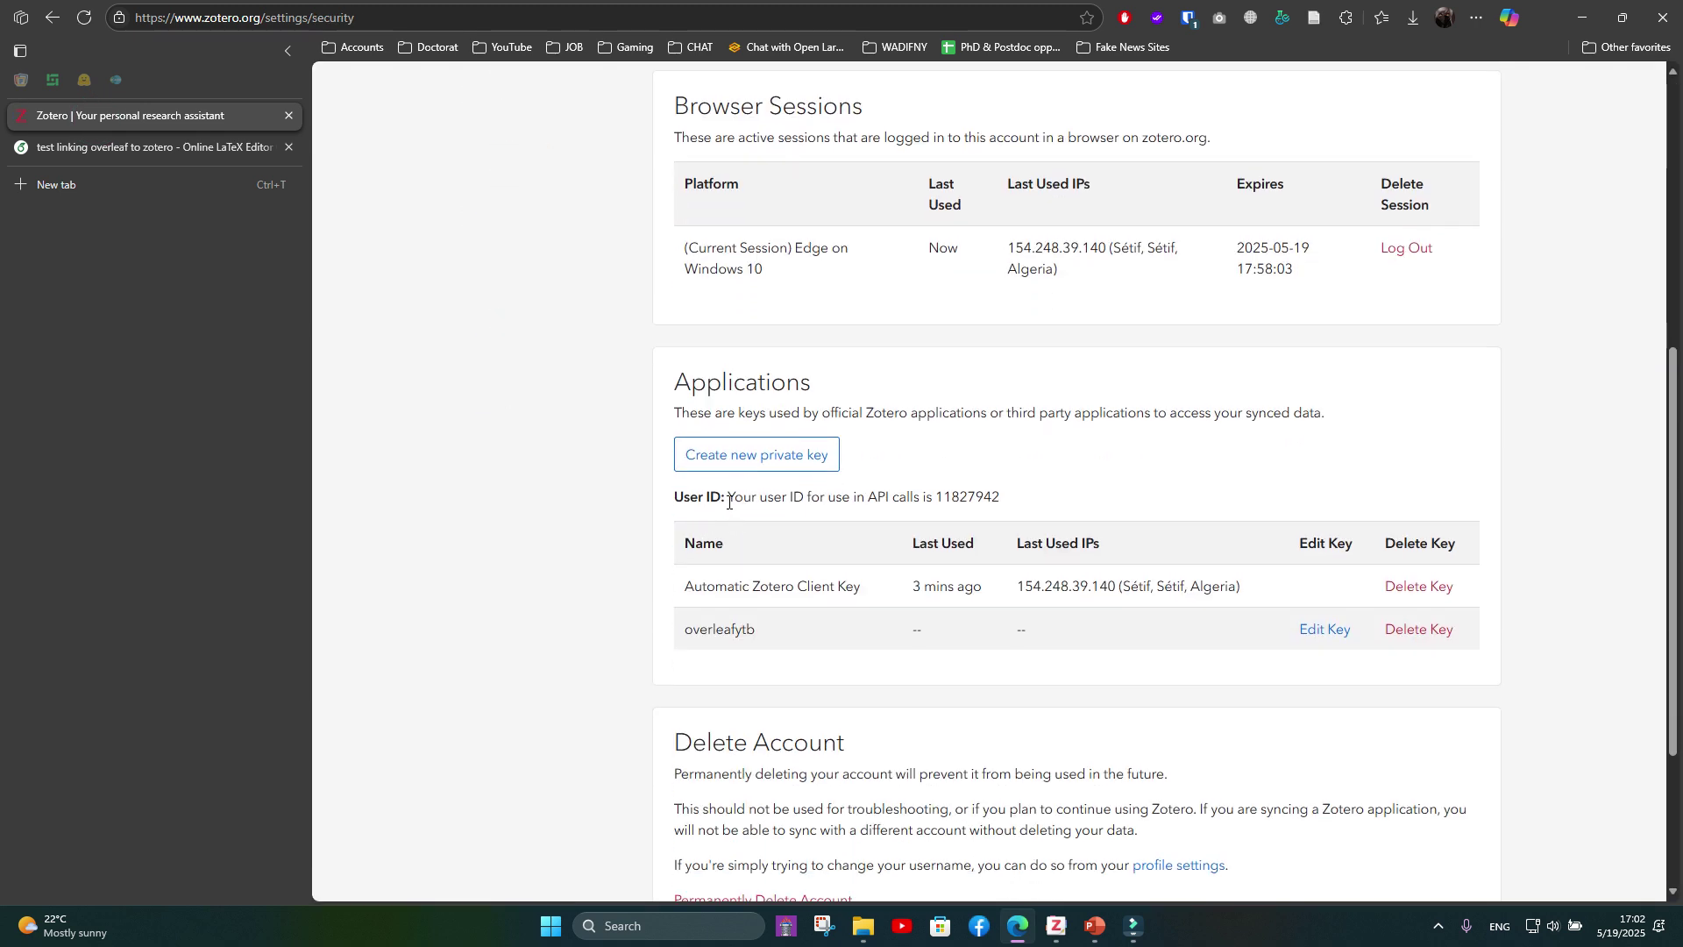
pyautogui.doubleClick(973, 497)
pyautogui.rightClick(970, 491)
pyautogui.click(945, 606)
pyautogui.moveTo(1096, 927)
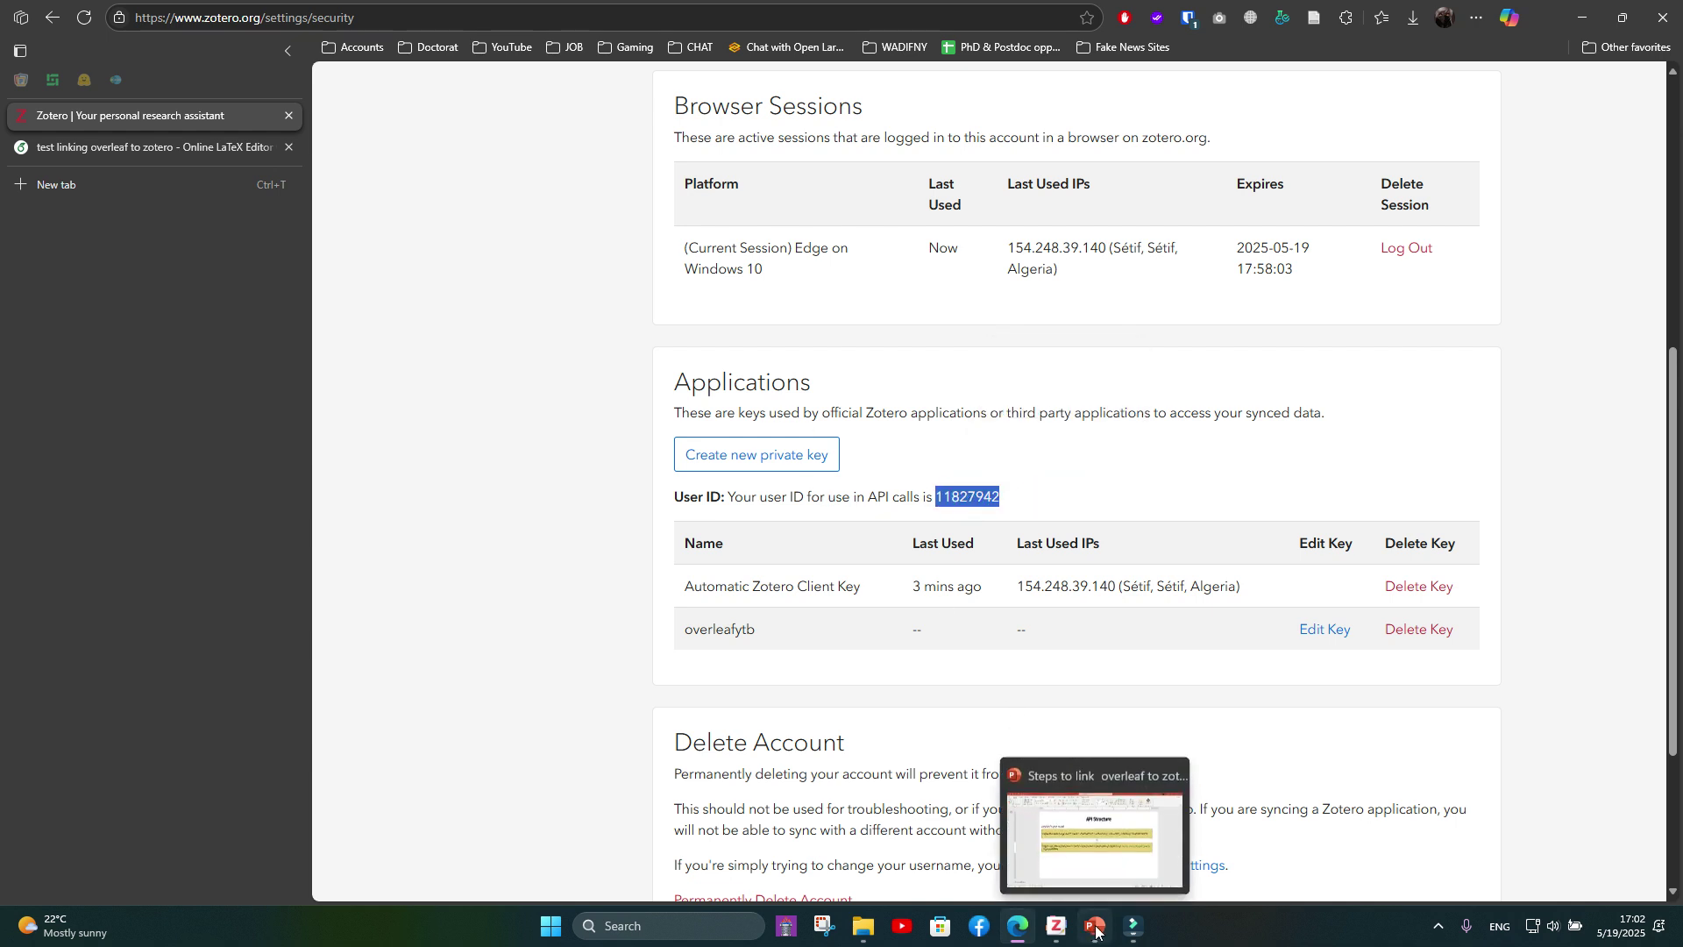
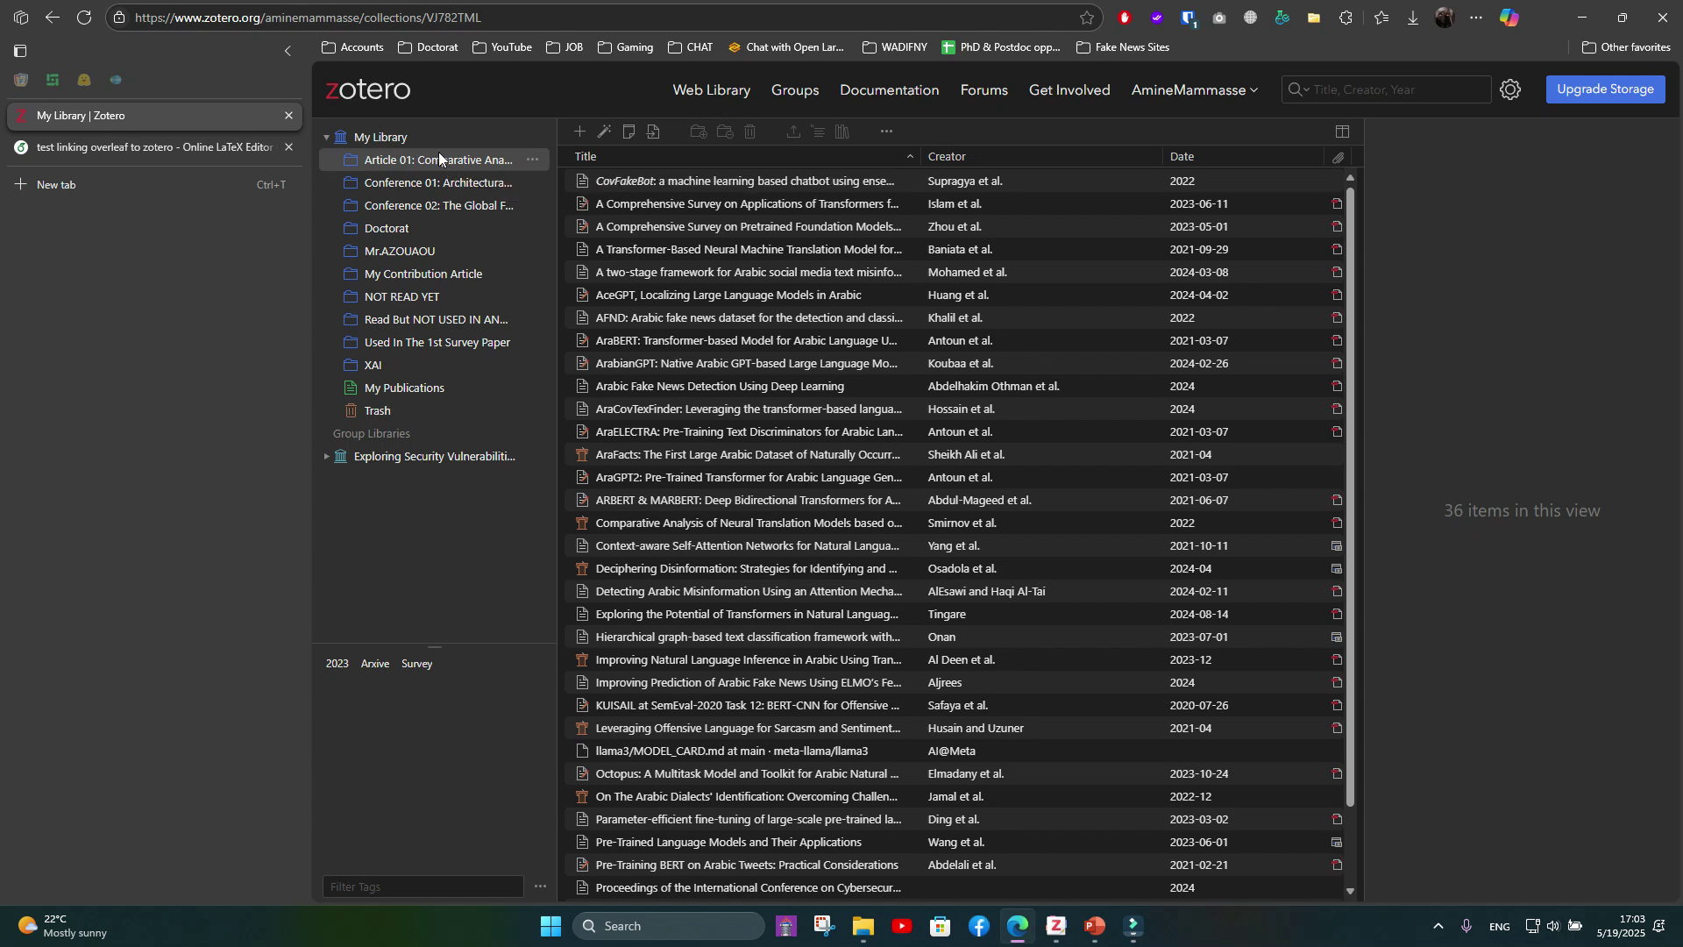
# Step: Grab the collection key VJ782TML from the Zotero web library's URL and return to the slide deck
pyautogui.doubleClick(454, 17)
pyautogui.hotkey('ctrl', 'c')
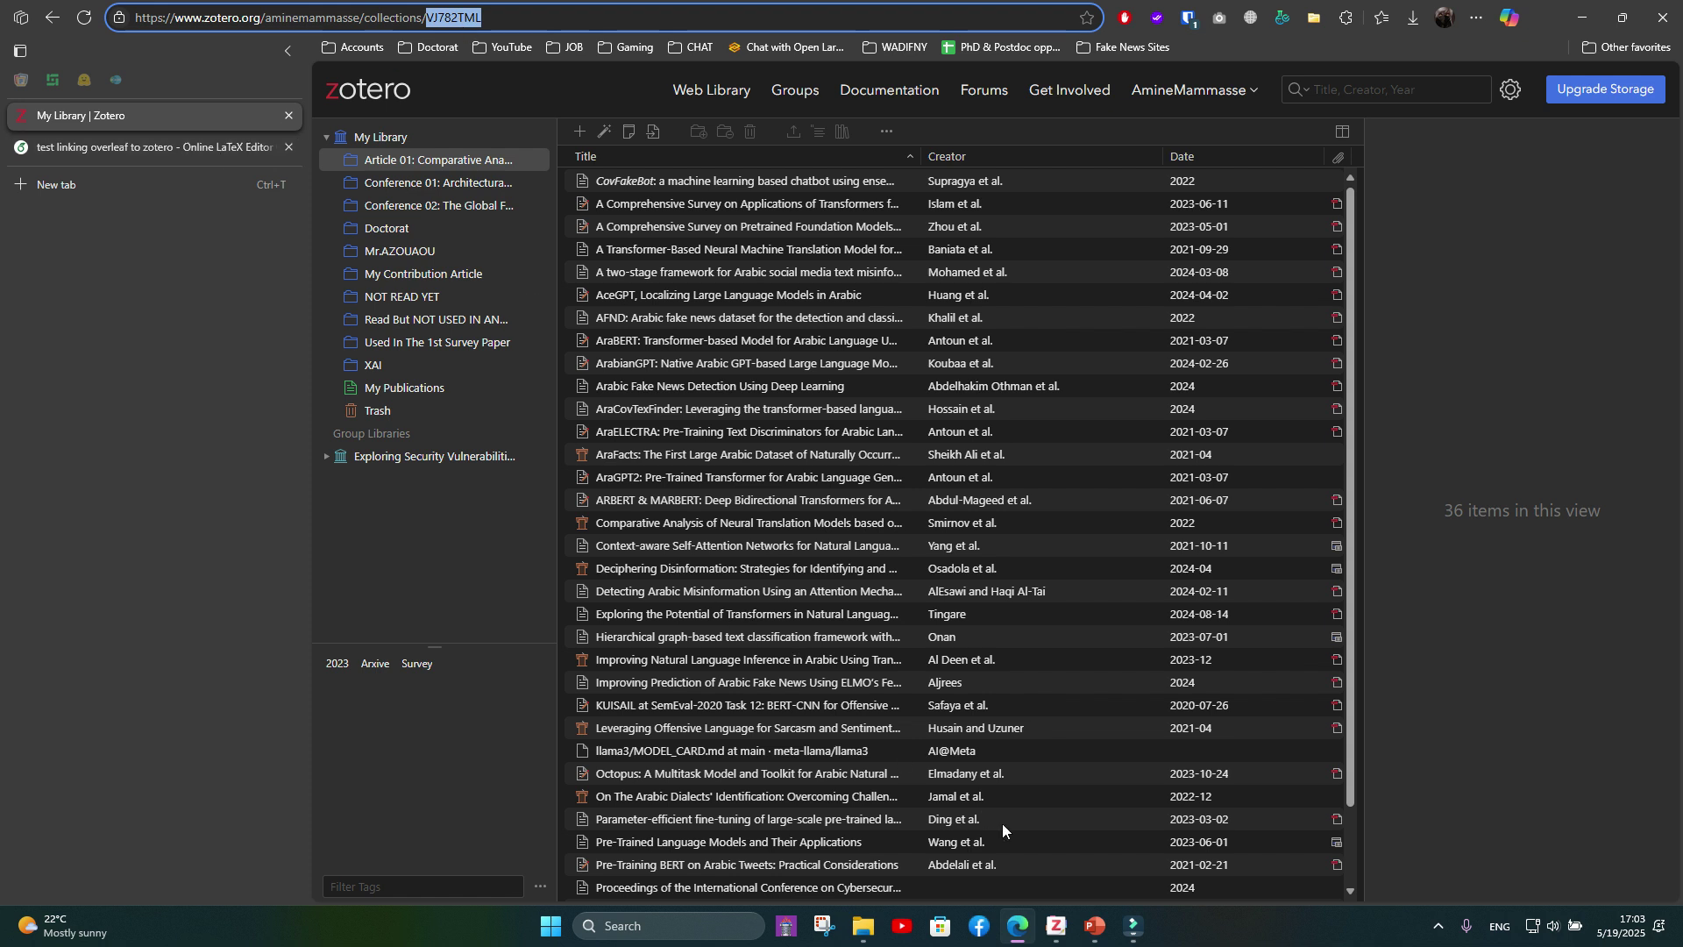
pyautogui.click(1099, 922)
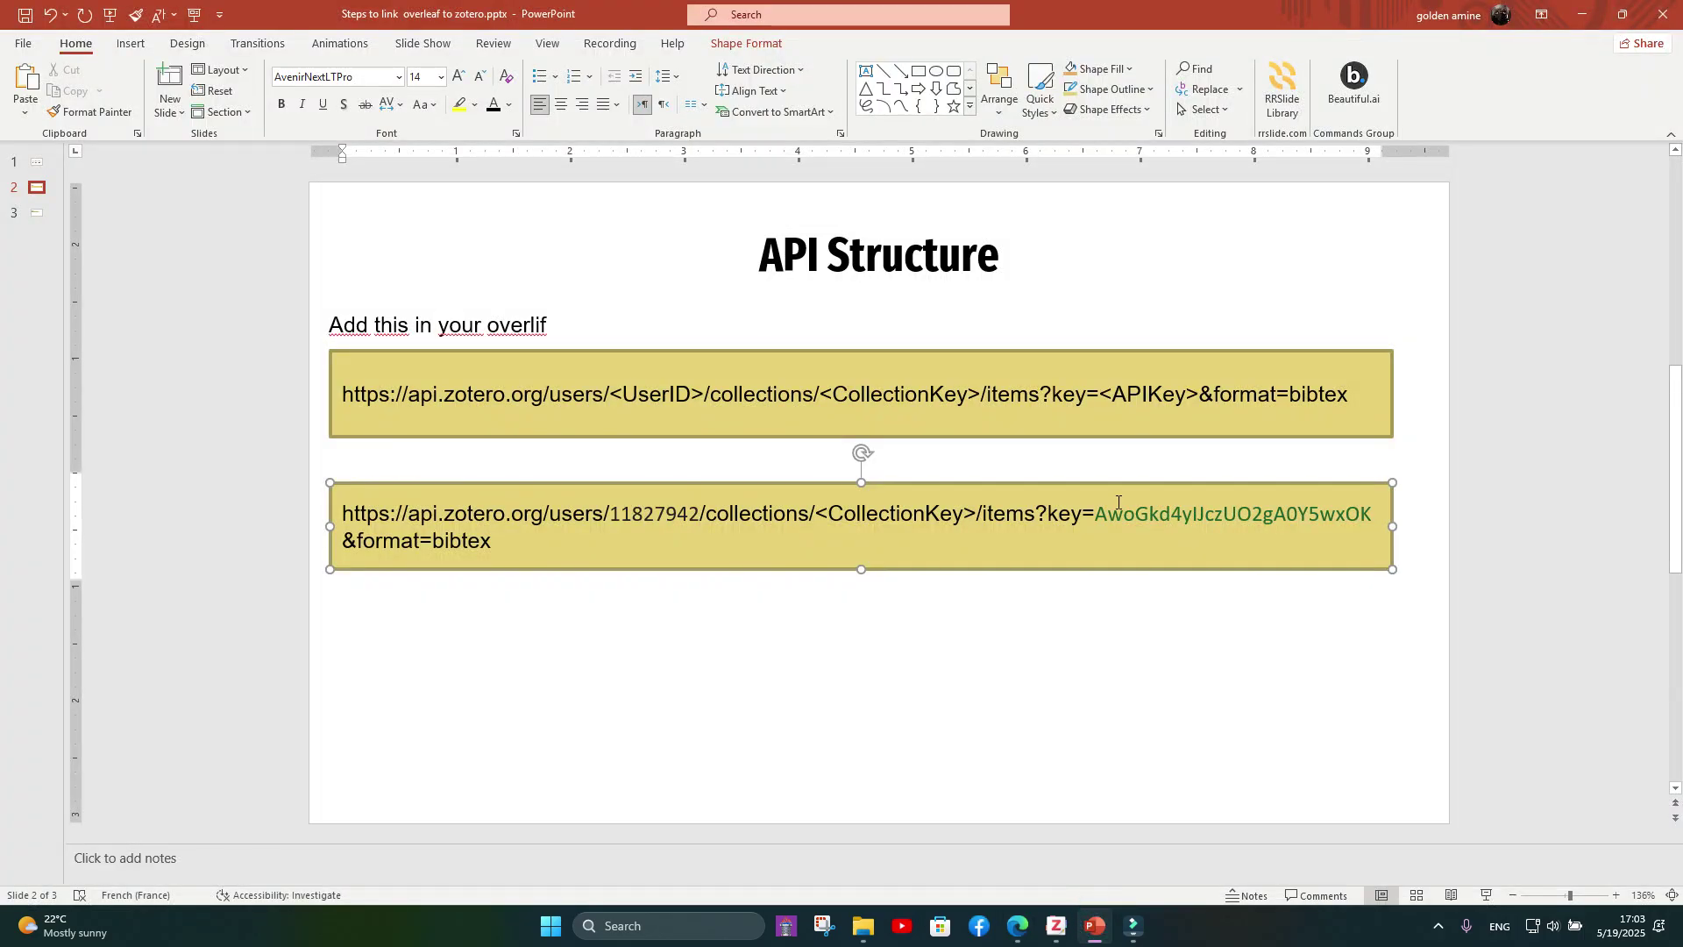
# Step: Replace the collection-key placeholder in the slide's API URL with VJ782TML and select the whole URL
pyautogui.click(973, 520)
pyautogui.press('BackSpace')
pyautogui.press('BackSpace')
pyautogui.press('BackSpace')
pyautogui.press('BackSpace')
pyautogui.press('BackSpace')
pyautogui.press('BackSpace')
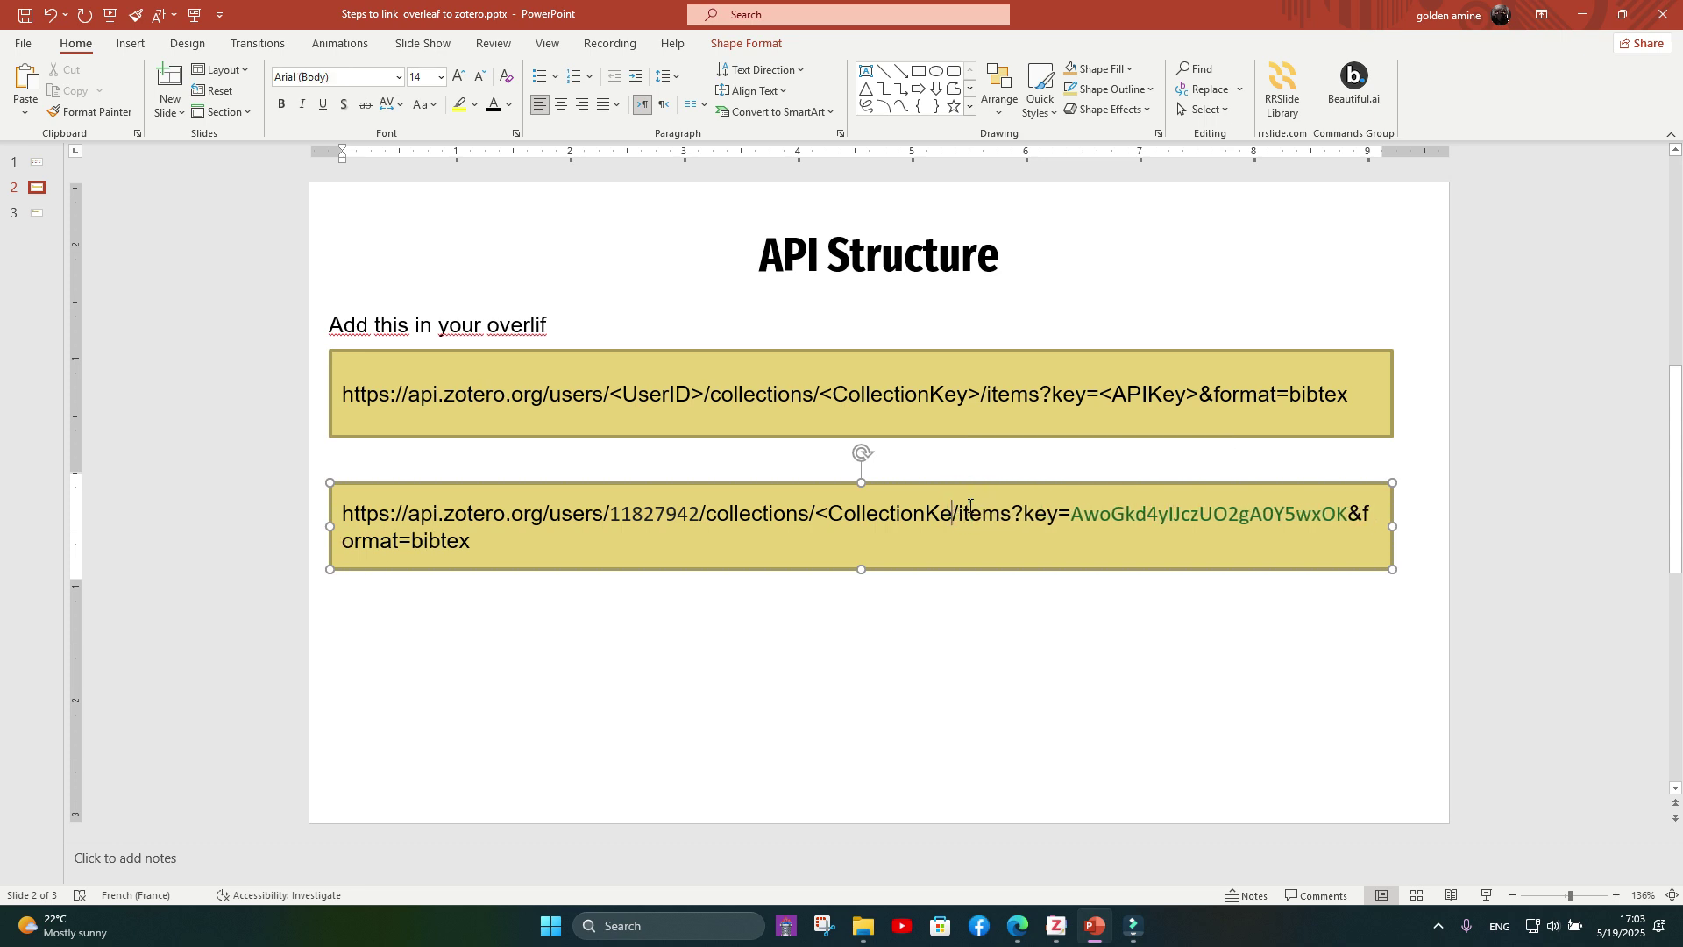
pyautogui.press('BackSpace')
pyautogui.press('BackSpace')
pyautogui.press('BackSpace')
pyautogui.press('BackSpace')
pyautogui.press('BackSpace')
pyautogui.press('BackSpace')
pyautogui.press('BackSpace')
pyautogui.press('BackSpace')
pyautogui.press('BackSpace')
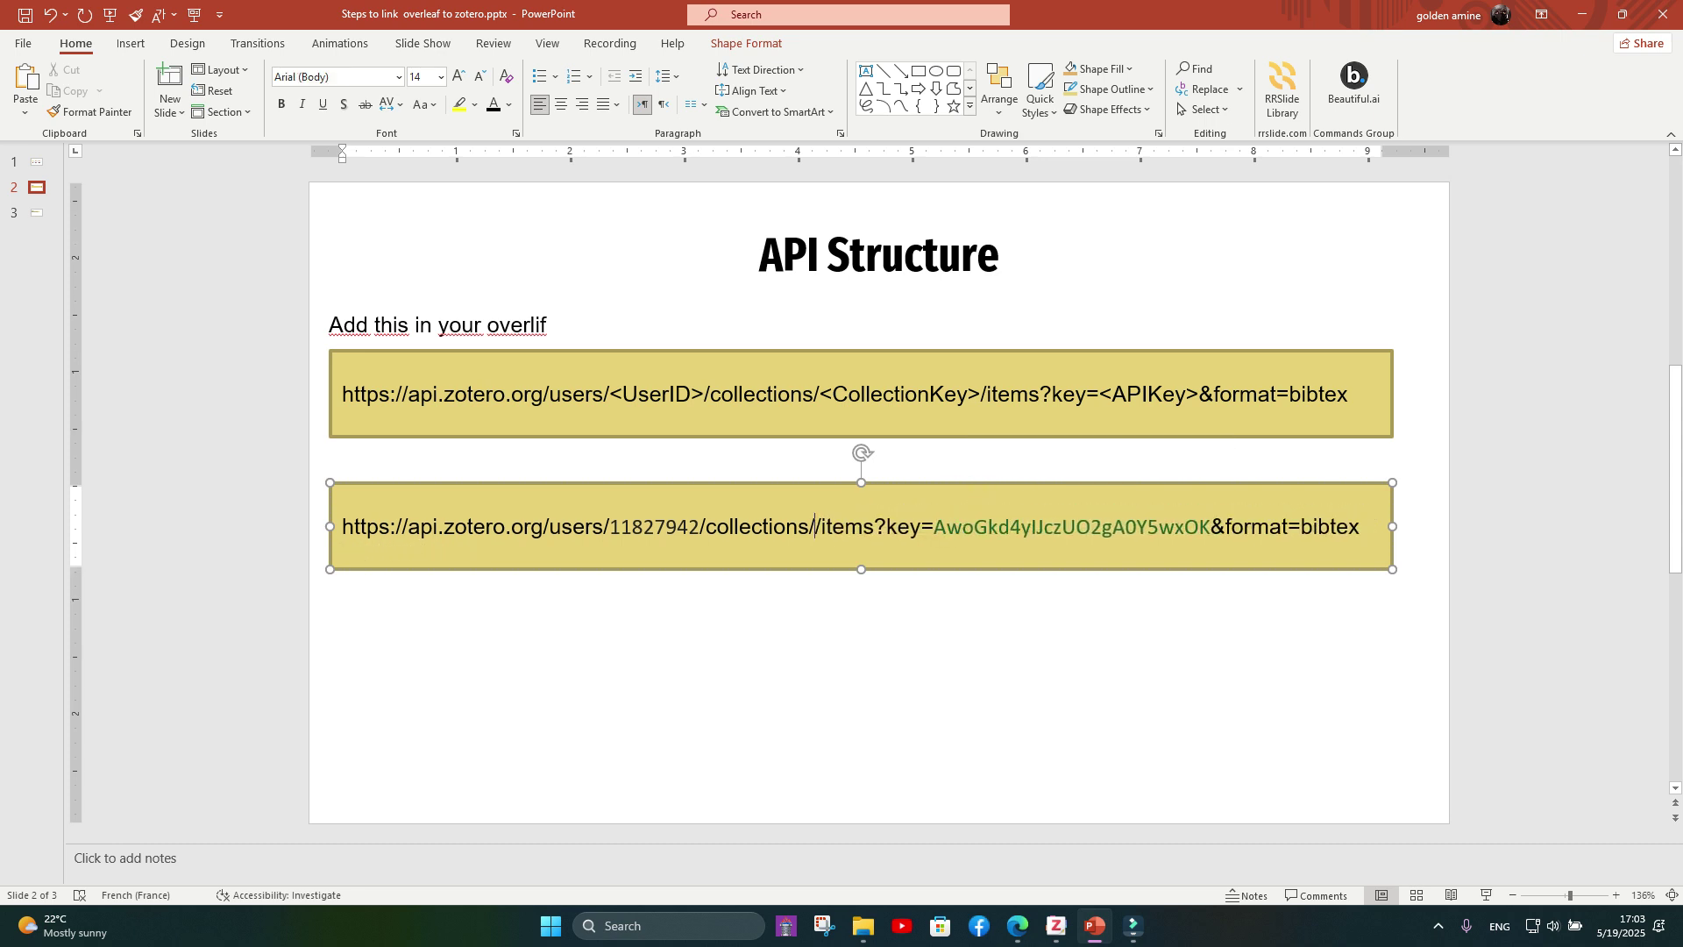
pyautogui.hotkey('ctrl', 'v')
pyautogui.hotkey('ctrl', 'a')
pyautogui.hotkey('ctrl', 'c')
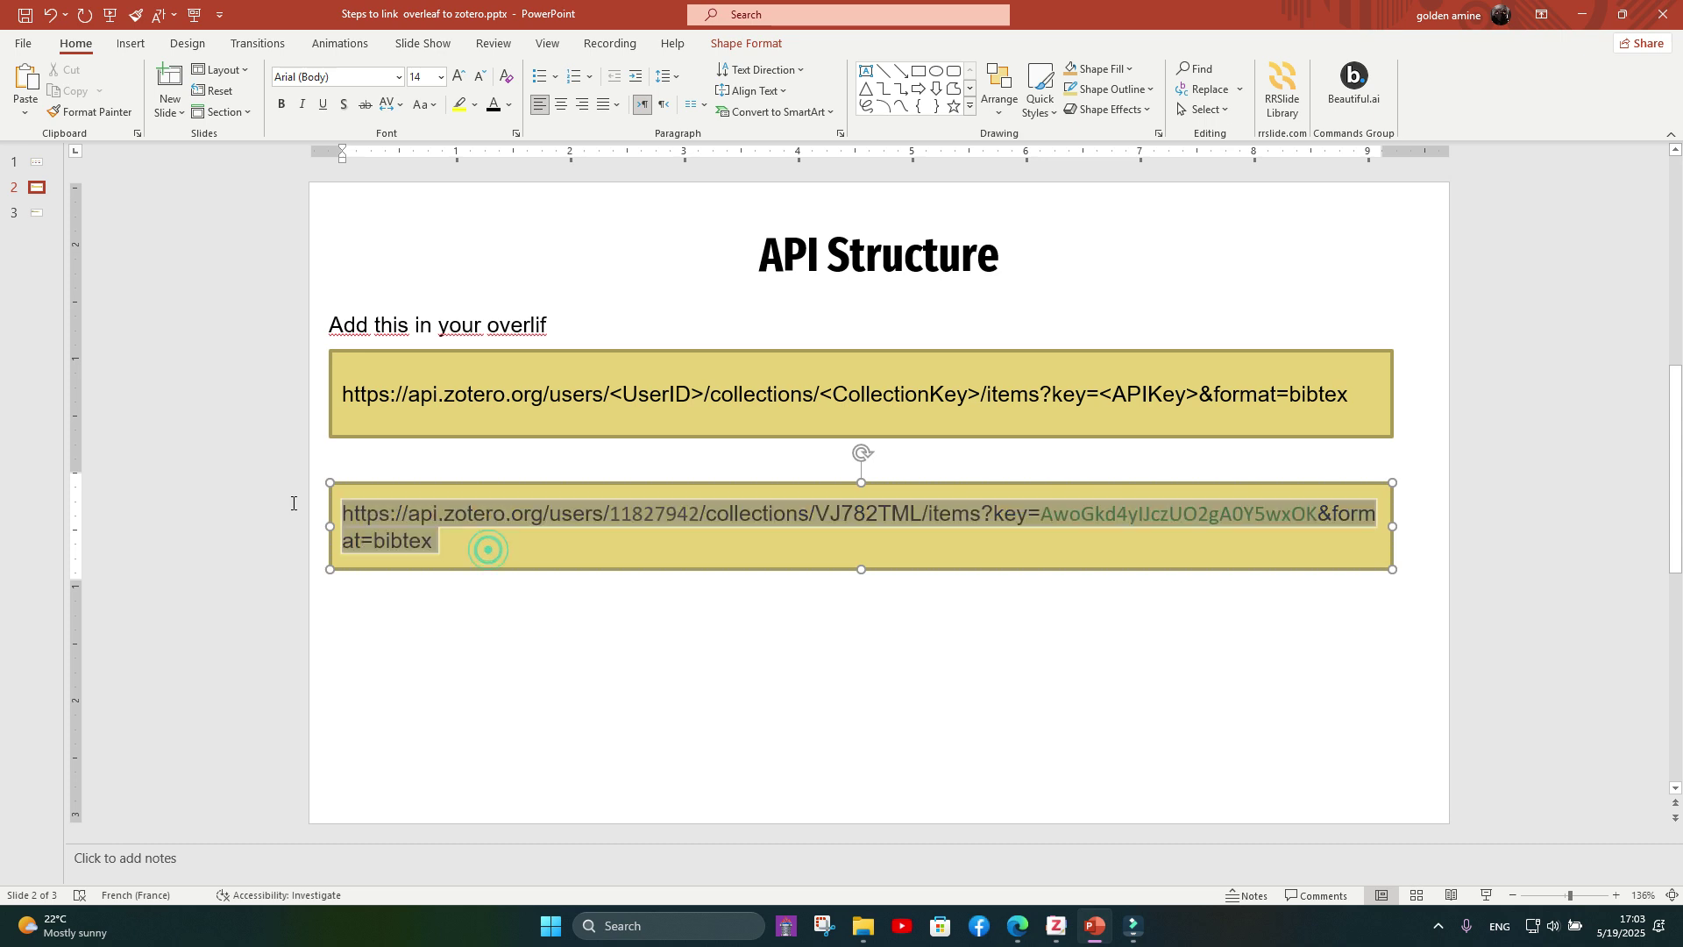
pyautogui.moveTo(1021, 942)
pyautogui.click(996, 855)
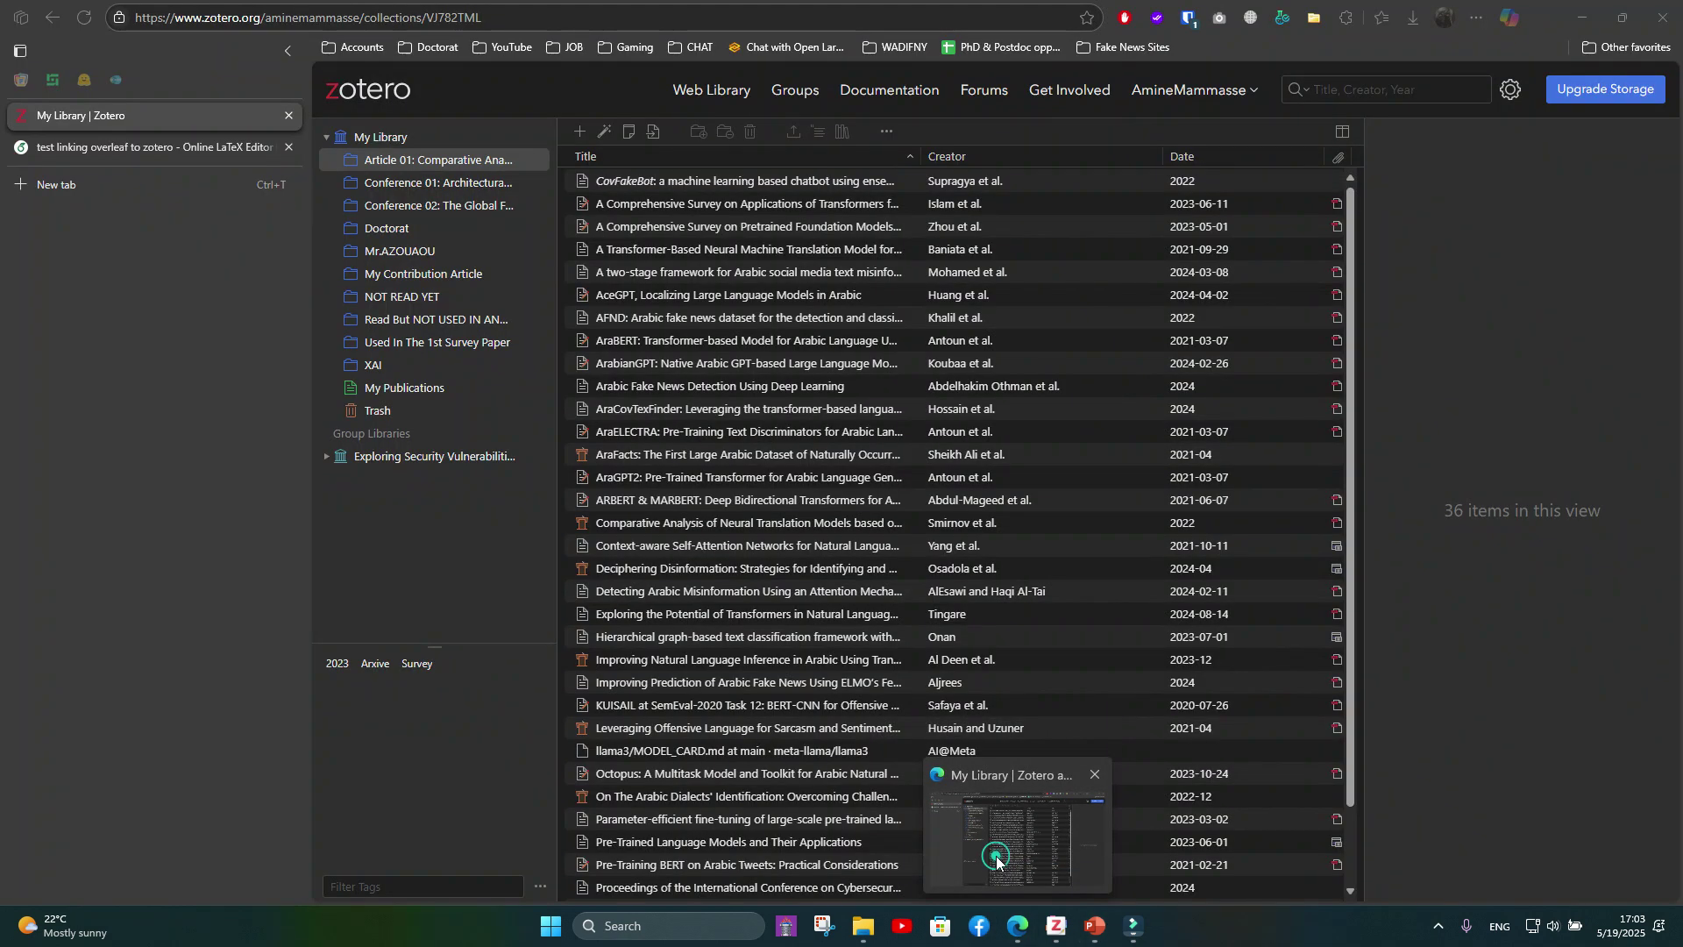
# Step: Create an Overleaf file named mybib imported from the pasted Zotero API URL, then select it
pyautogui.click(142, 149)
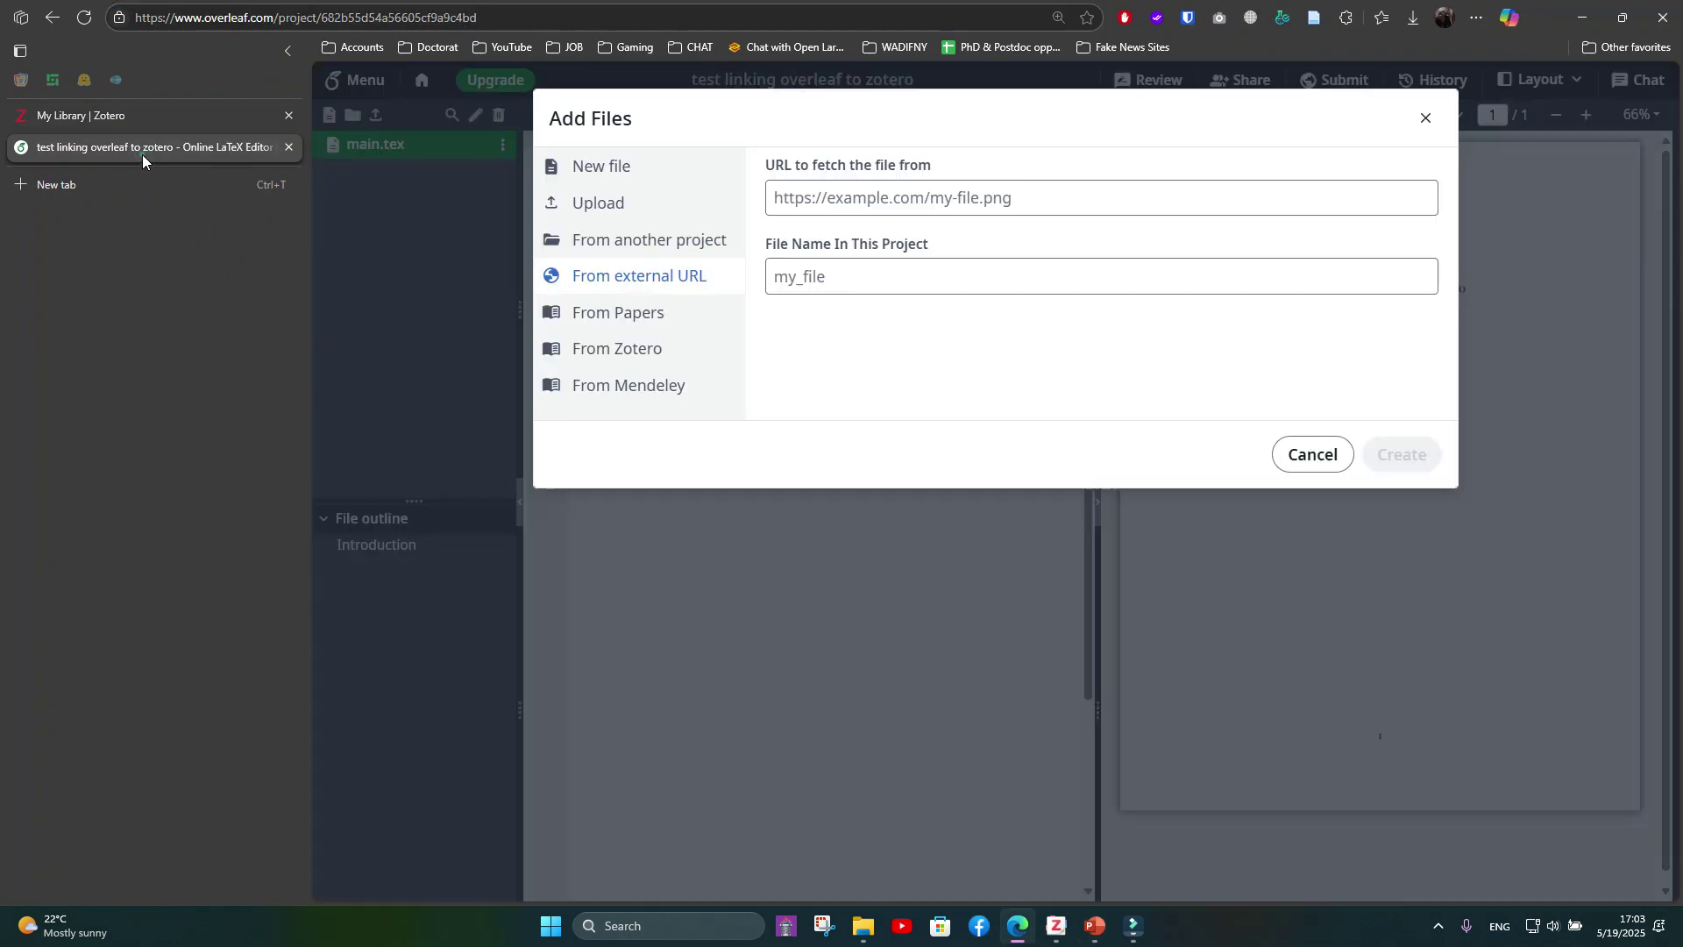
pyautogui.click(934, 197)
pyautogui.hotkey('ctrl', 'v')
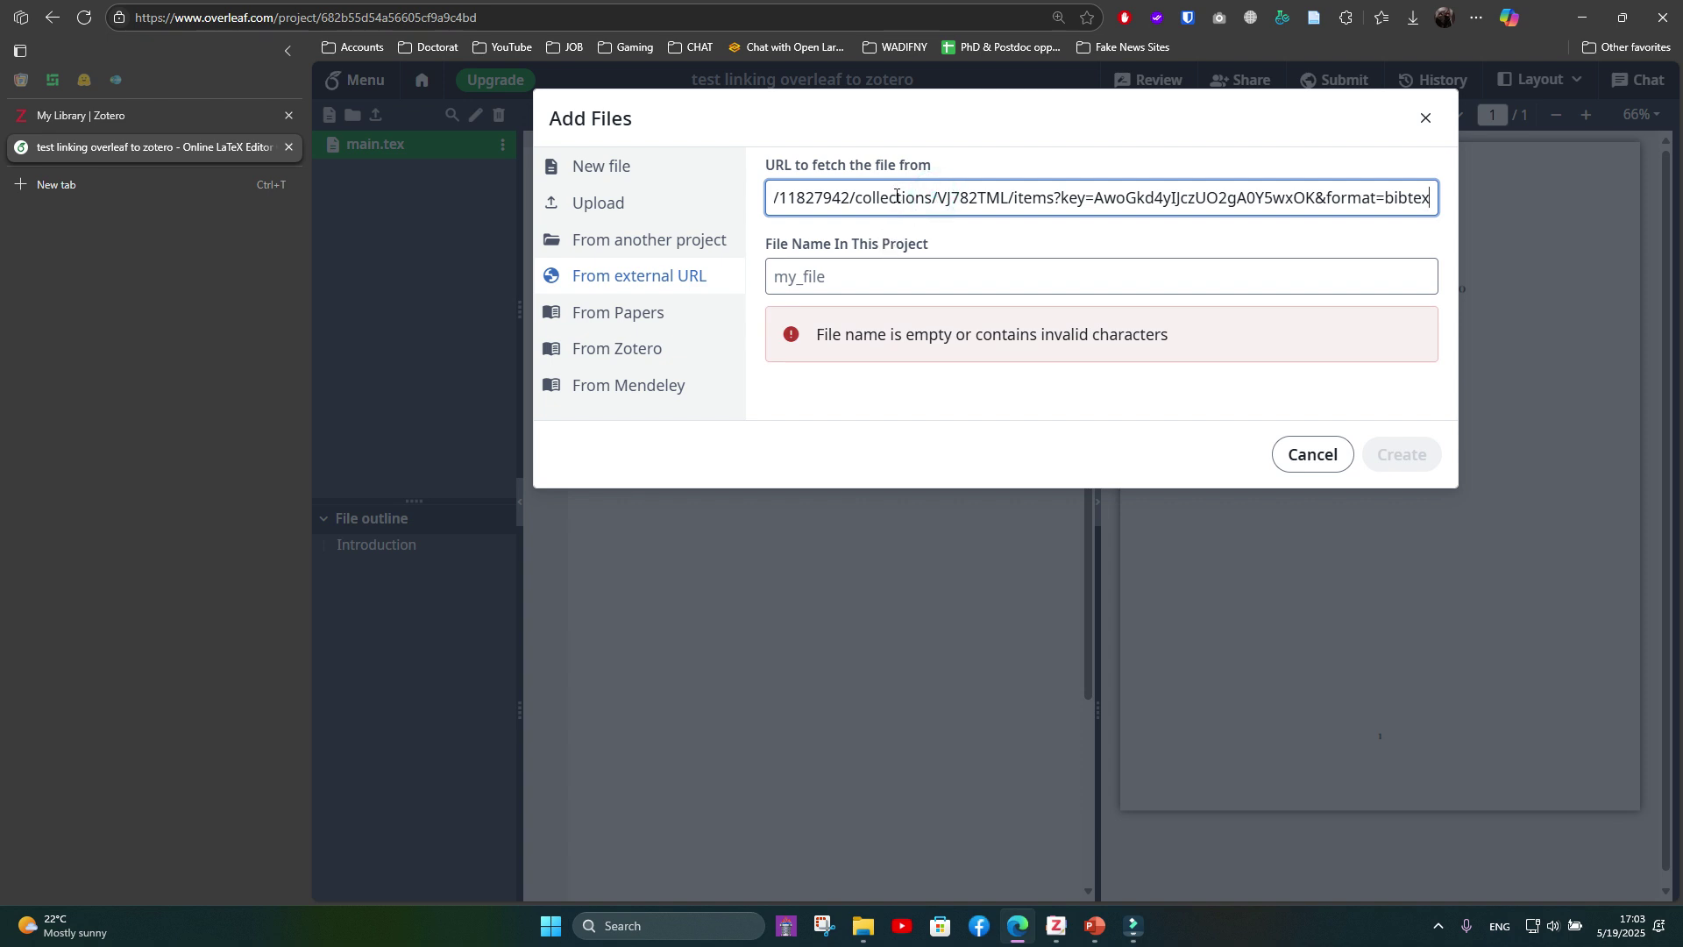
pyautogui.click(817, 269)
pyautogui.write('mybib')
pyautogui.click(866, 380)
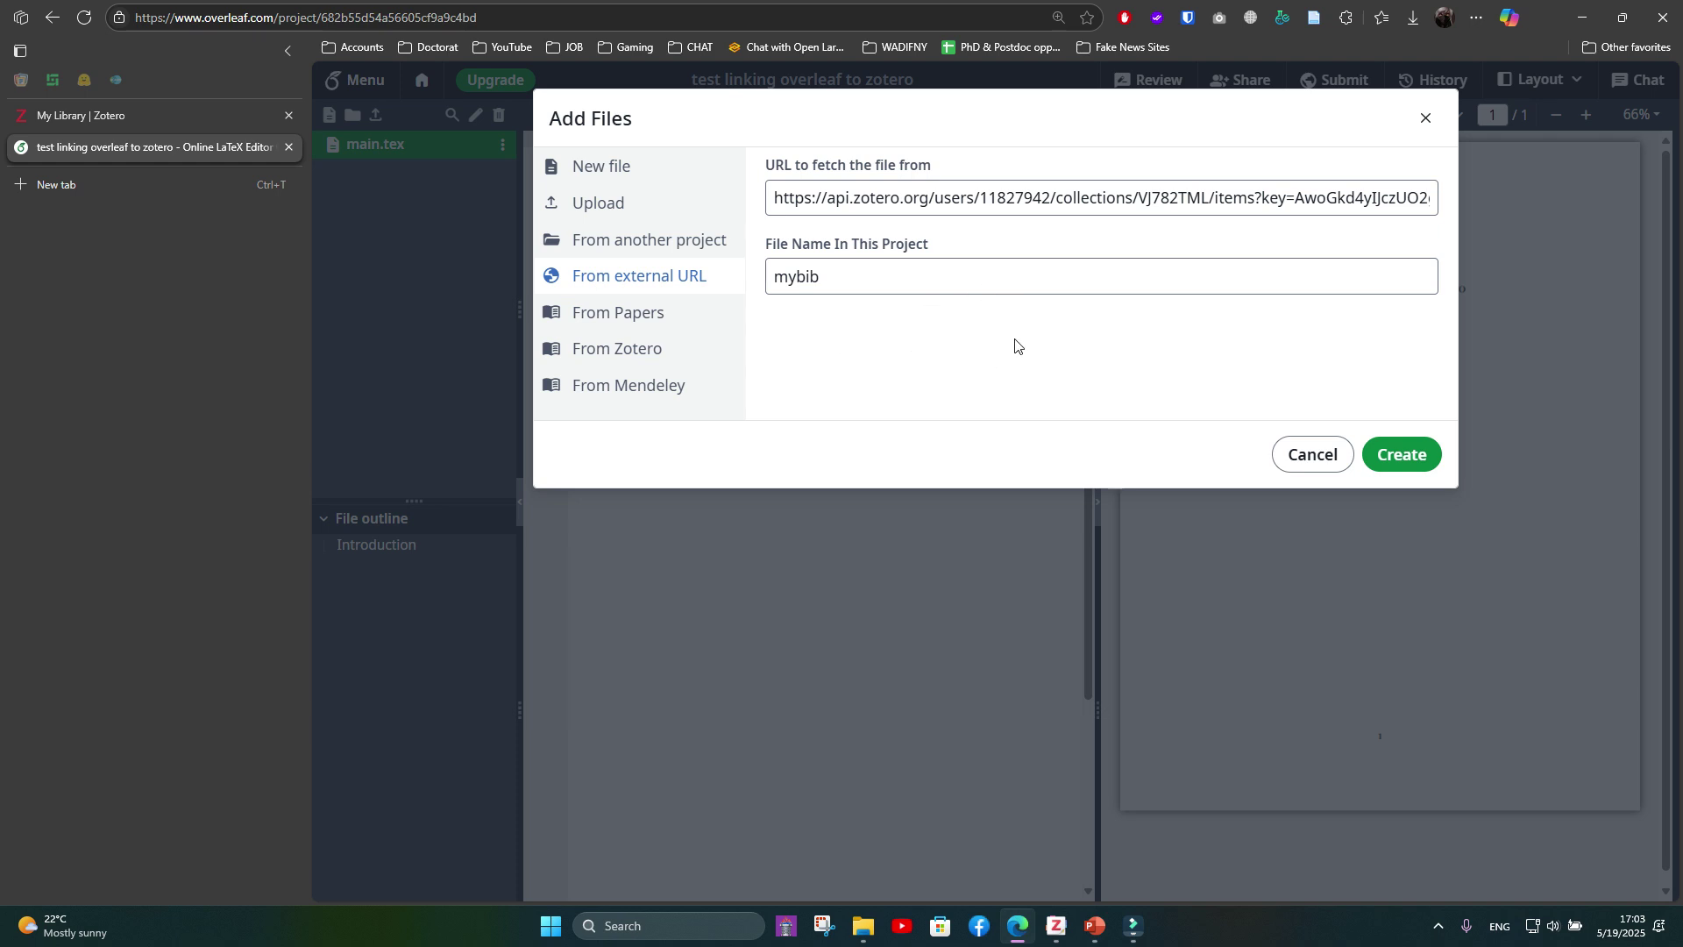
pyautogui.click(1389, 455)
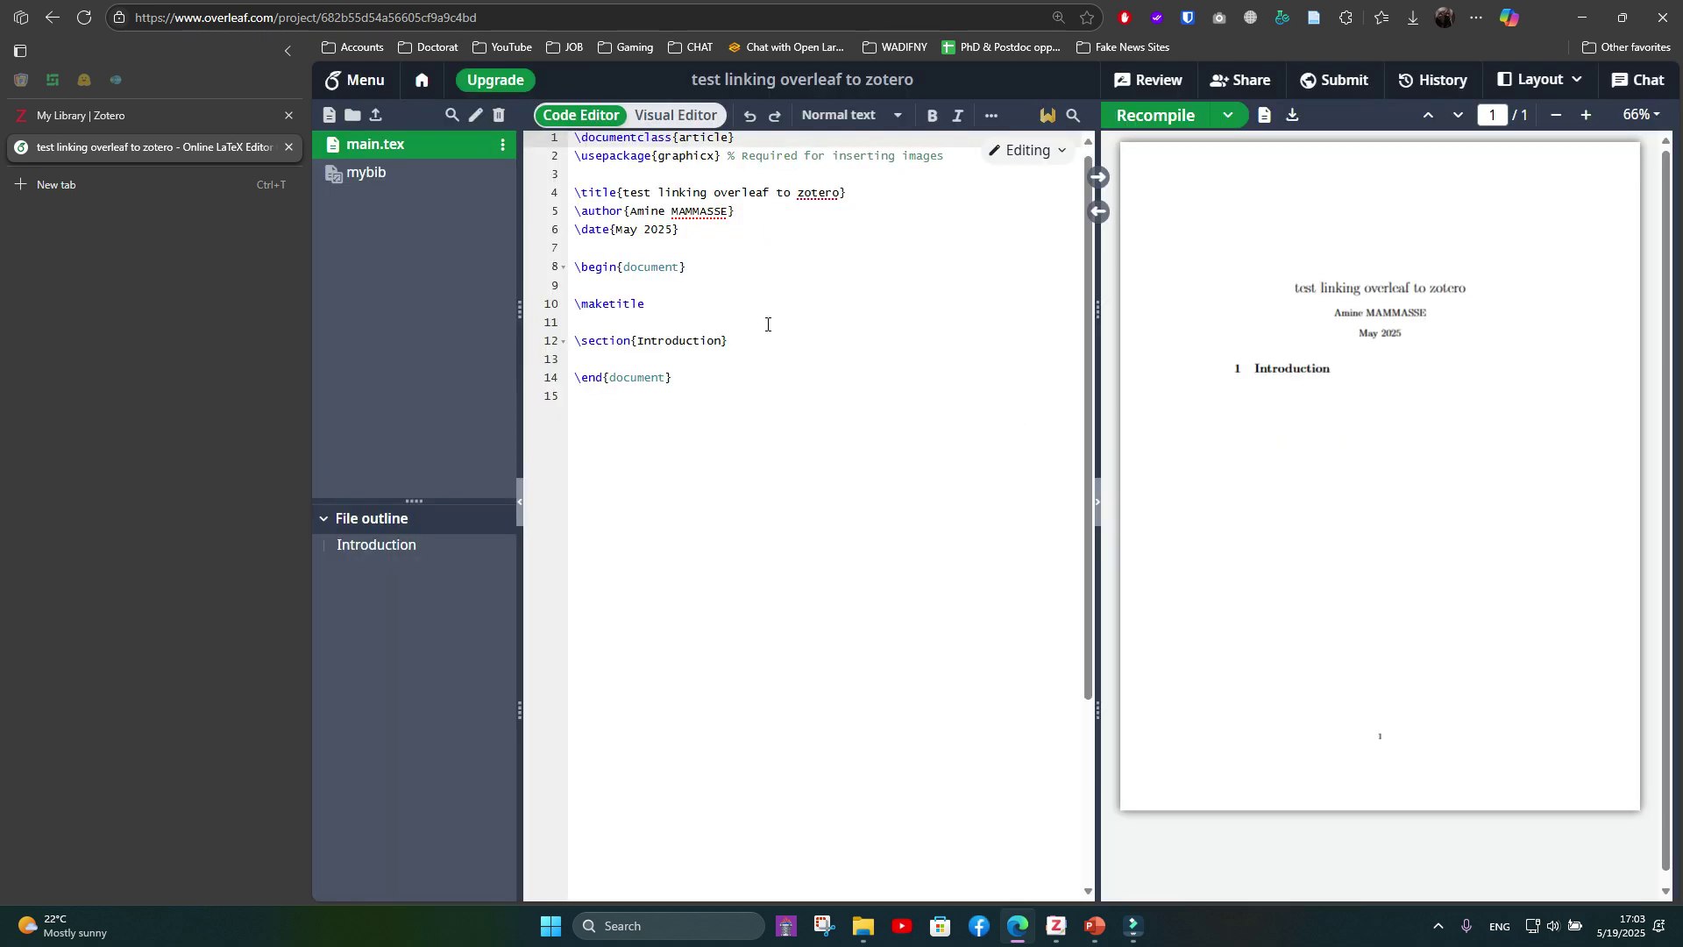
pyautogui.click(367, 173)
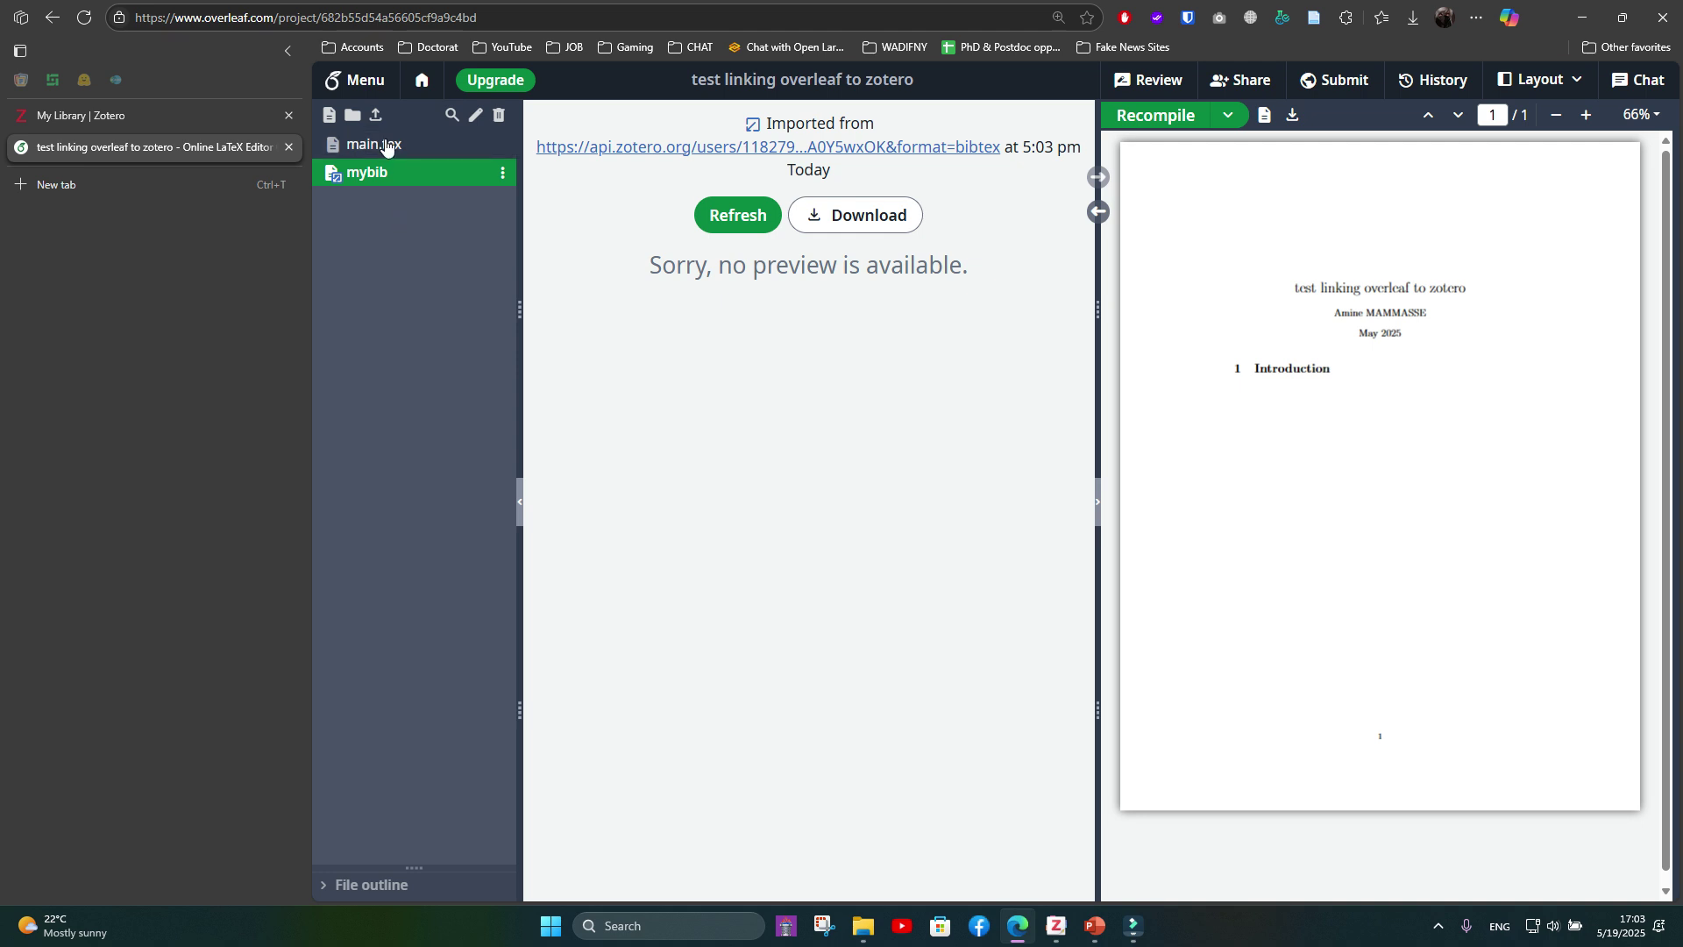
# Step: Download a copy of the imported mybib file from Overleaf's file tree
pyautogui.click(384, 145)
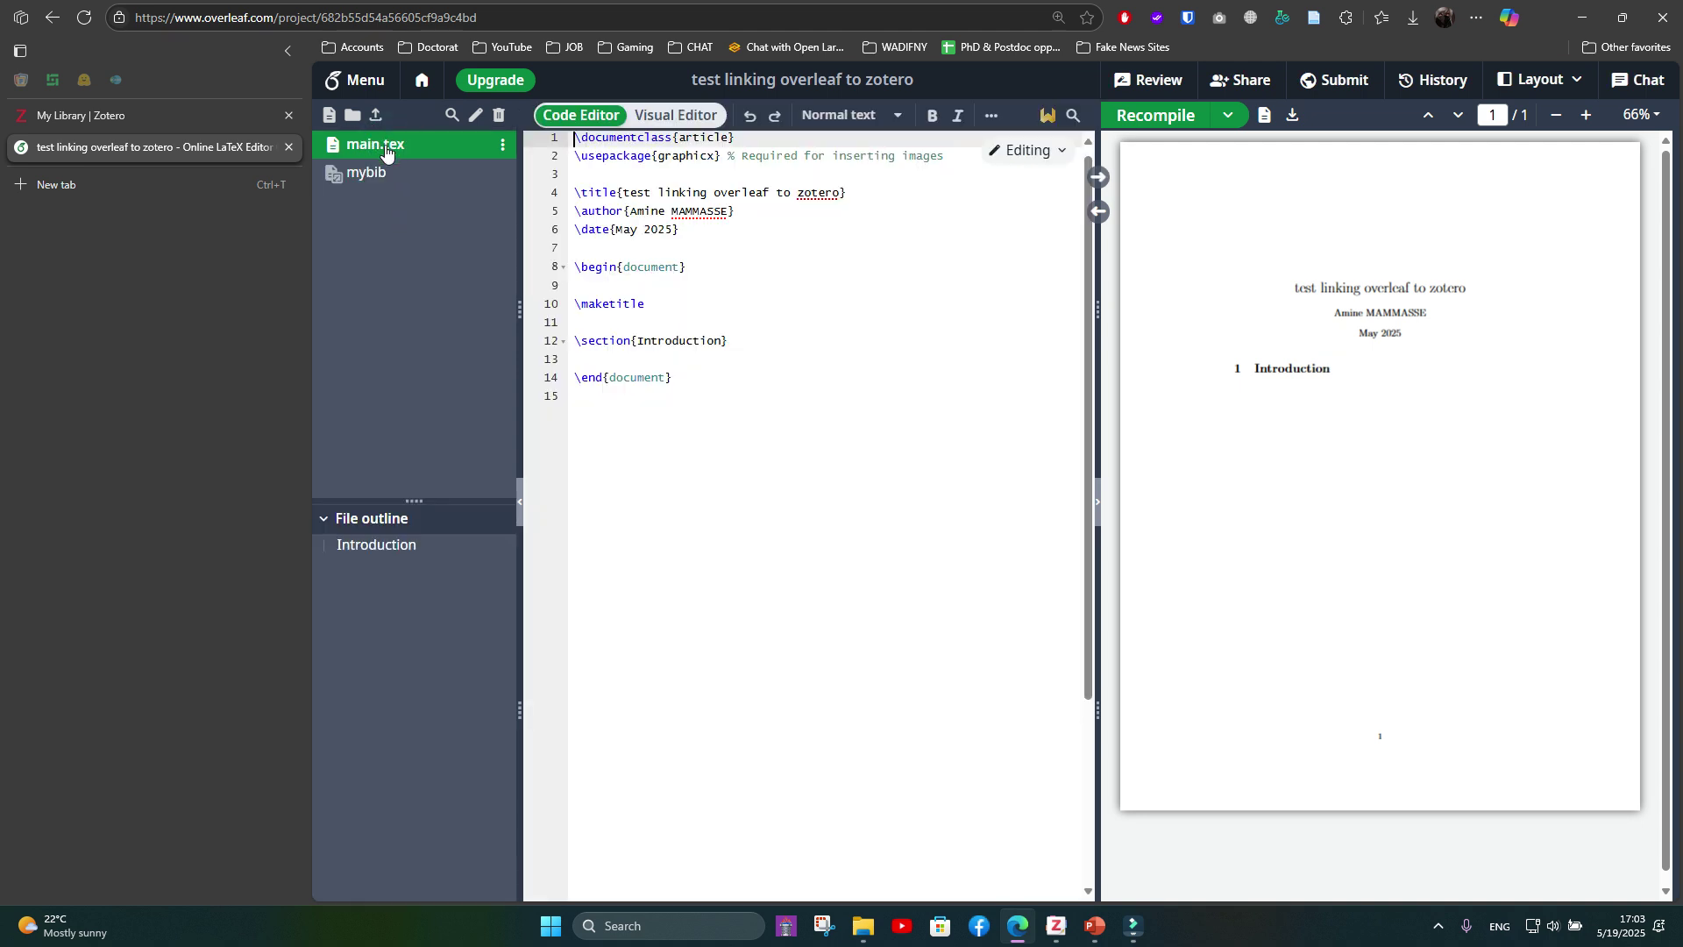
pyautogui.click(368, 172)
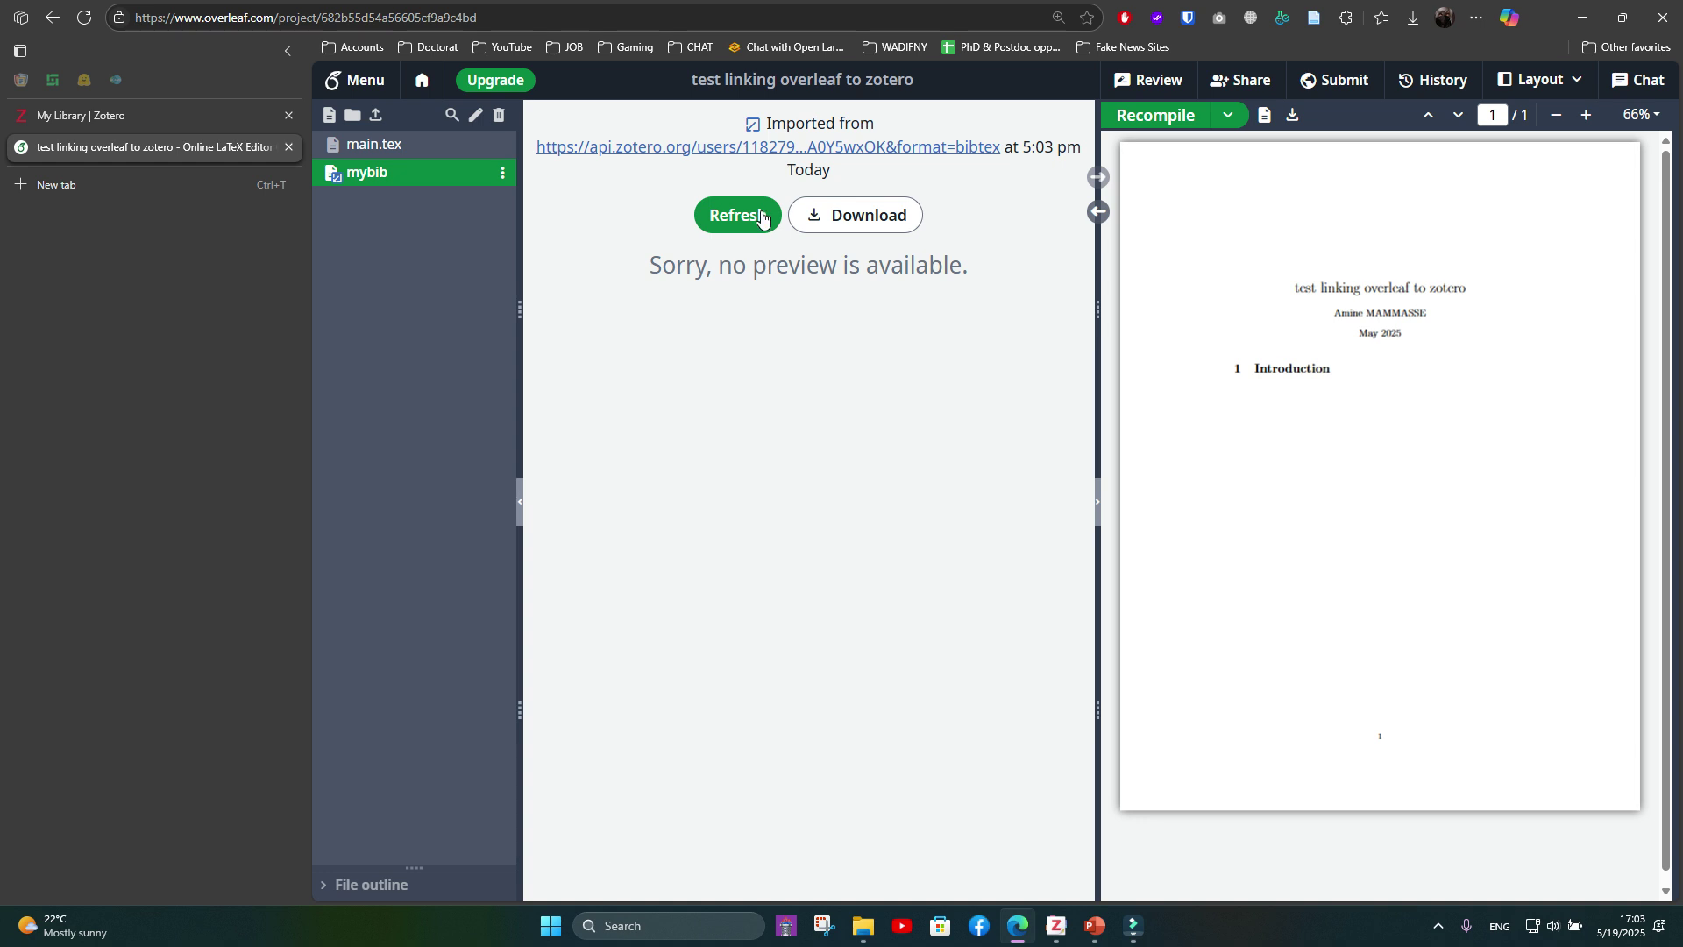
pyautogui.click(884, 223)
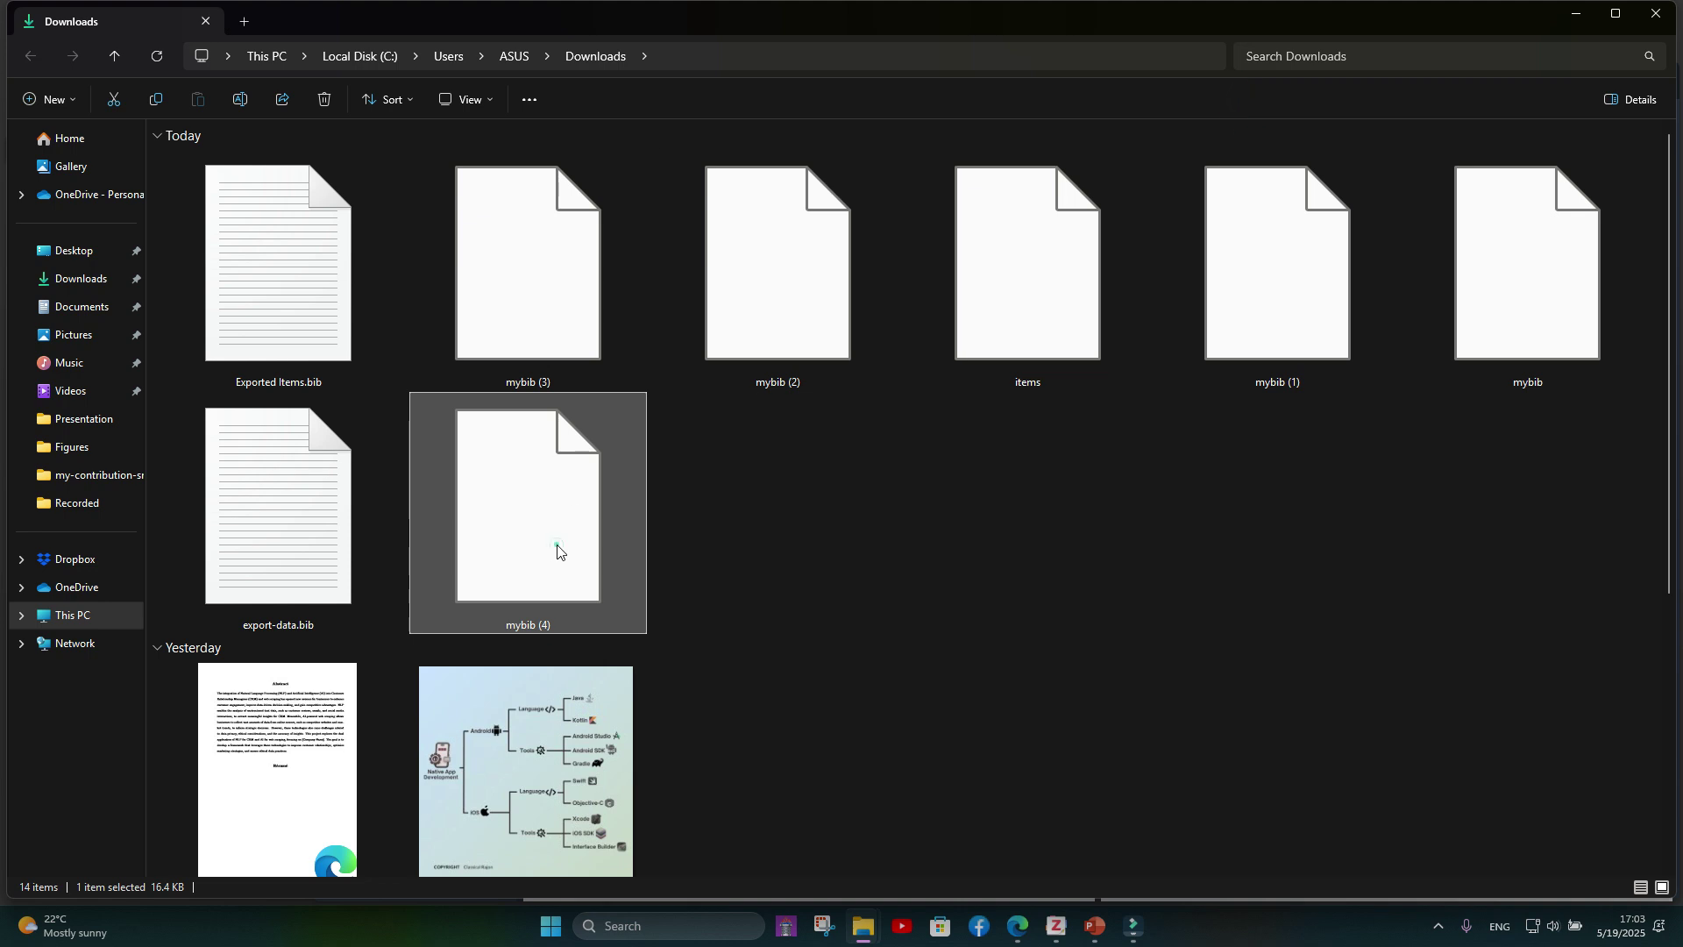
# Step: Review mybib (4)'s BibTeX entries in Notepad, then close Notepad and the Downloads folder
pyautogui.doubleClick(557, 550)
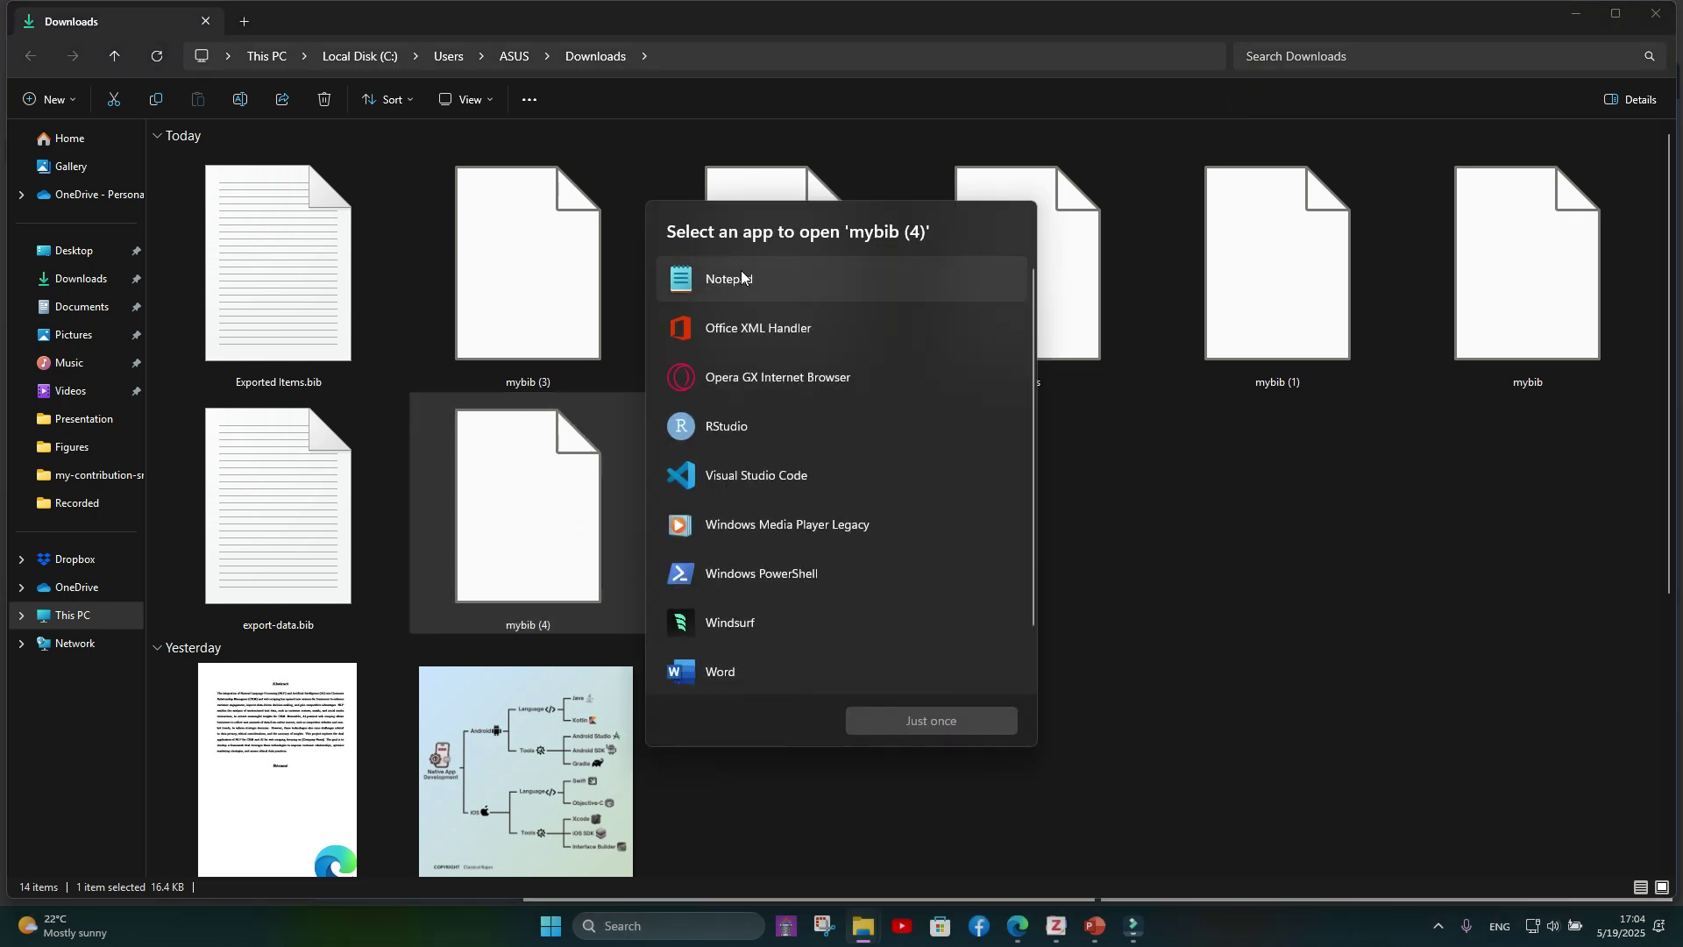
pyautogui.click(740, 273)
pyautogui.doubleClick(742, 288)
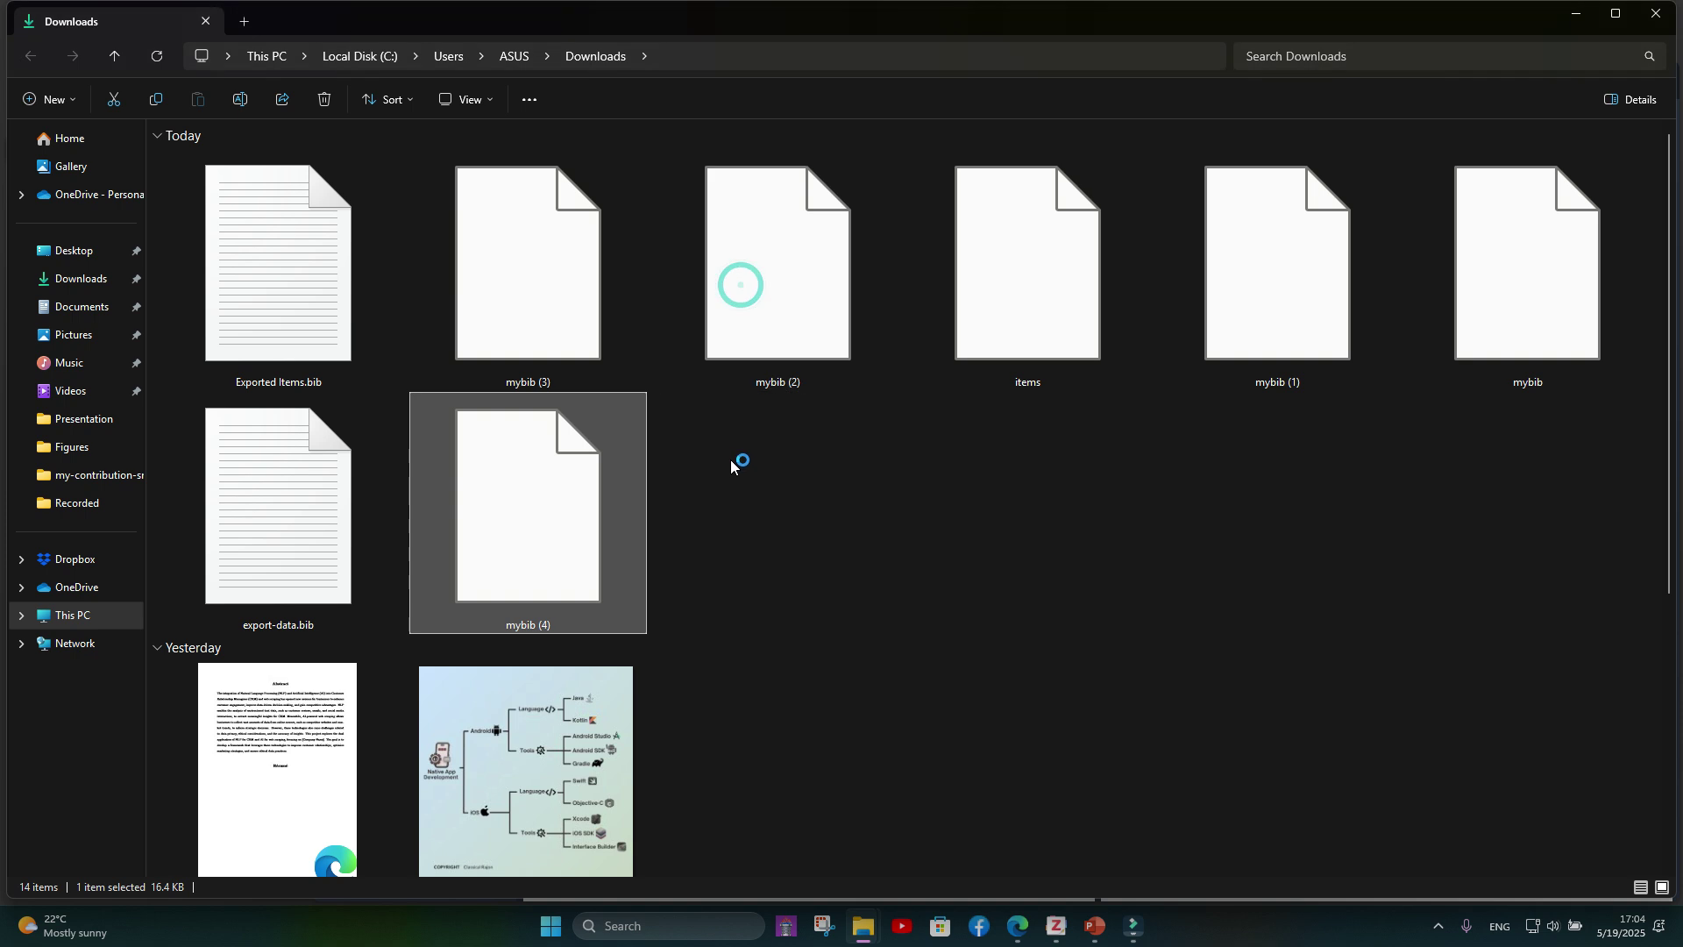
pyautogui.scroll(-20, 726, 451)
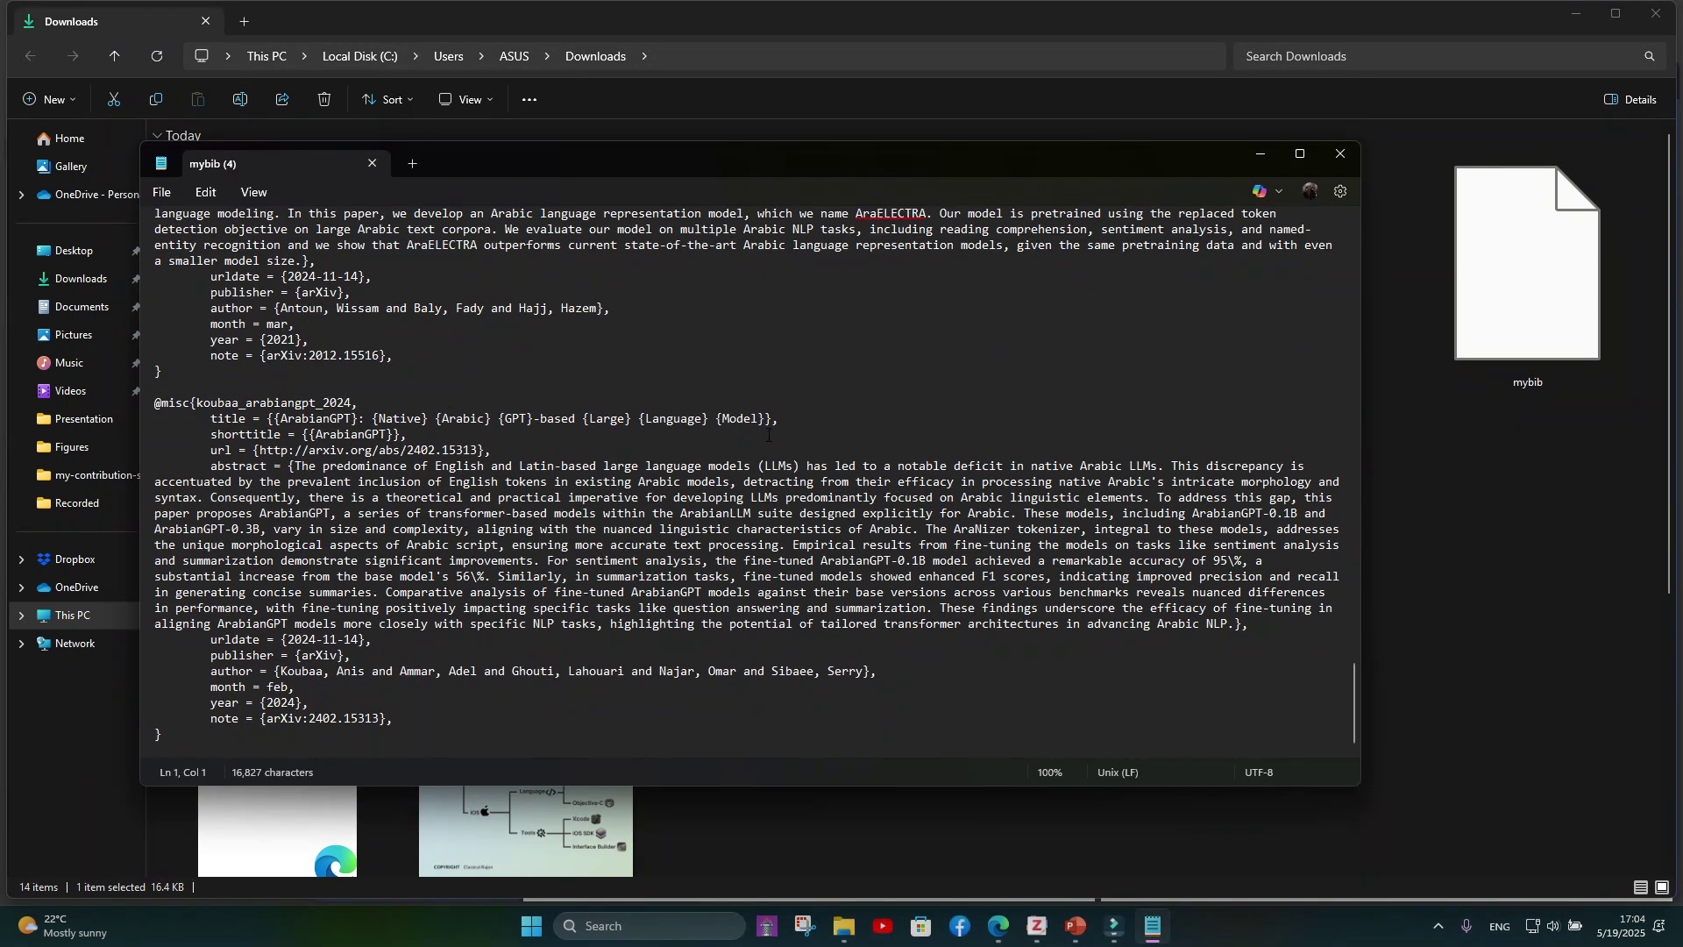
pyautogui.click(1340, 153)
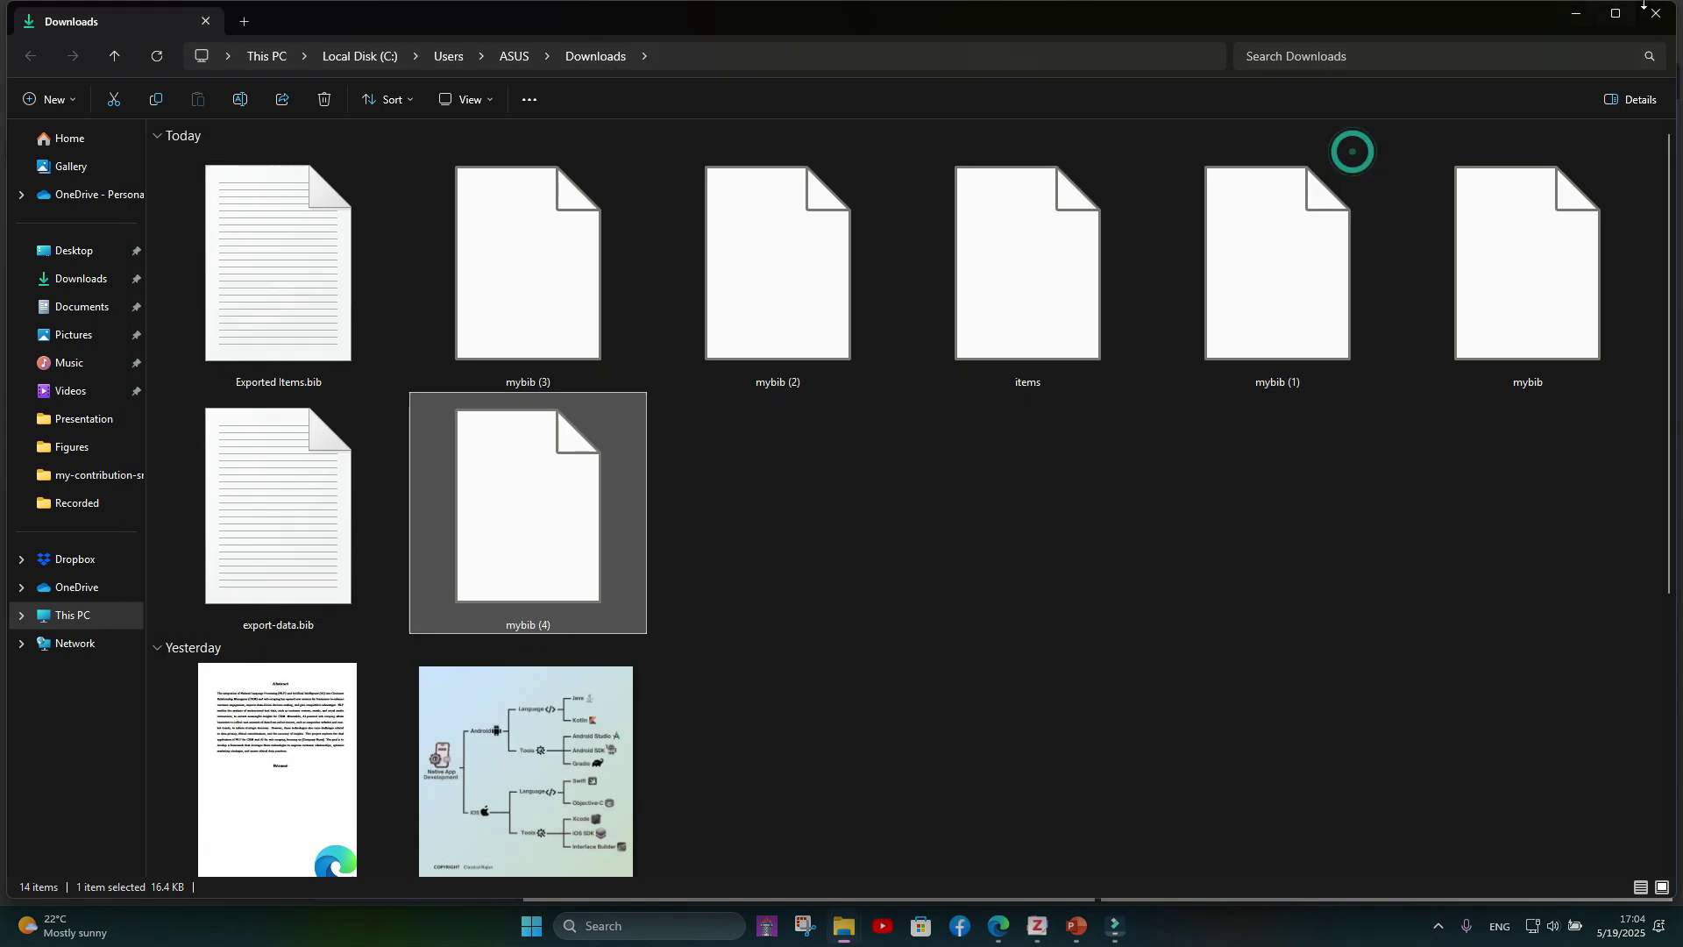
pyautogui.click(1655, 10)
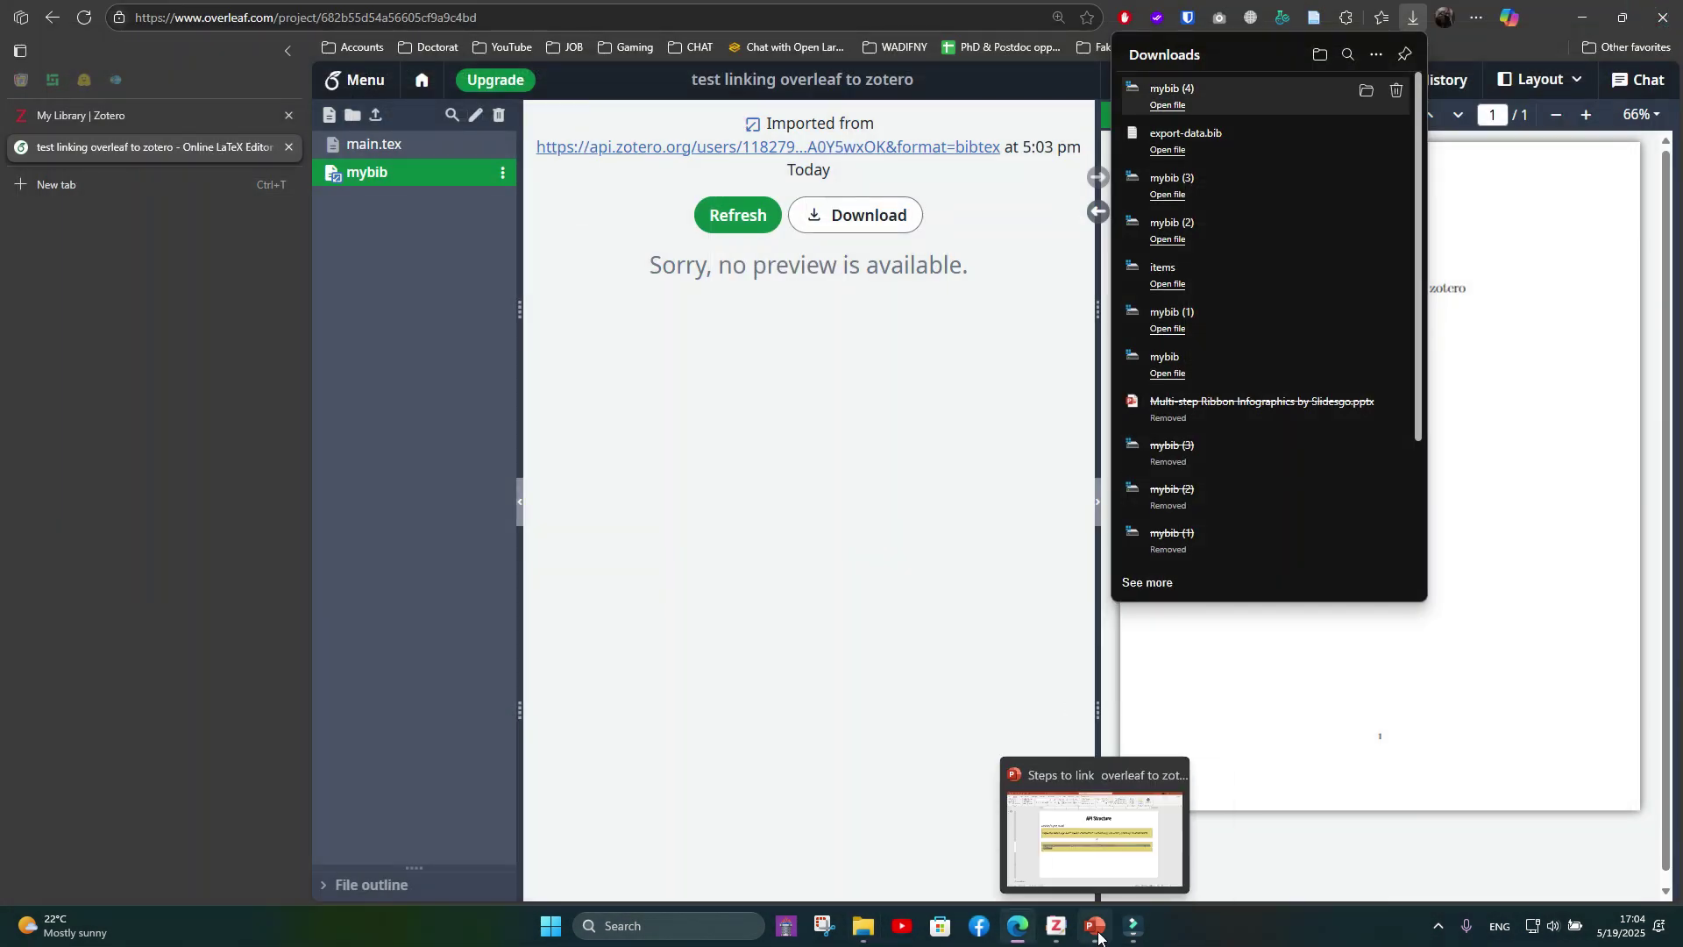
# Step: View the Steps To Link Overleaf With Zotero slide, then return to Edge and dismiss the downloads list
pyautogui.click(1097, 931)
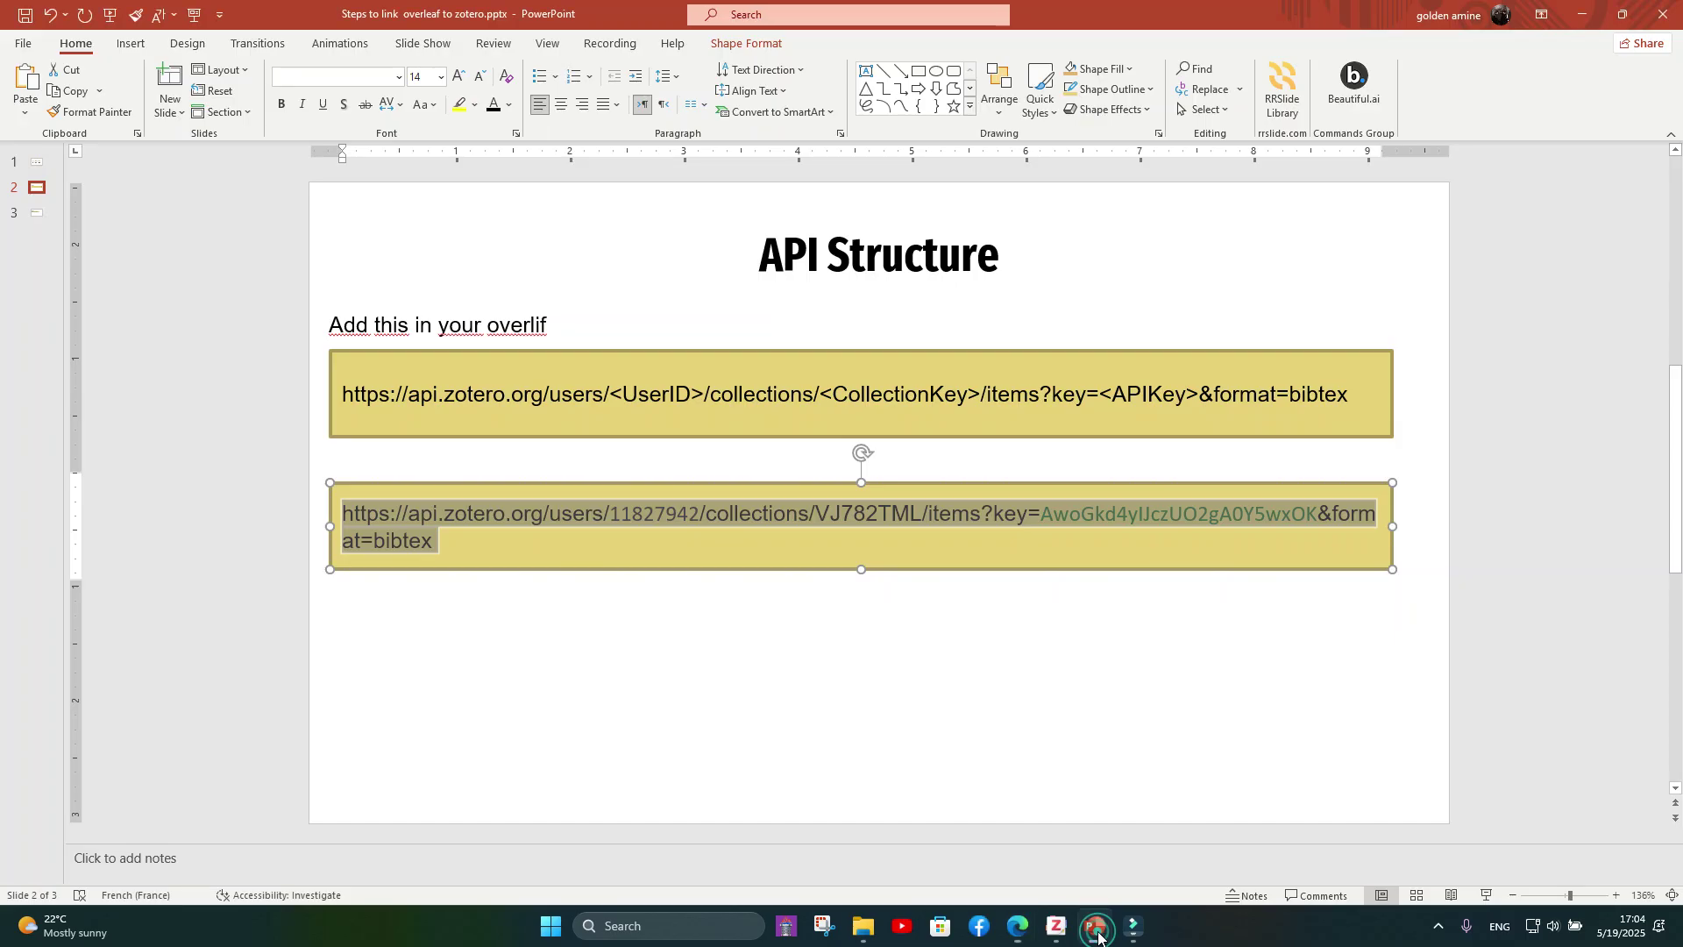
pyautogui.click(36, 161)
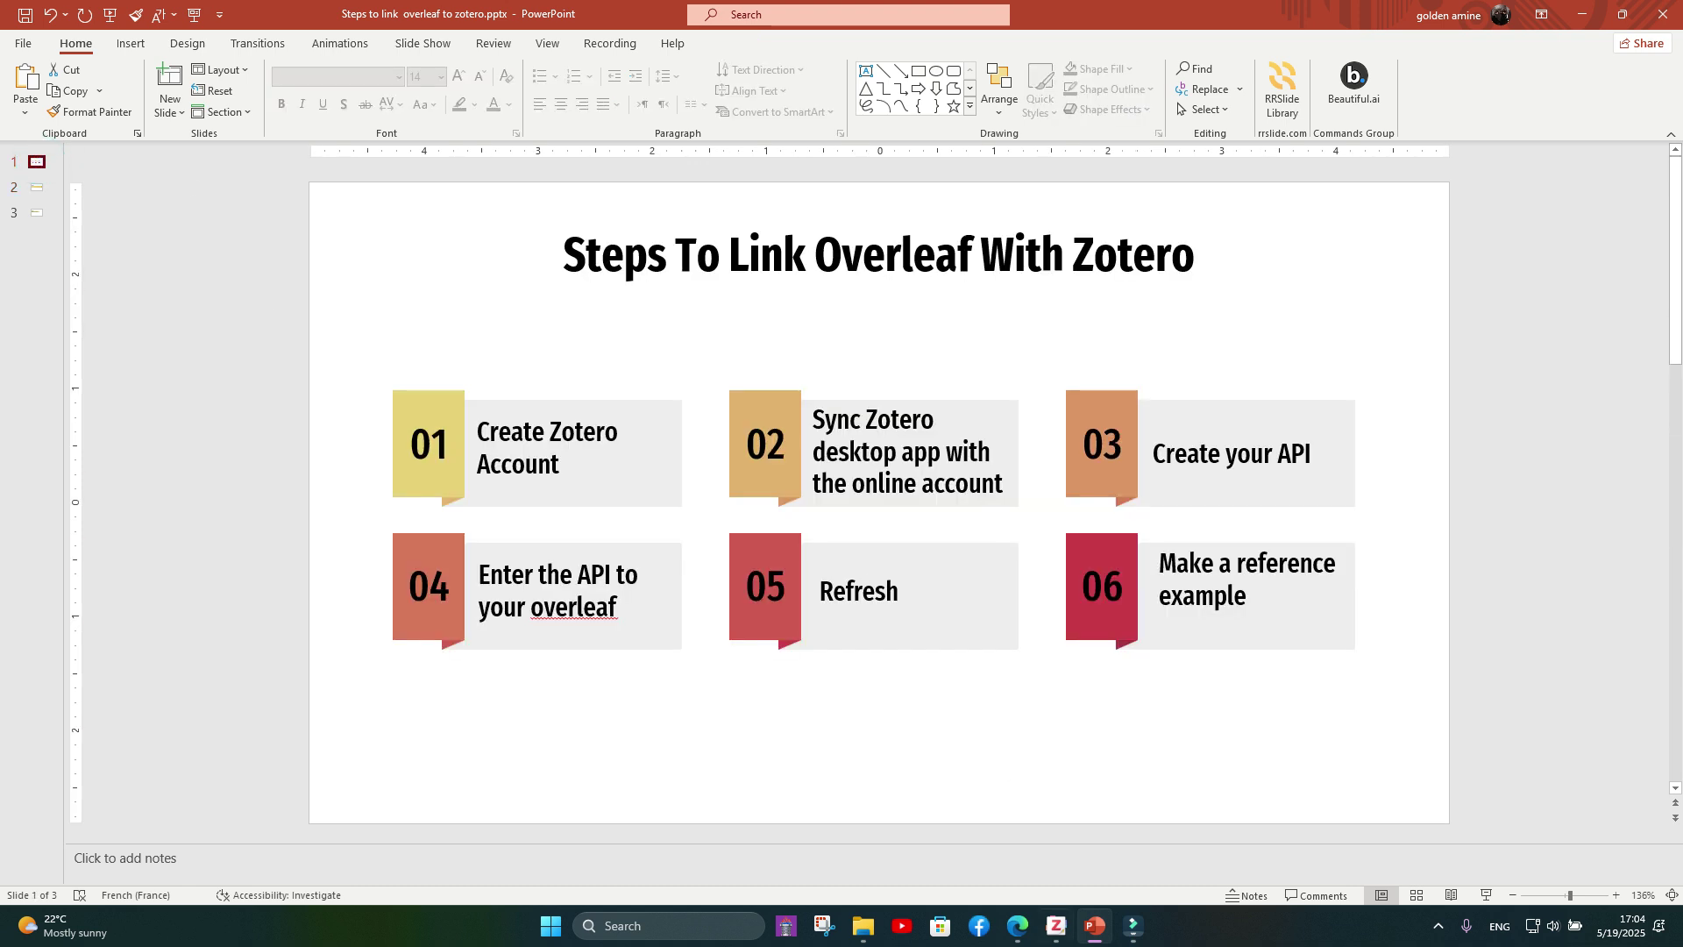
pyautogui.moveTo(1017, 926)
pyautogui.click(1000, 829)
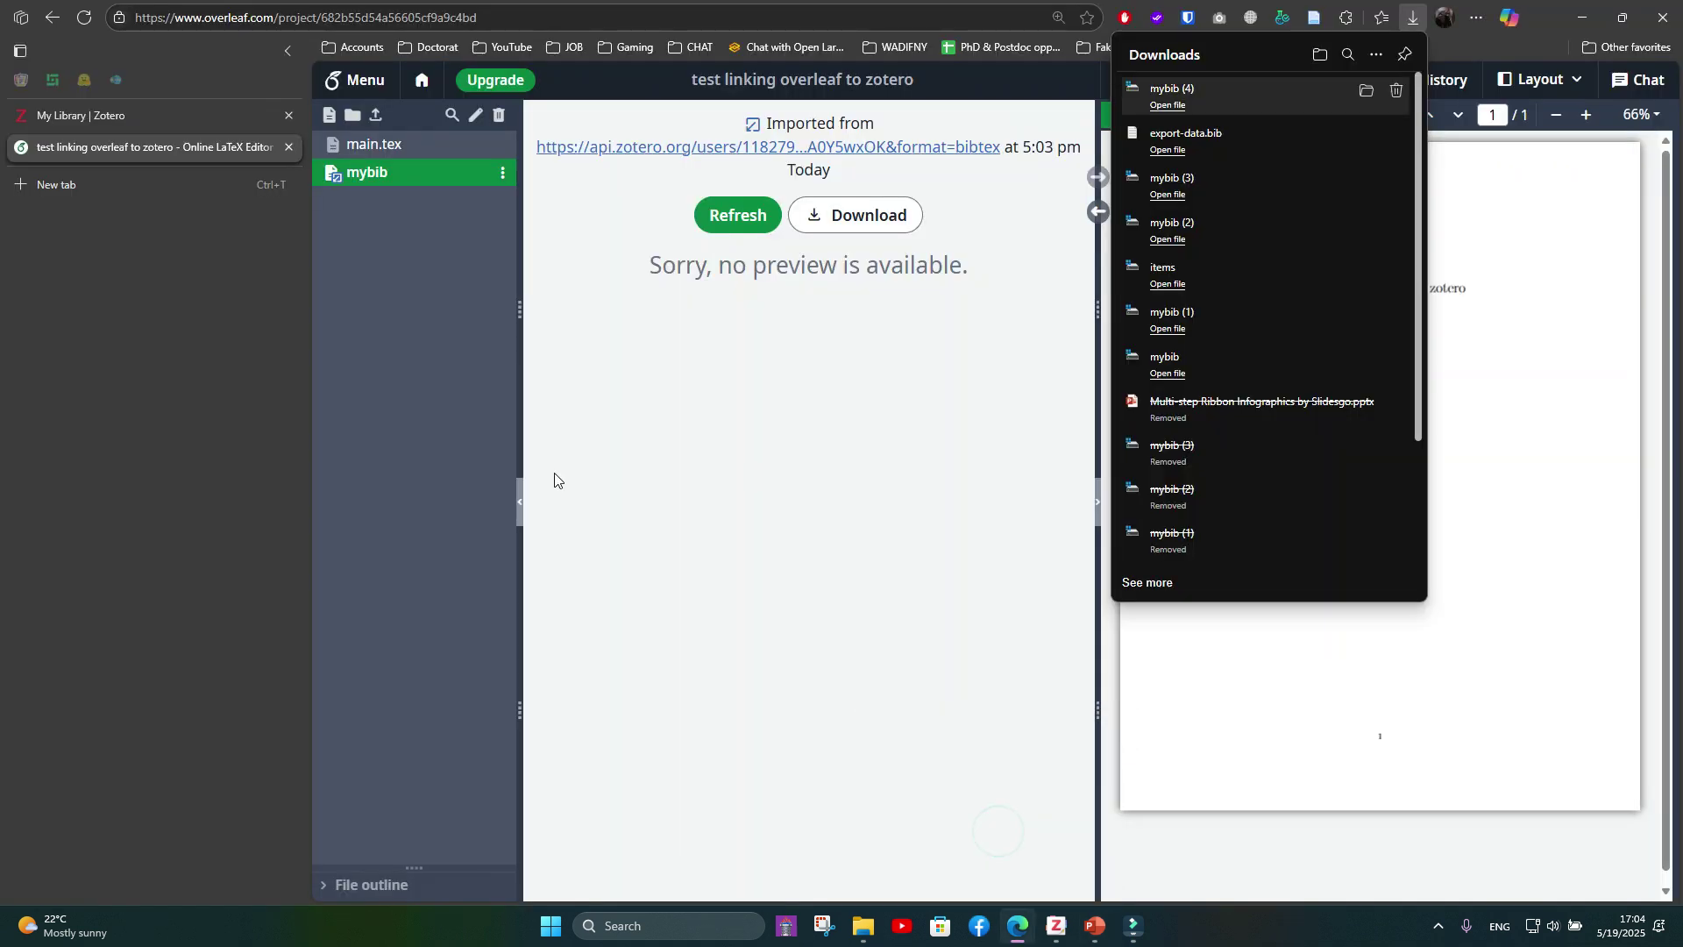
pyautogui.click(554, 480)
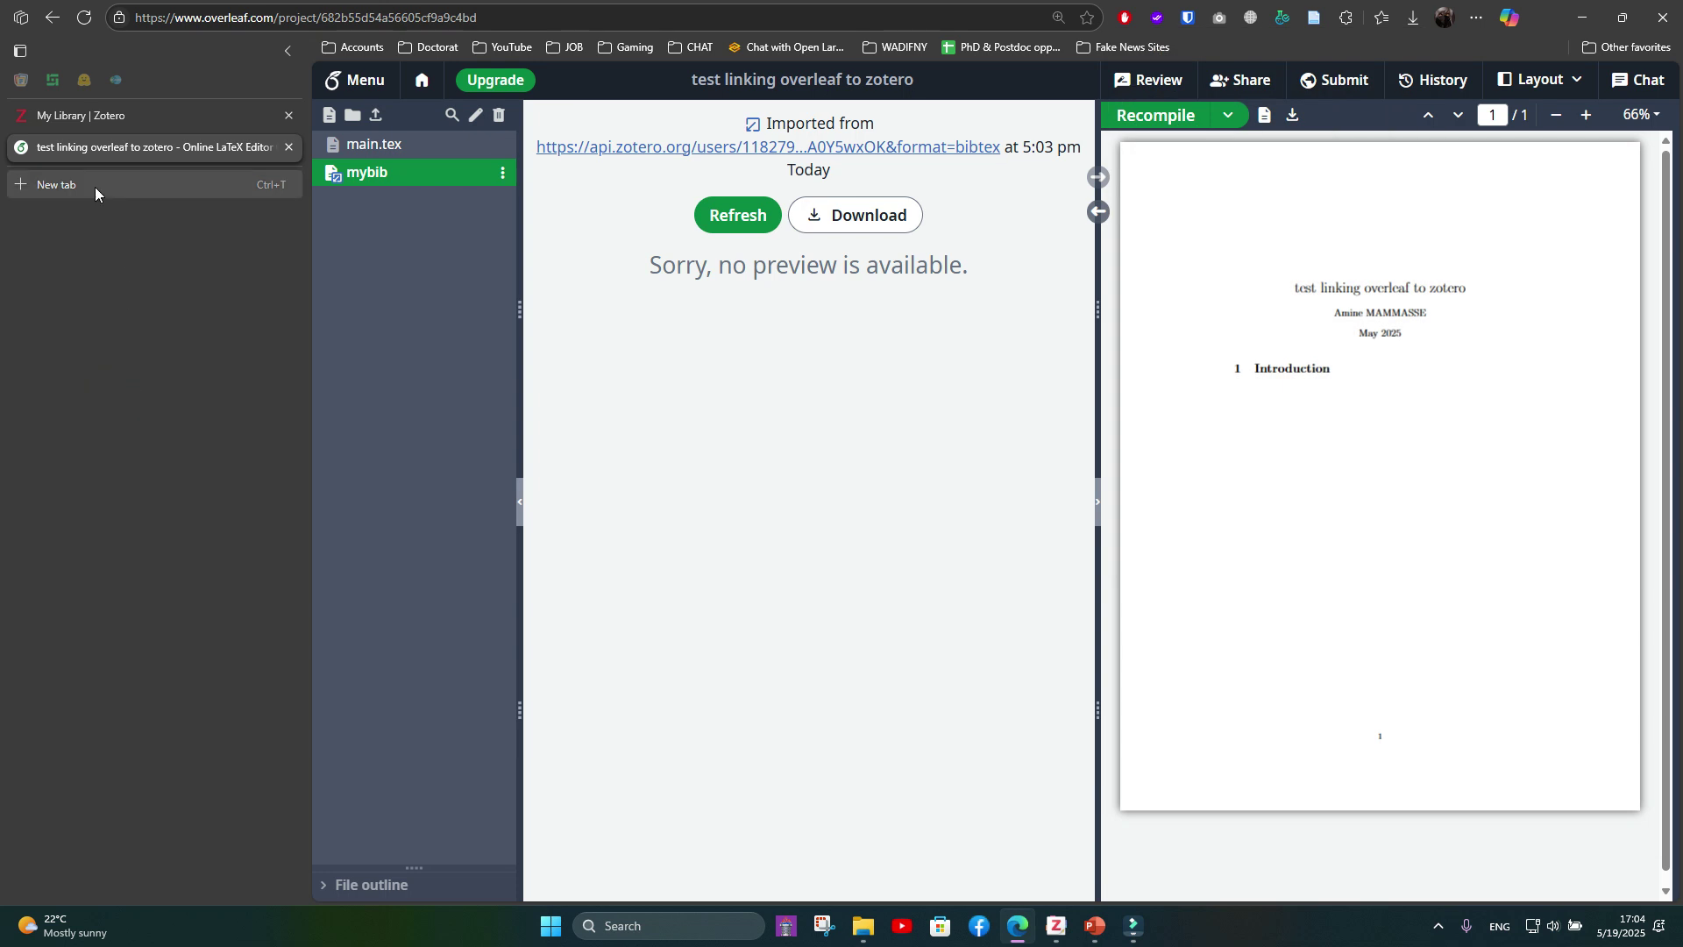
# Step: Search for 'google scholar' in a new Edge tab and open the Google Scholar site
pyautogui.click(95, 186)
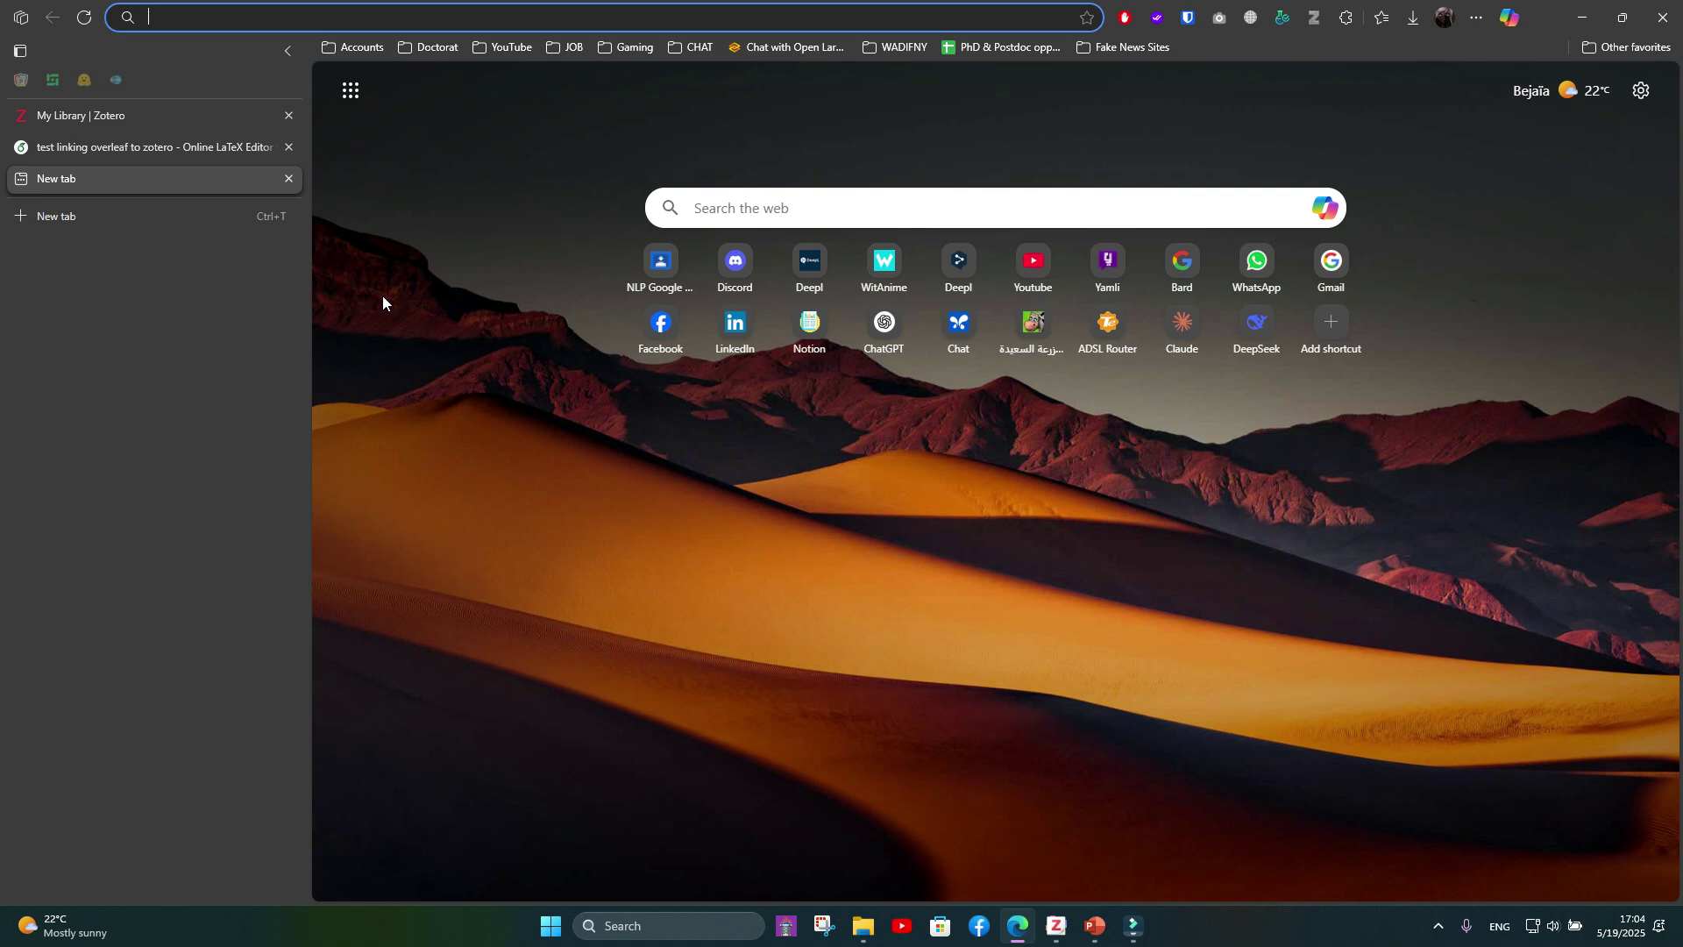
pyautogui.write('googlr')
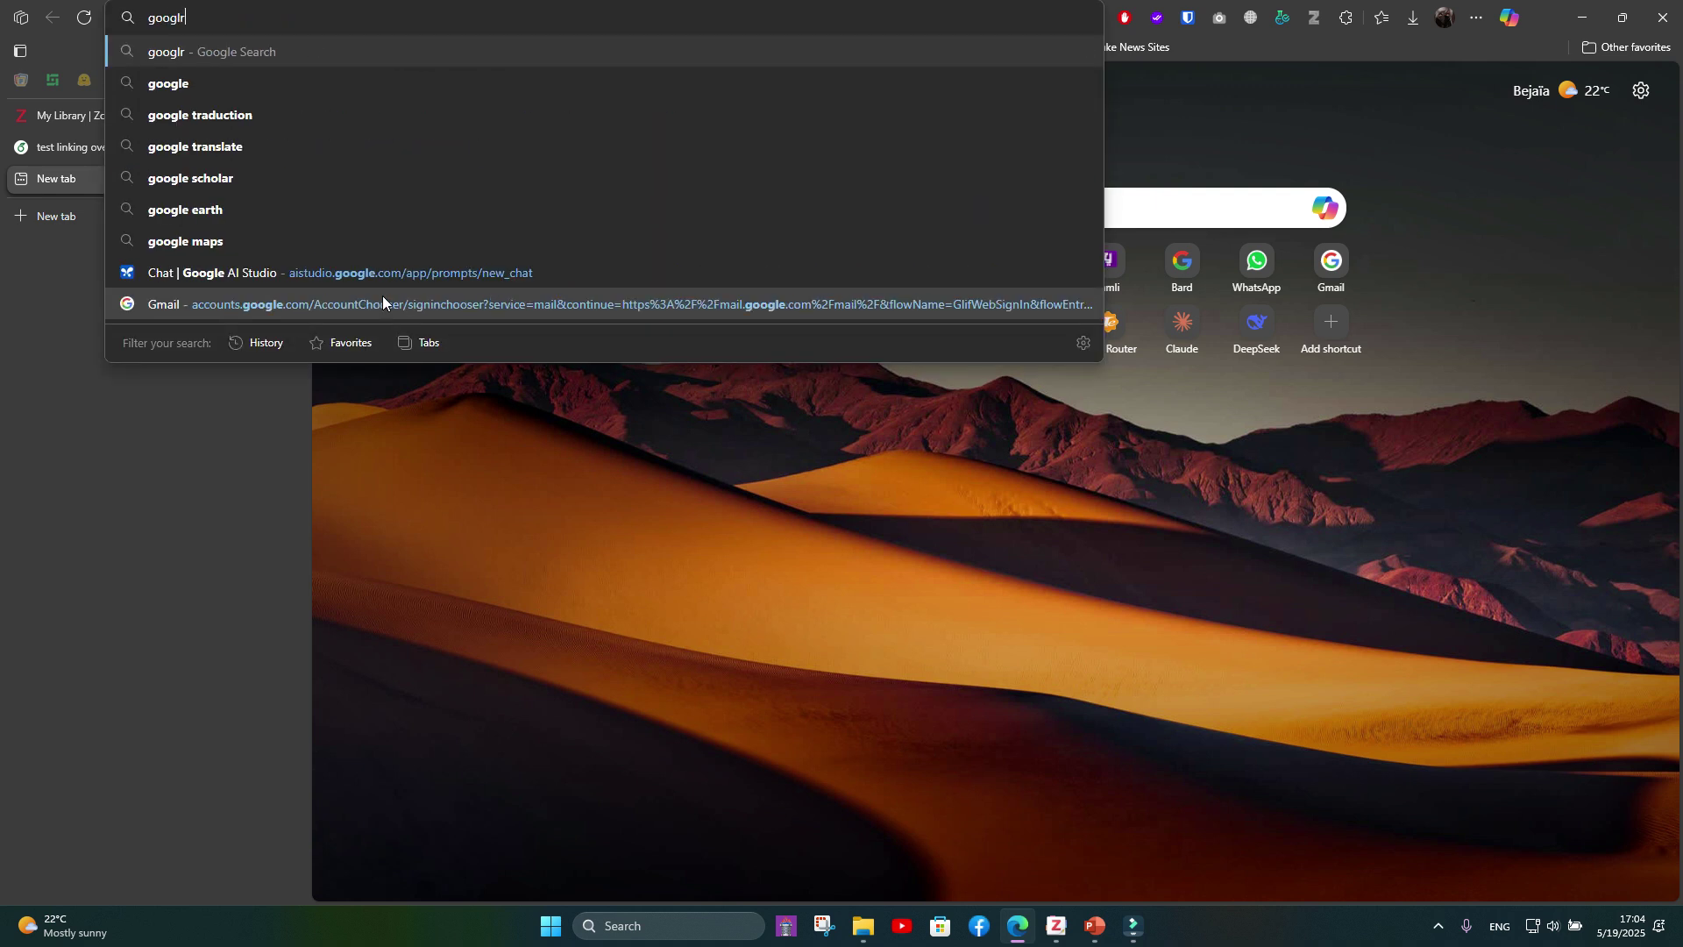
pyautogui.press('BackSpace')
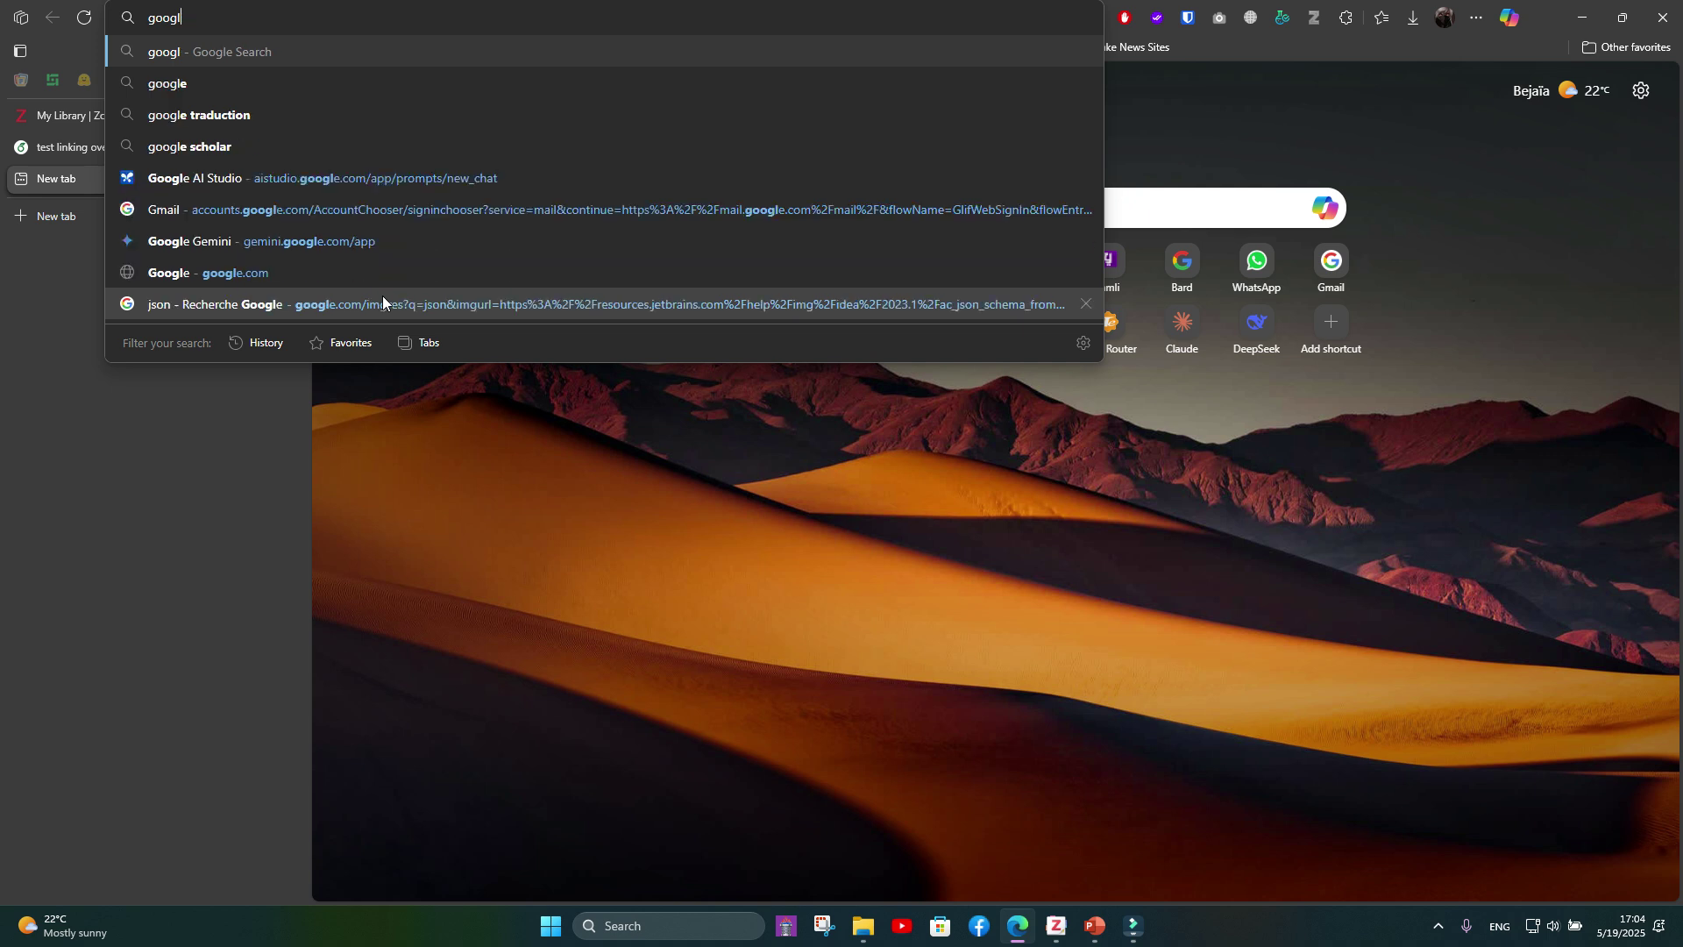
pyautogui.write('e scholar')
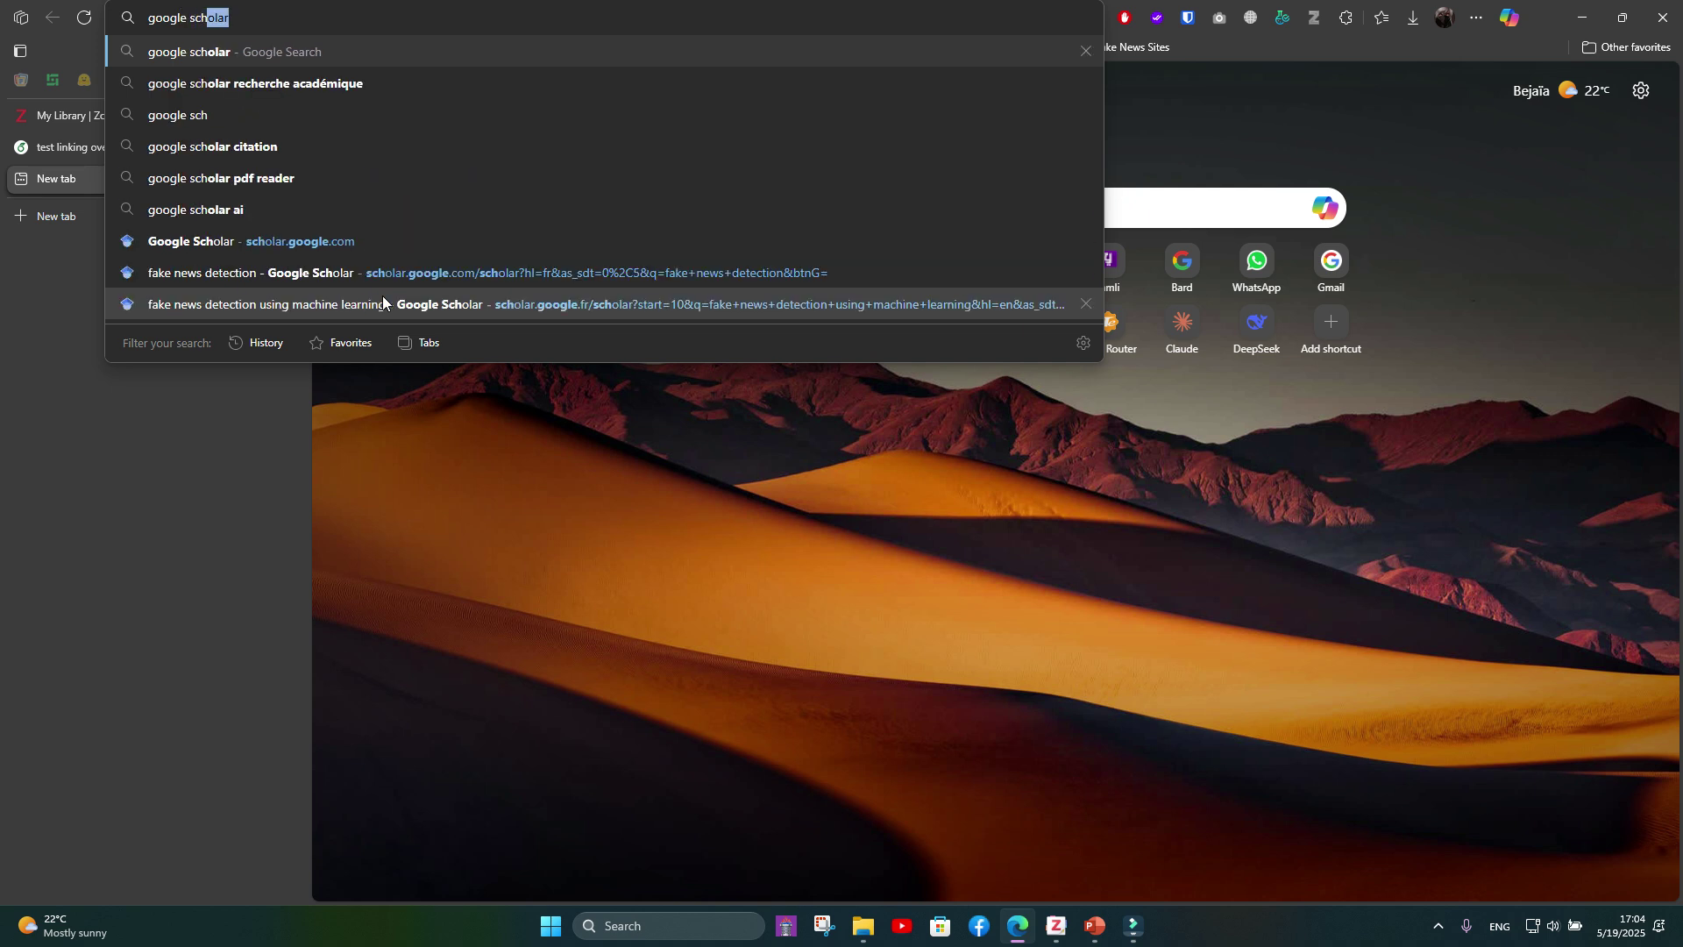
pyautogui.press('Return')
pyautogui.click(618, 252)
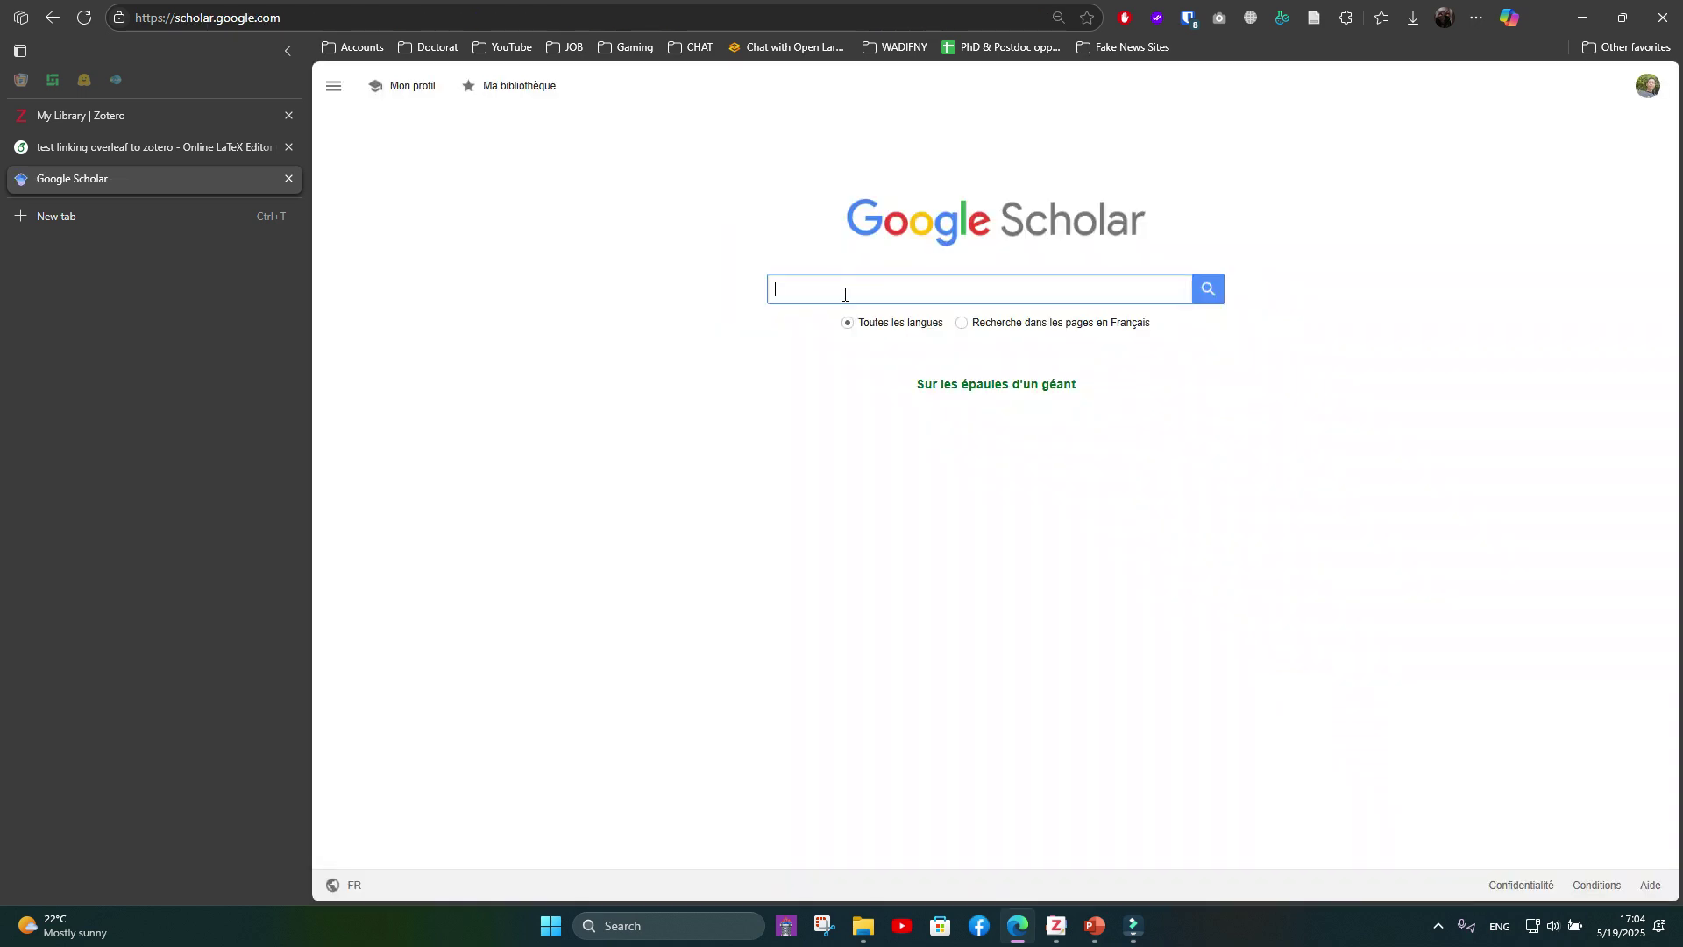
# Step: Search Scholar for fake news 2015 and open the 'Deception detection for news' article's full text
pyautogui.write('fa')
pyautogui.click(846, 307)
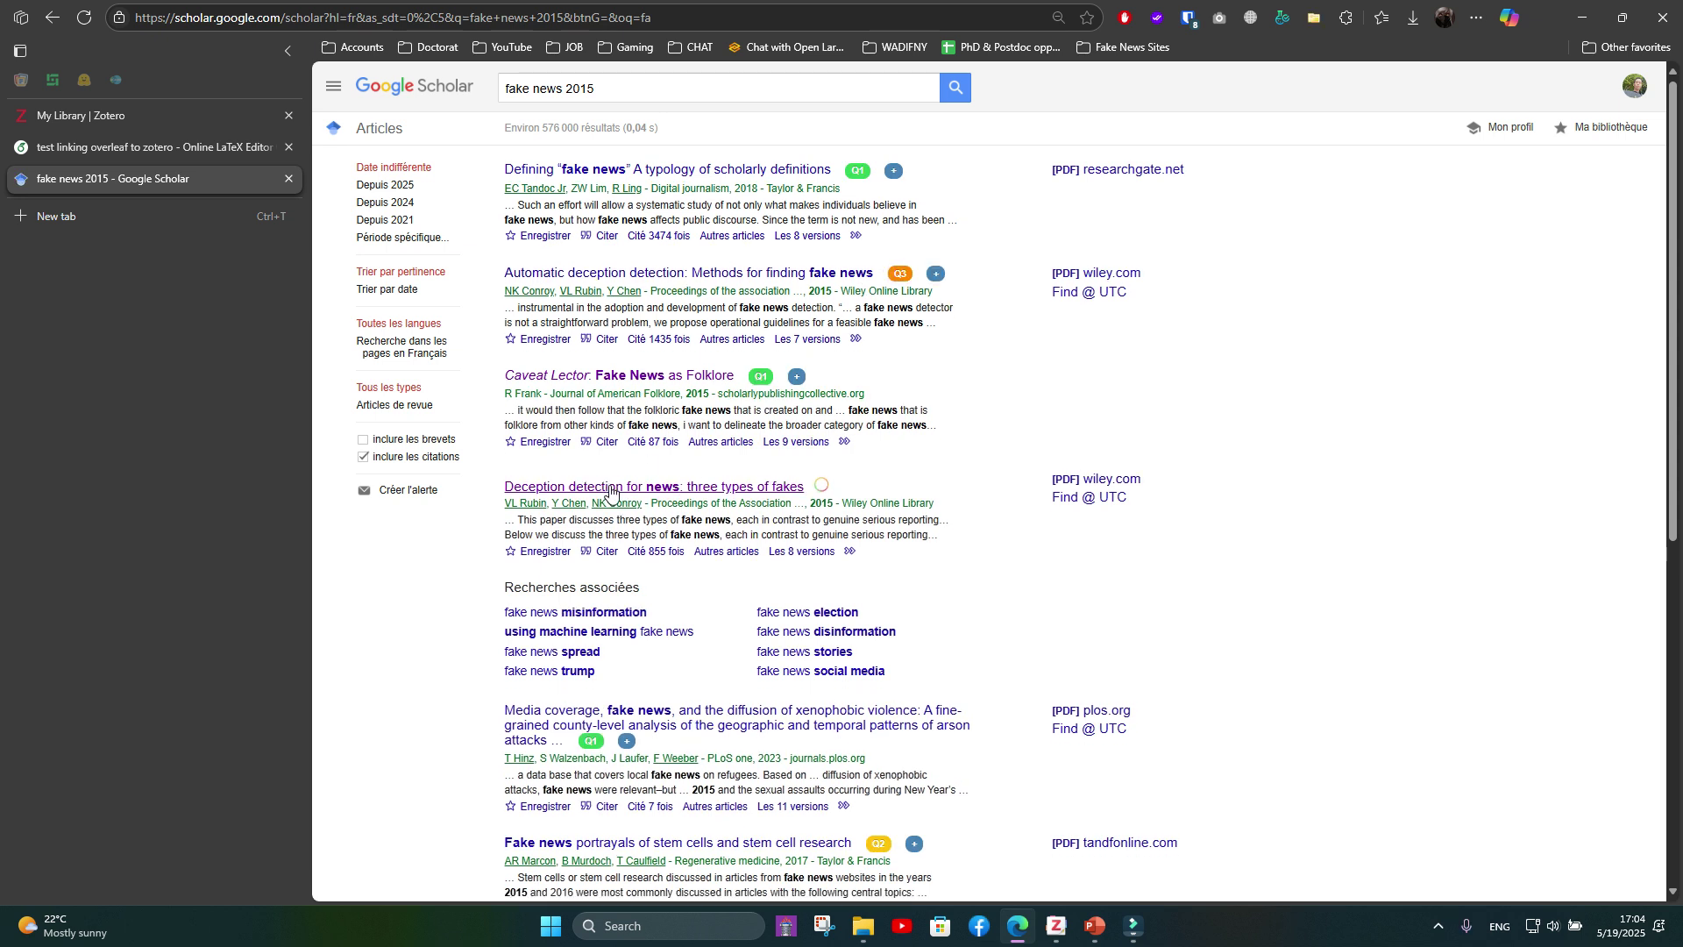
pyautogui.click(607, 480)
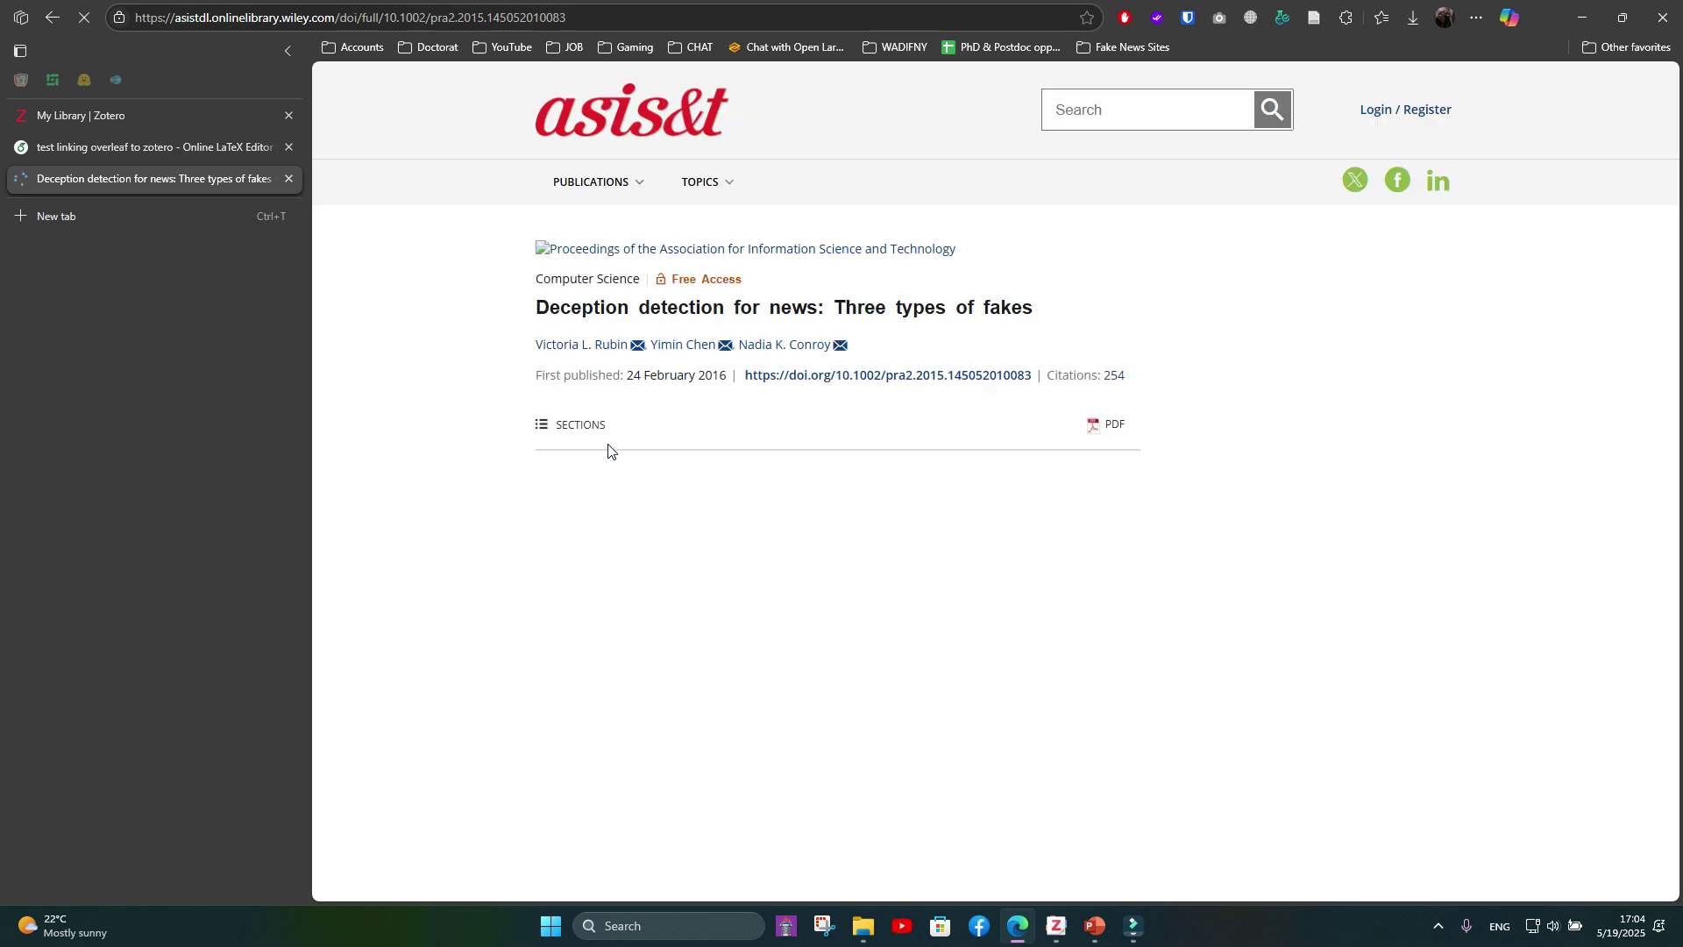
pyautogui.click(959, 473)
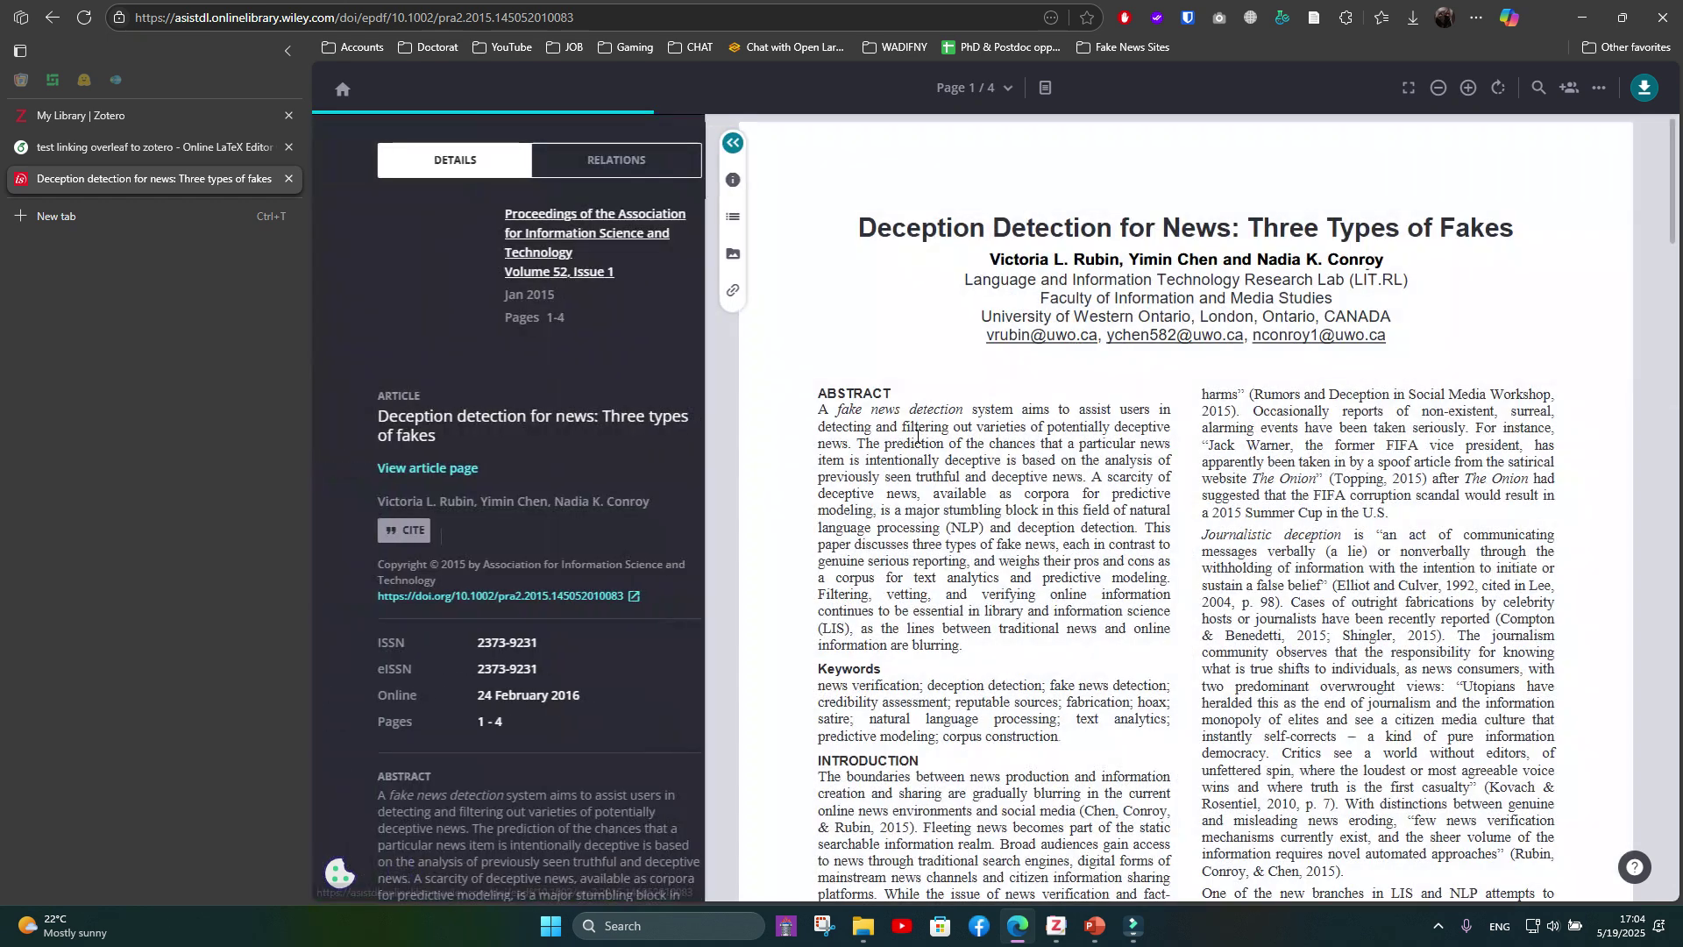
# Step: Copy the title 'Deception Detection for News' and search for it in the Zotero desktop library
pyautogui.moveTo(862, 229); pyautogui.dragTo(1234, 233)
pyautogui.hotkey('ctrl', 'c')
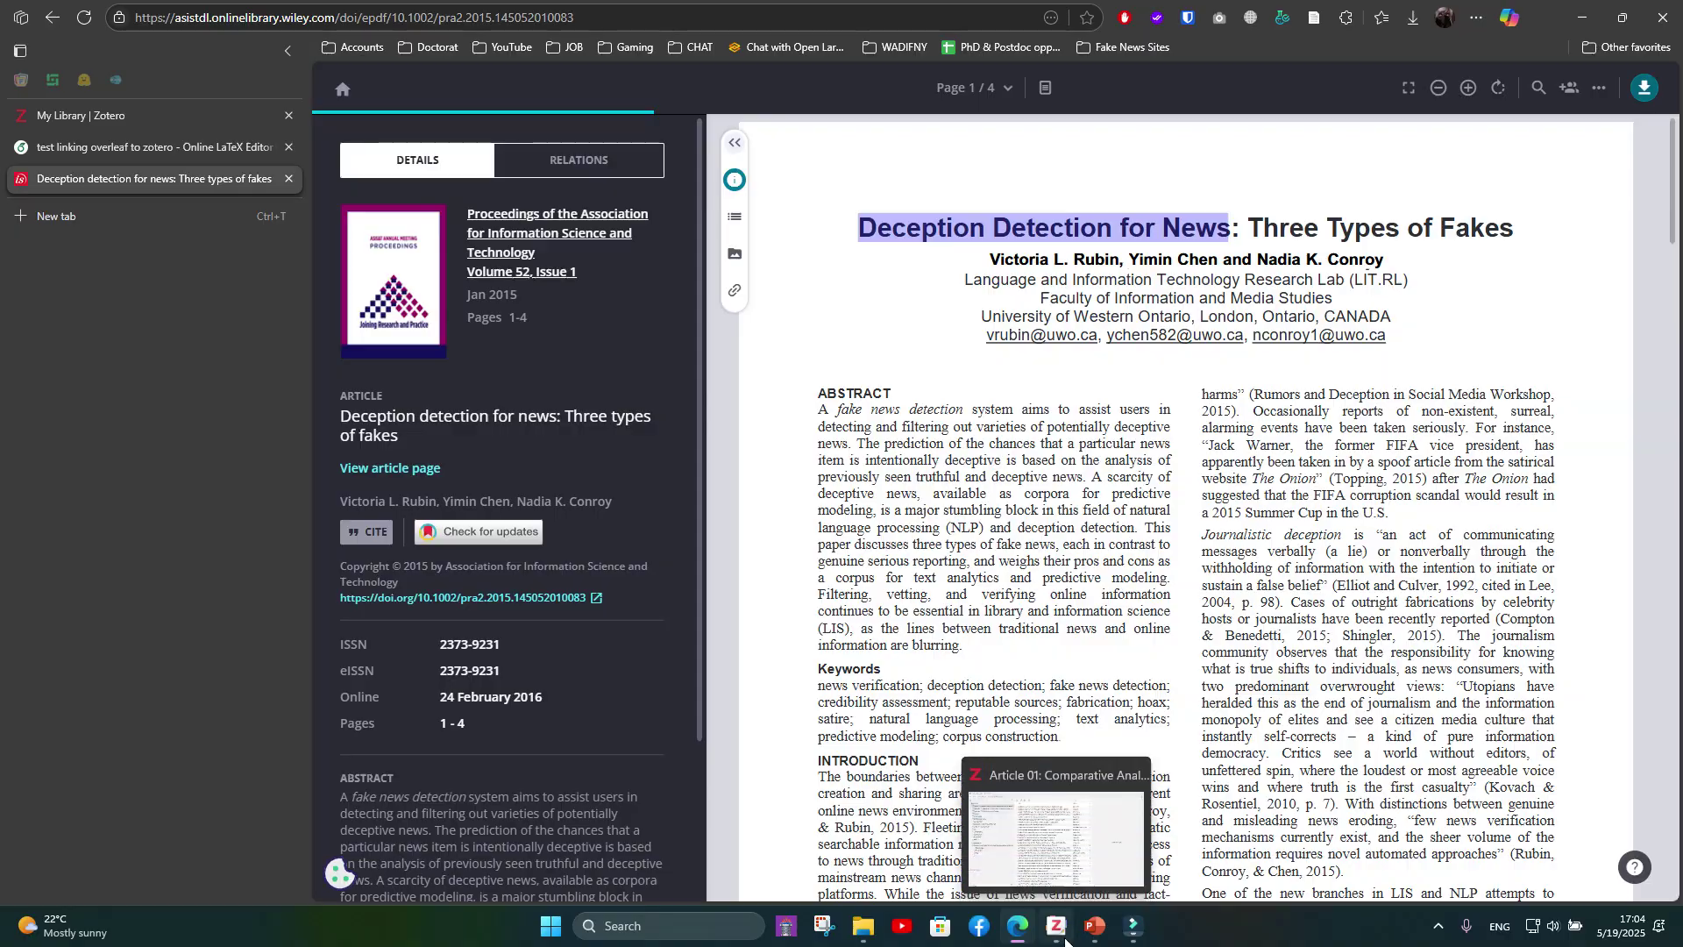
pyautogui.click(1057, 925)
pyautogui.click(1009, 79)
pyautogui.hotkey('ctrl', 'v')
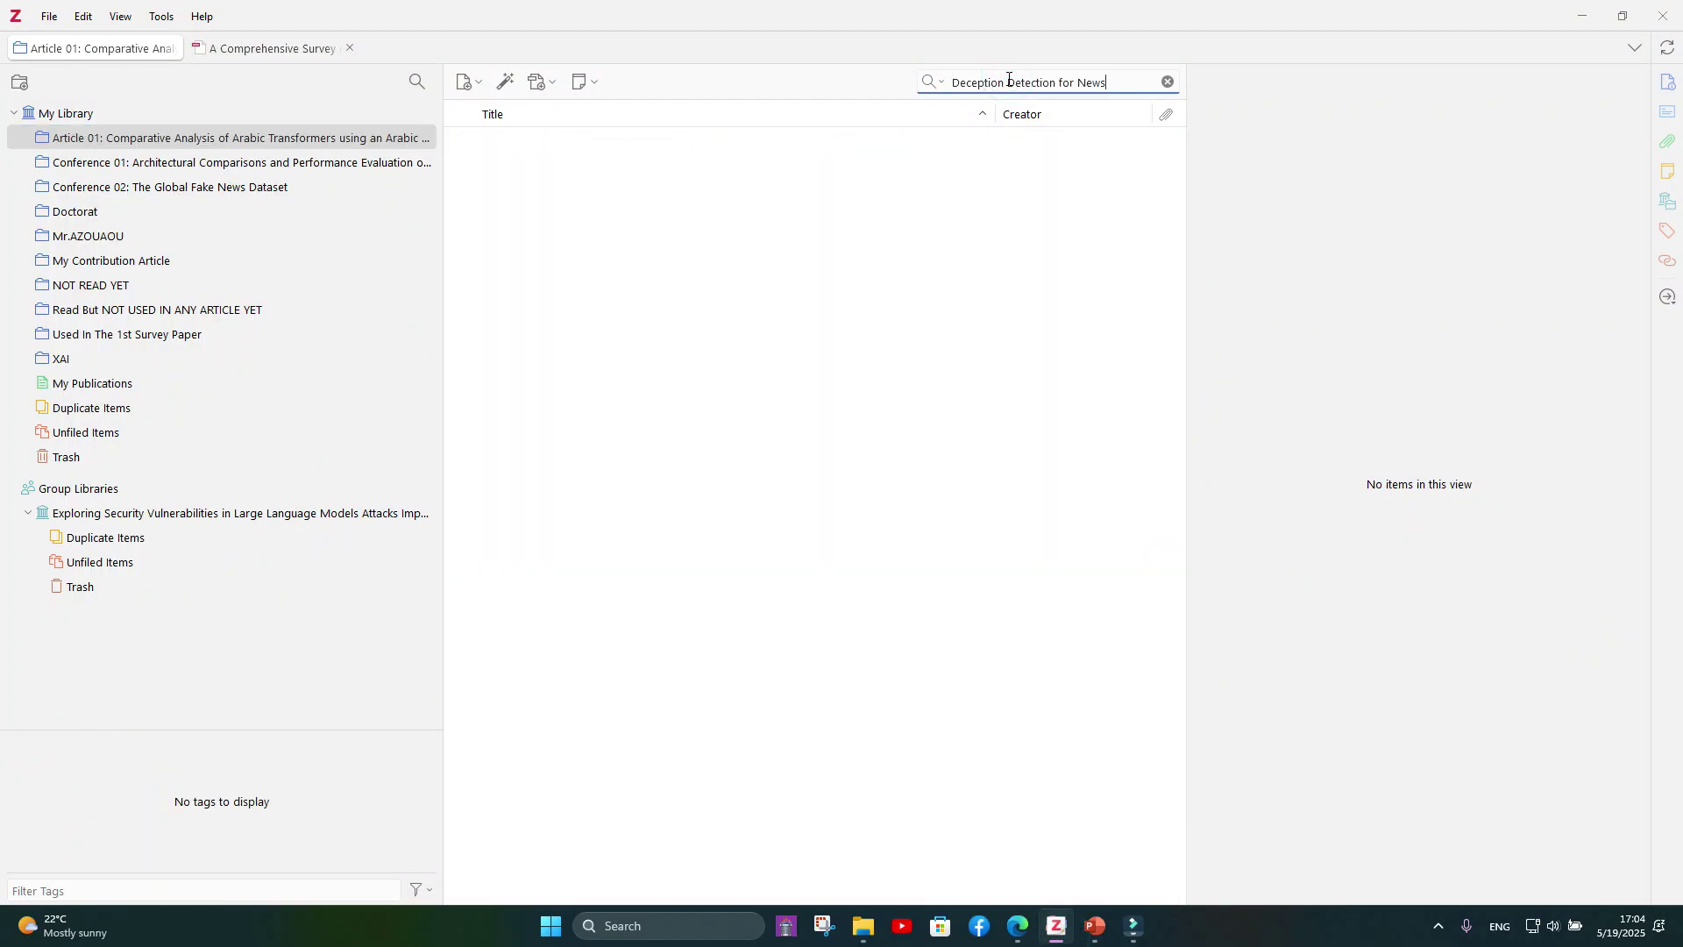
# Step: Clear the Zotero search and save the article to the library with the Zotero Connector
pyautogui.click(1170, 82)
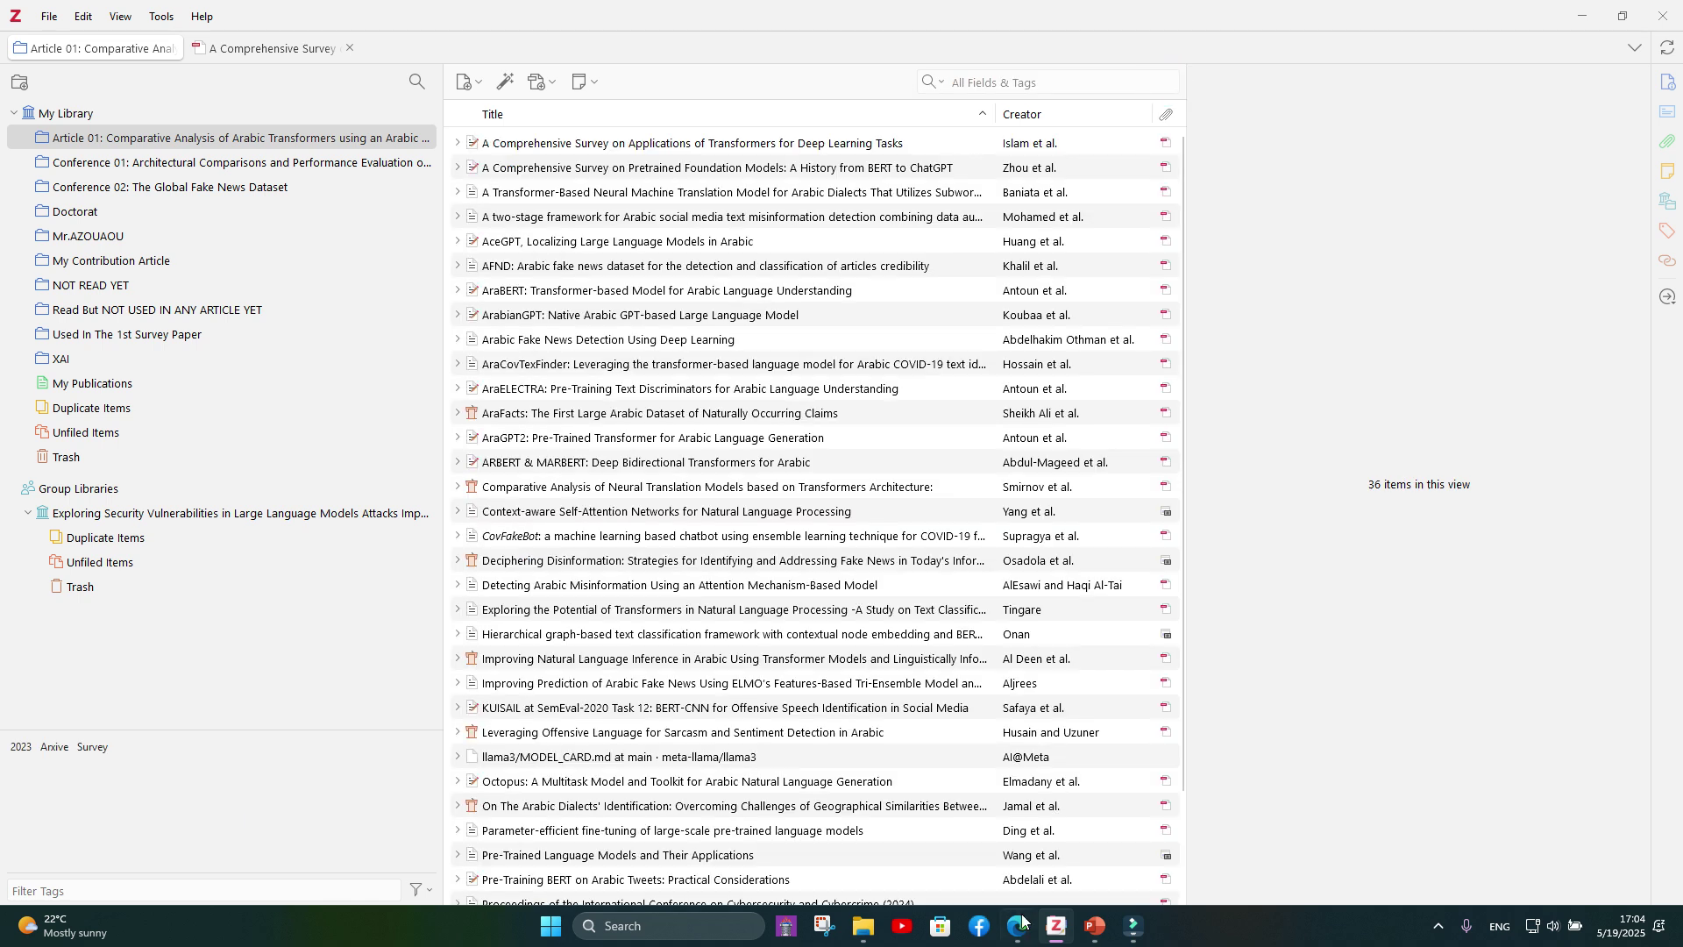
pyautogui.click(1007, 855)
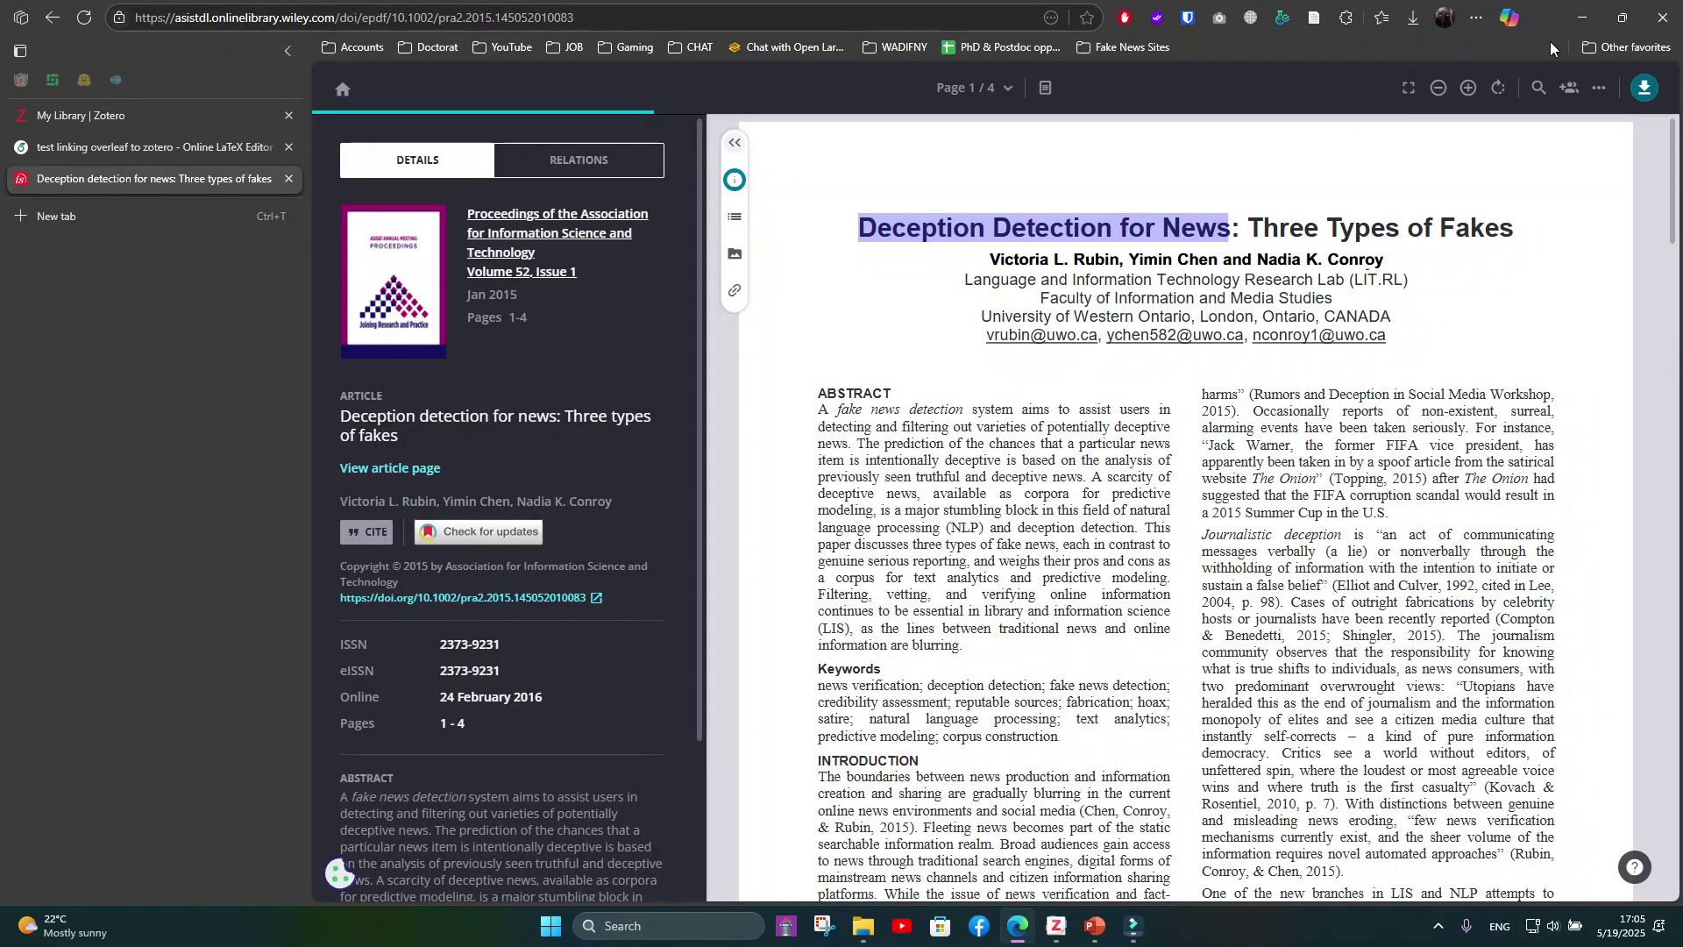
pyautogui.click(1313, 21)
# Step: Re-search Zotero desktop for the copied title, then go to the Zotero web library
pyautogui.click(1059, 927)
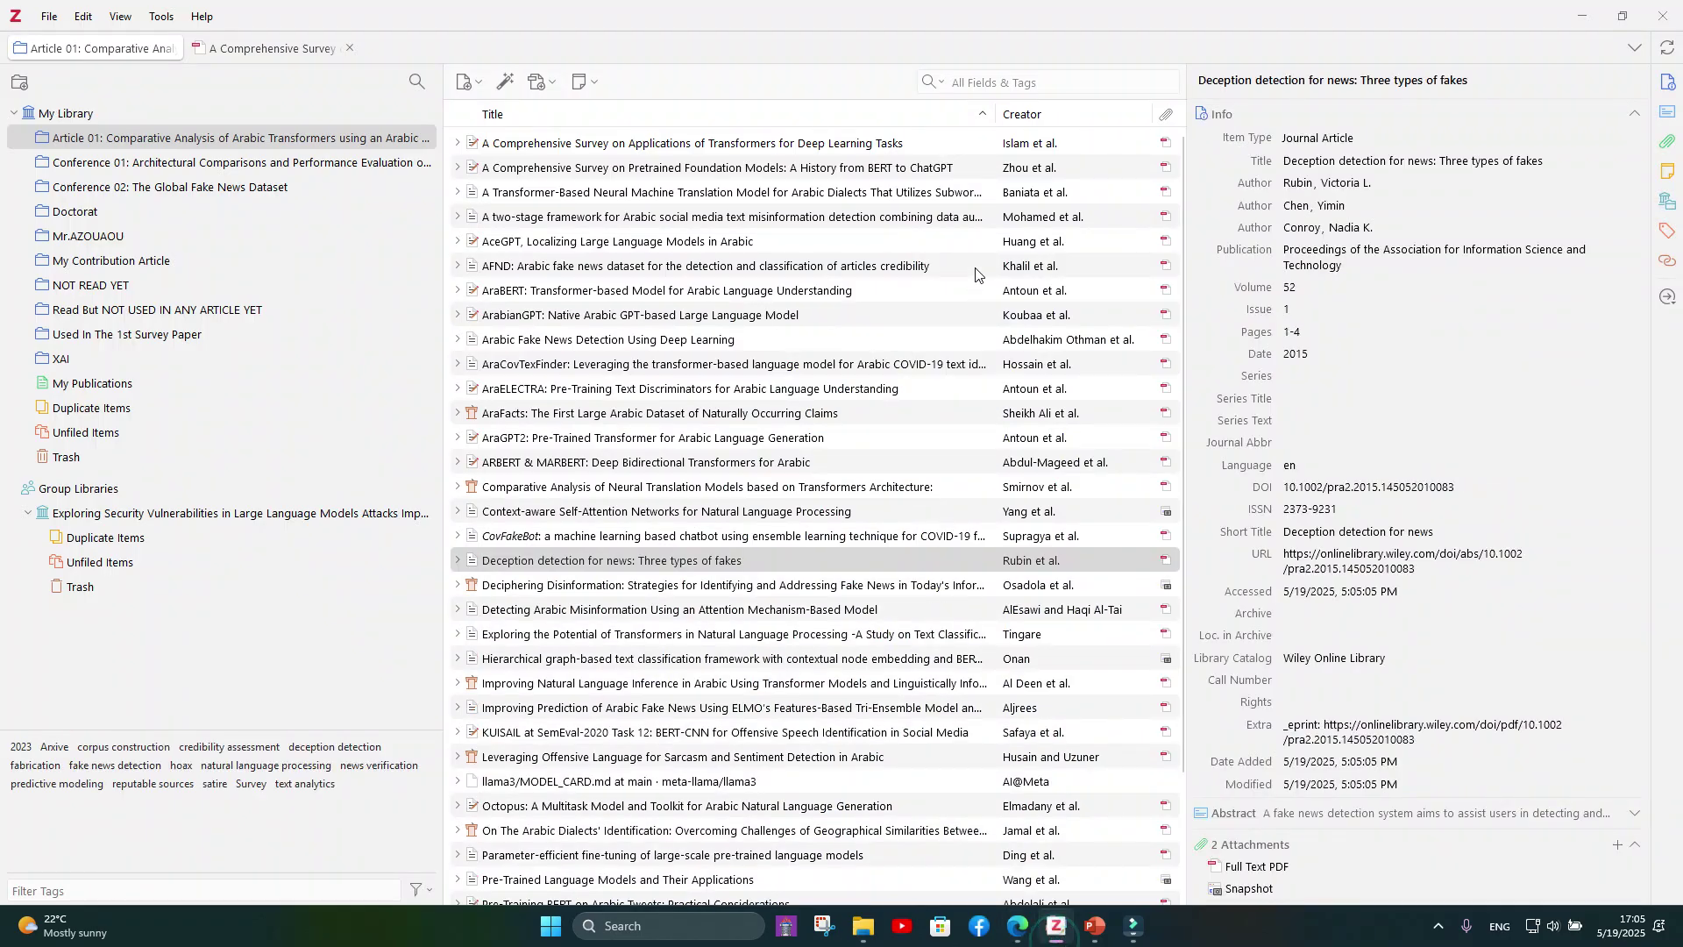
pyautogui.click(997, 85)
pyautogui.hotkey('ctrl', 'v')
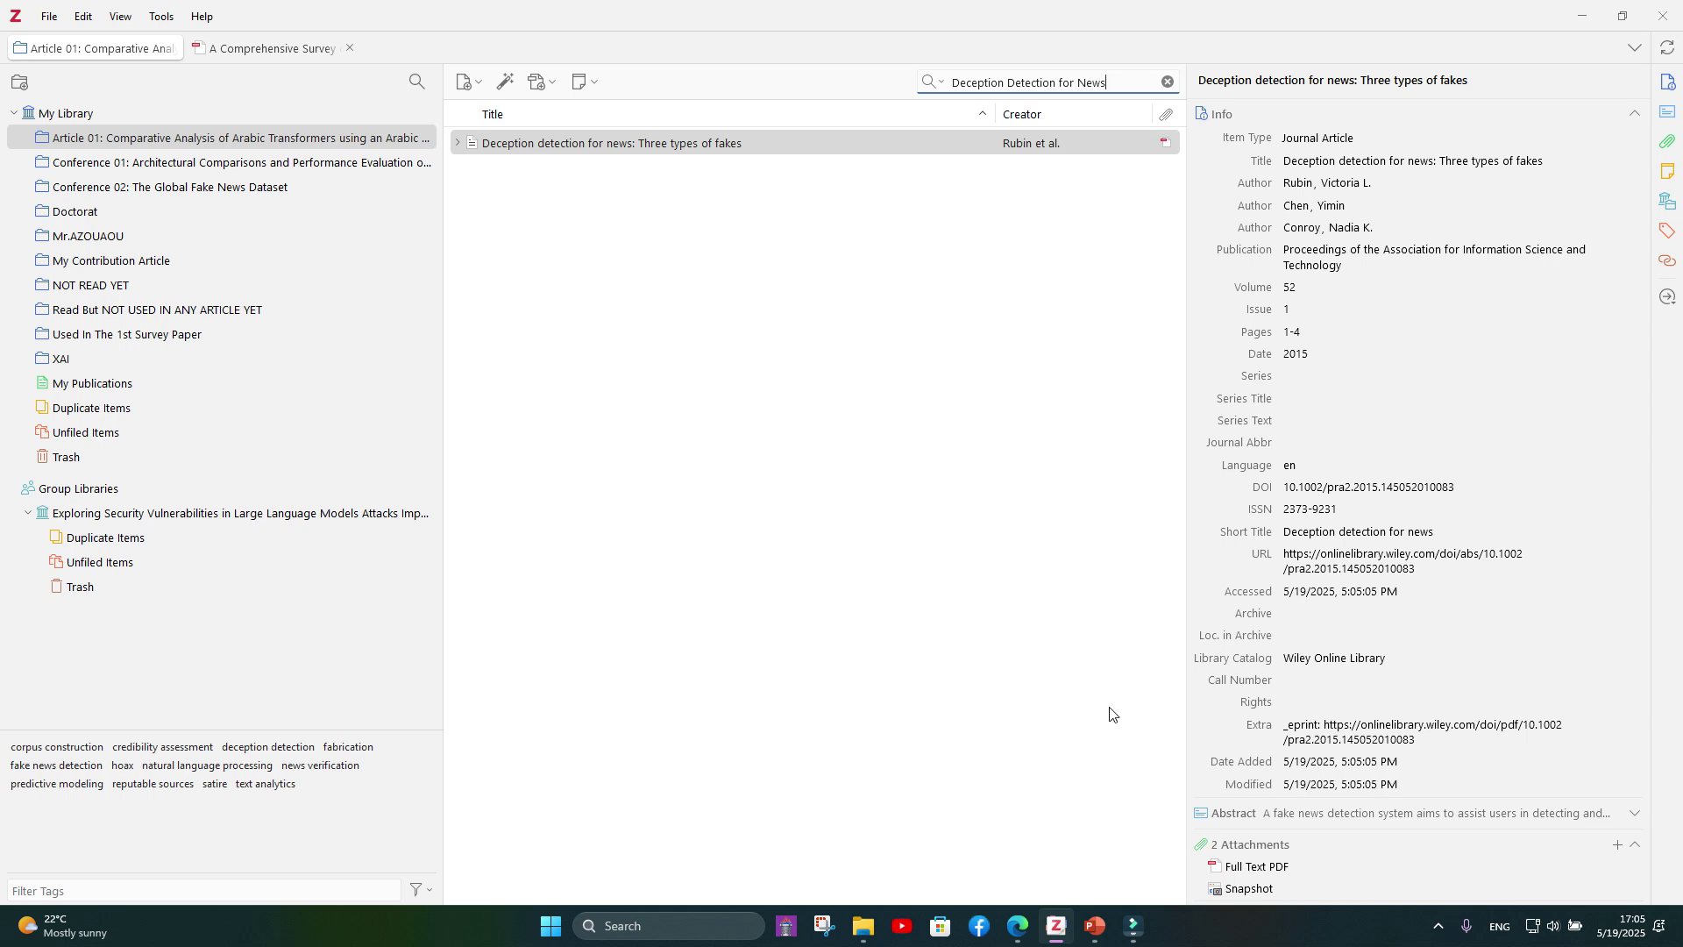
pyautogui.click(985, 861)
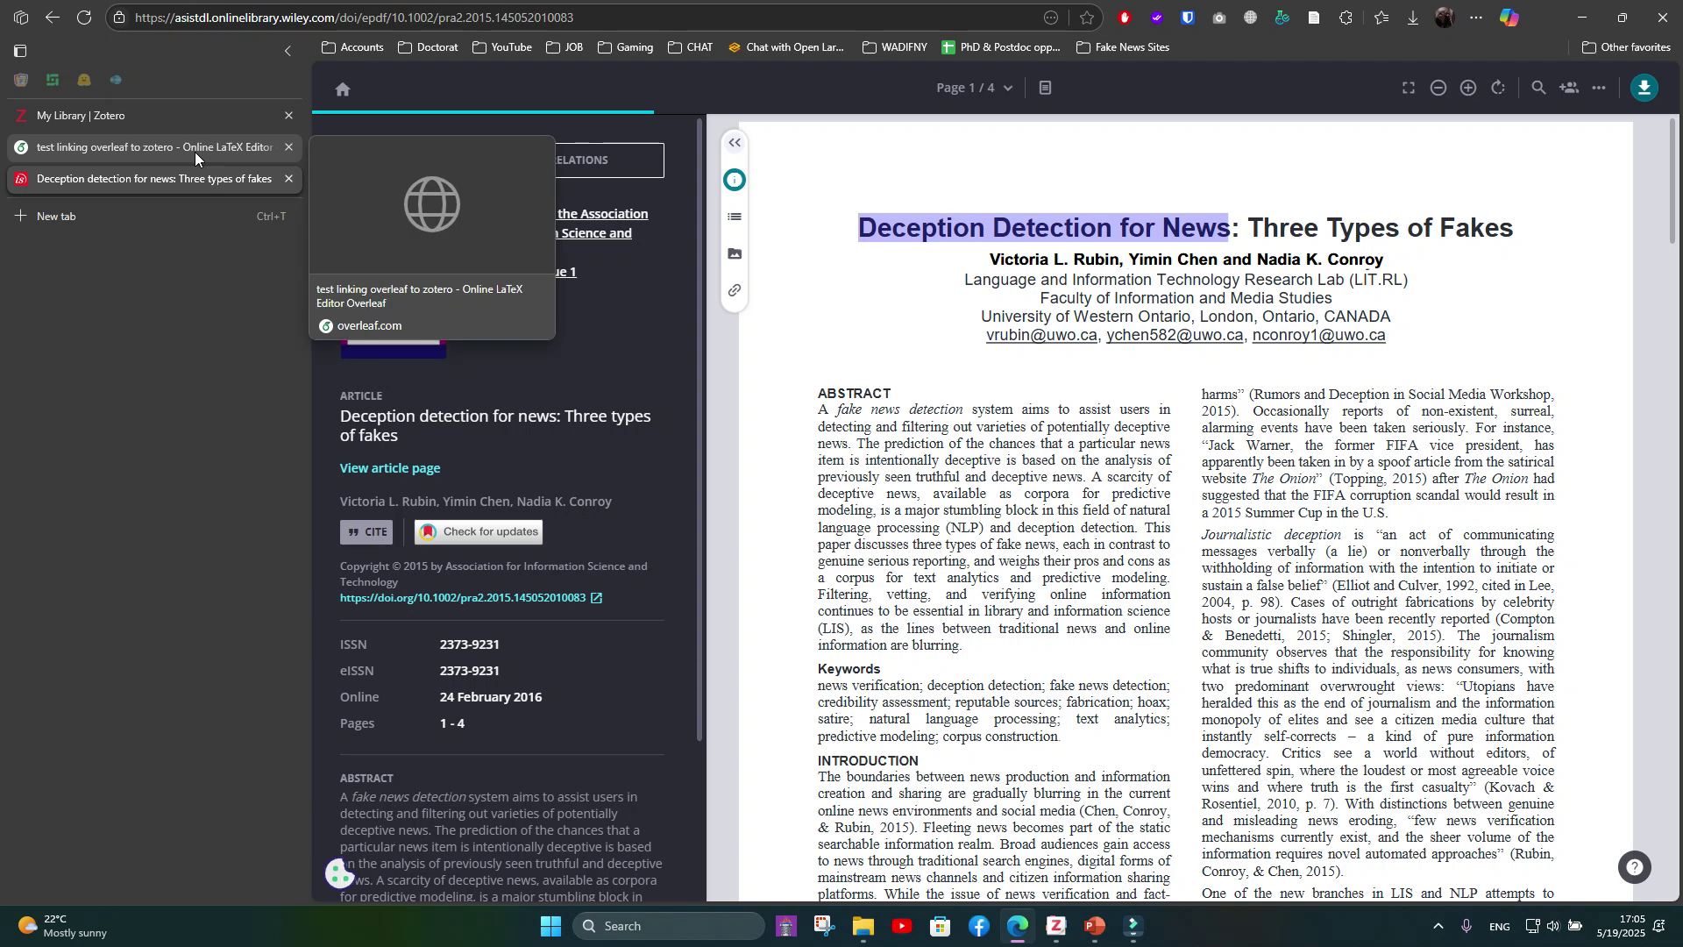
pyautogui.click(128, 117)
# Step: Search the web library for the copied title, finding the 2015 Rubin et al. paper, then return to Overleaf
pyautogui.click(1369, 88)
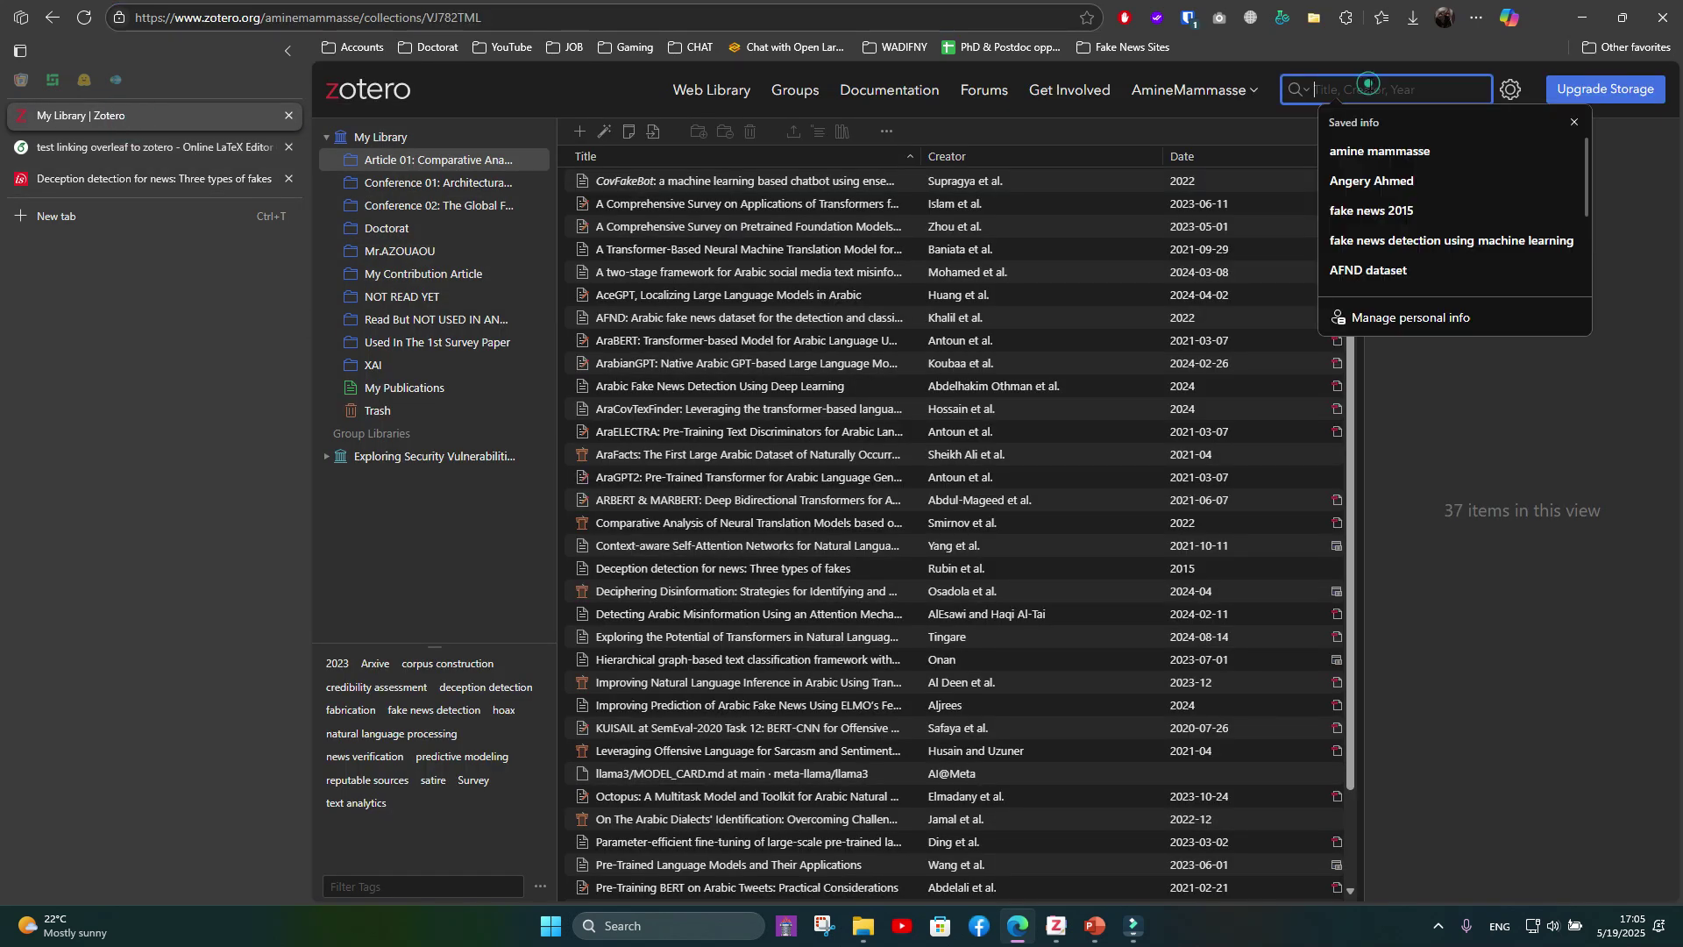
pyautogui.hotkey('ctrl', 'v')
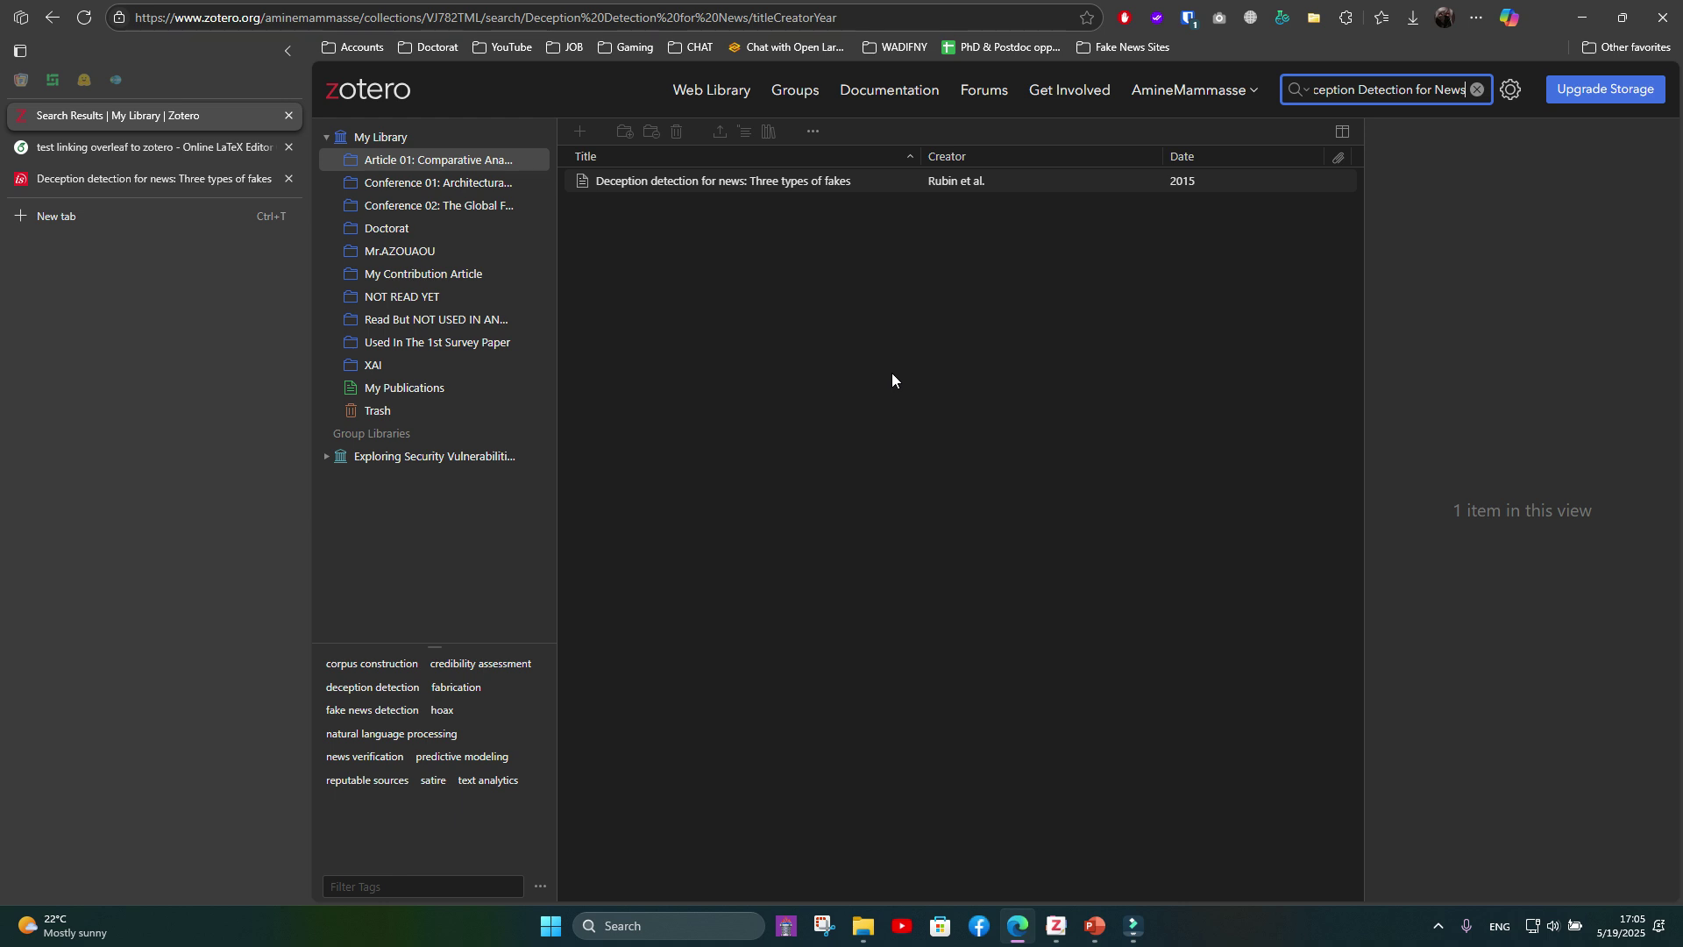
pyautogui.click(212, 151)
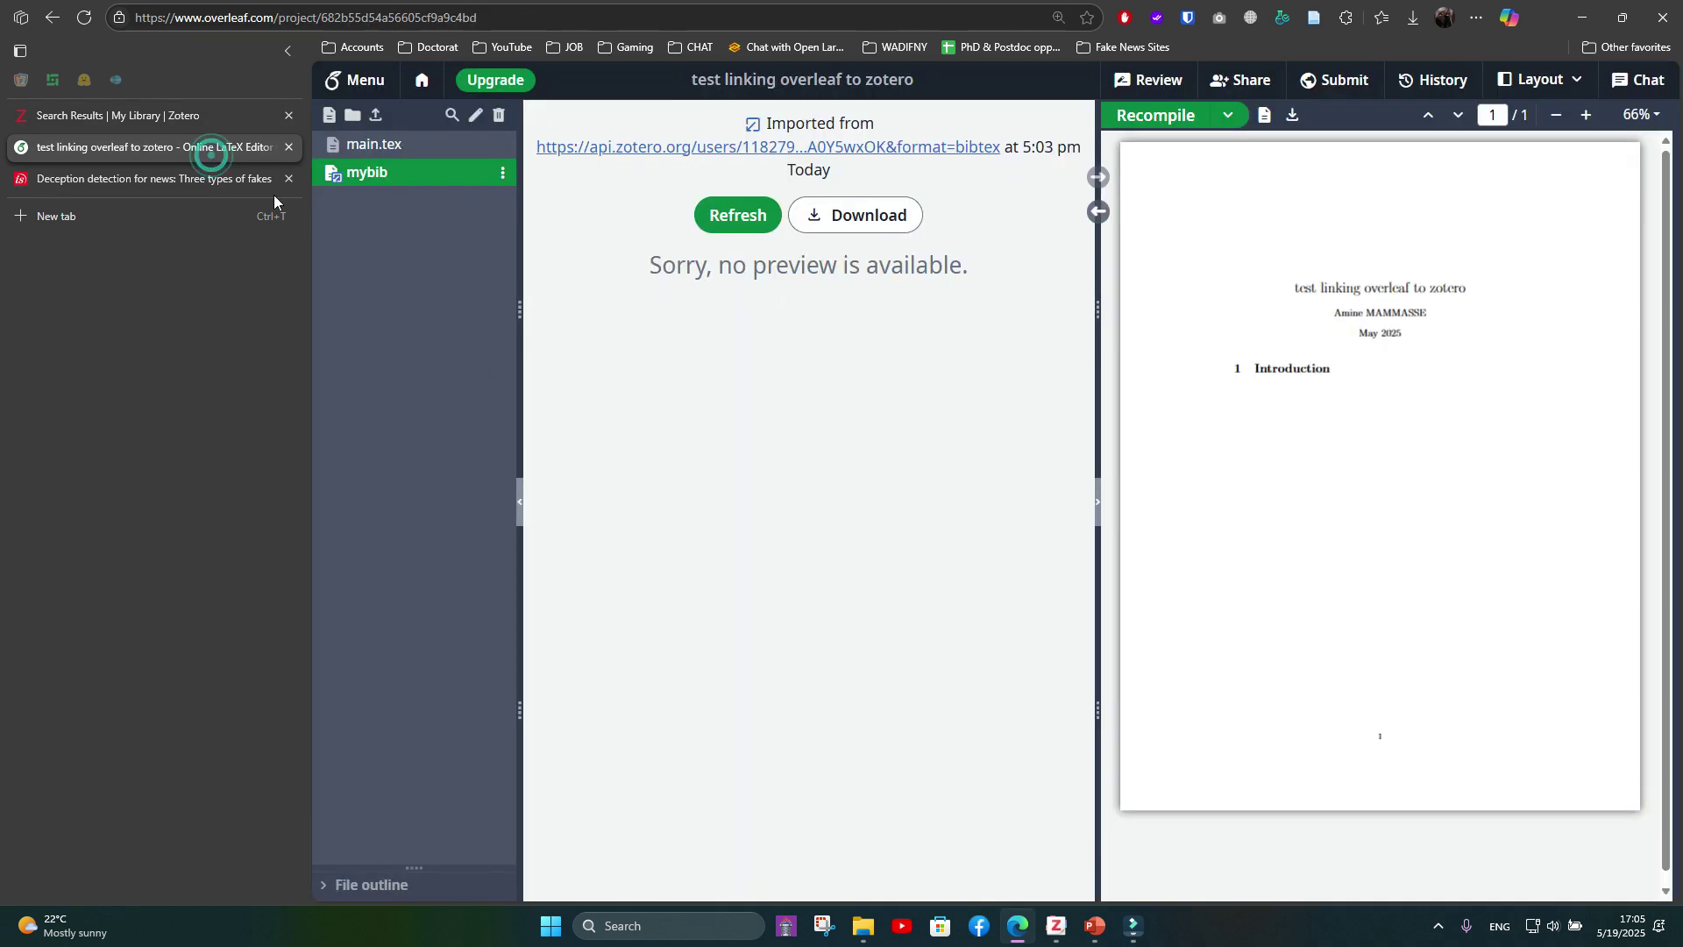
# Step: Search mybib (4) in Notepad for the copied article title and find it missing
pyautogui.click(1412, 17)
pyautogui.click(1278, 100)
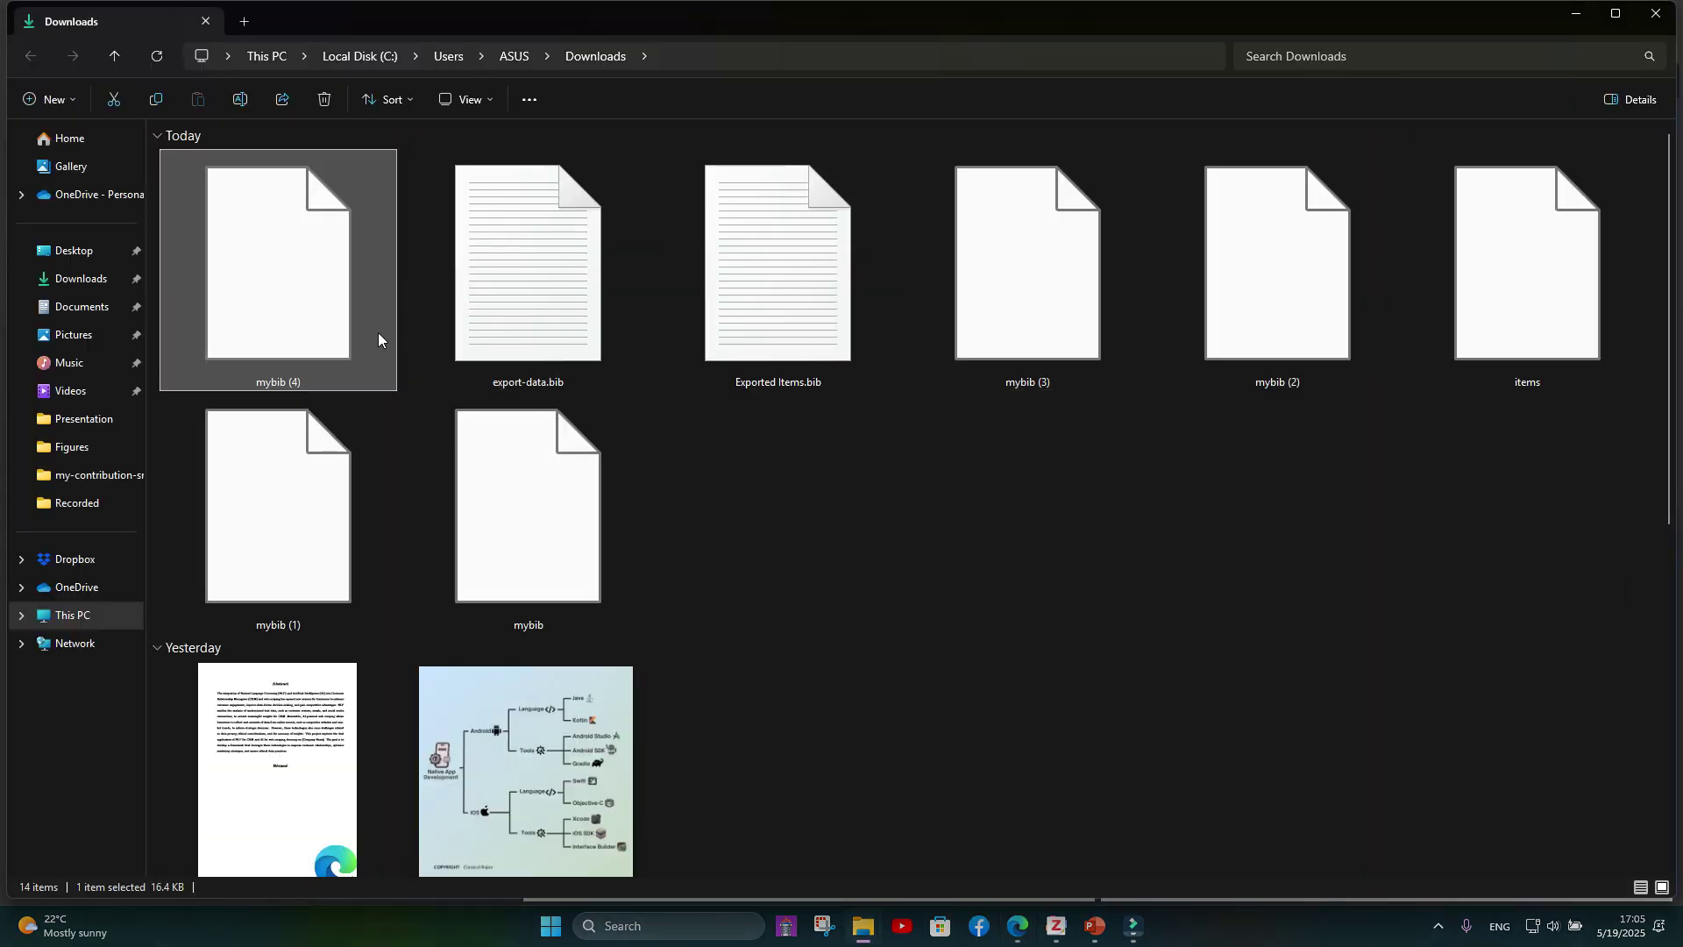
pyautogui.doubleClick(332, 332)
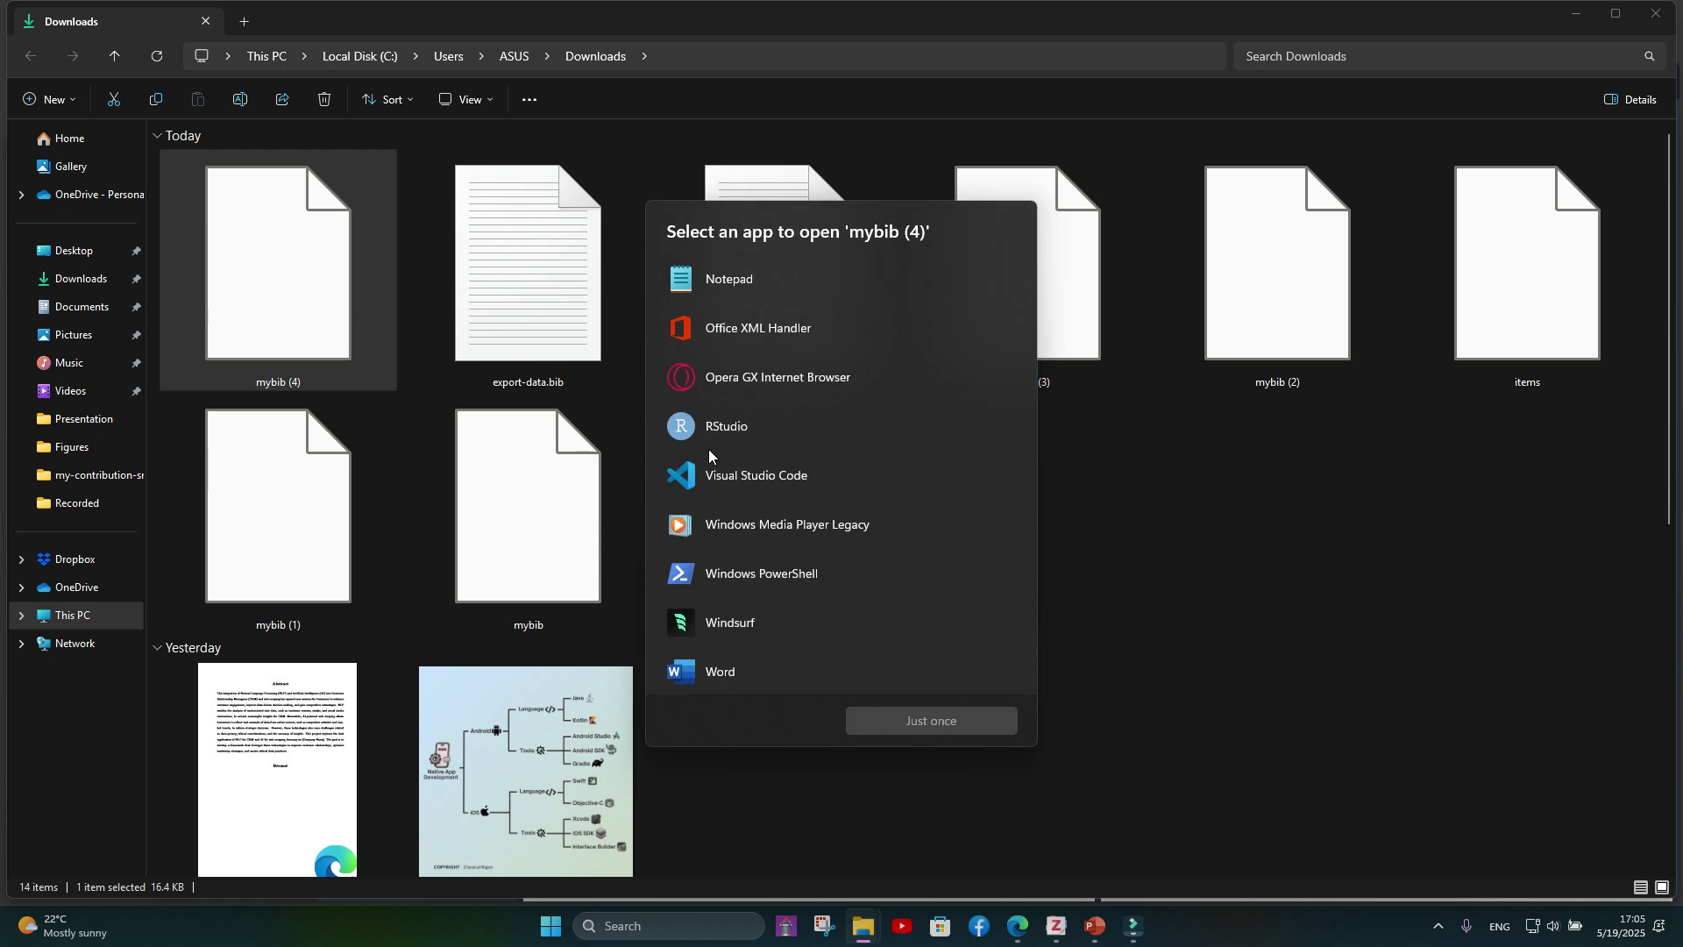
pyautogui.doubleClick(738, 281)
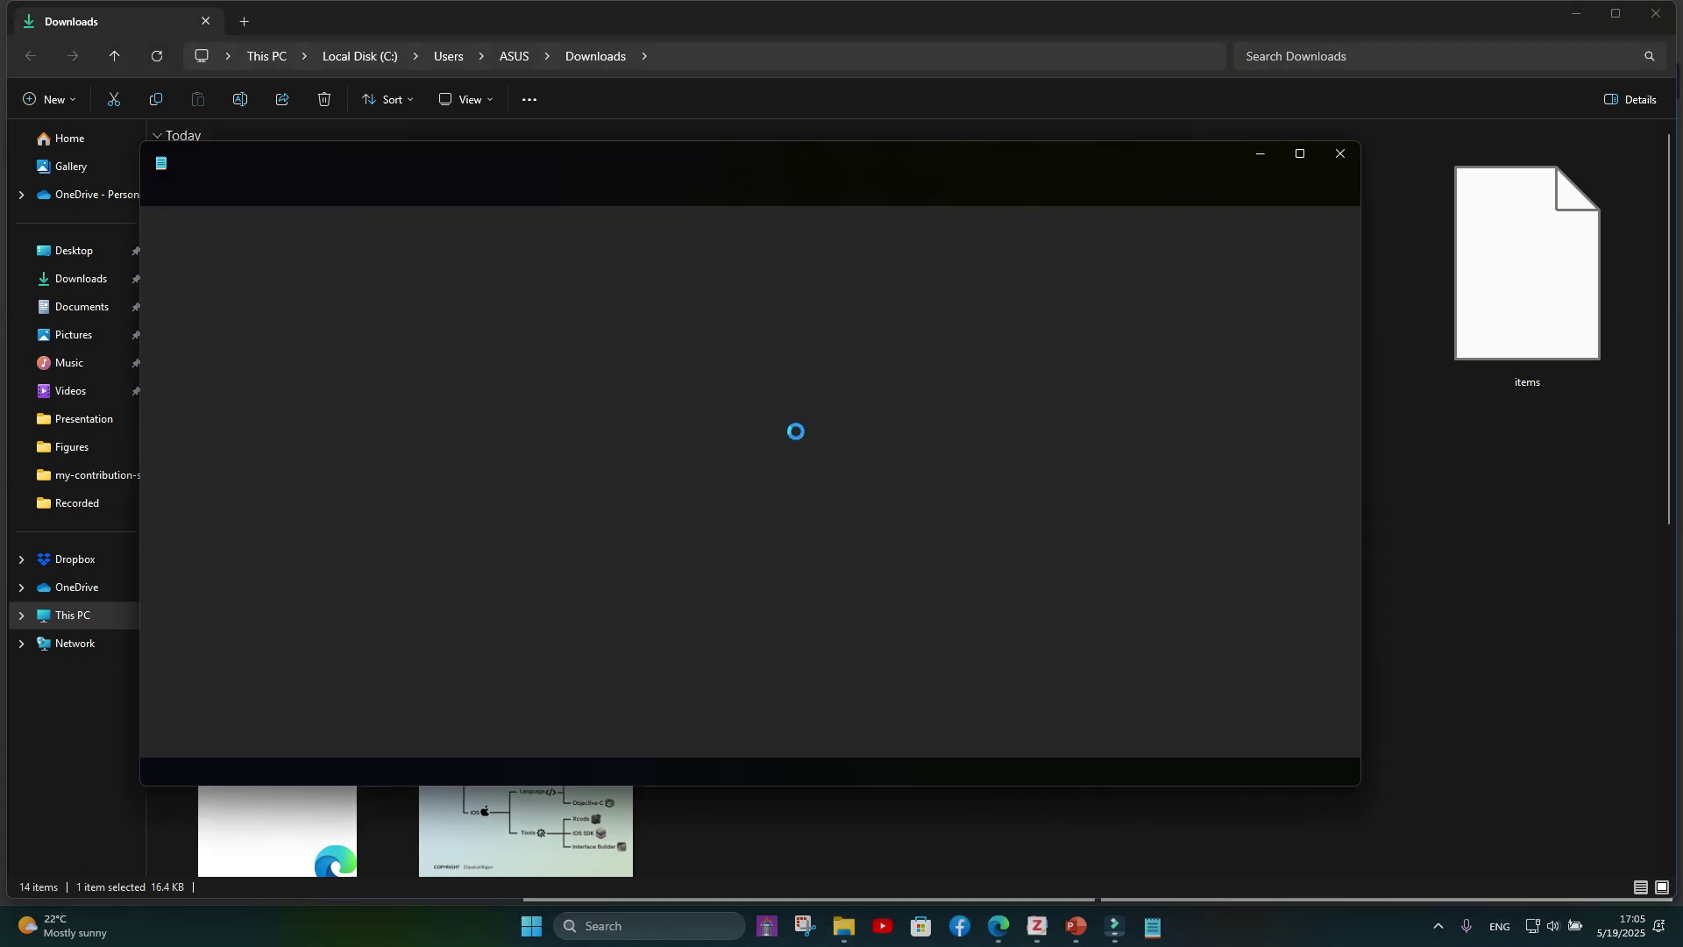
pyautogui.hotkey('ctrl', 'f')
pyautogui.hotkey('ctrl', 'v')
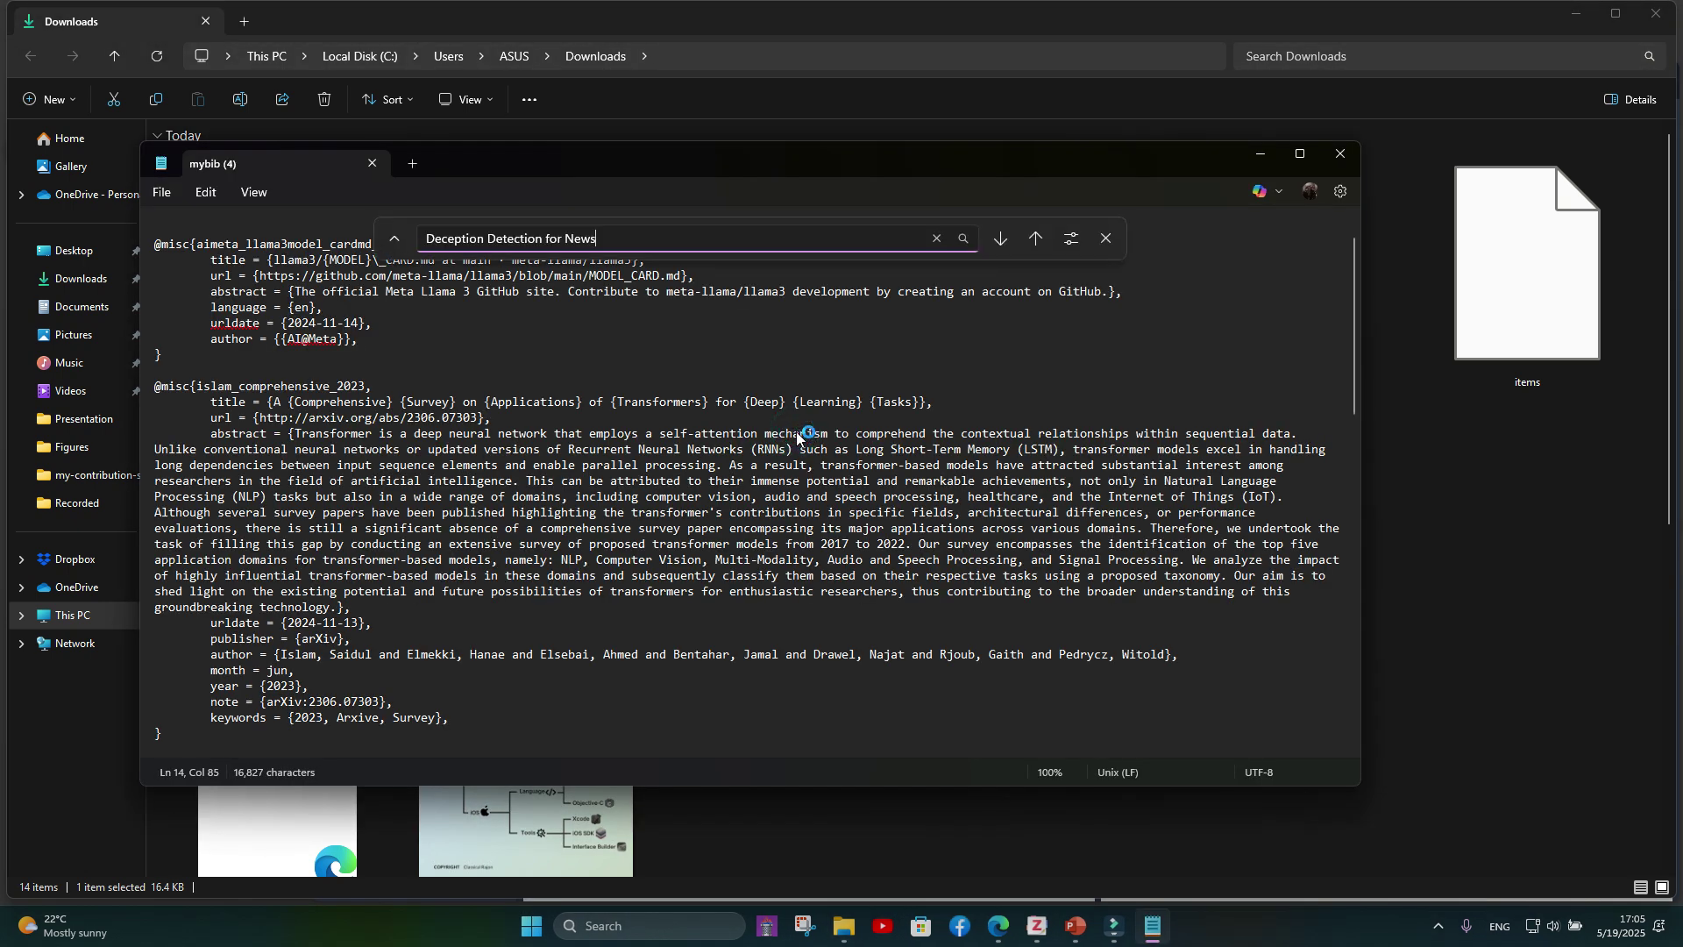
pyautogui.press('Return')
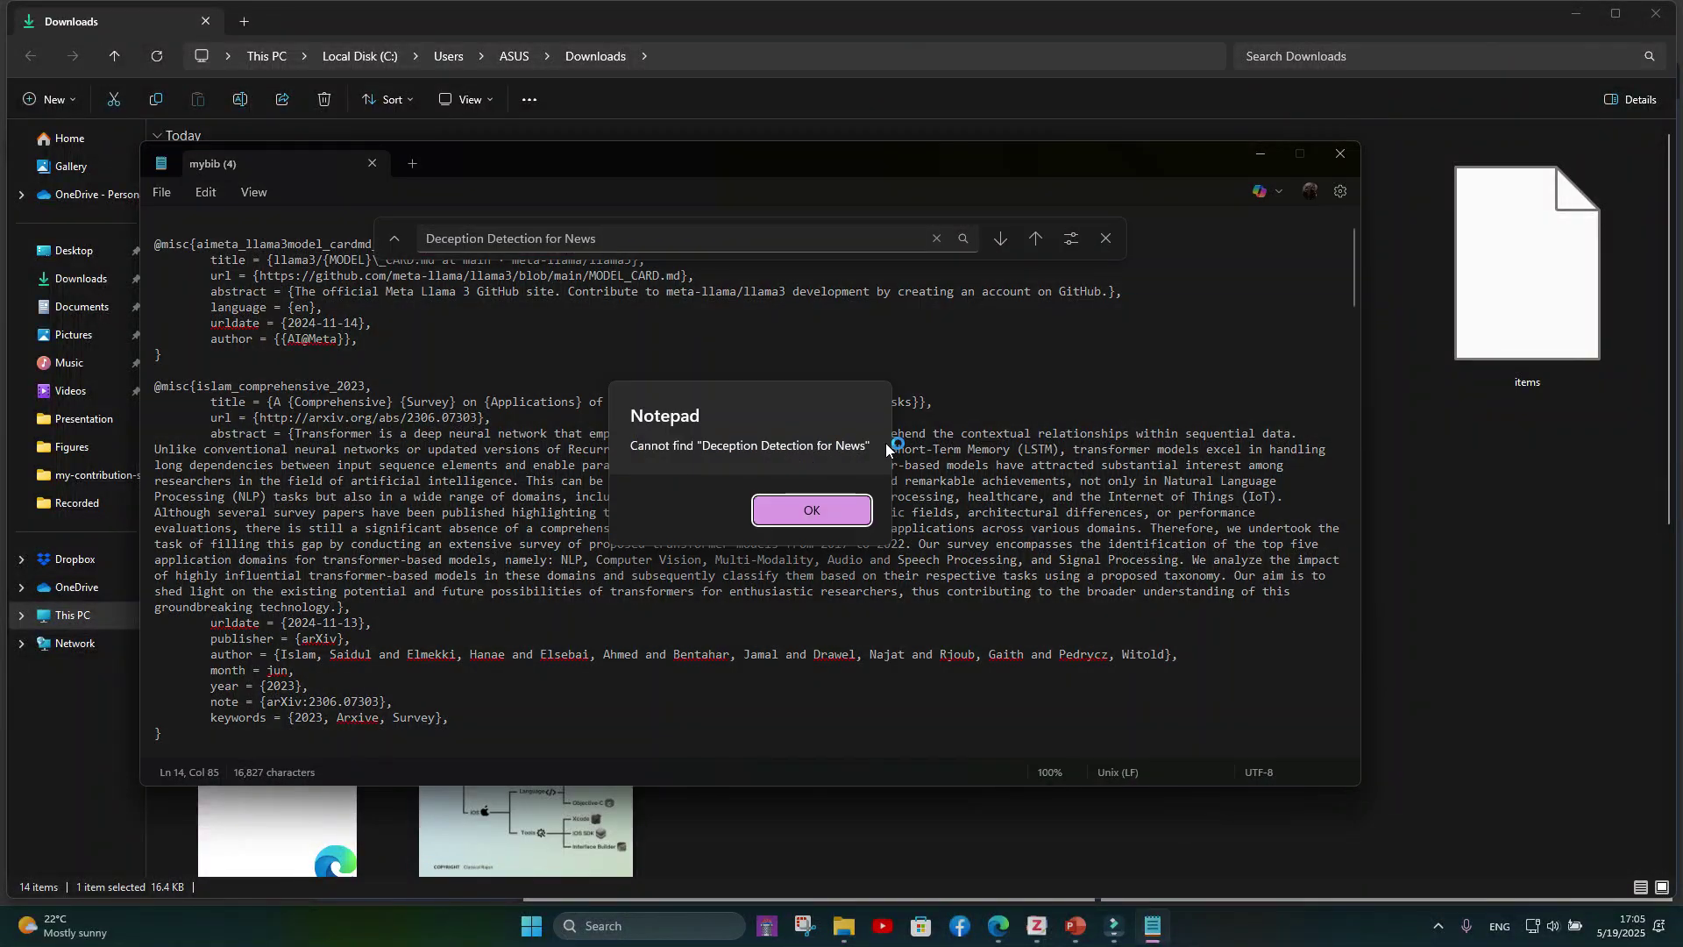
pyautogui.click(984, 442)
pyautogui.click(1342, 162)
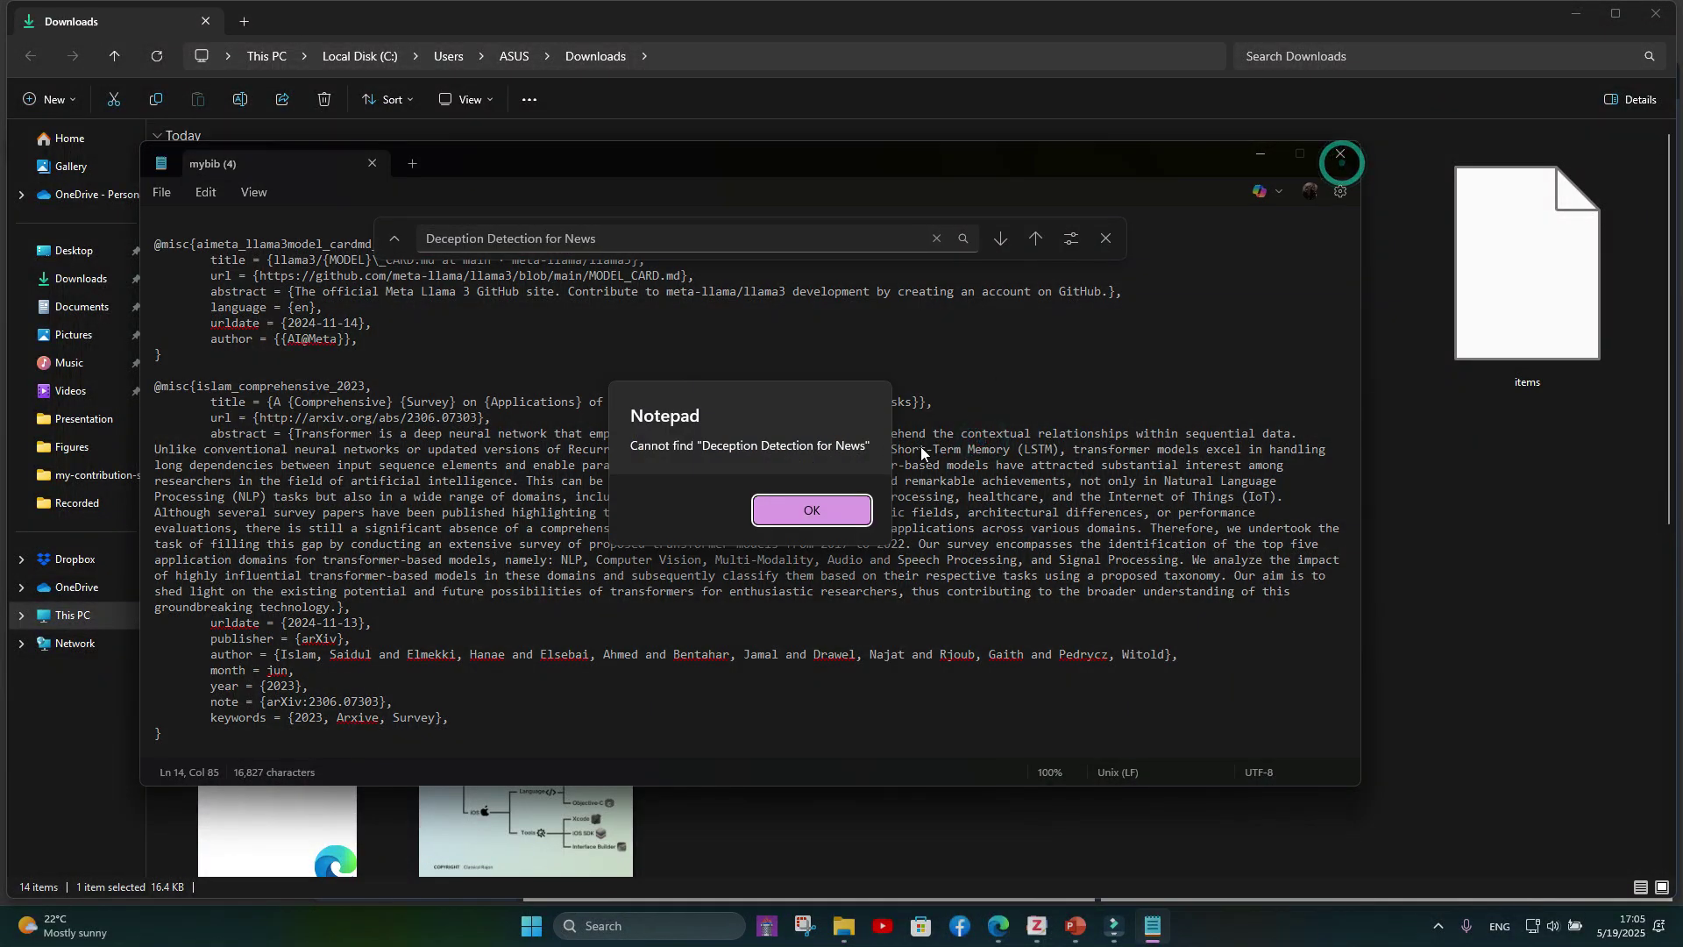
pyautogui.click(812, 510)
pyautogui.click(1349, 152)
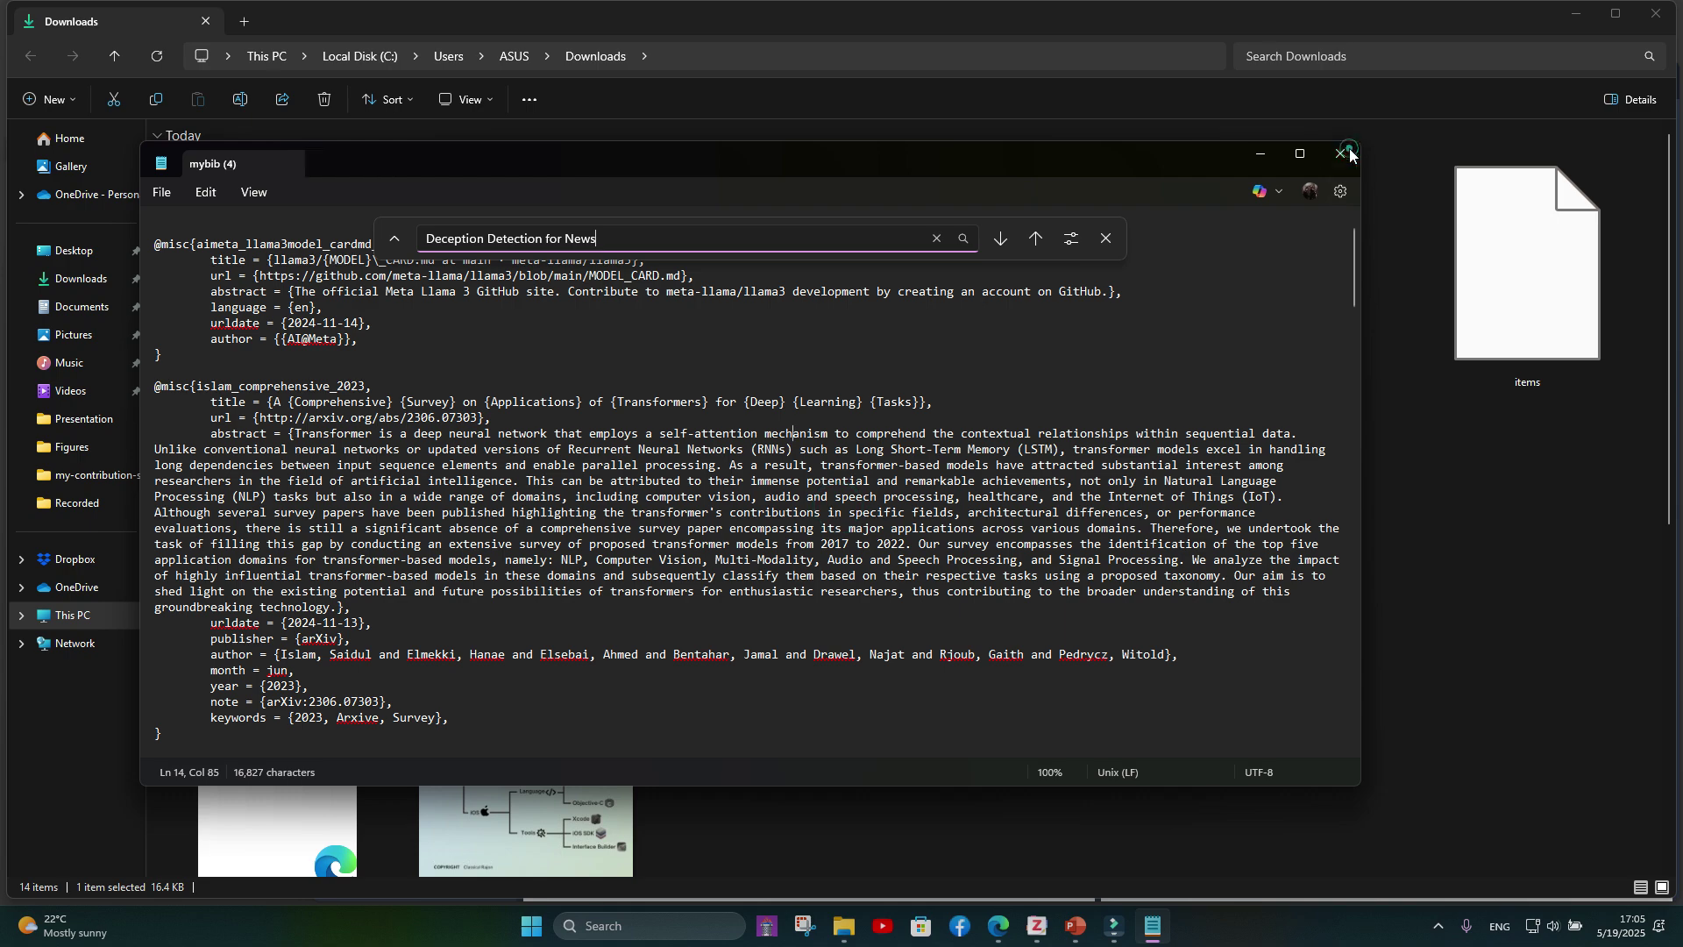
pyautogui.click(1017, 833)
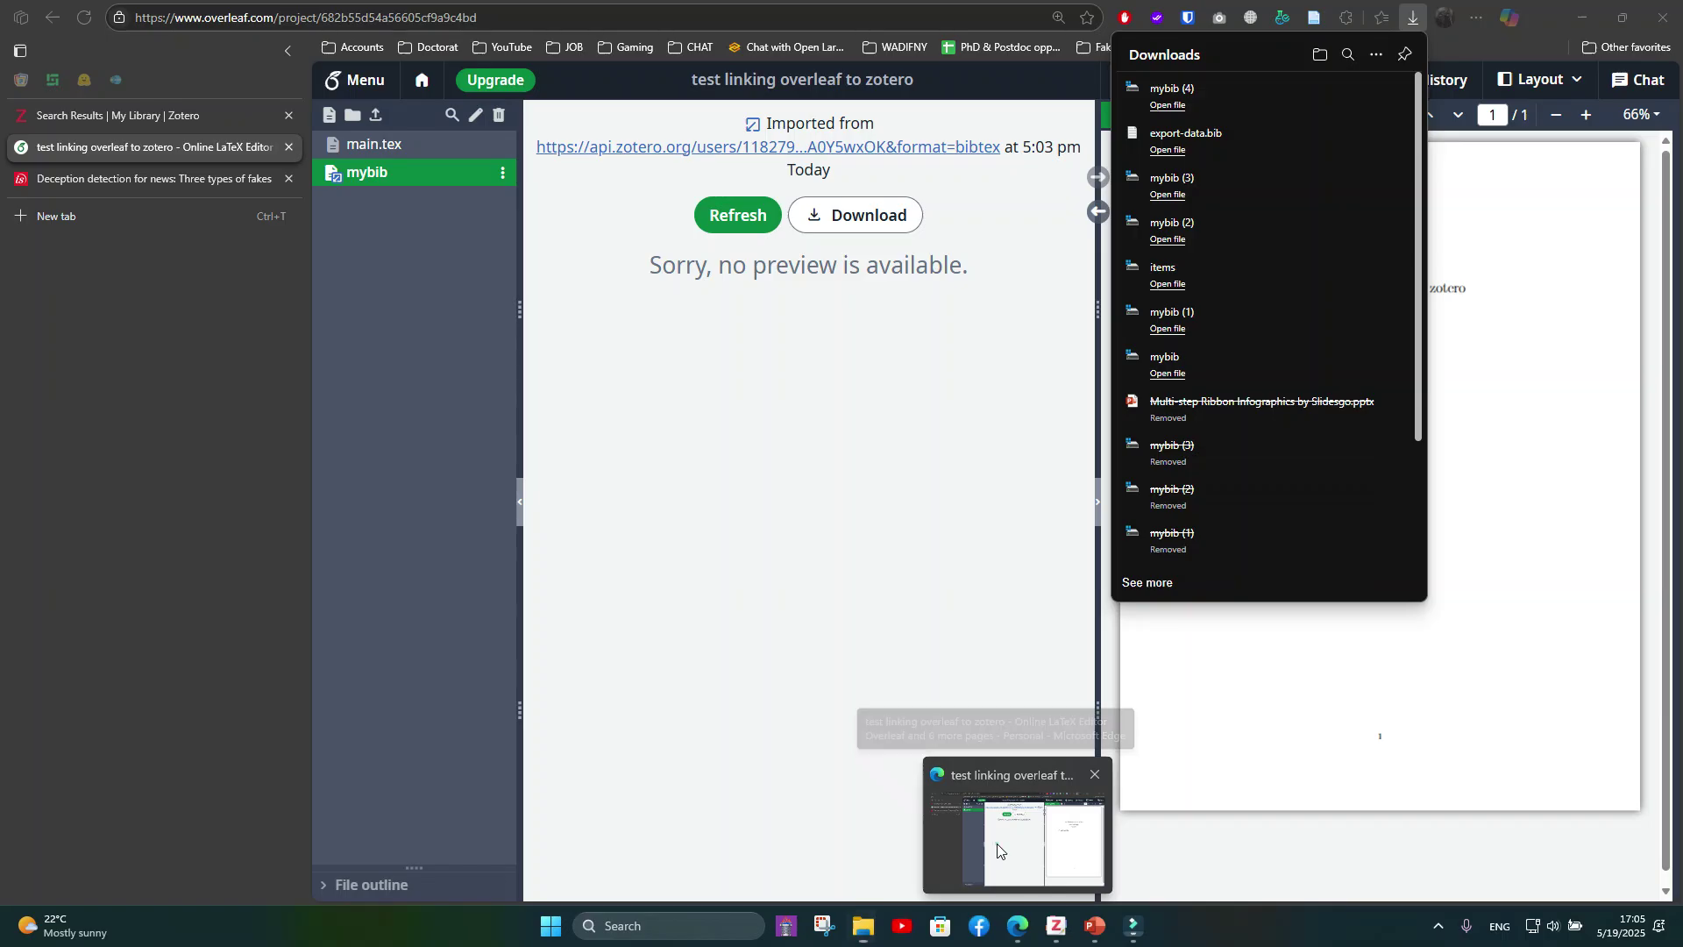
# Step: Refresh mybib from Zotero, download it, and find the rubin_deception_2015 entry in mybib (5)
pyautogui.click(771, 509)
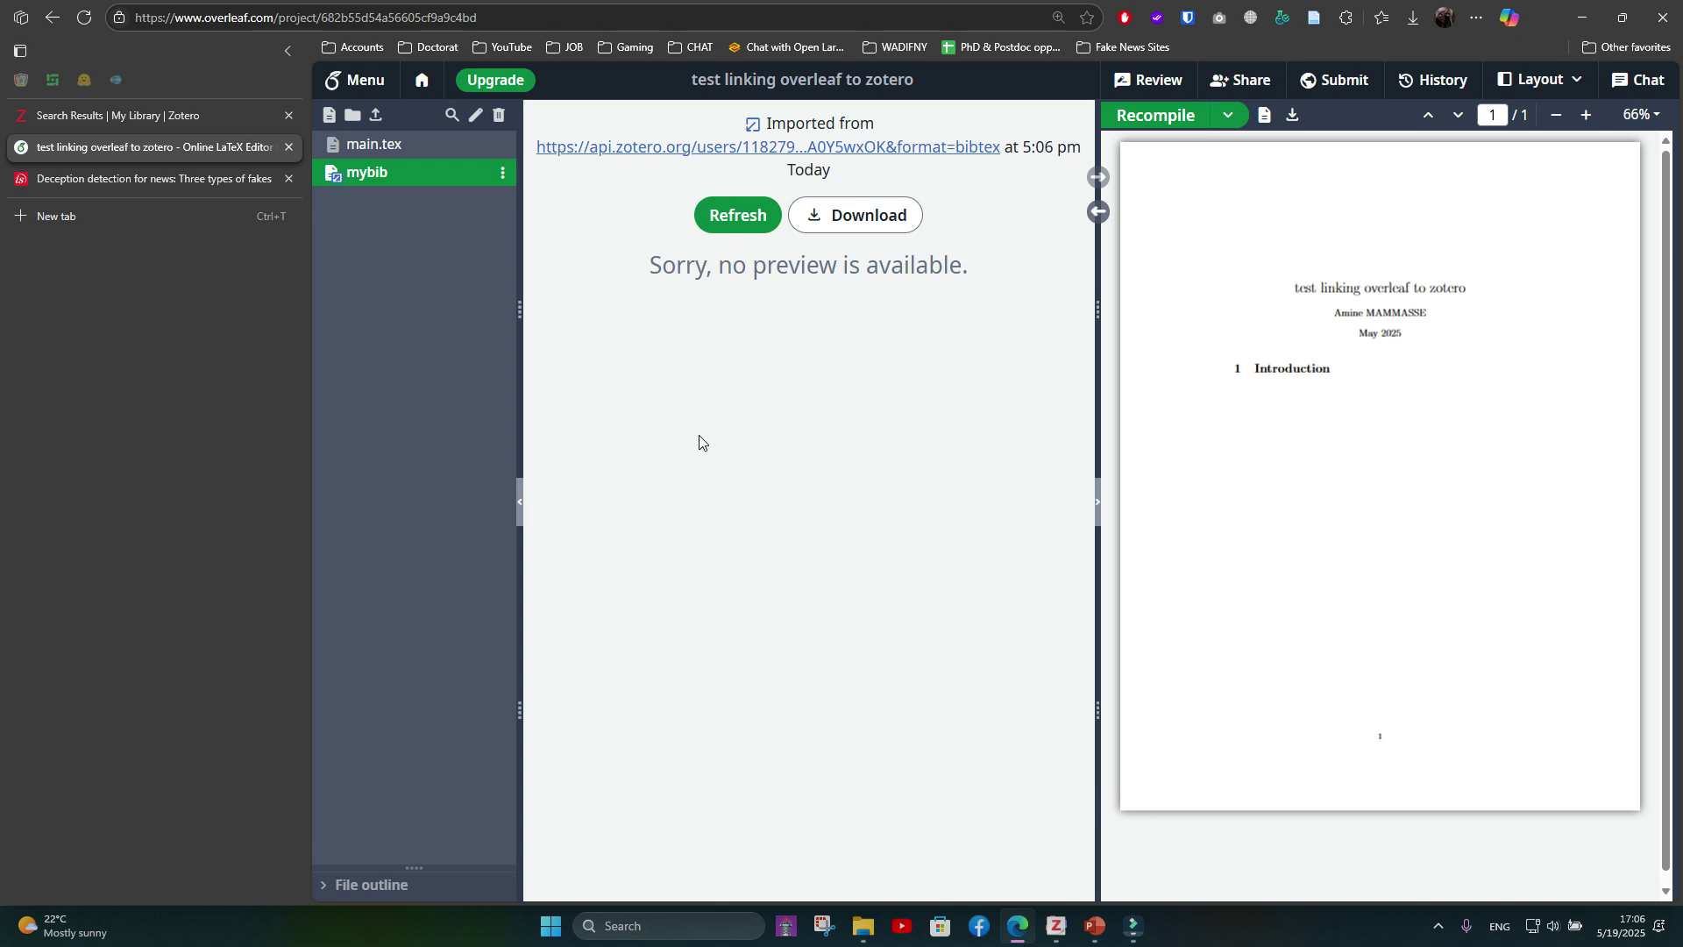
pyautogui.click(843, 215)
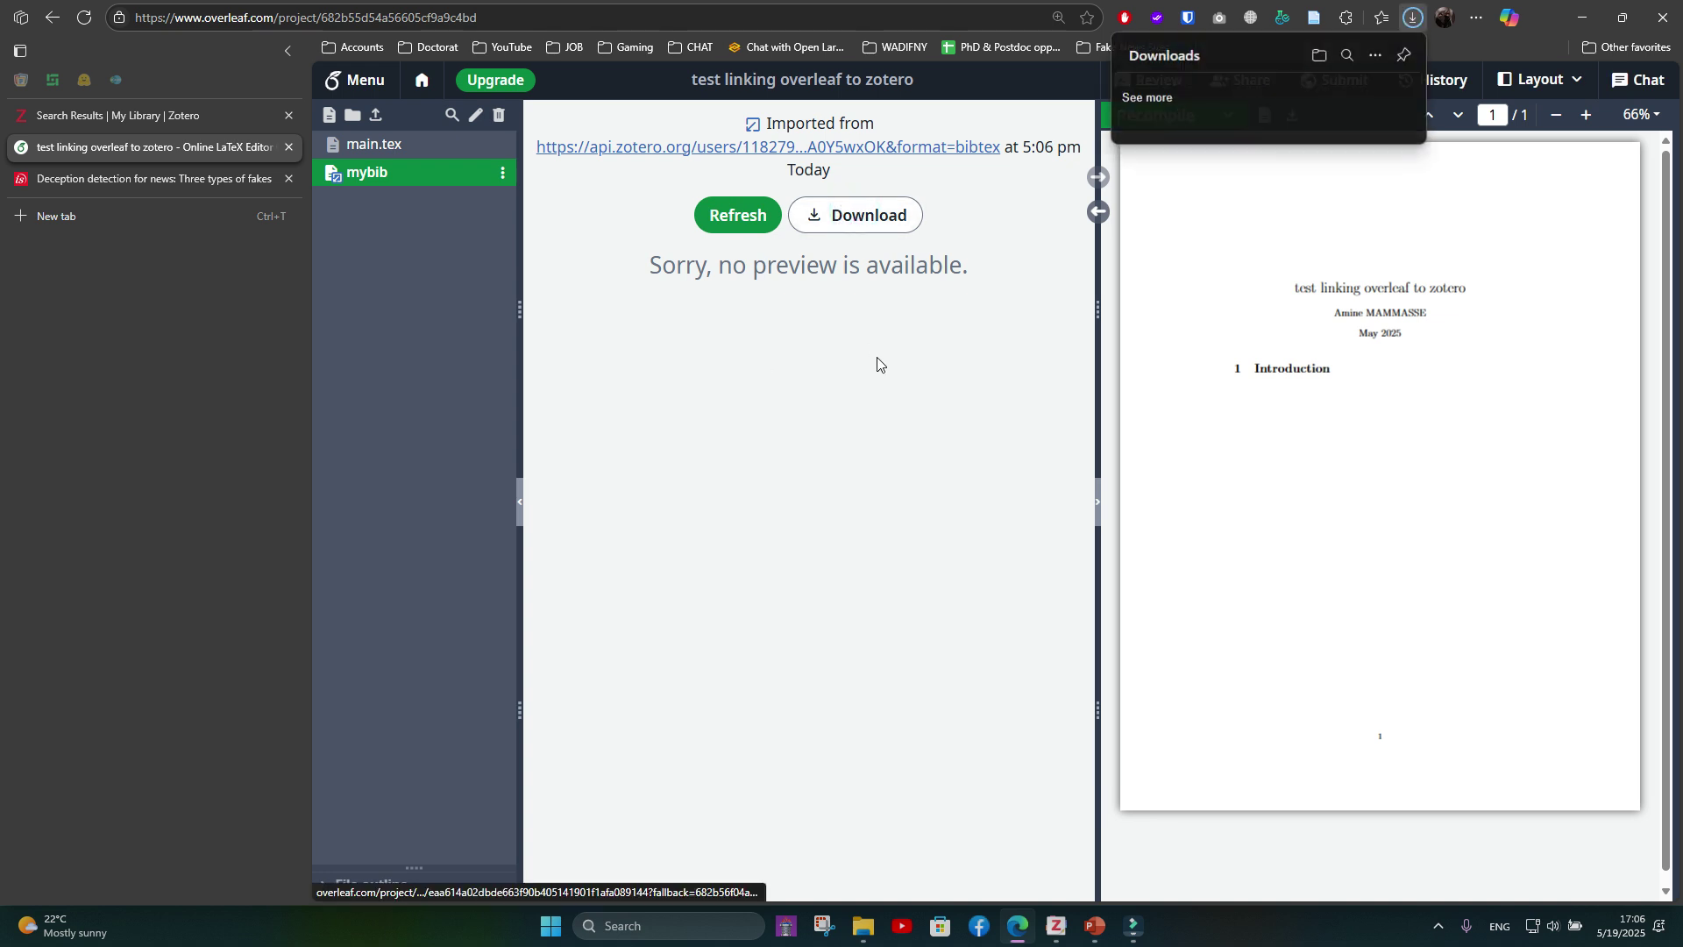
pyautogui.click(1262, 109)
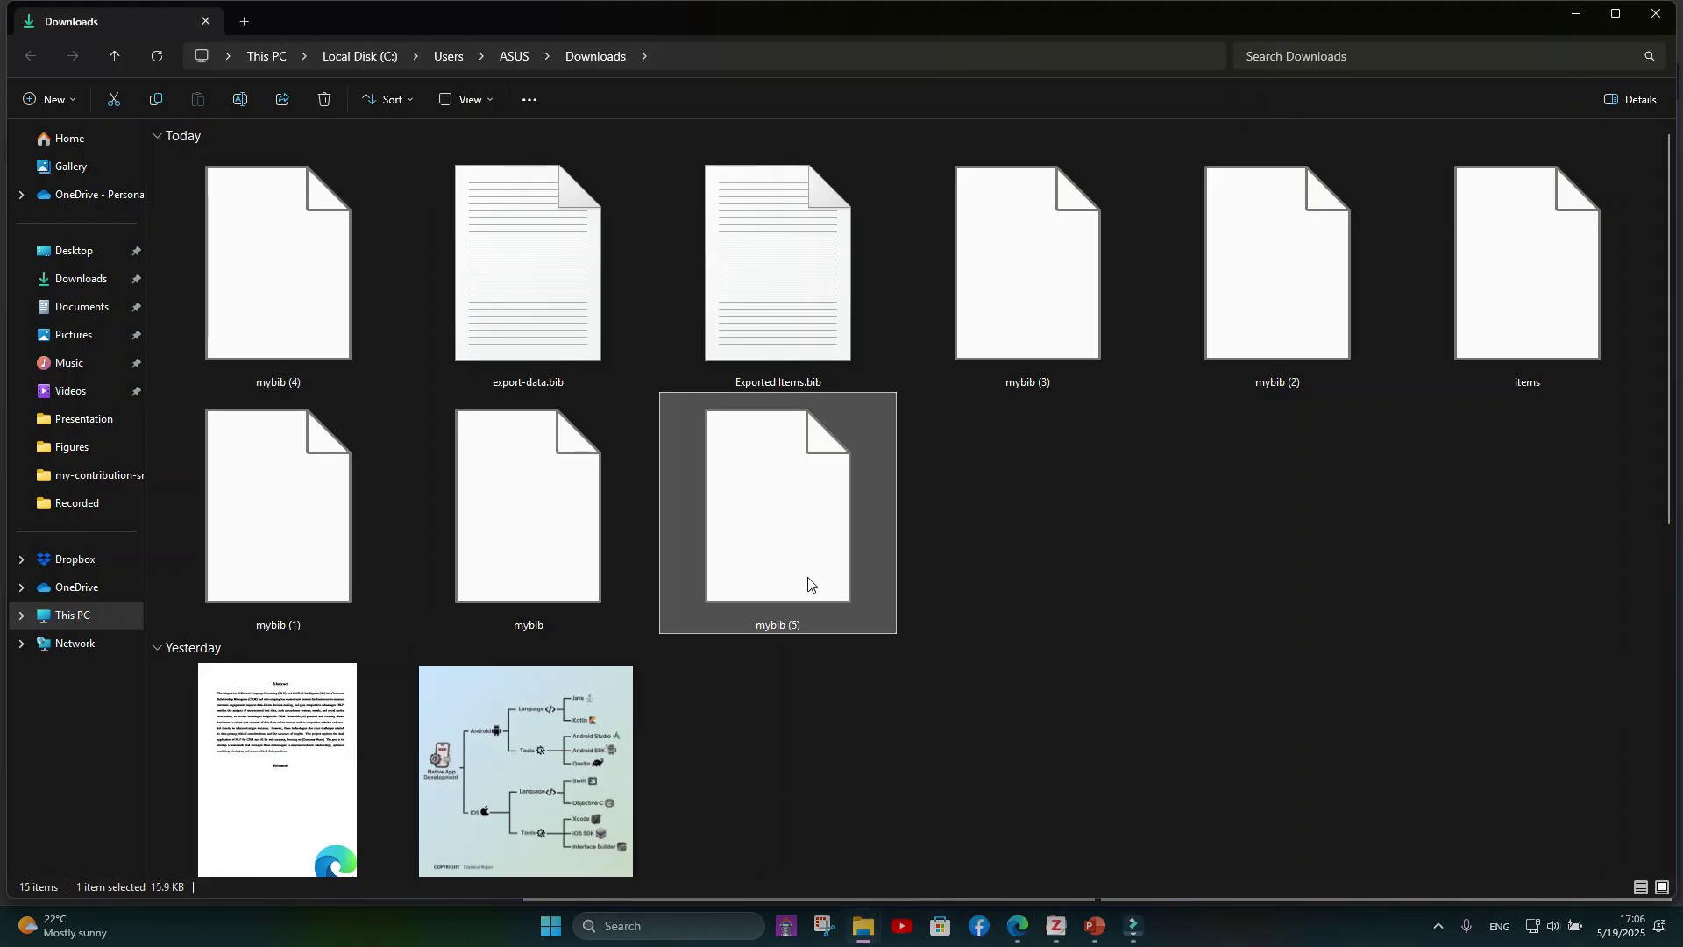
pyautogui.doubleClick(821, 546)
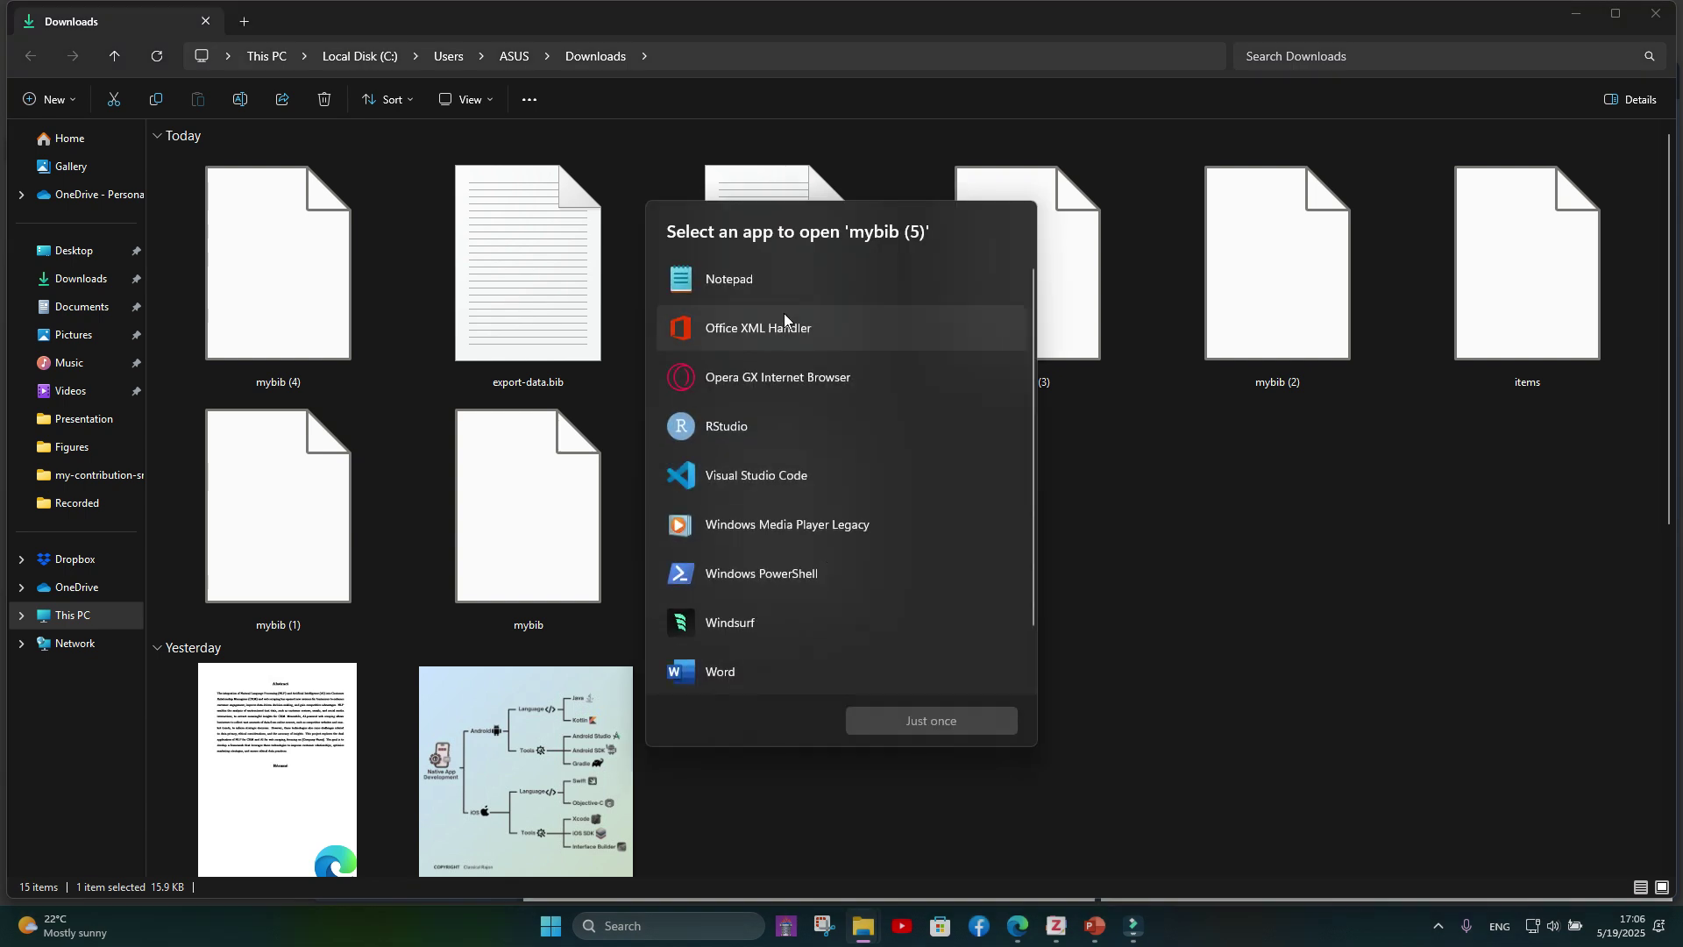
pyautogui.doubleClick(775, 281)
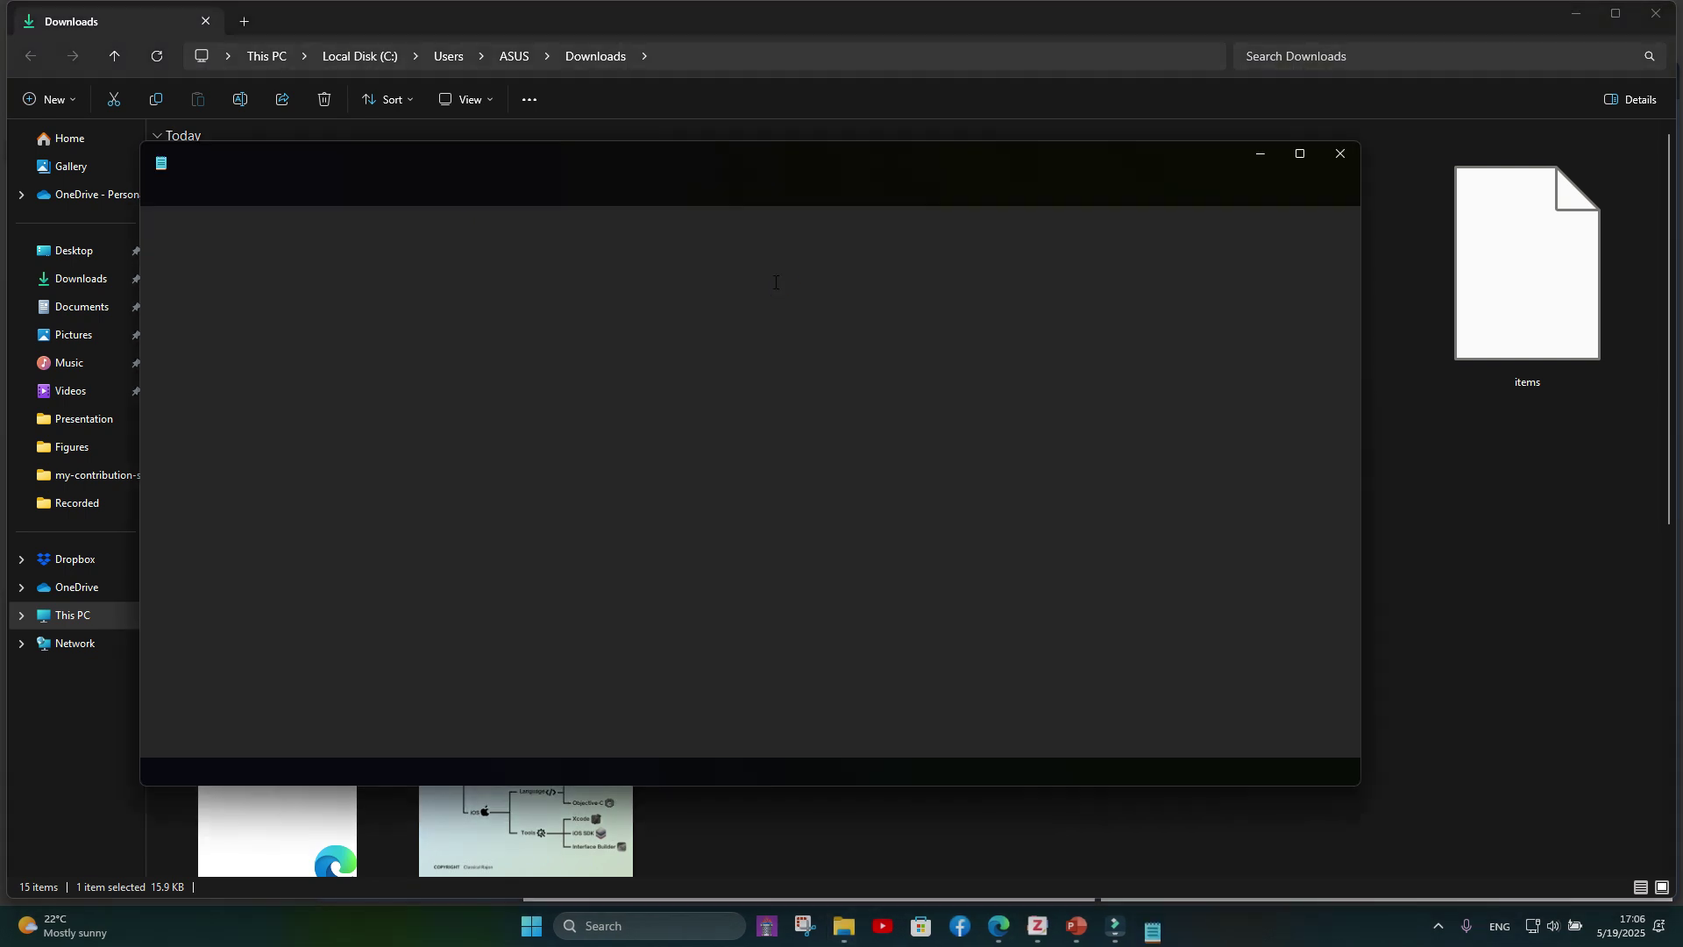
pyautogui.hotkey('ctrl', 'f')
pyautogui.write('Deception Detection for News')
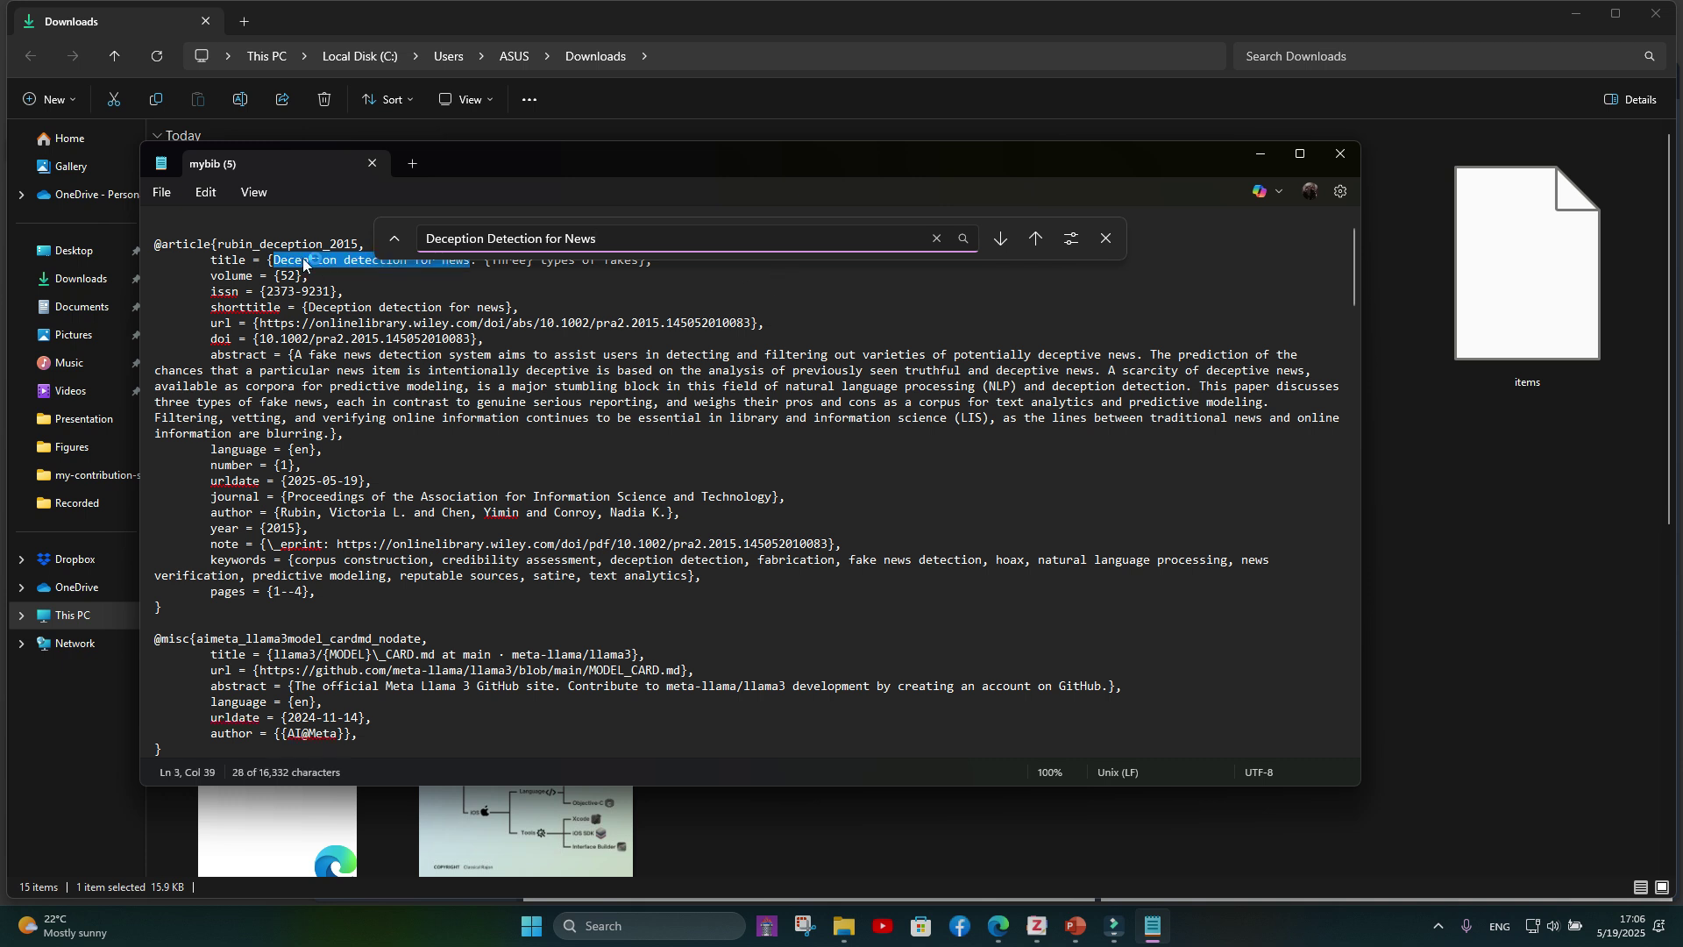
pyautogui.click(1107, 237)
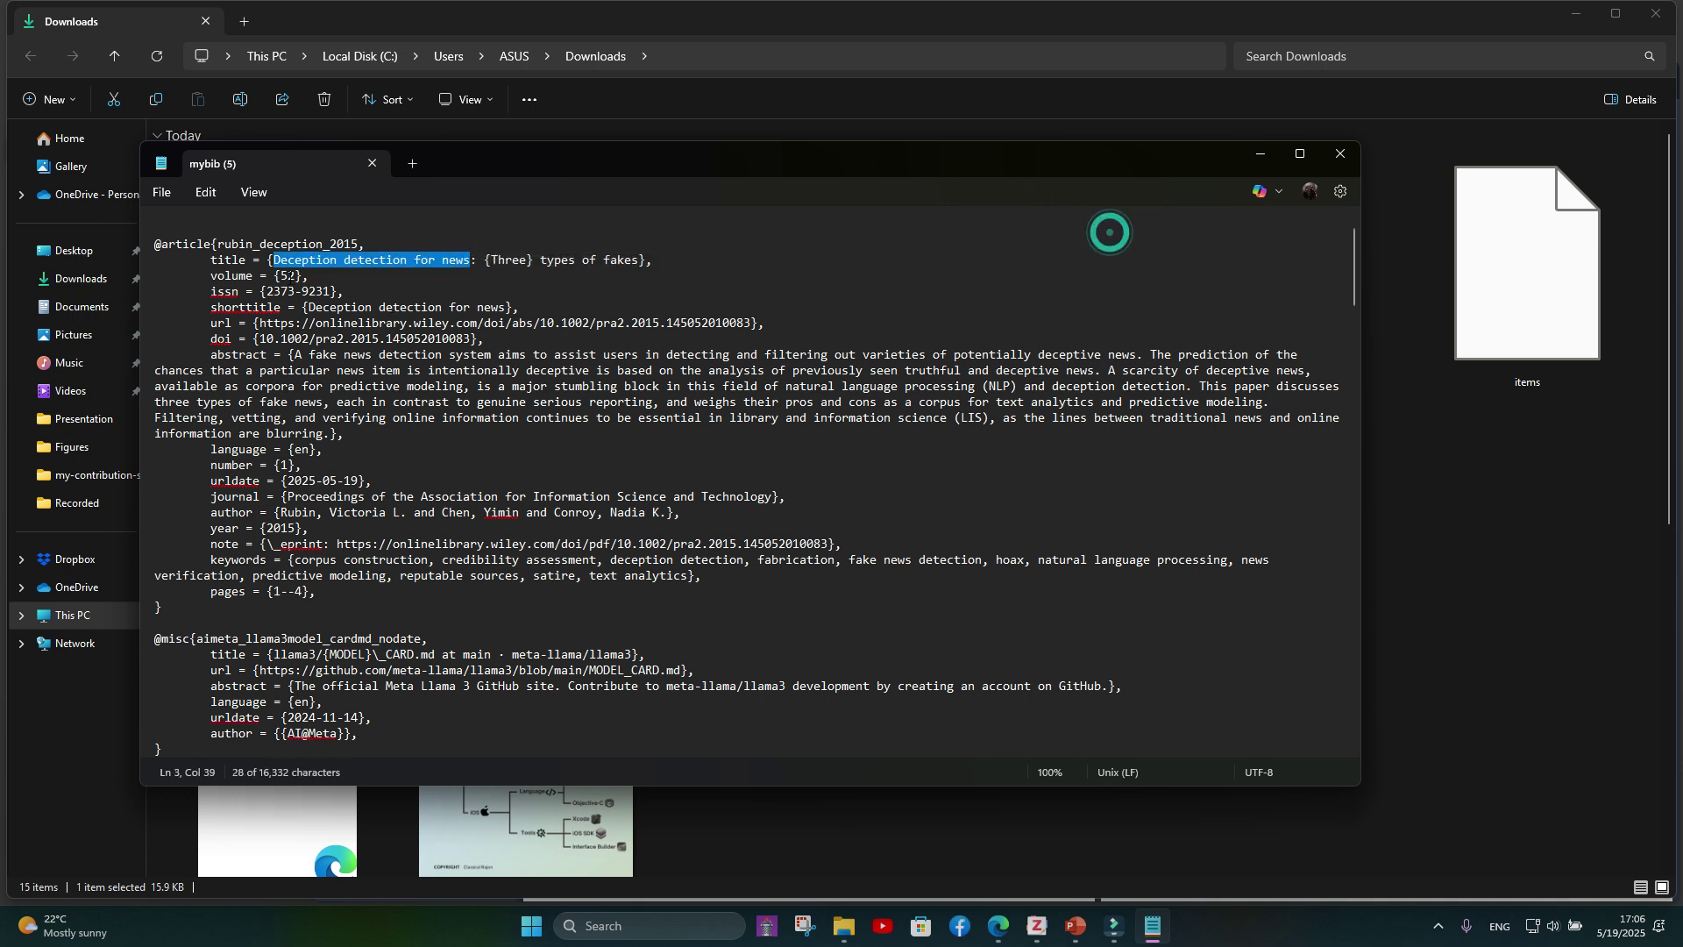
pyautogui.click(1340, 154)
pyautogui.moveTo(1017, 926)
pyautogui.click(999, 842)
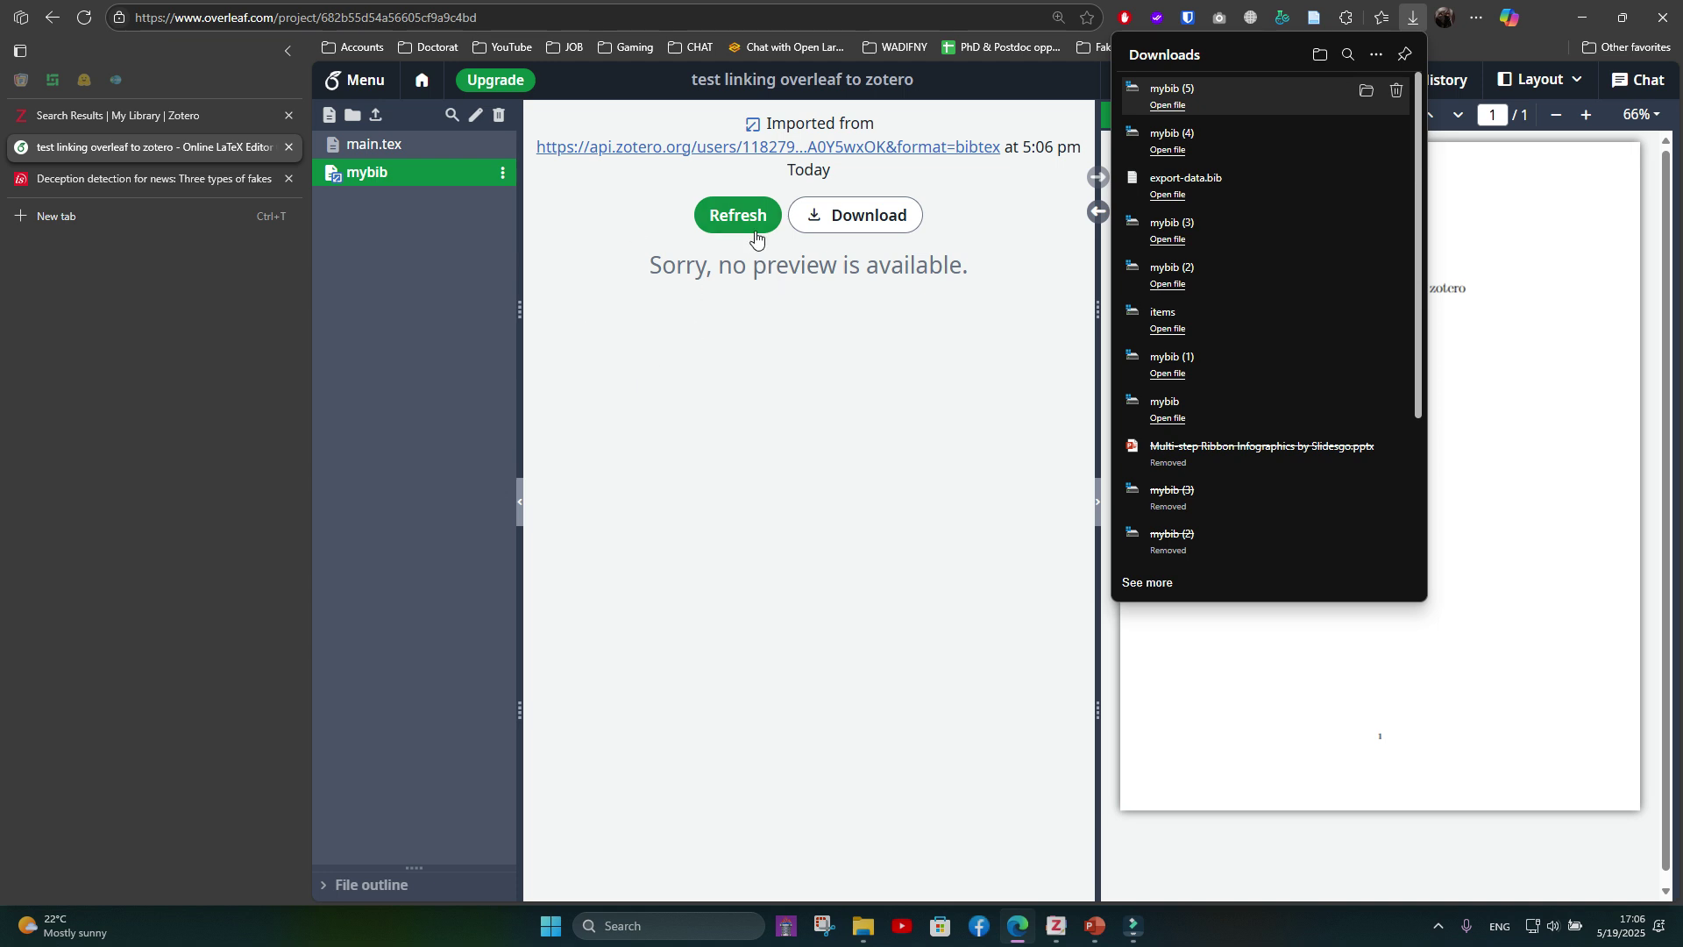
# Step: Open main.tex, then copy the biblatex setup lines from slide 3's code box
pyautogui.click(701, 468)
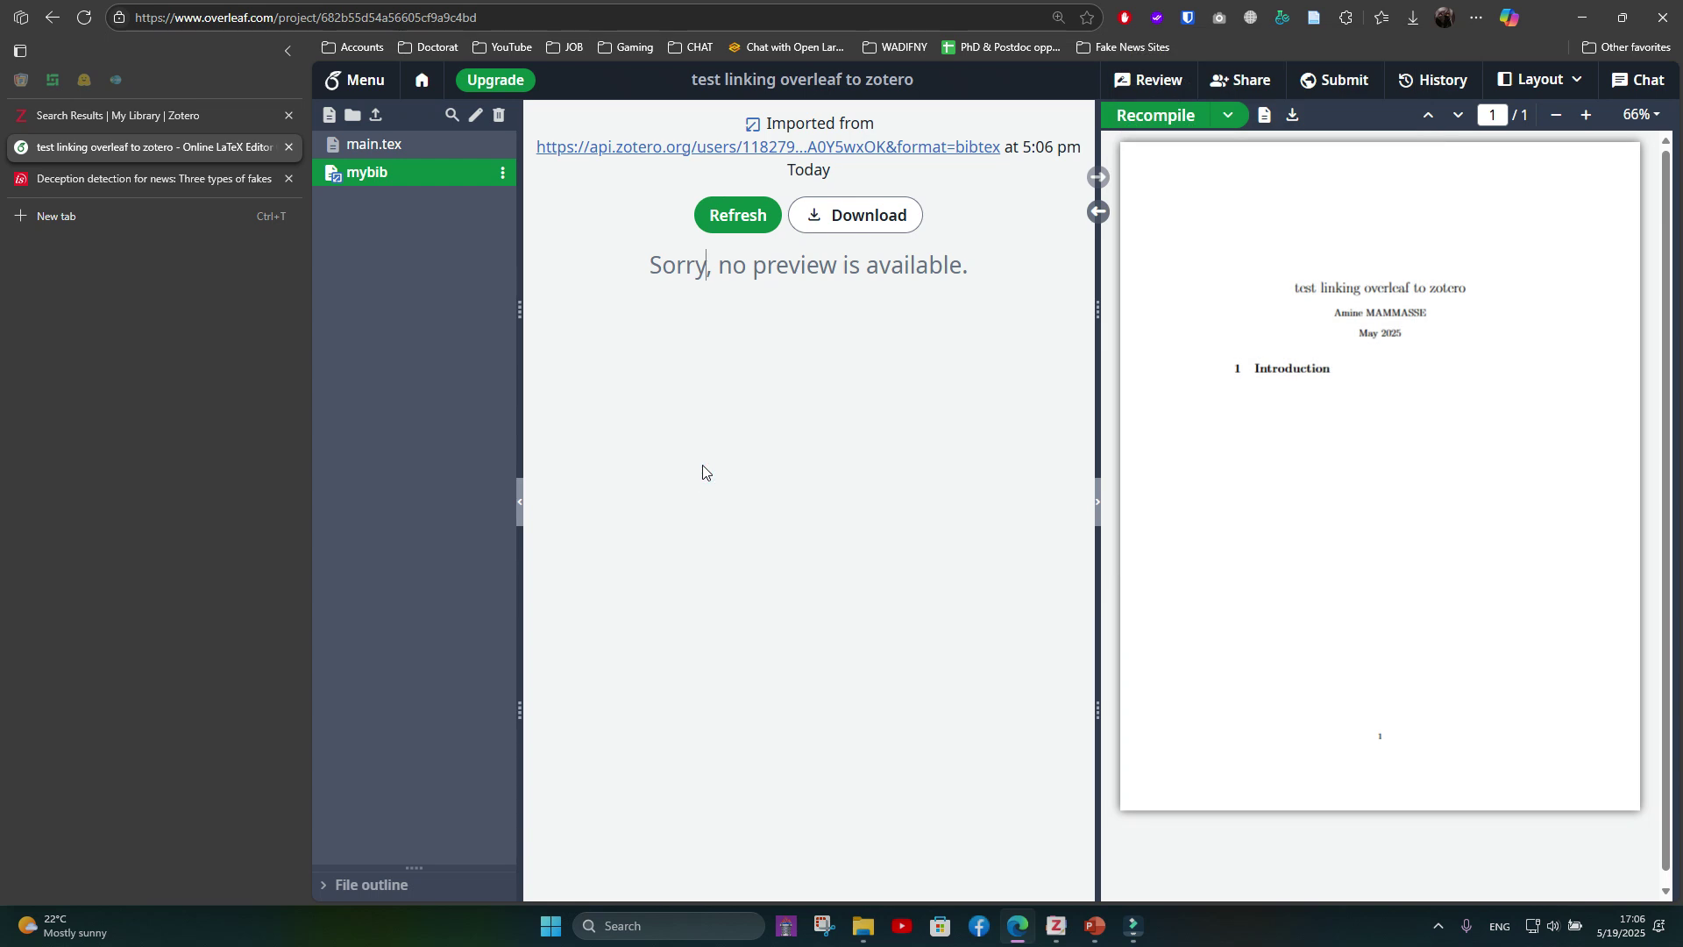
pyautogui.click(412, 145)
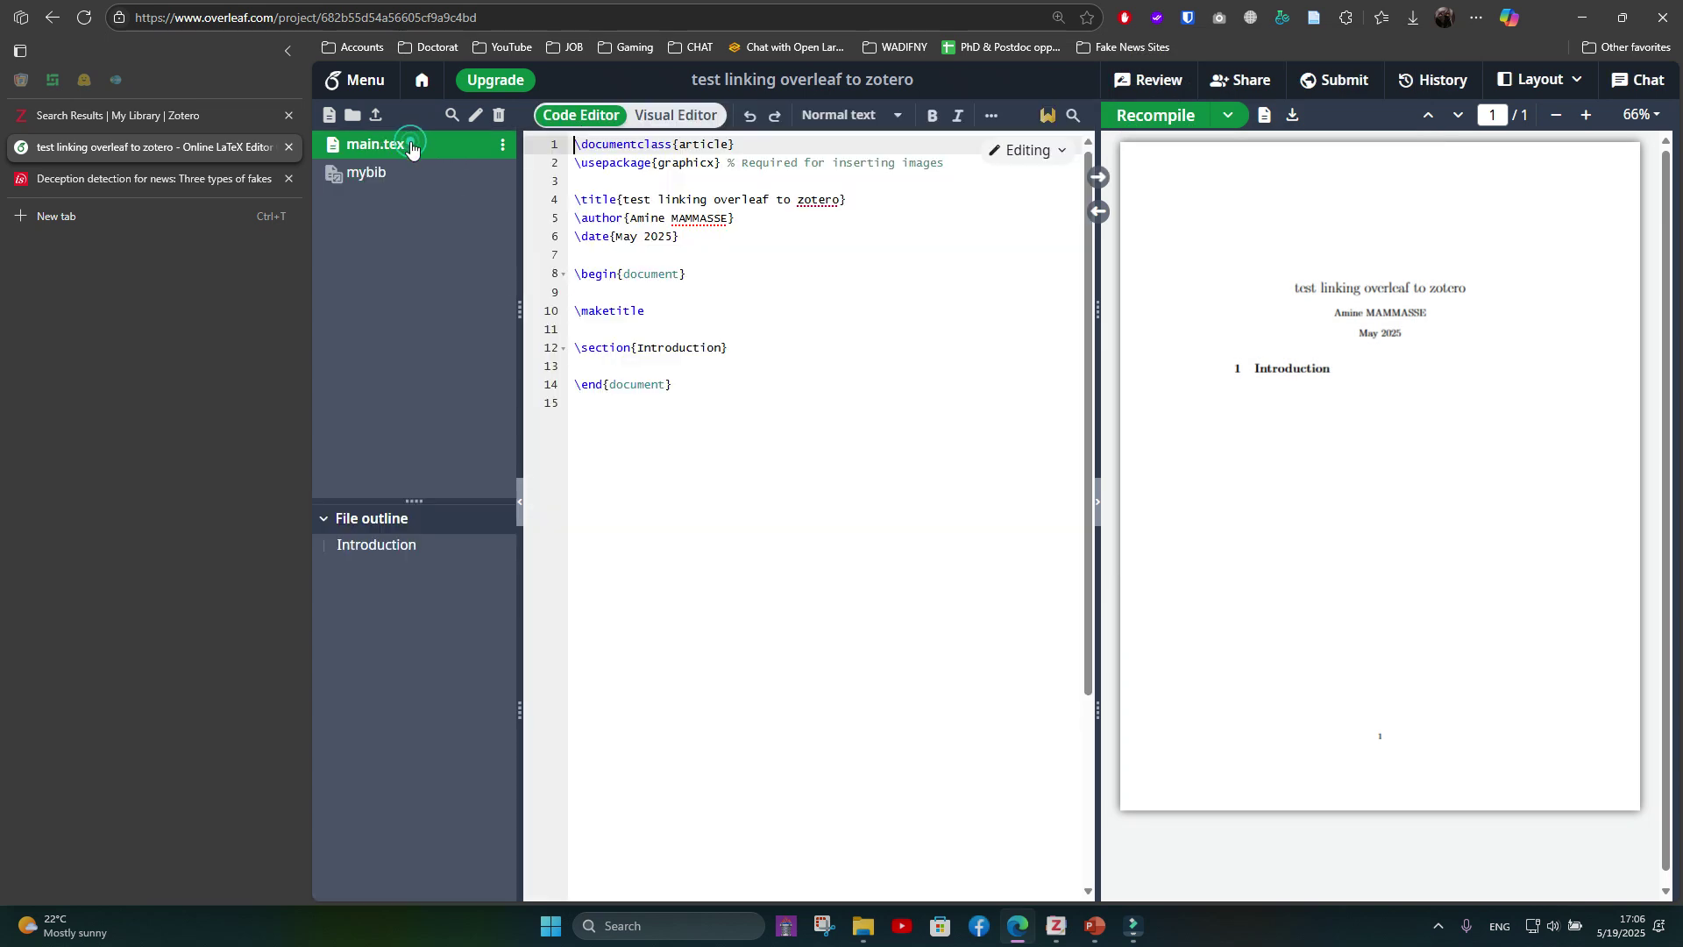
pyautogui.click(1109, 929)
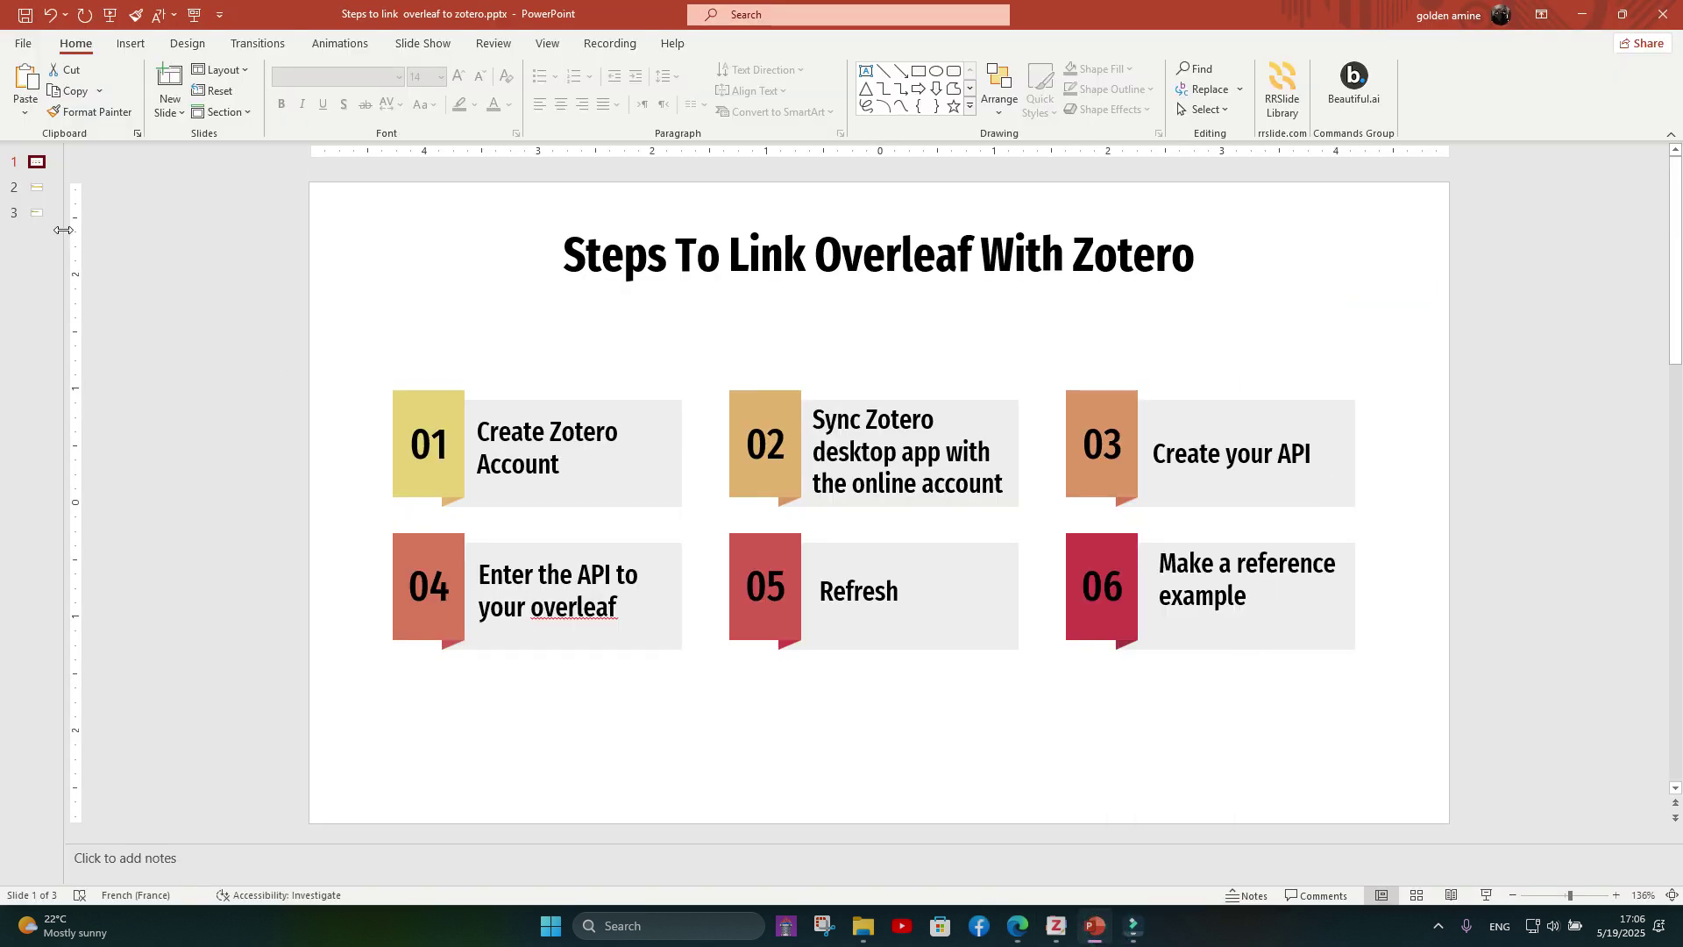
pyautogui.click(38, 215)
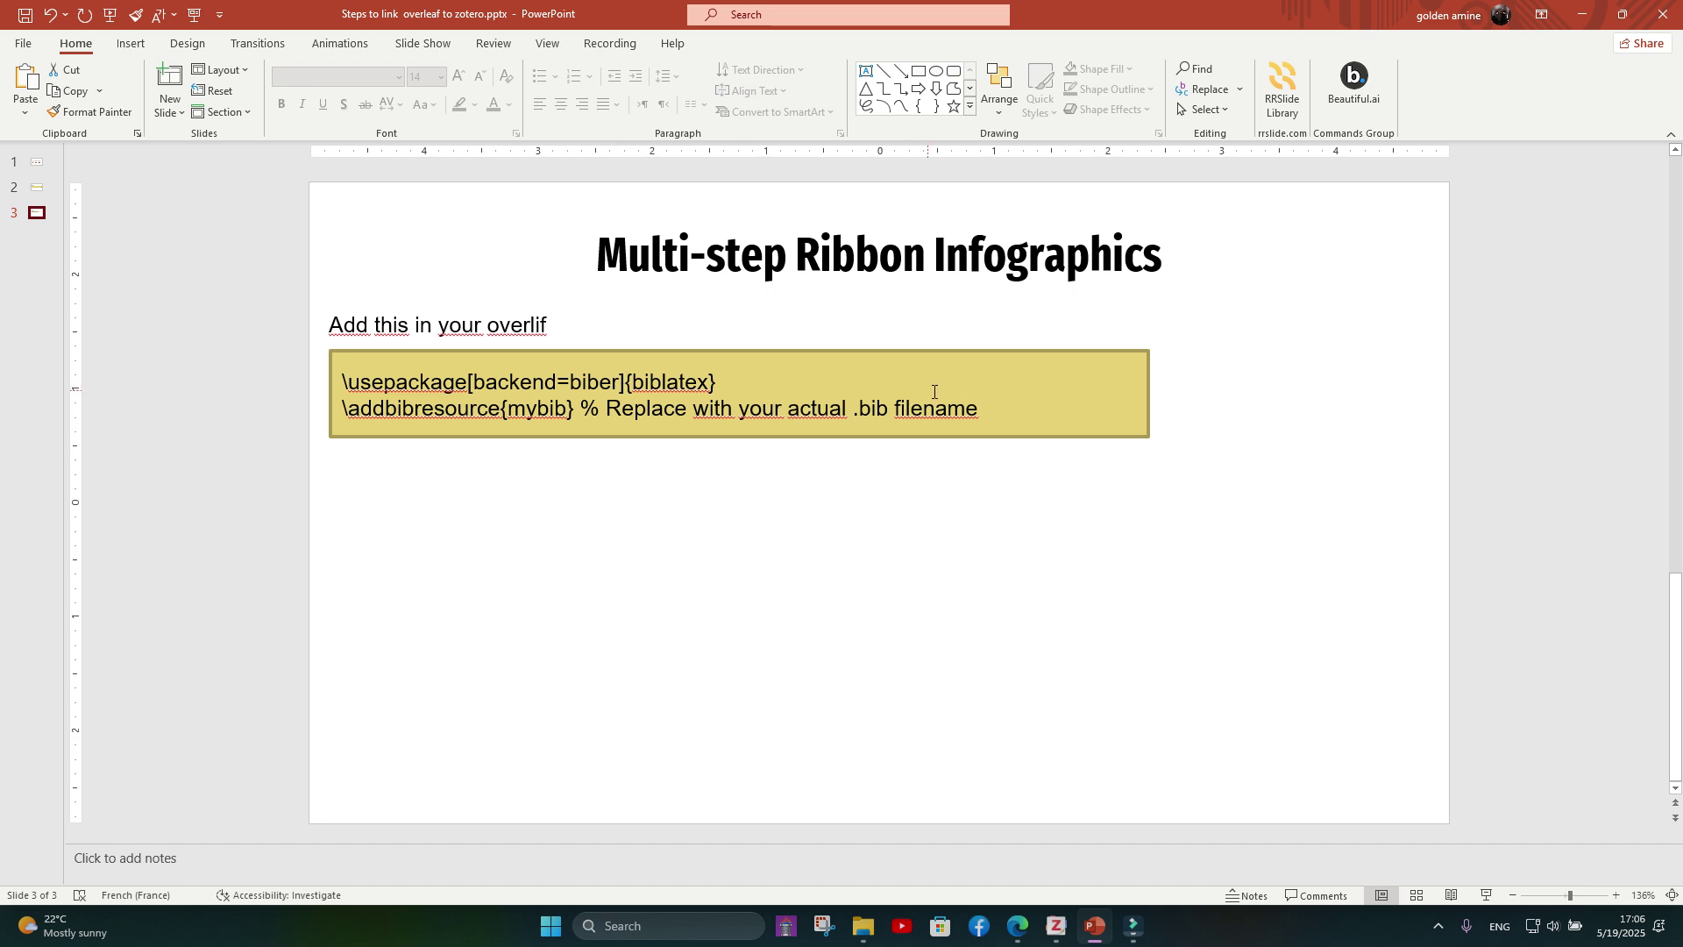
pyautogui.click(989, 409)
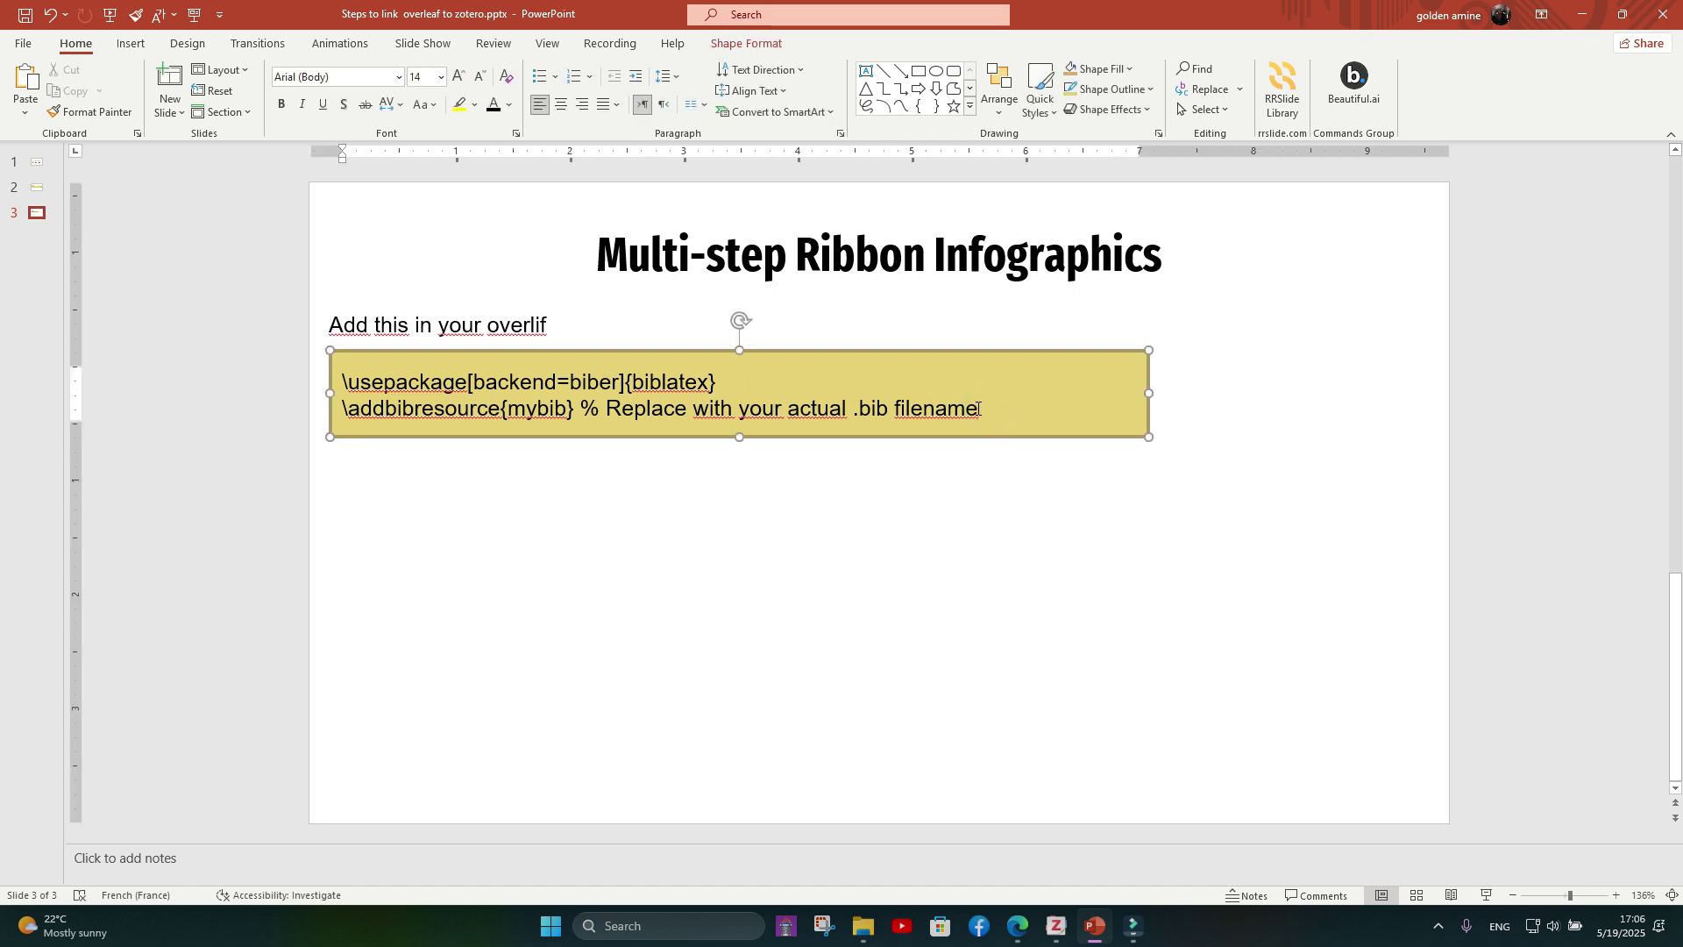
pyautogui.hotkey('ctrl', 'a')
pyautogui.hotkey('ctrl', 'c')
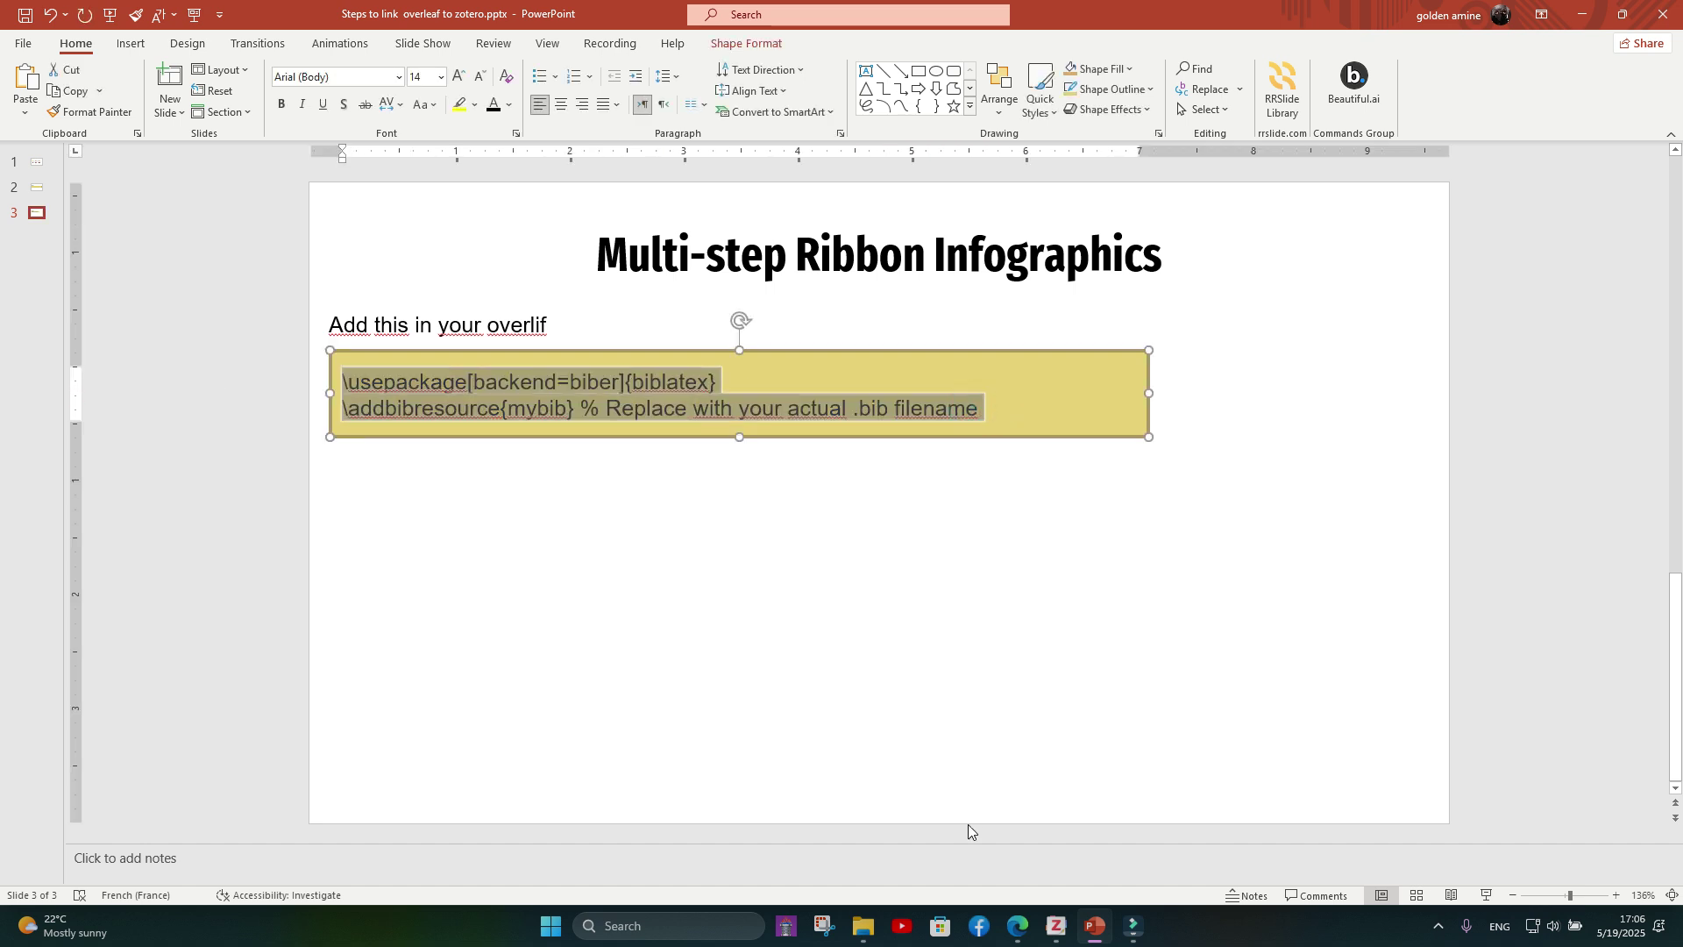
pyautogui.moveTo(1057, 928)
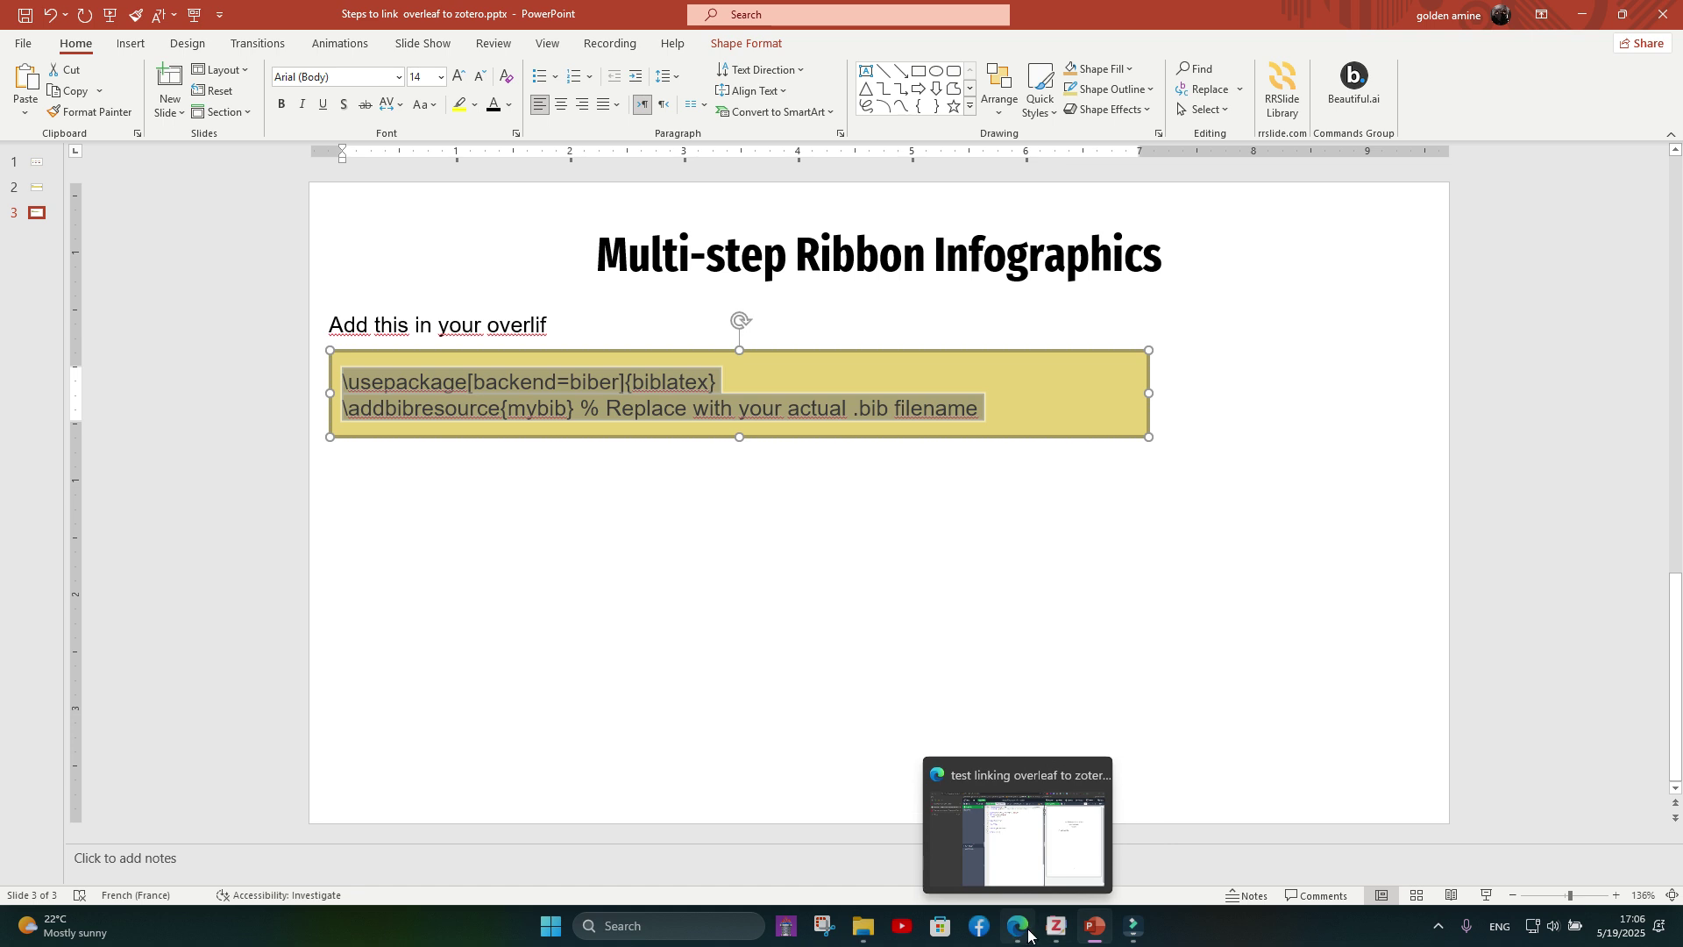
pyautogui.click(1030, 935)
# Step: Paste the biblatex lines at line 3 and add \printbibliography below the Introduction heading
pyautogui.click(607, 182)
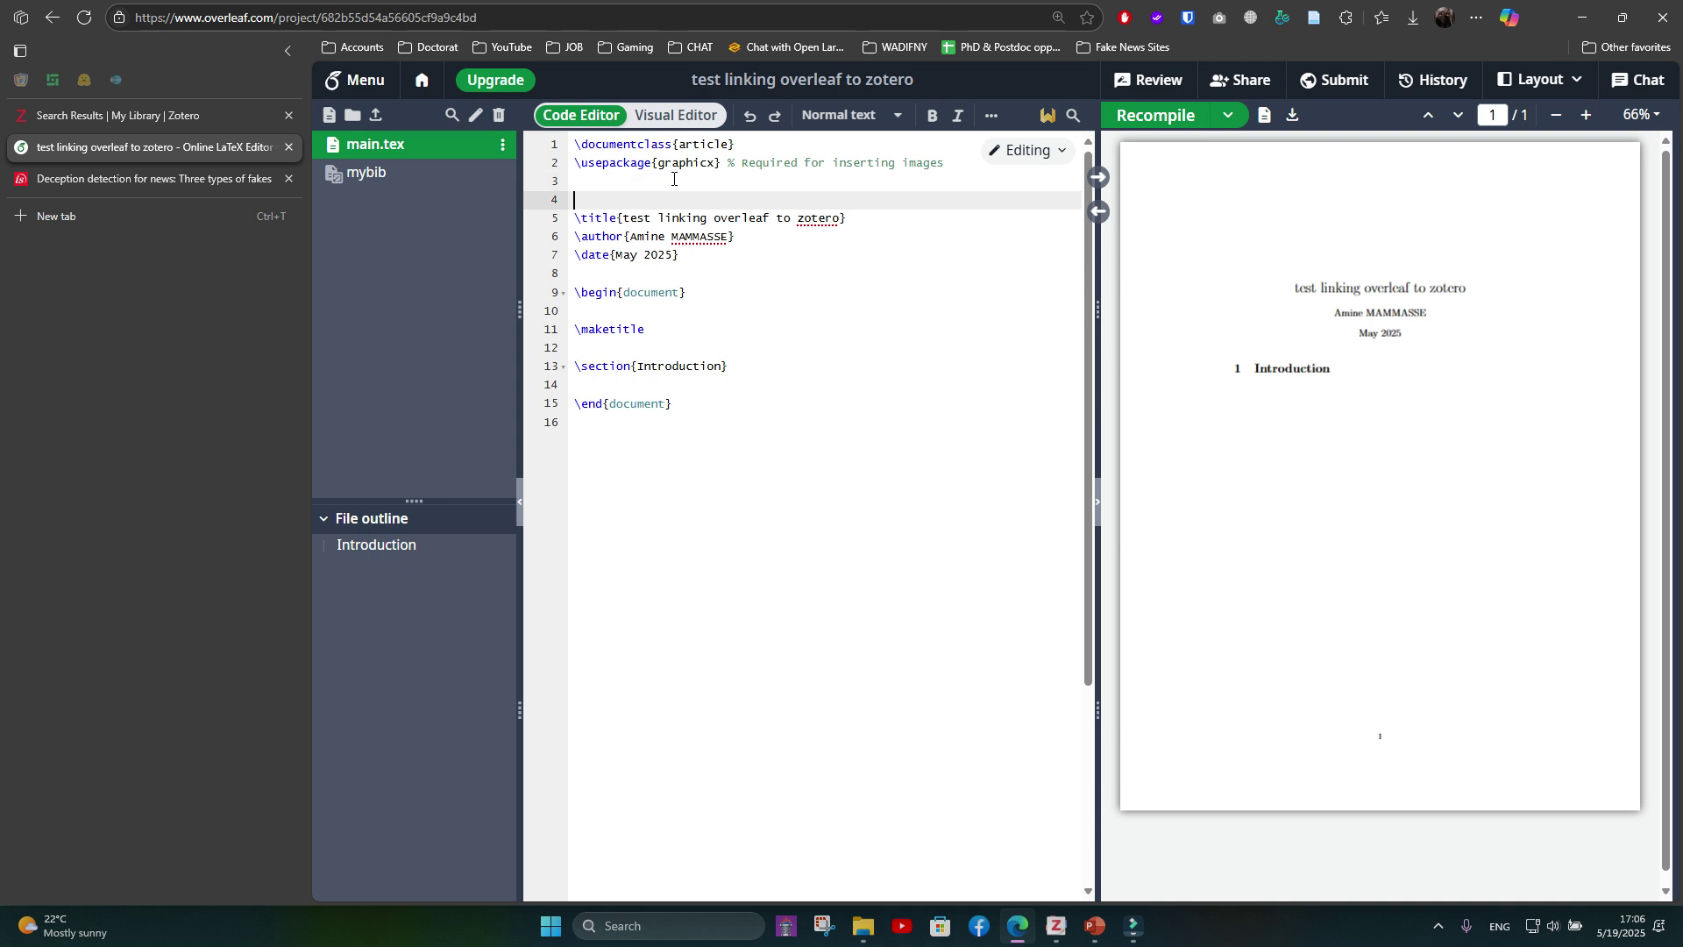
pyautogui.hotkey('ctrl', 'v')
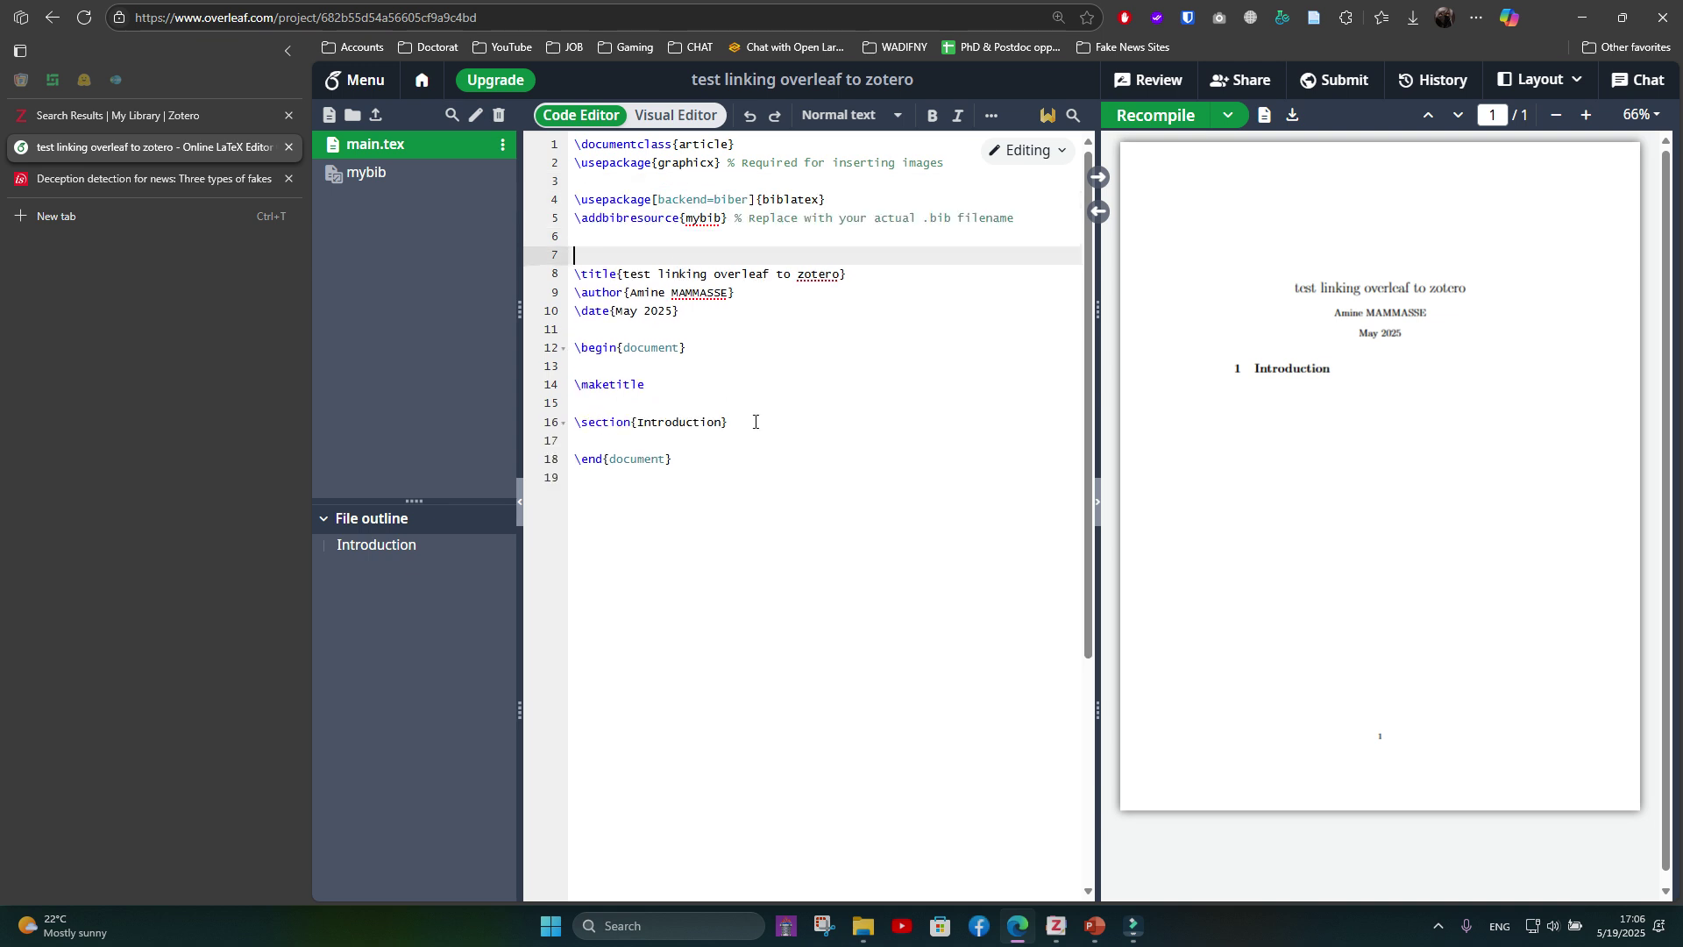
pyautogui.click(756, 422)
pyautogui.press('Return')
pyautogui.press('Return')
pyautogui.write('\\[\\')
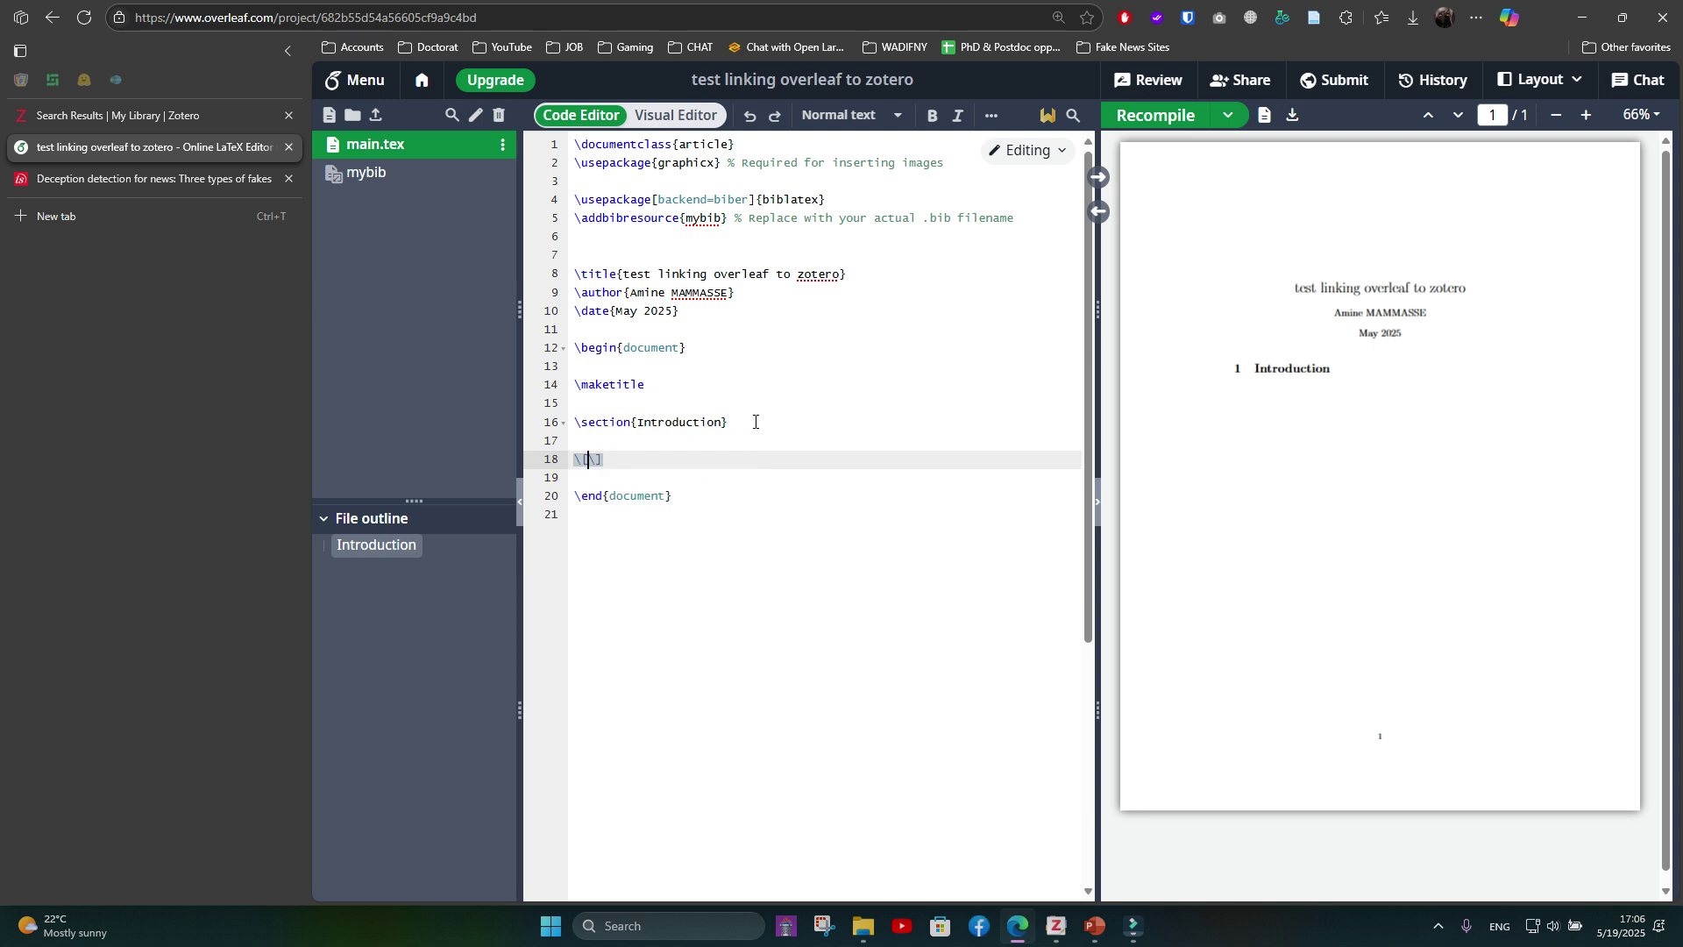
pyautogui.press('BackSpace')
pyautogui.press('BackSpace')
pyautogui.write('\\ptin')
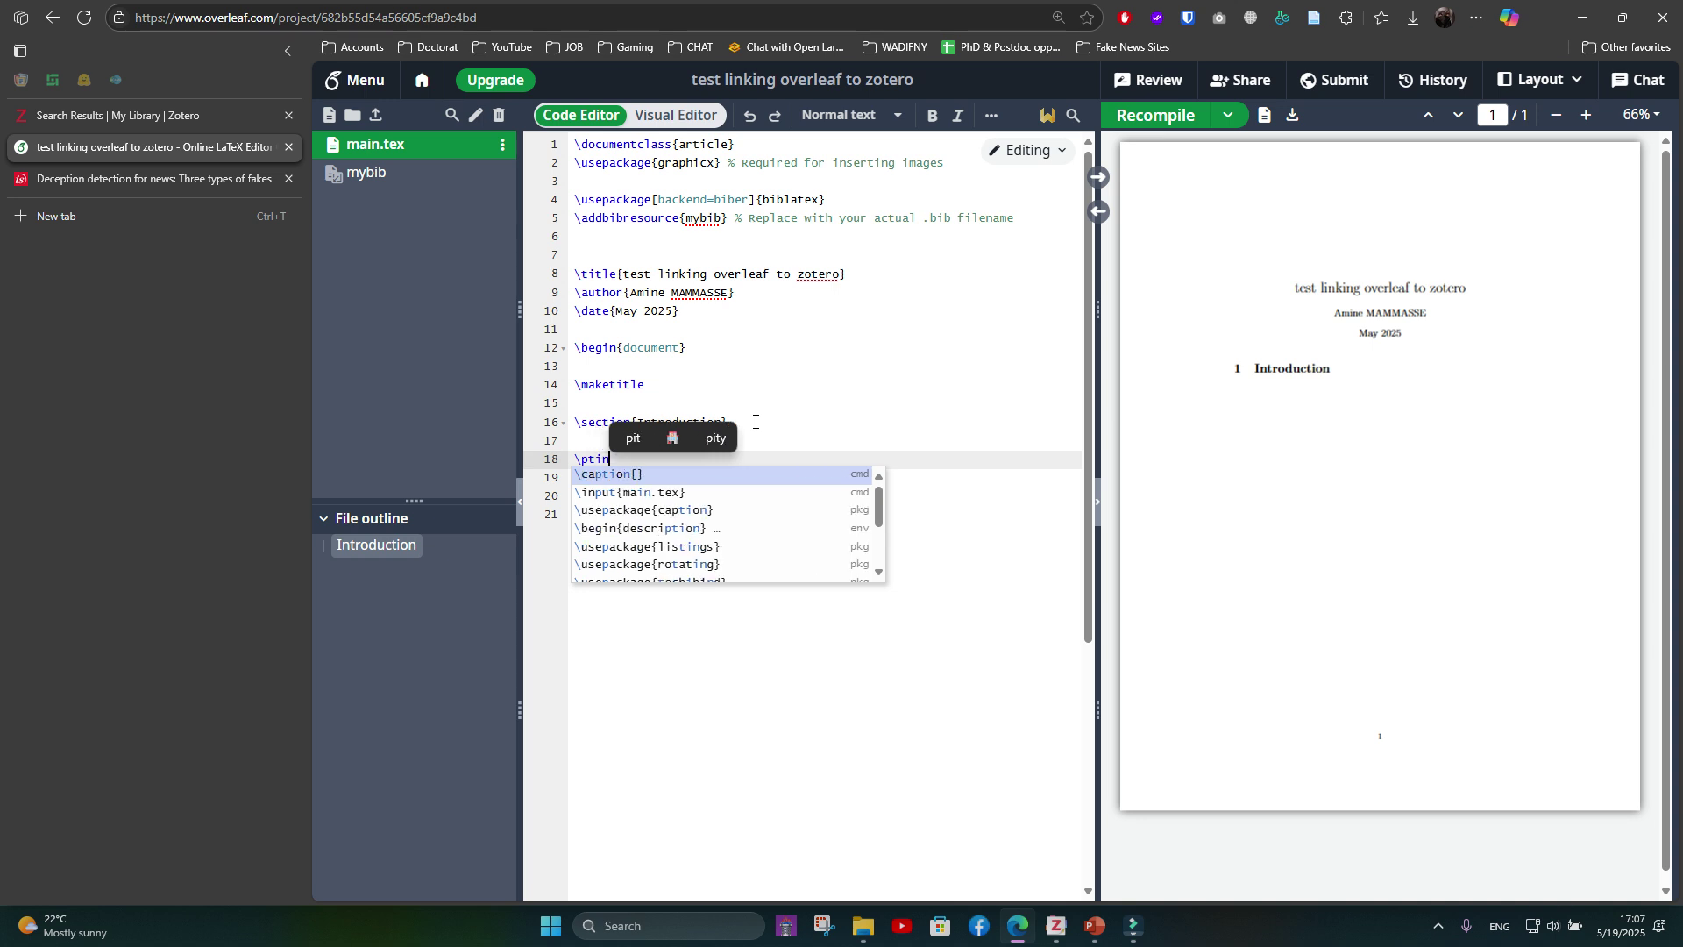
pyautogui.write('tb')
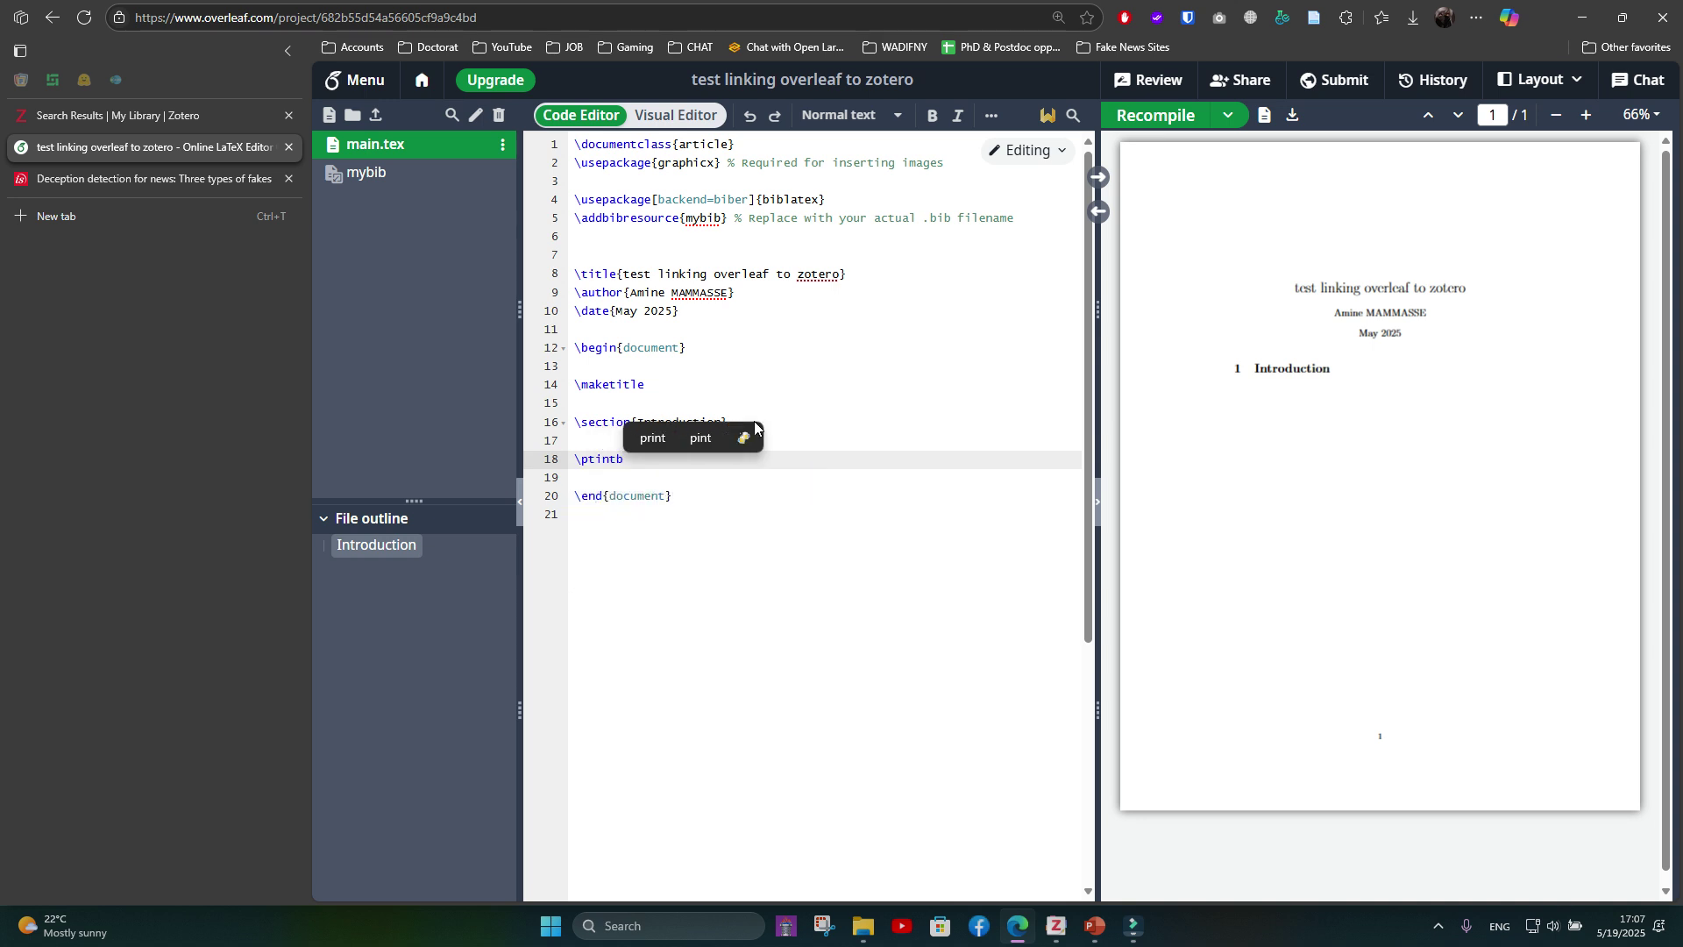
pyautogui.write('i')
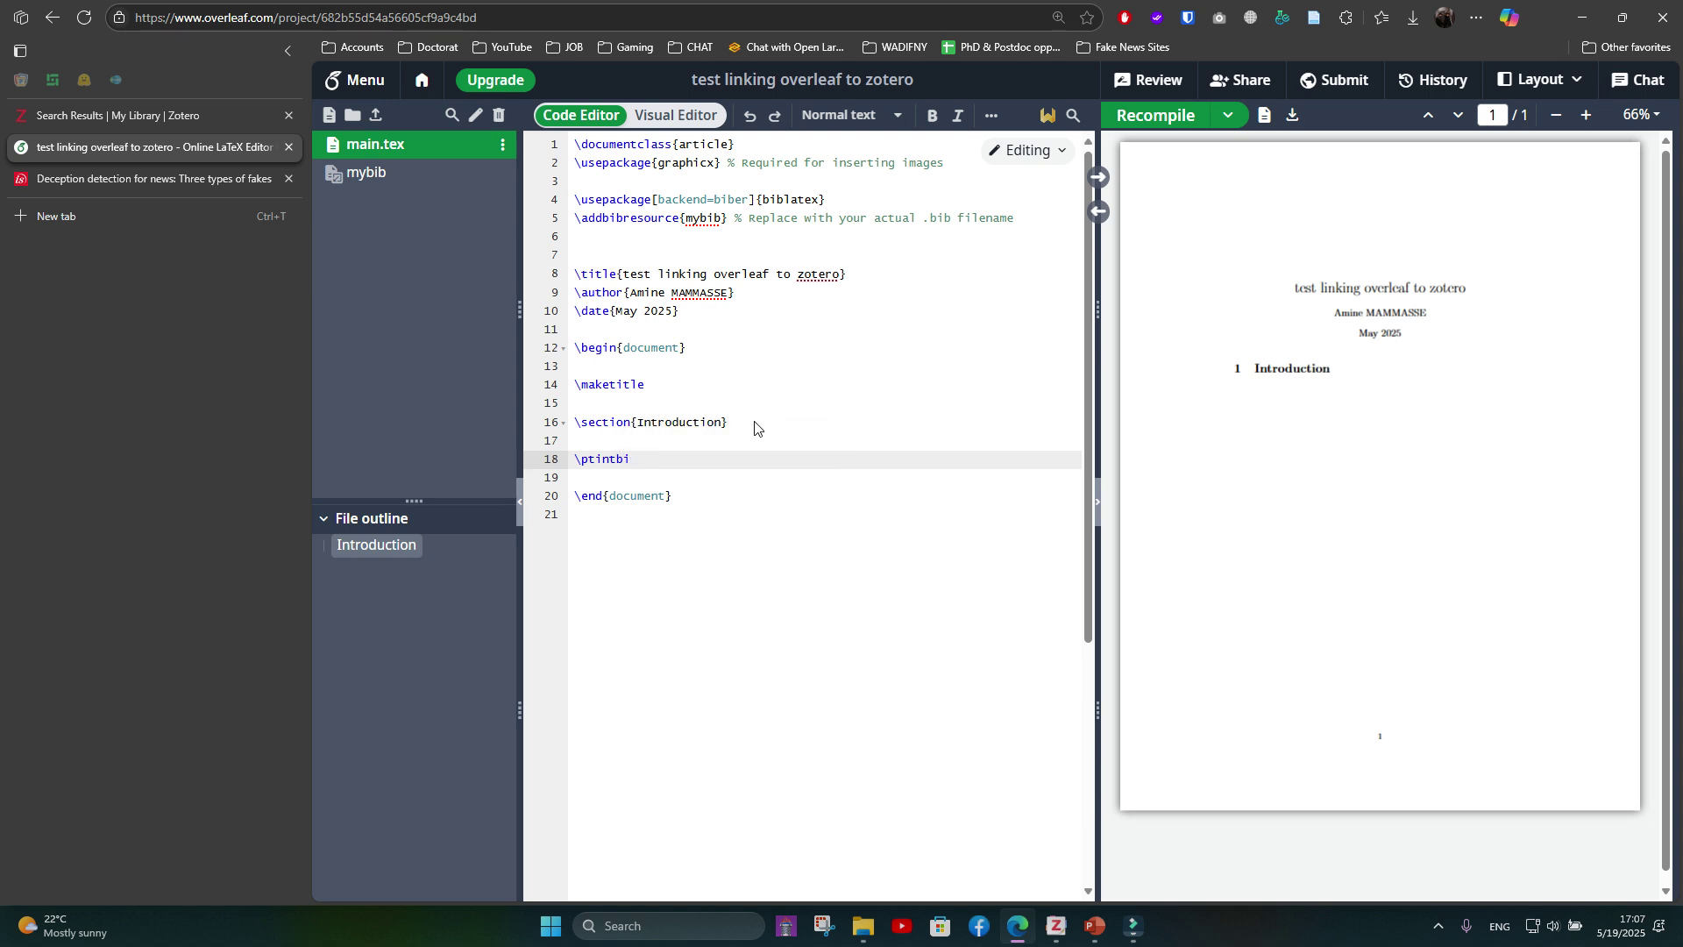
pyautogui.press('BackSpace')
pyautogui.press('BackSpace')
pyautogui.press('BackSpace')
pyautogui.press('BackSpace')
pyautogui.write('rint')
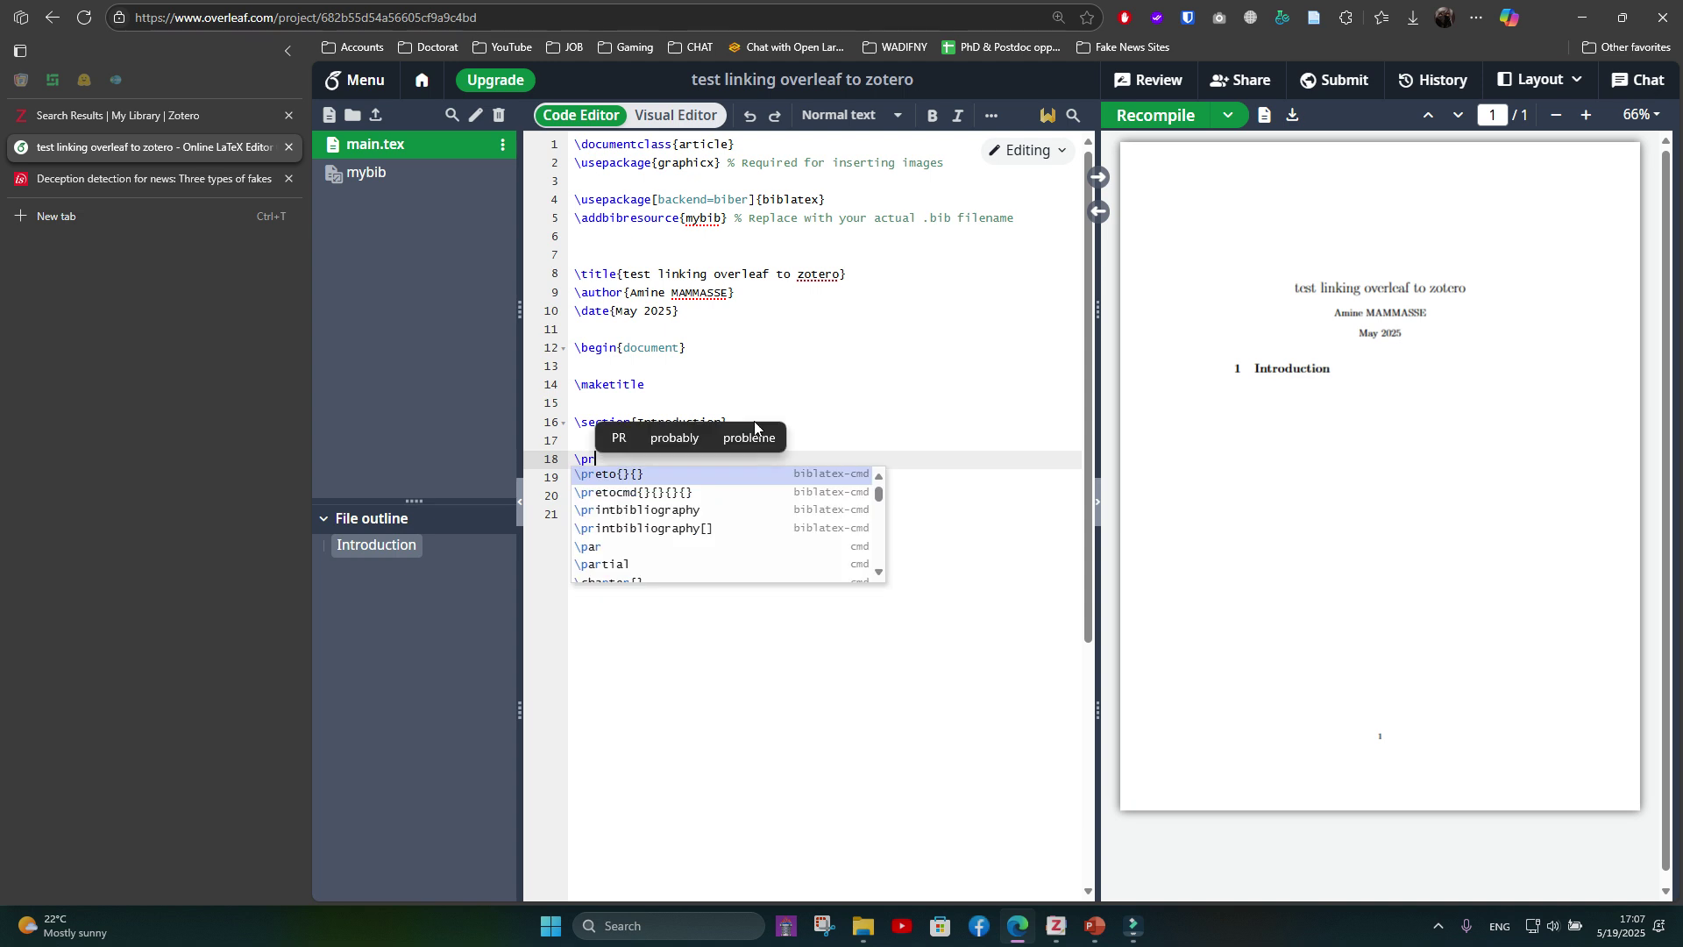
pyautogui.press('Return')
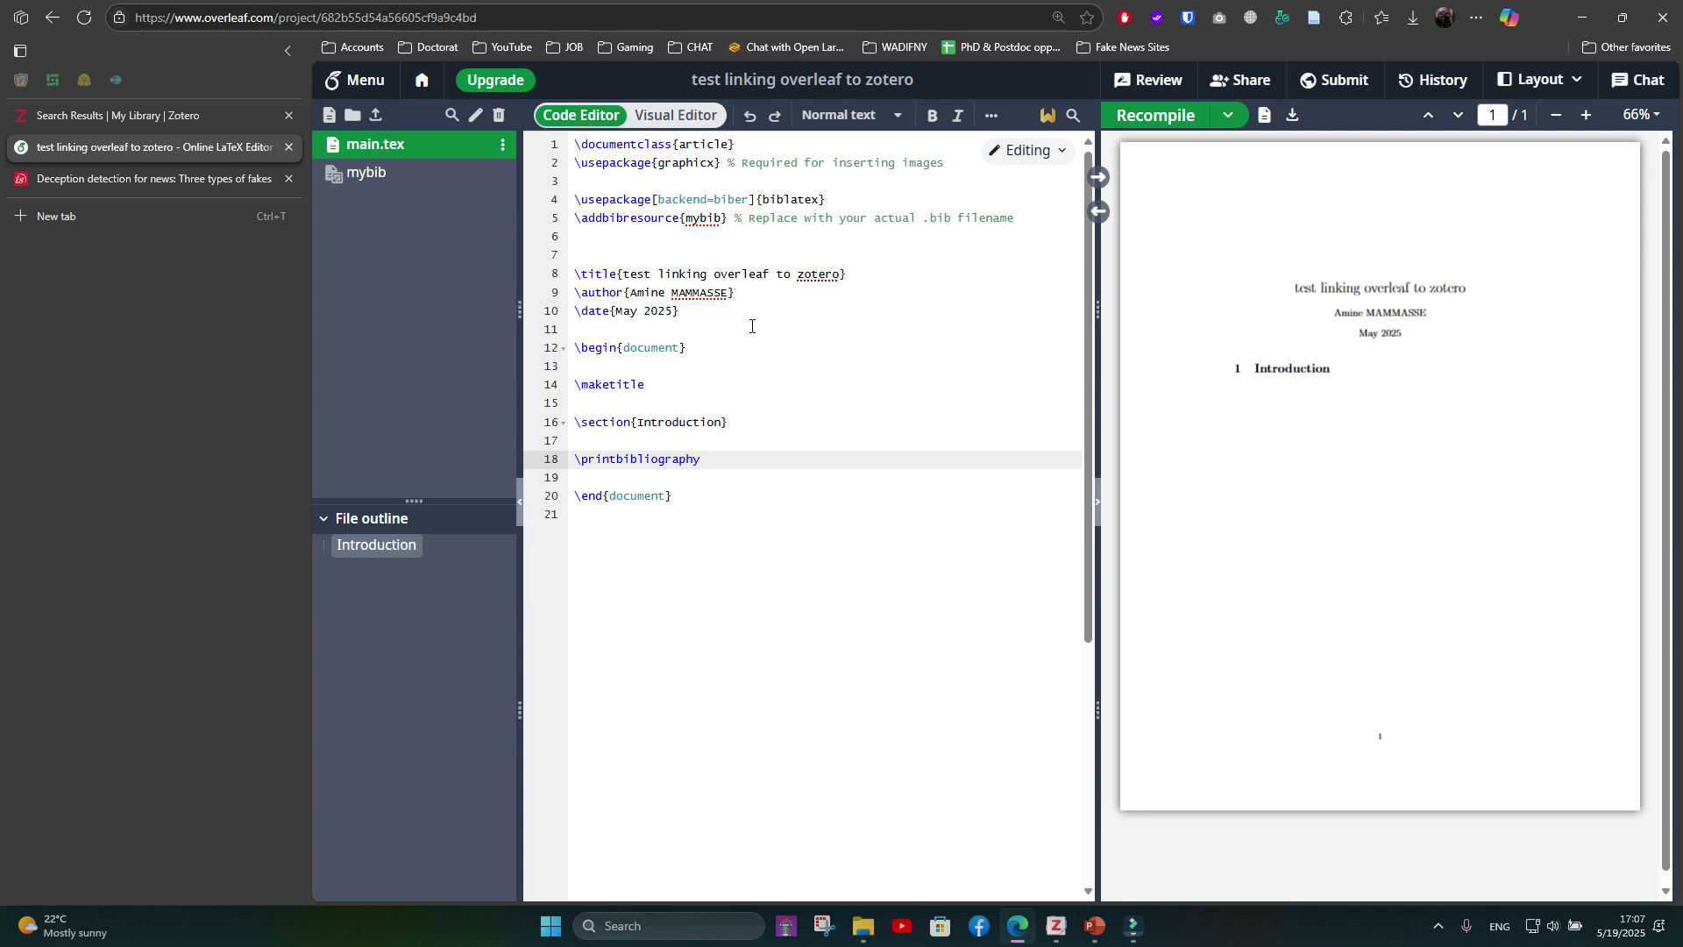
# Step: Add a 'this paper \cite{}' line after \begin{document}
pyautogui.click(716, 350)
pyautogui.press('Return')
pyautogui.press('Return')
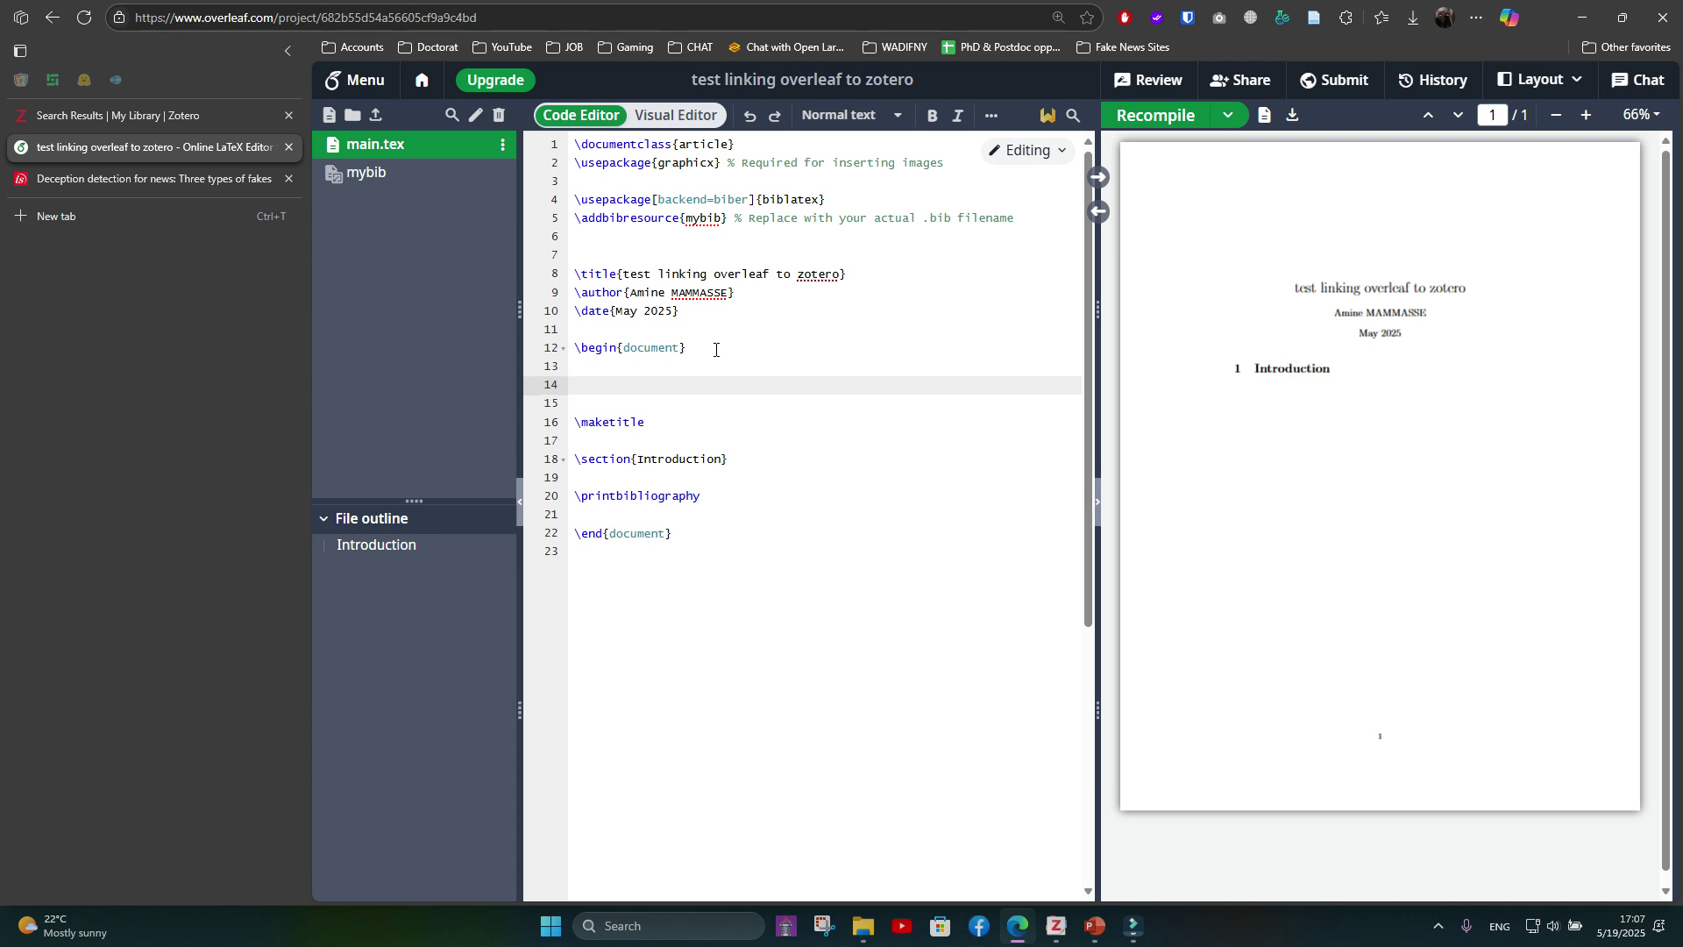
pyautogui.write('the')
pyautogui.write('is paper ')
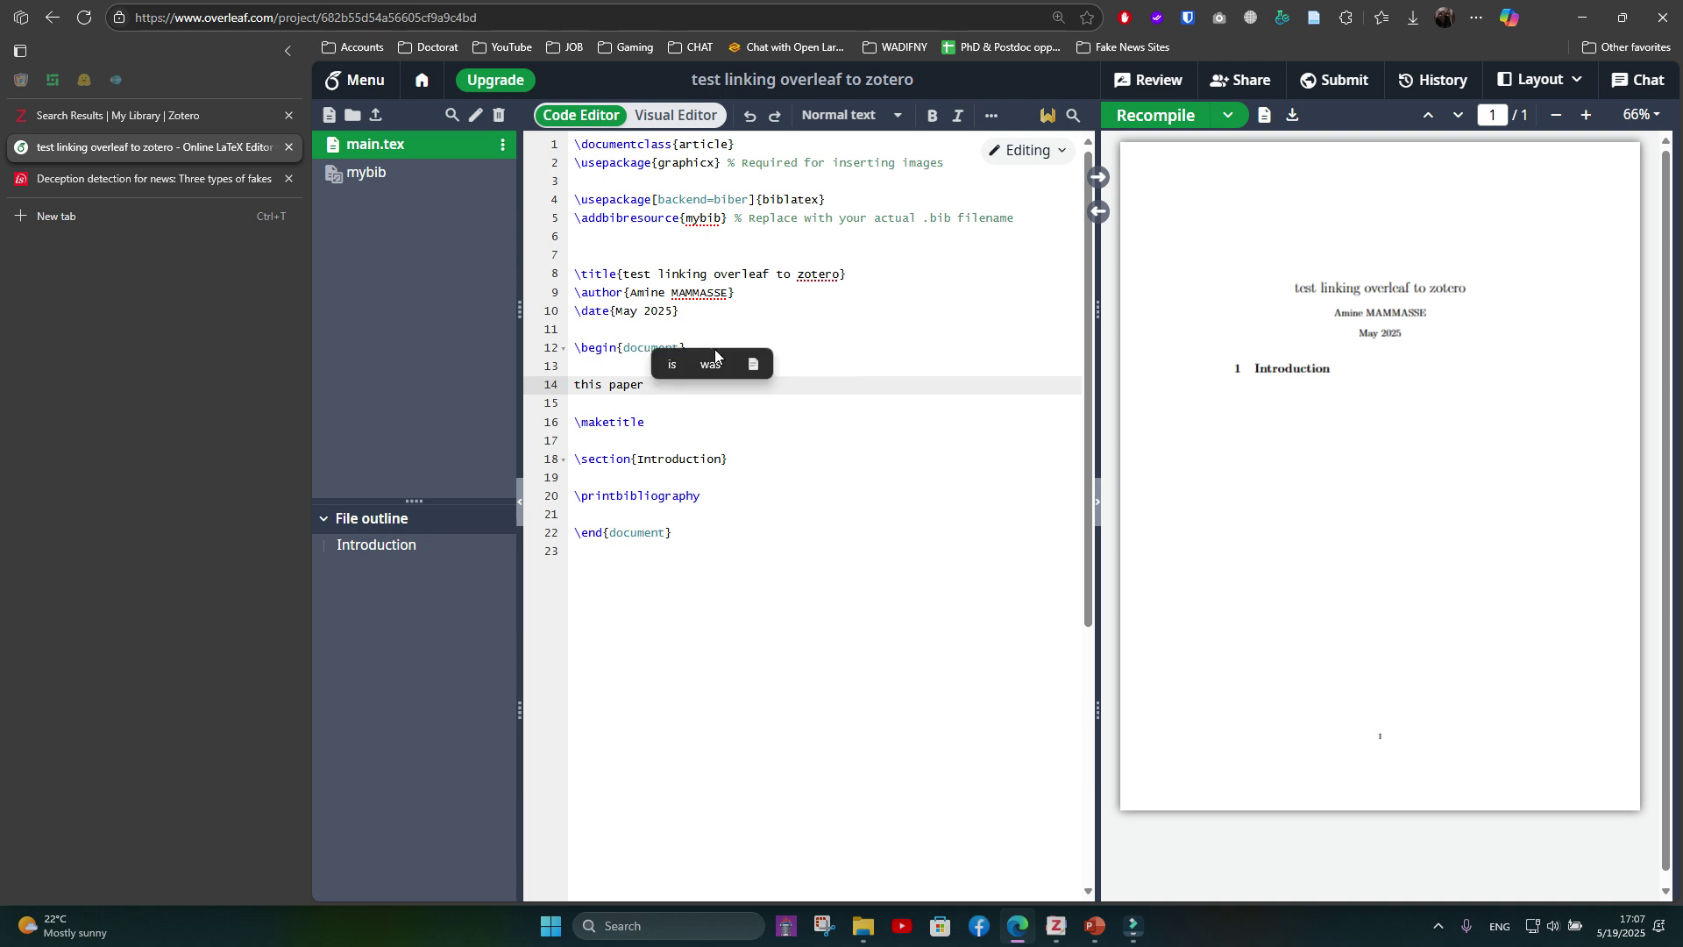
pyautogui.write('\\cite')
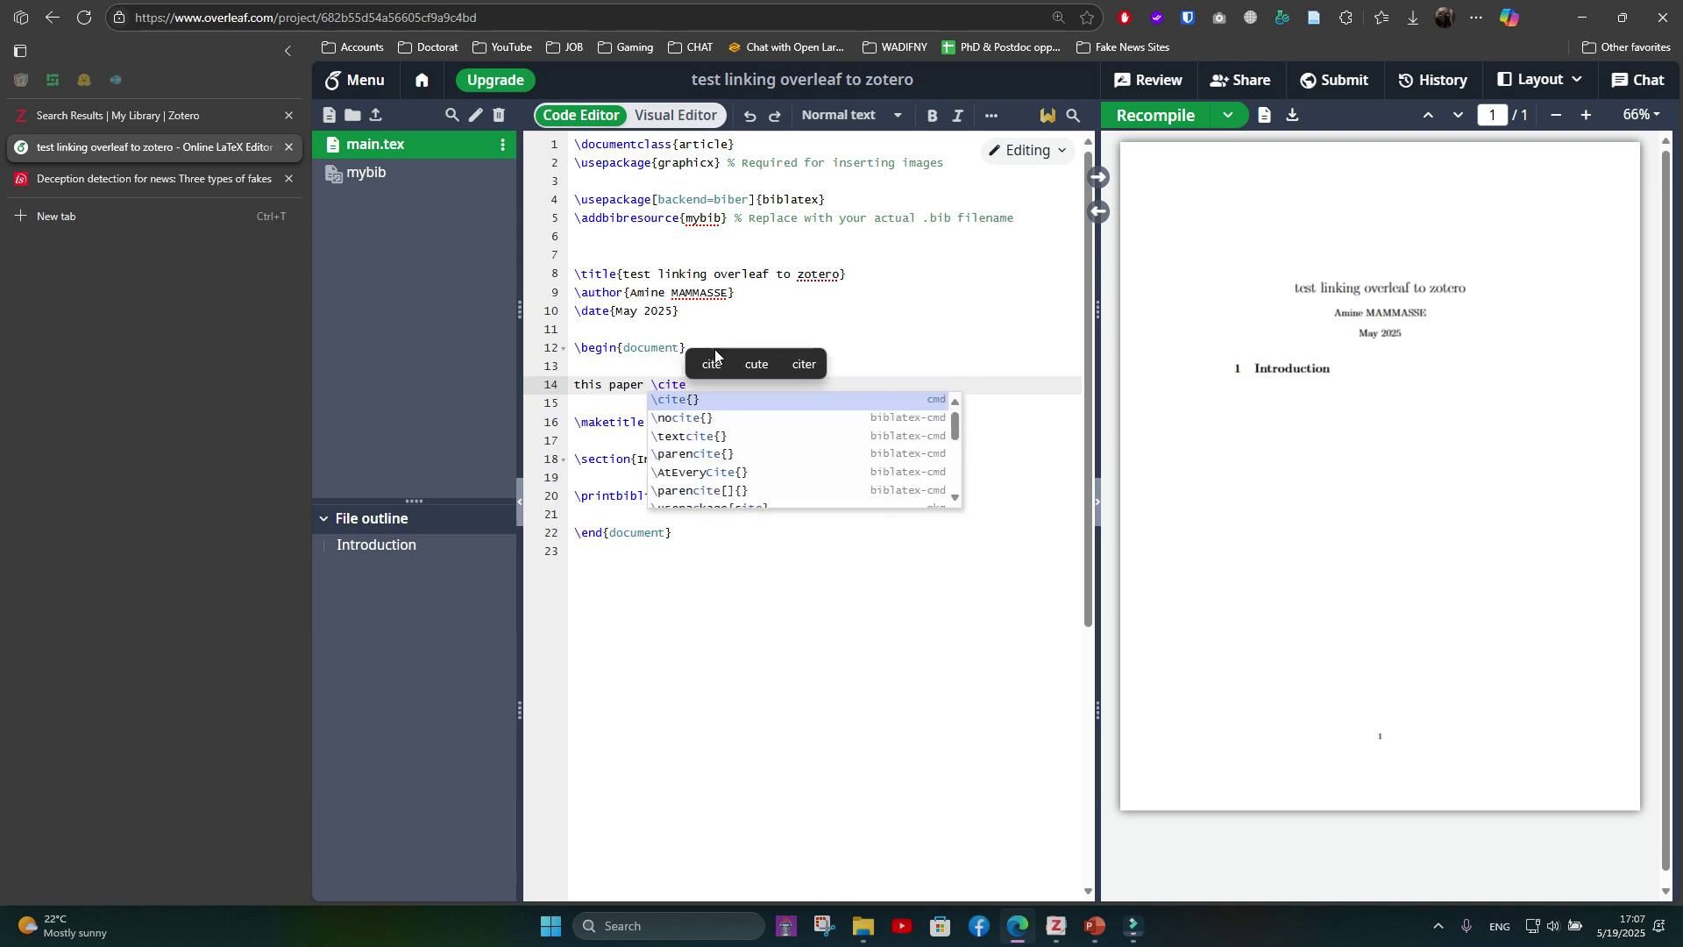
pyautogui.press('Return')
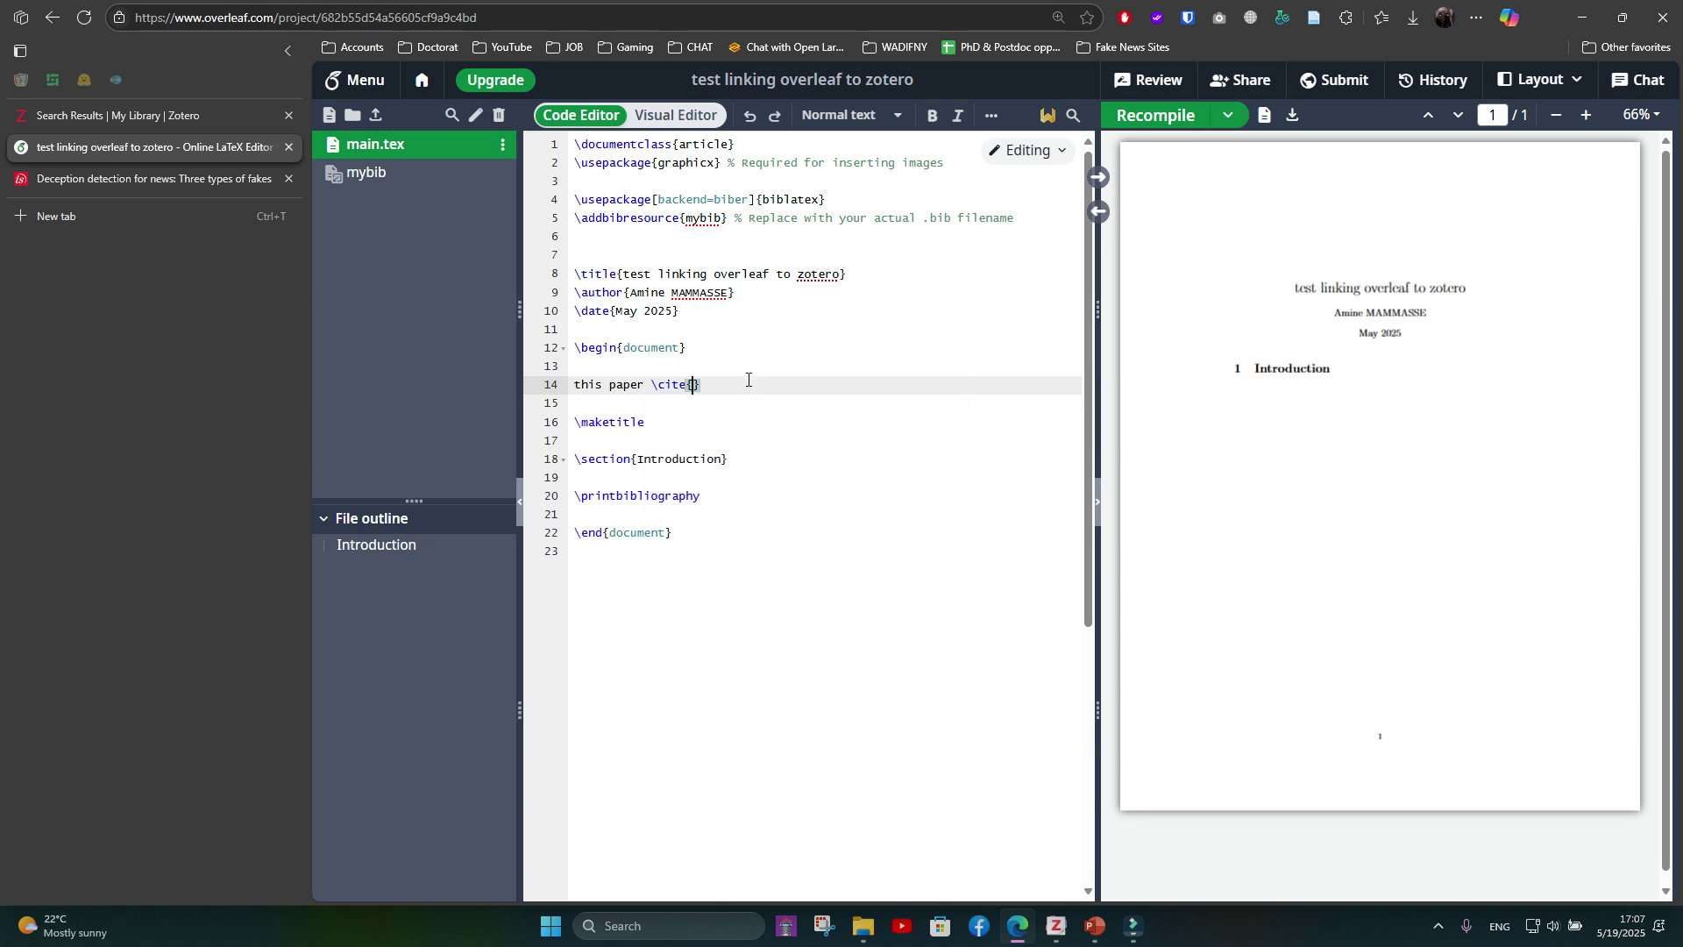
# Step: Export the CovFakeBot article as BibTeX and copy its key from export-data (1).bib
pyautogui.click(166, 117)
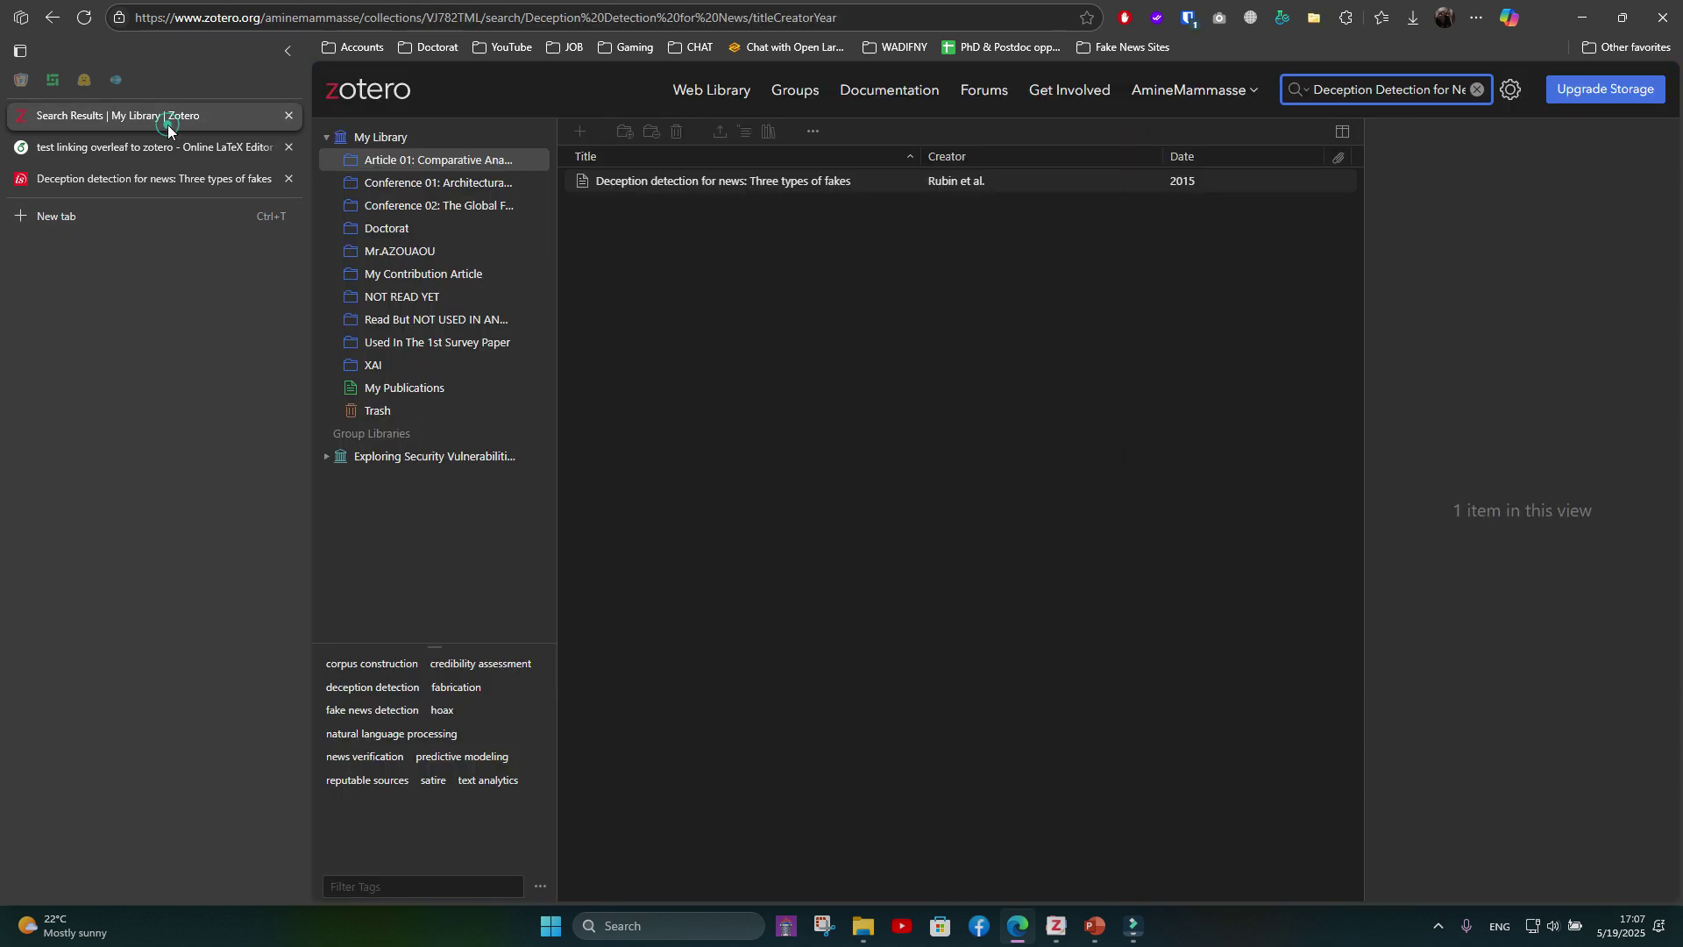
pyautogui.click(1477, 89)
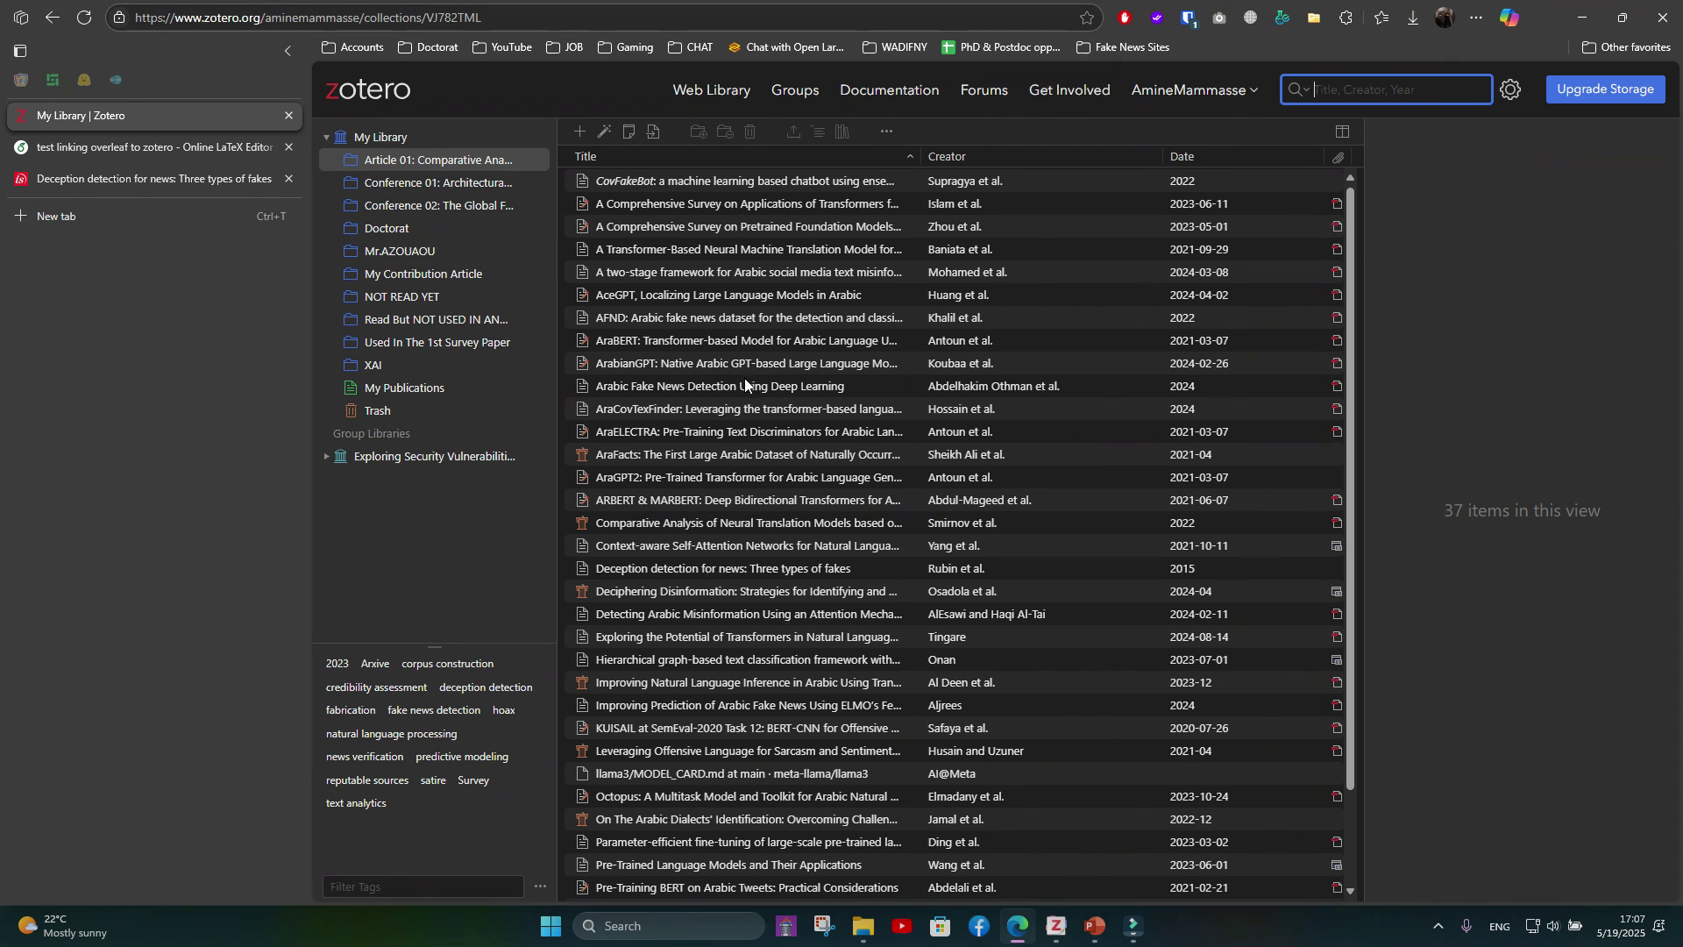
pyautogui.click(696, 181)
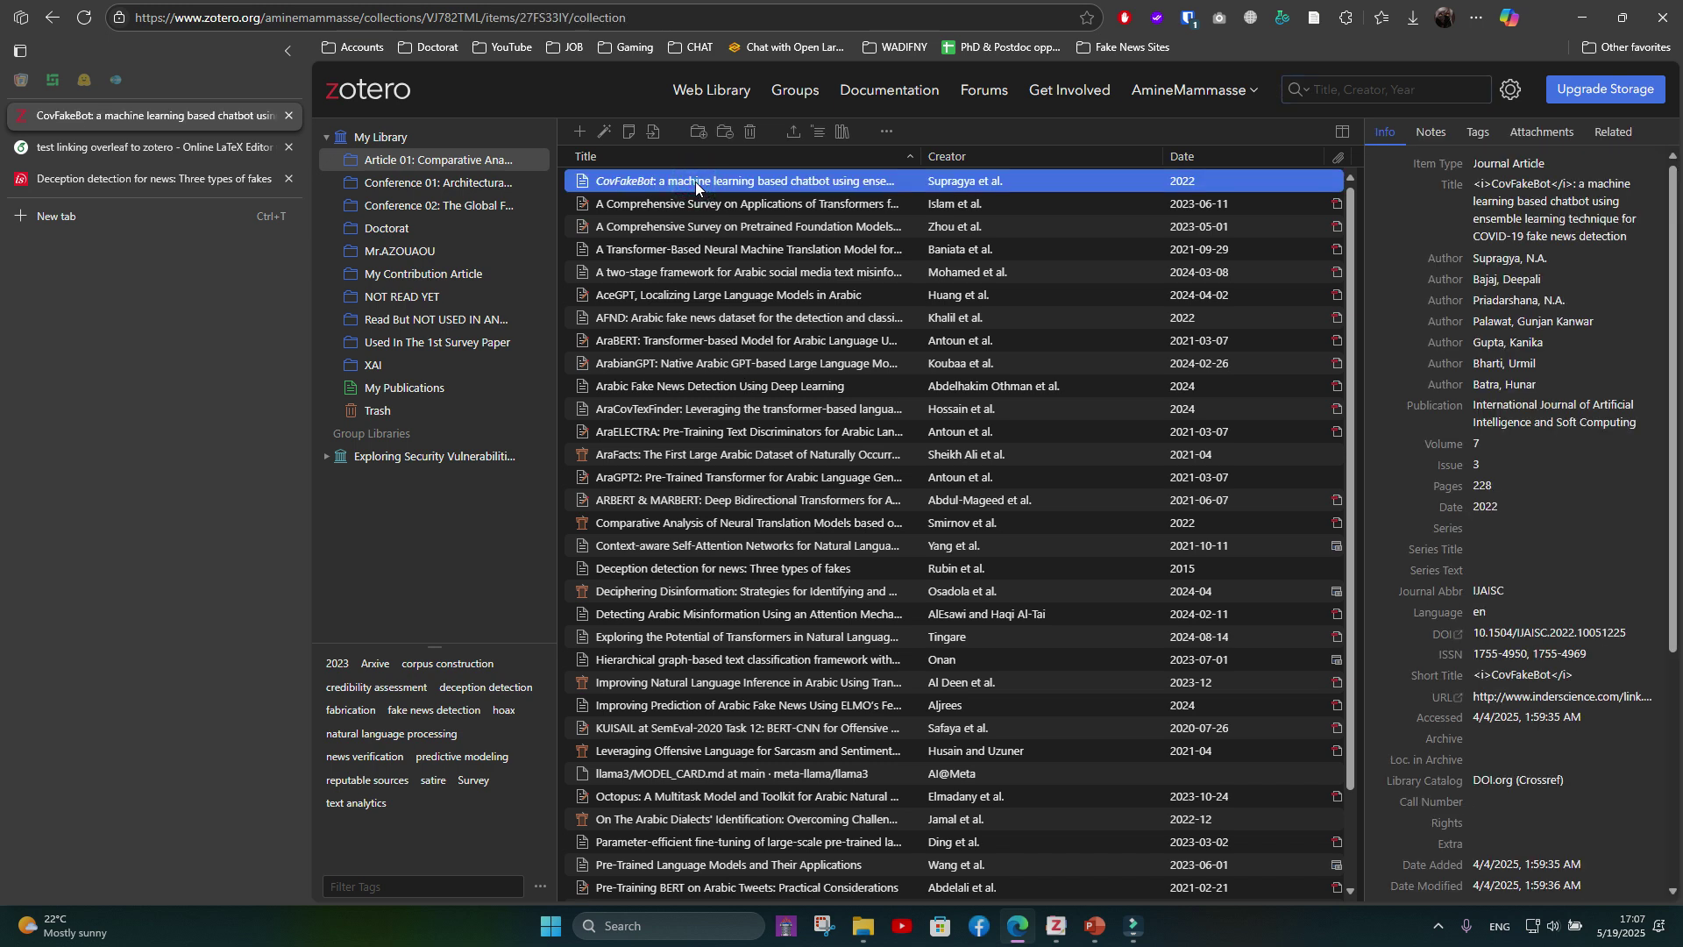
pyautogui.click(792, 134)
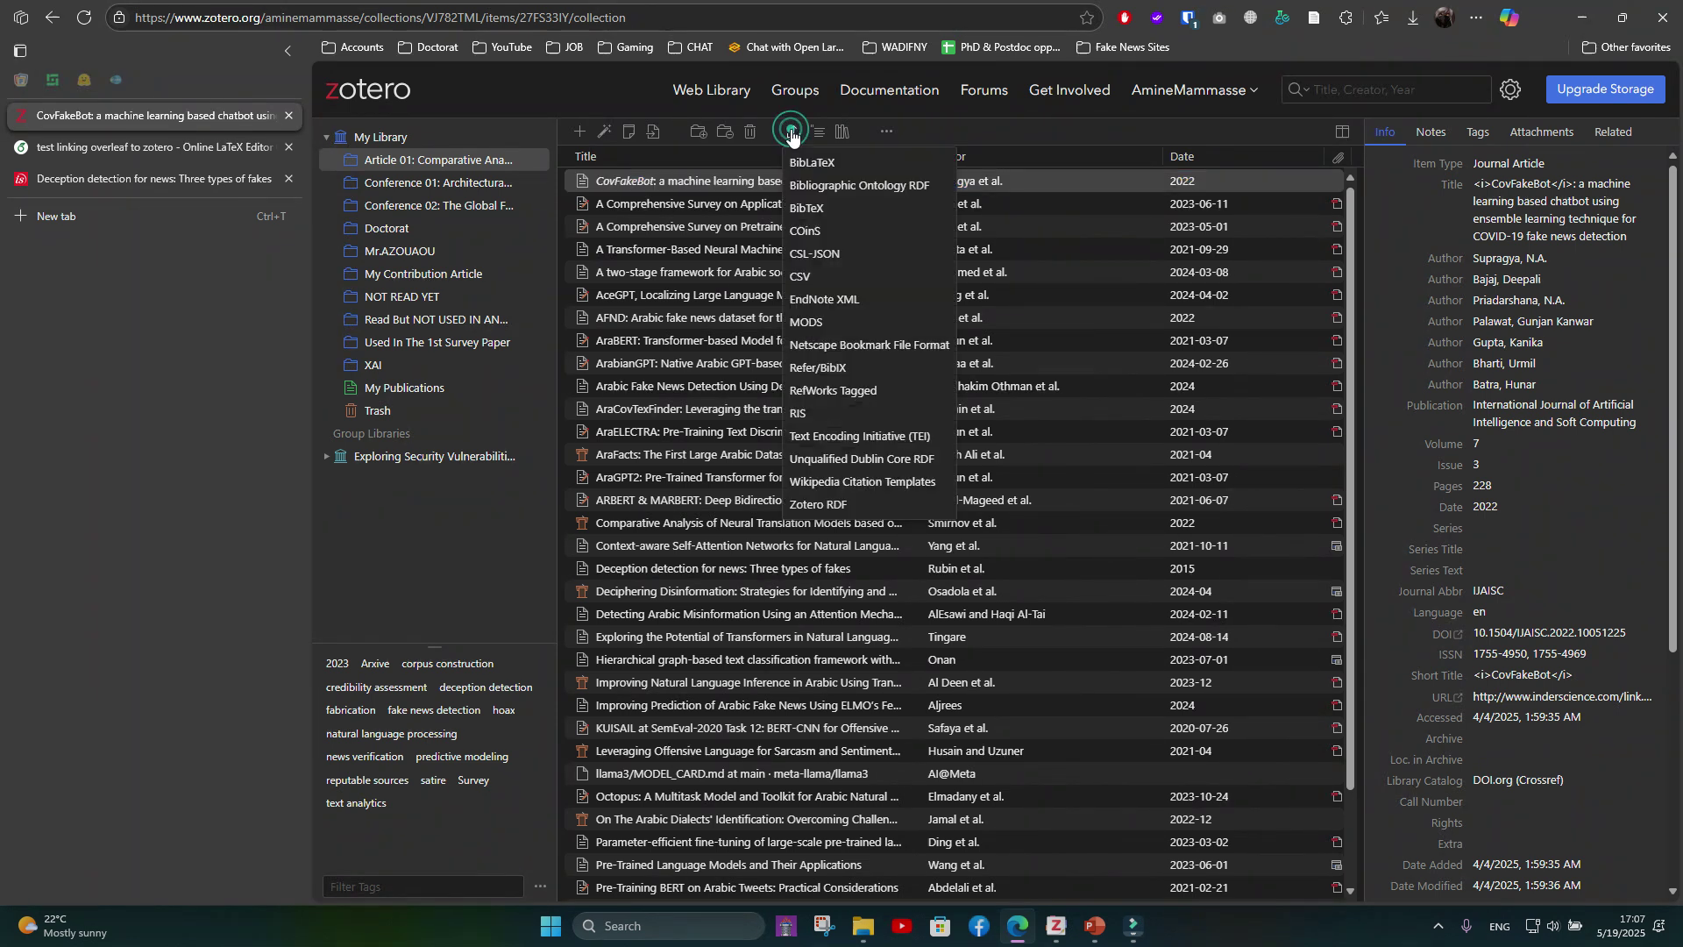
pyautogui.click(838, 210)
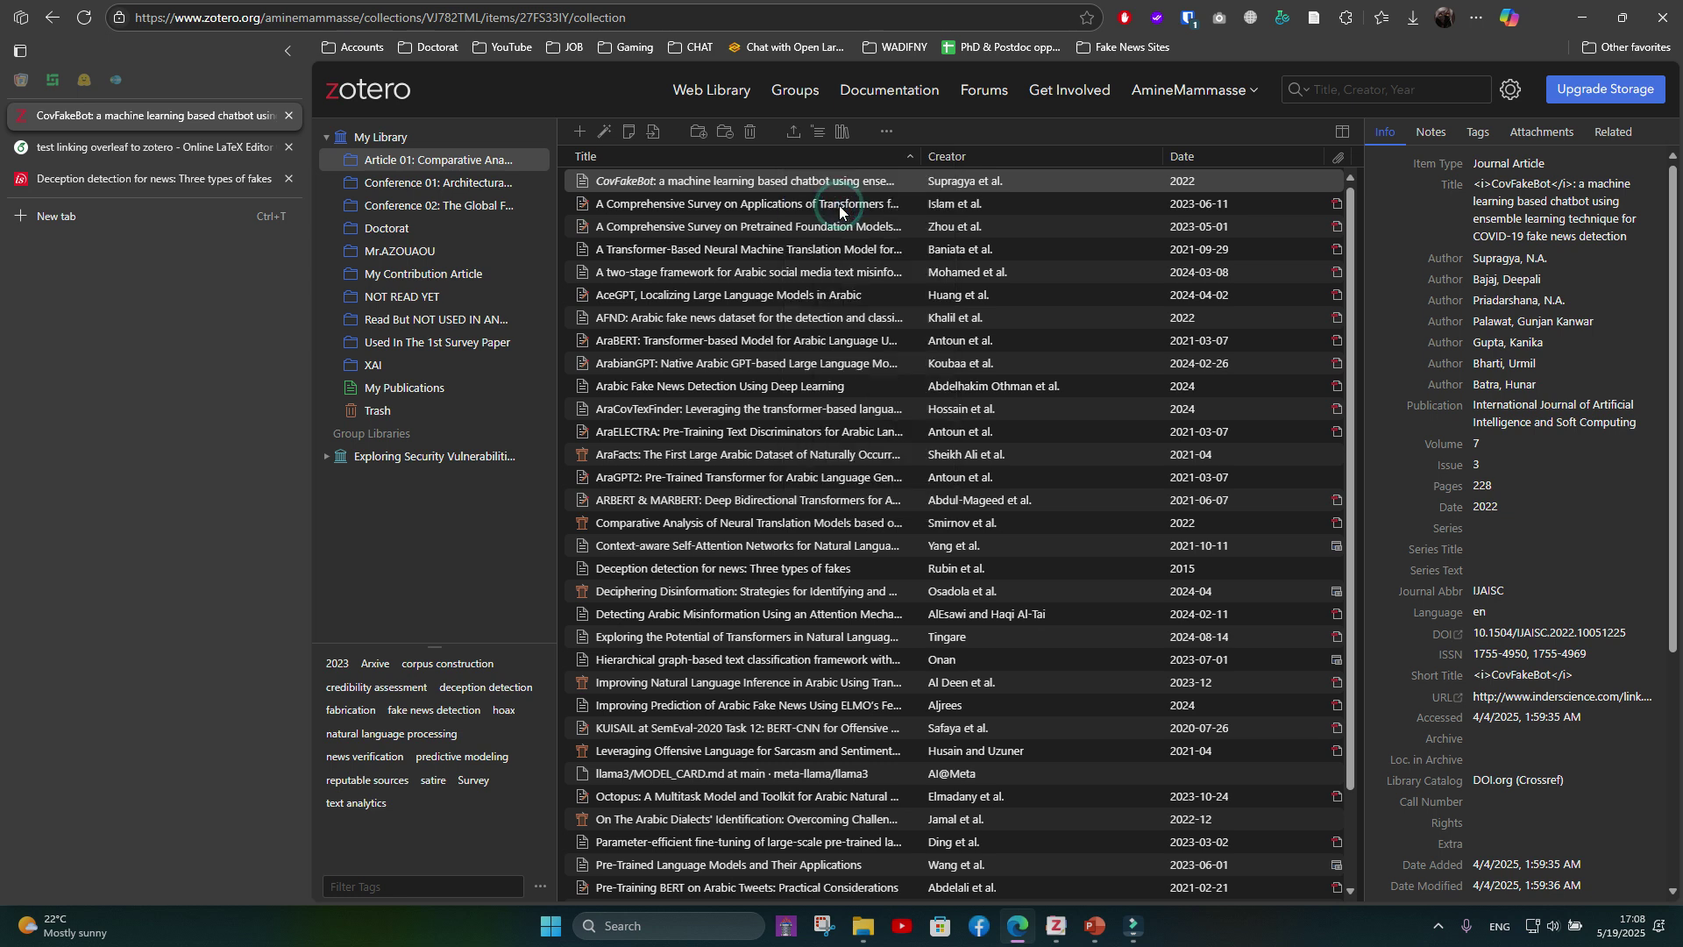
pyautogui.click(1293, 103)
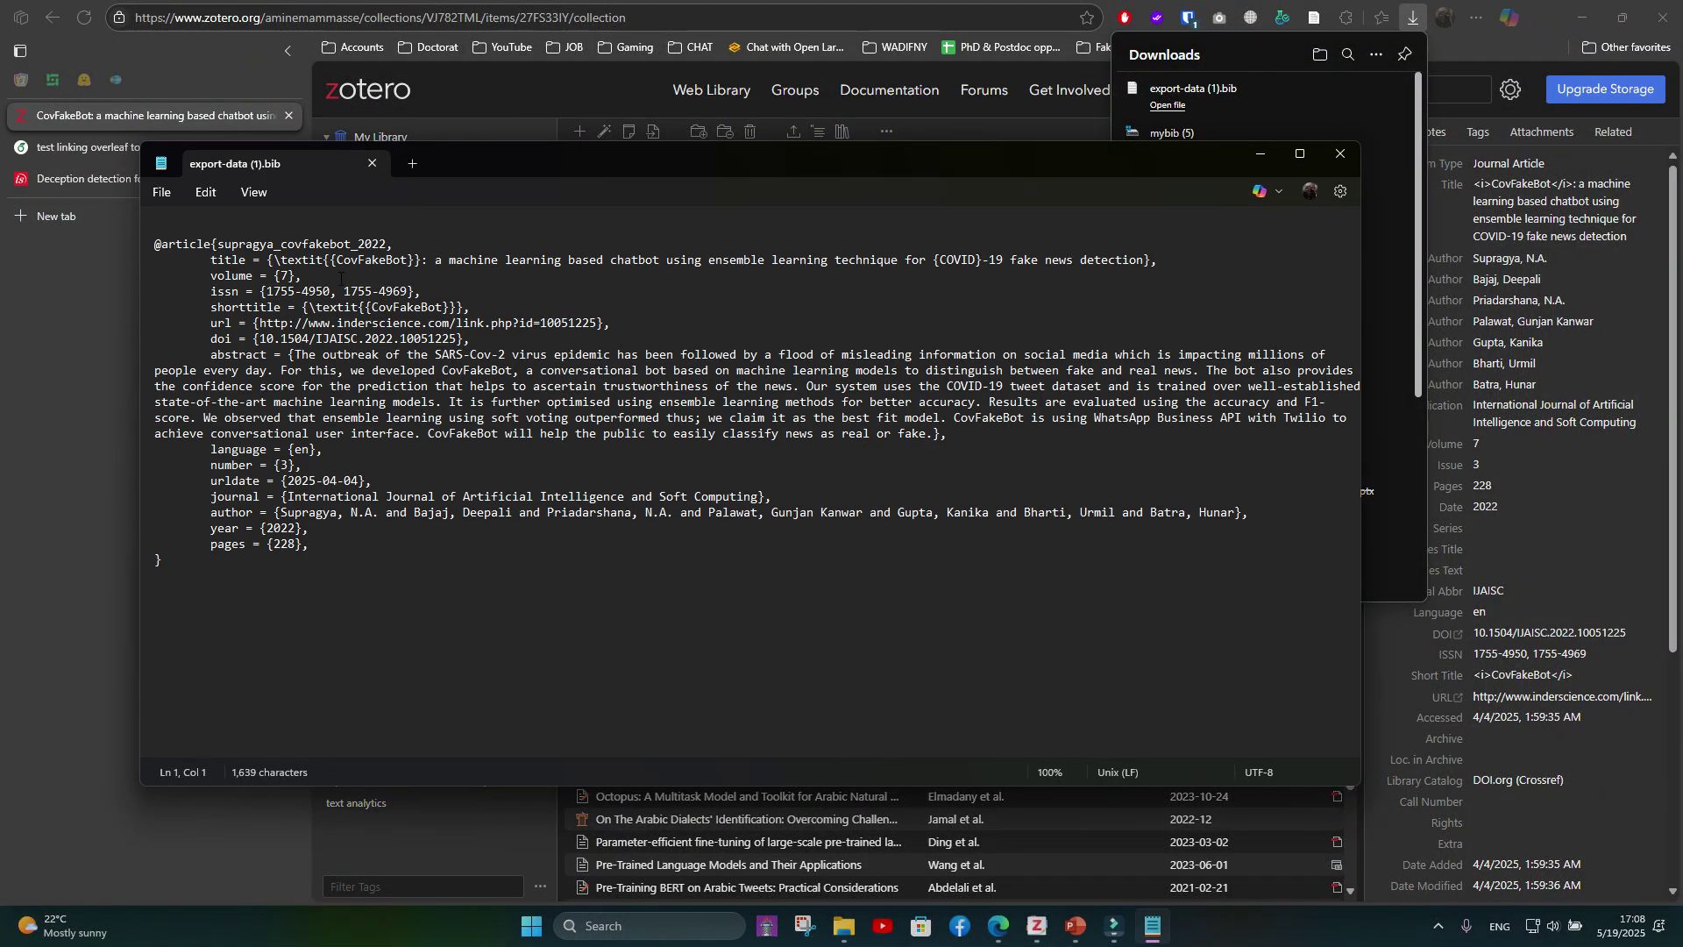
pyautogui.moveTo(386, 243); pyautogui.dragTo(224, 247)
pyautogui.hotkey('ctrl', 'c')
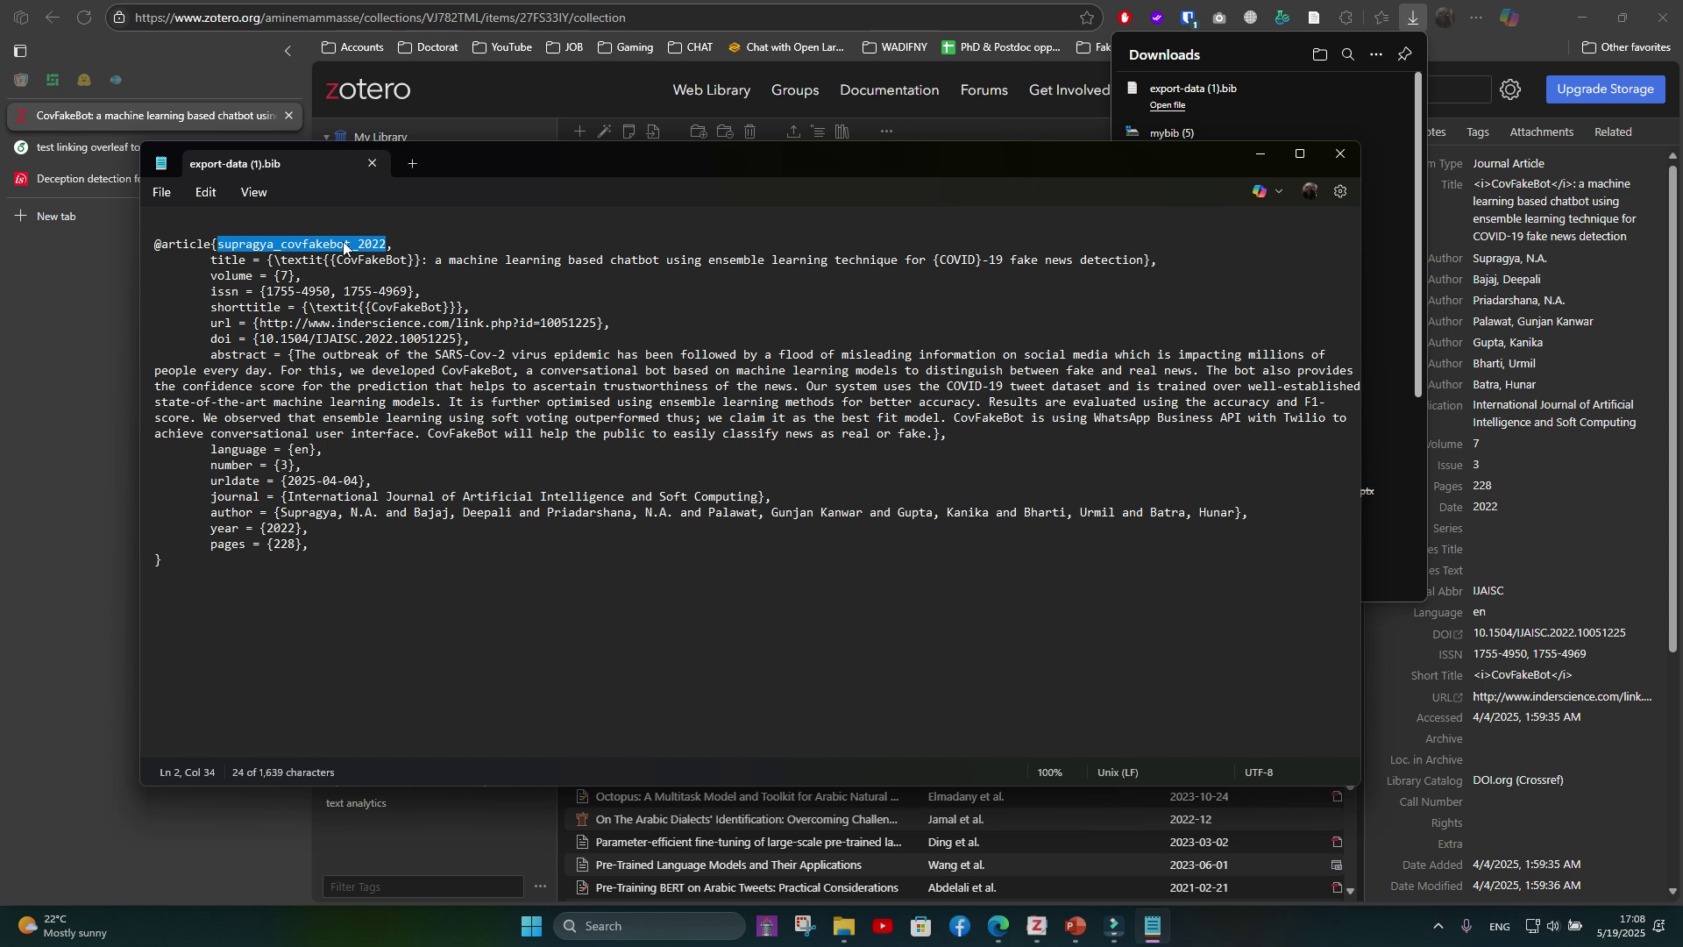
pyautogui.click(38, 418)
# Step: Paste supragya_covfakebot_2022 into the empty \cite{} and compile
pyautogui.click(128, 151)
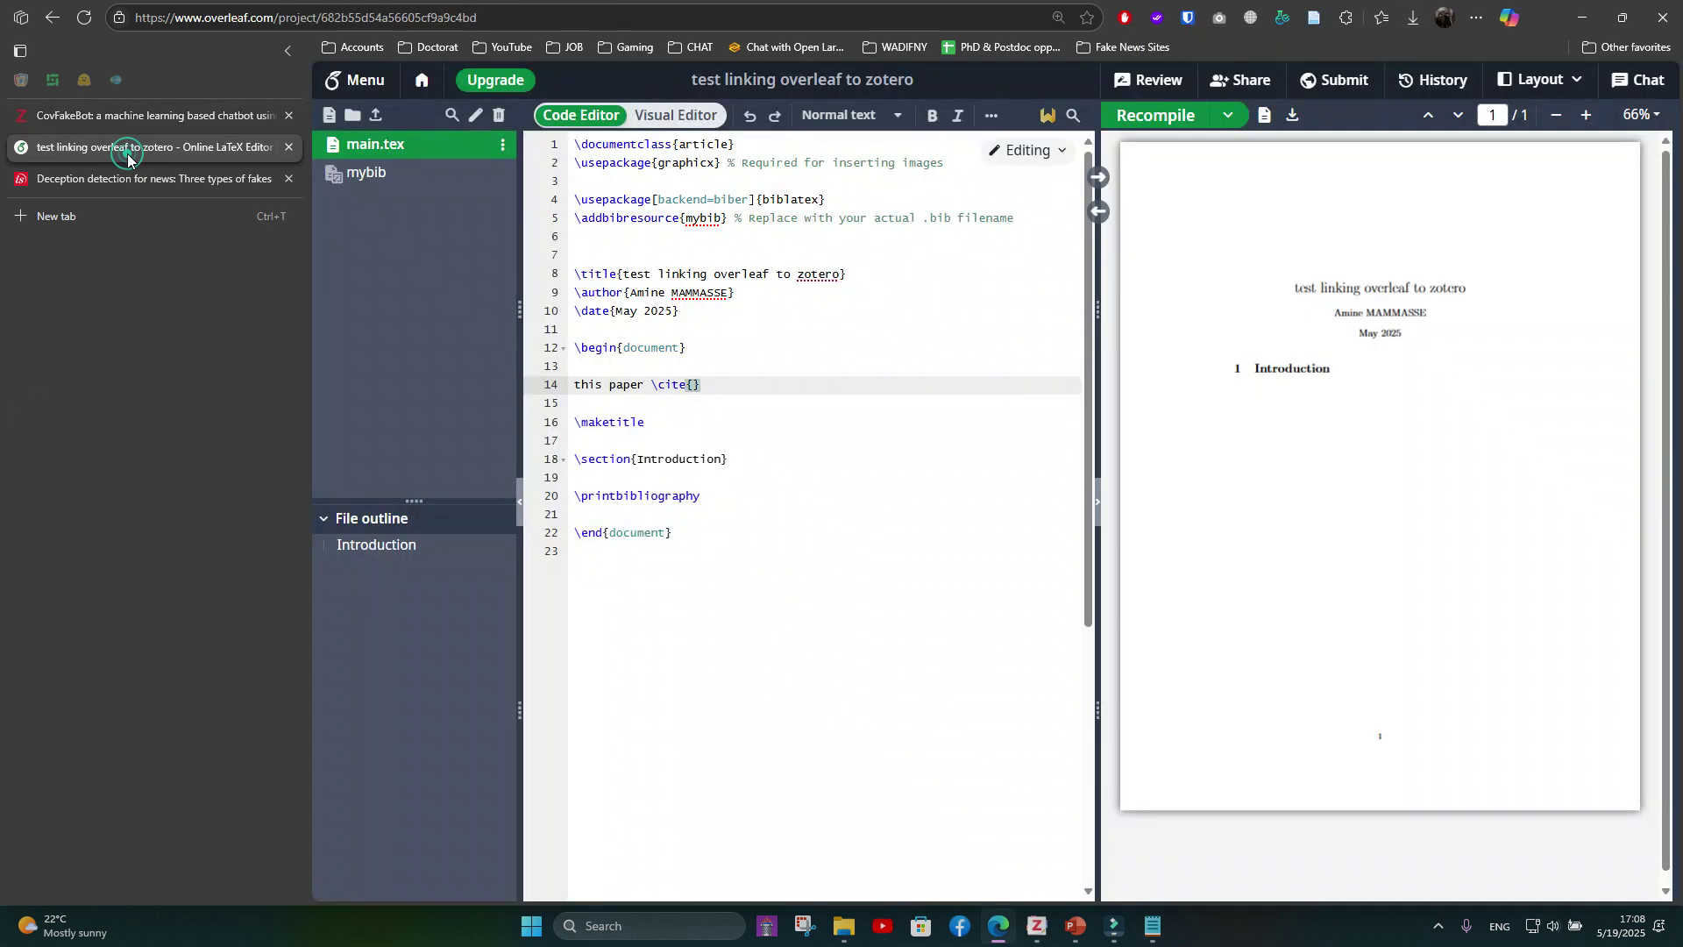
pyautogui.hotkey('ctrl', 'v')
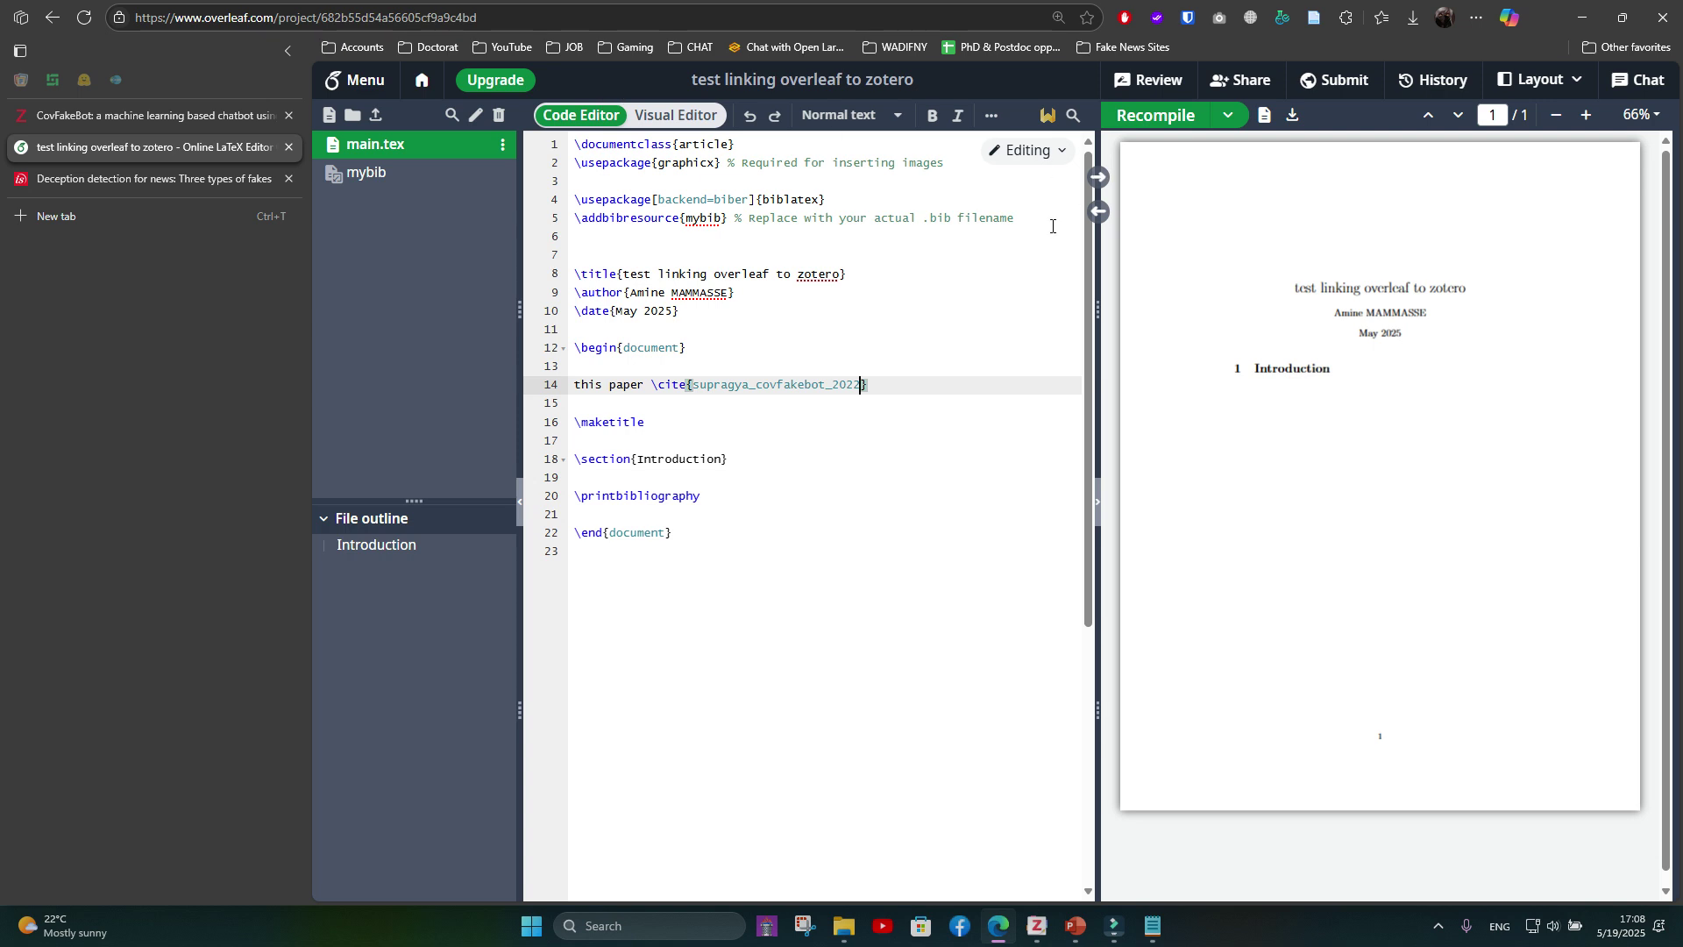
pyautogui.click(1161, 115)
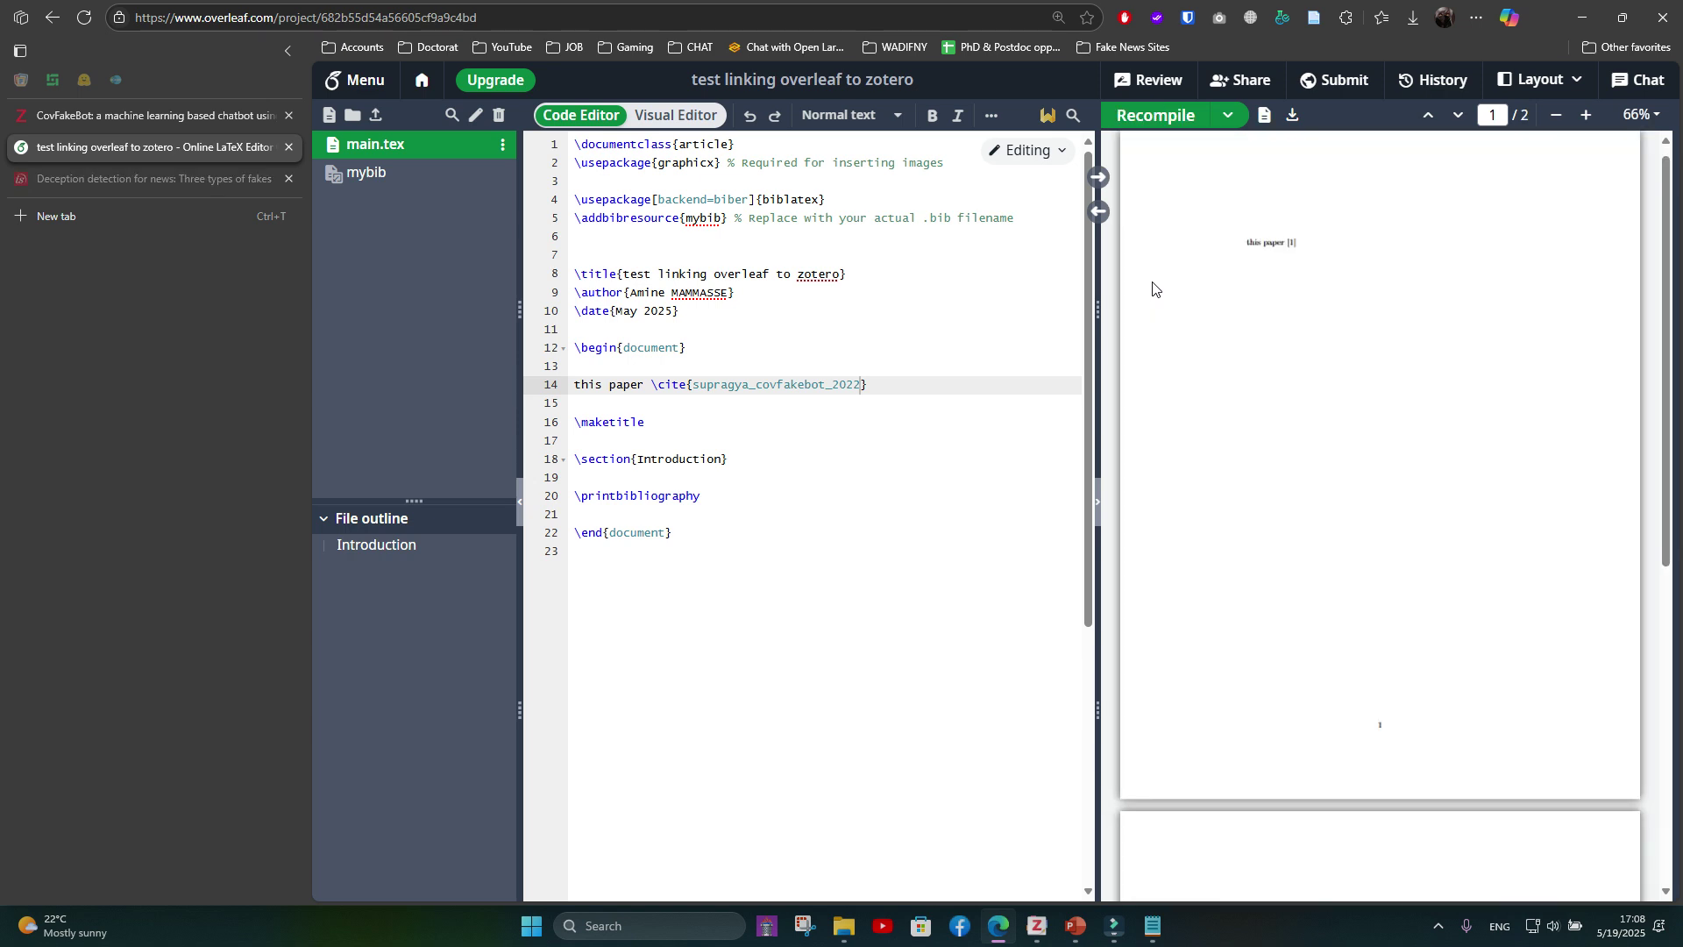
# Step: Move the citation sentence under the Introduction heading and recompile
pyautogui.scroll(1, 1263, 272)
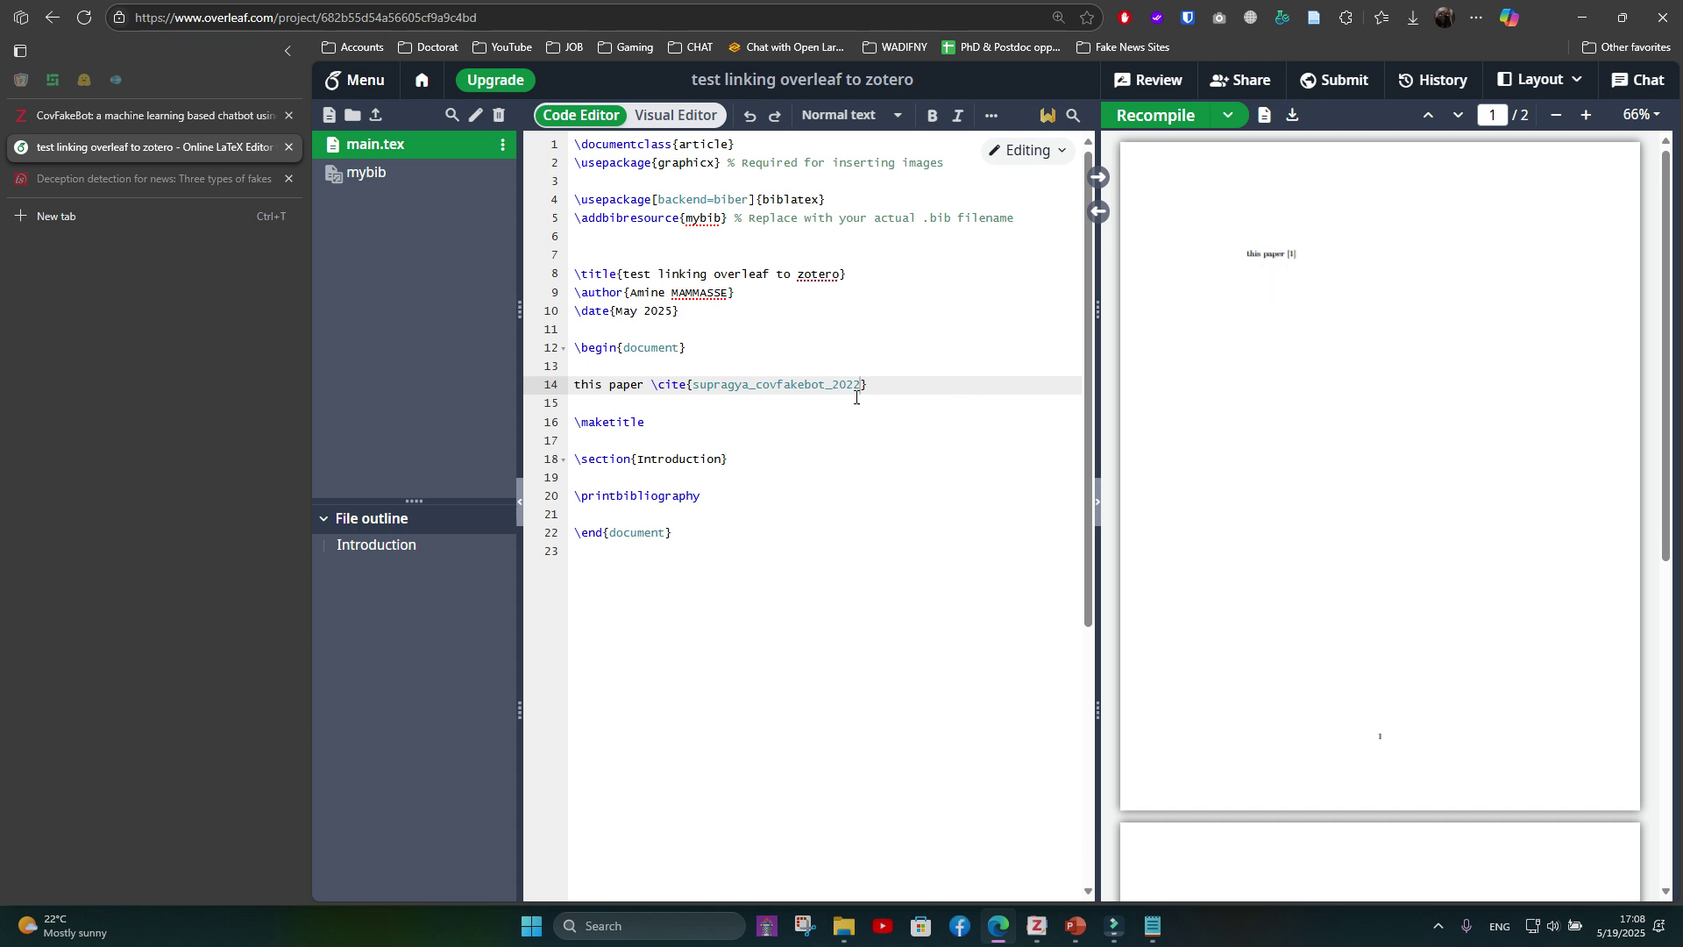
pyautogui.tripleClick(815, 386)
pyautogui.hotkey('ctrl', 'c')
pyautogui.press('BackSpace')
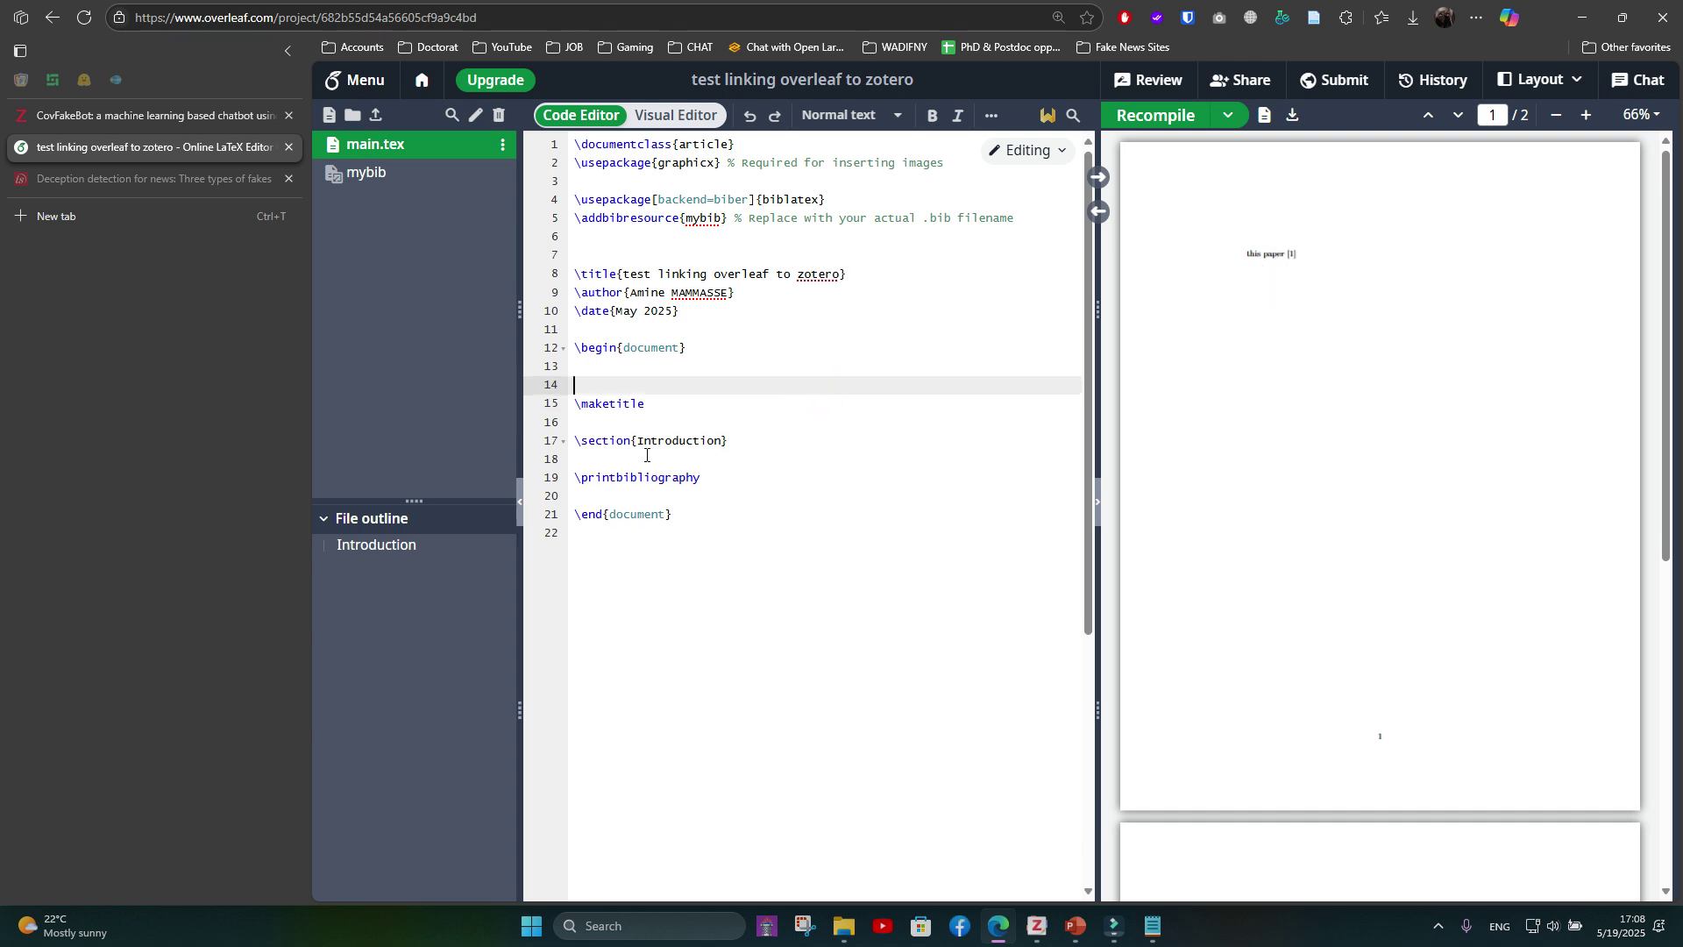
pyautogui.click(646, 455)
pyautogui.hotkey('ctrl', 'v')
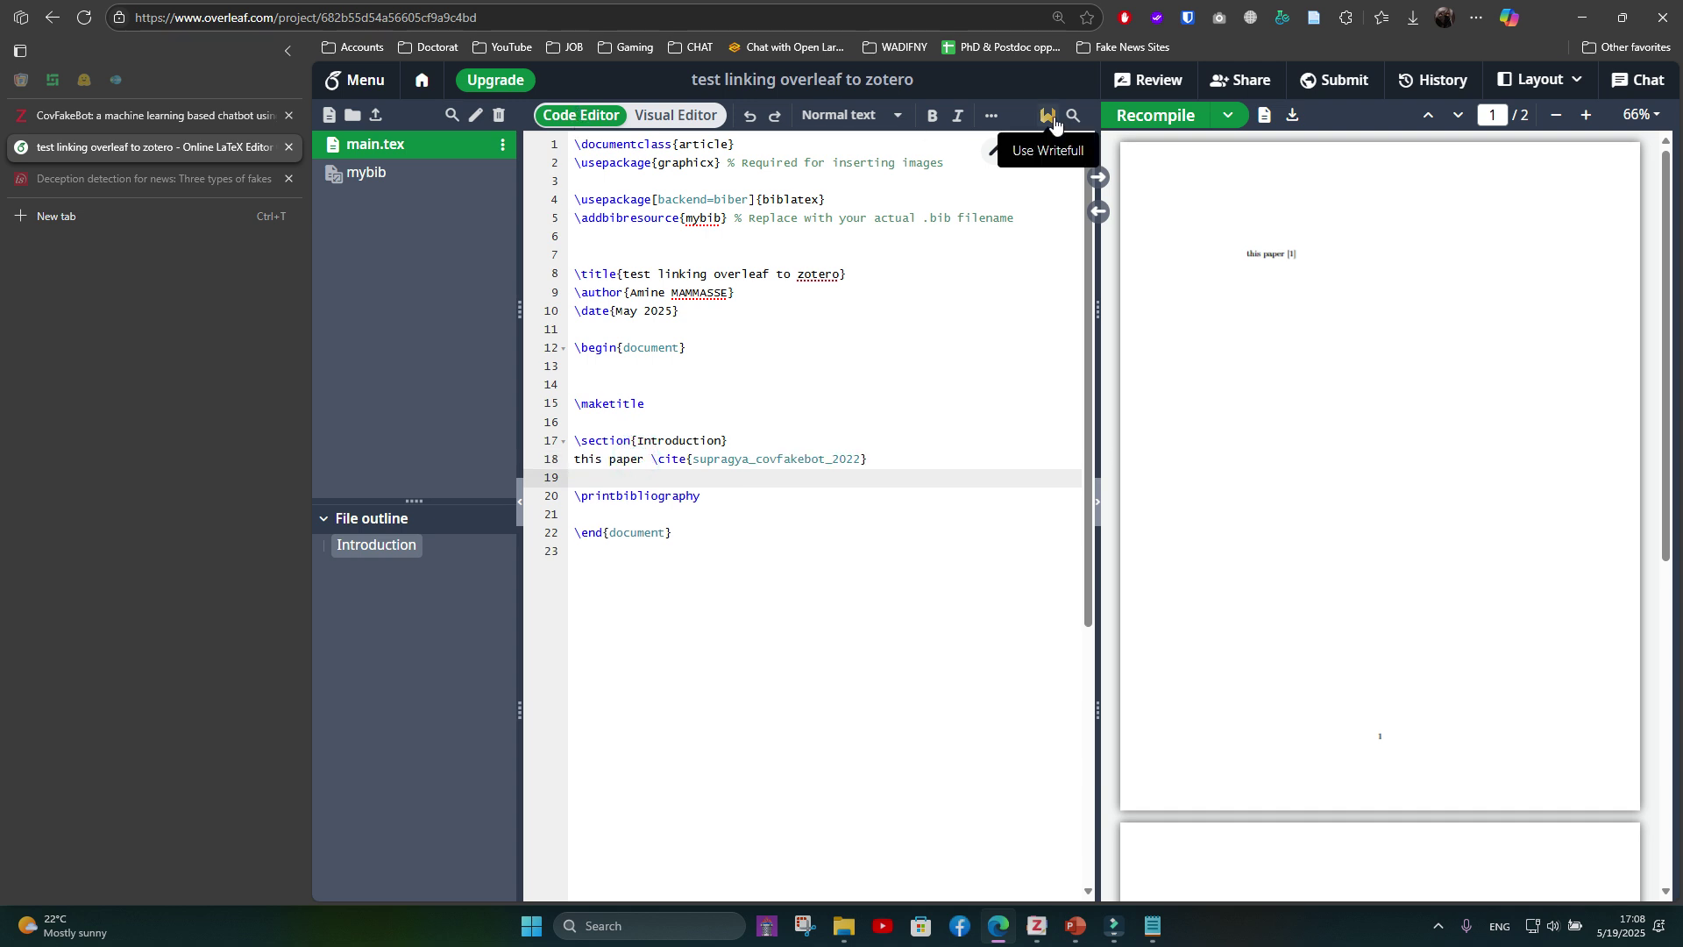
pyautogui.click(1155, 115)
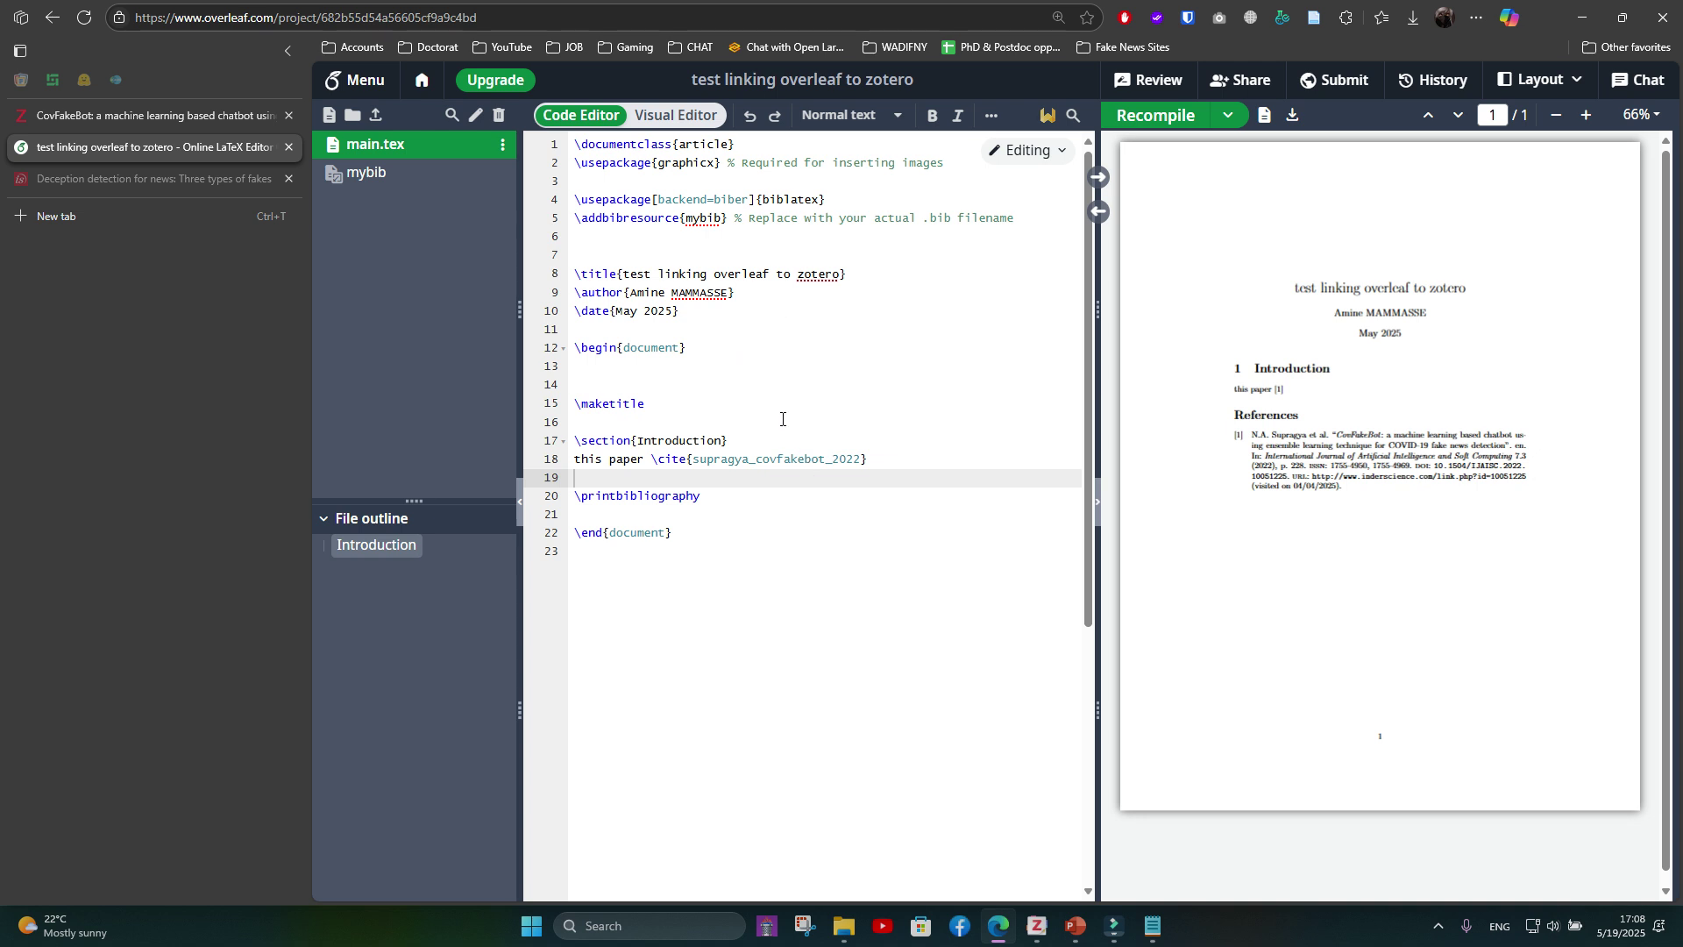
# Step: Append ', however this paper \cite{}' to the end of line 18
pyautogui.click(914, 463)
pyautogui.press('Return')
pyautogui.press('BackSpace')
pyautogui.write(', h')
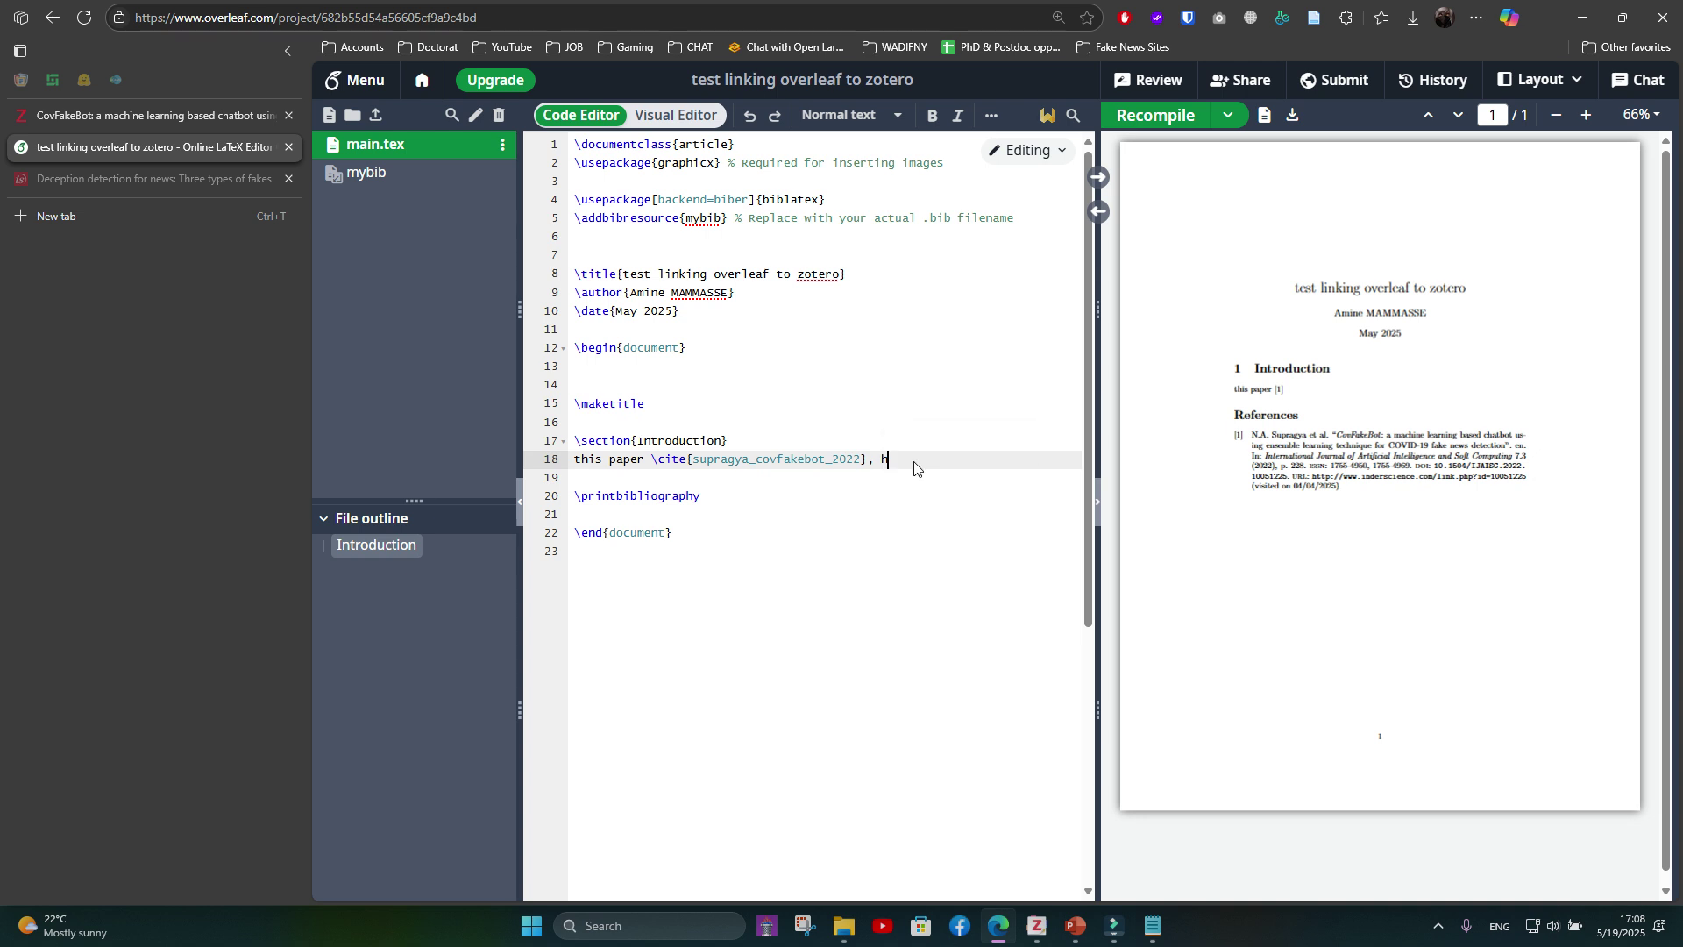
pyautogui.write('owe')
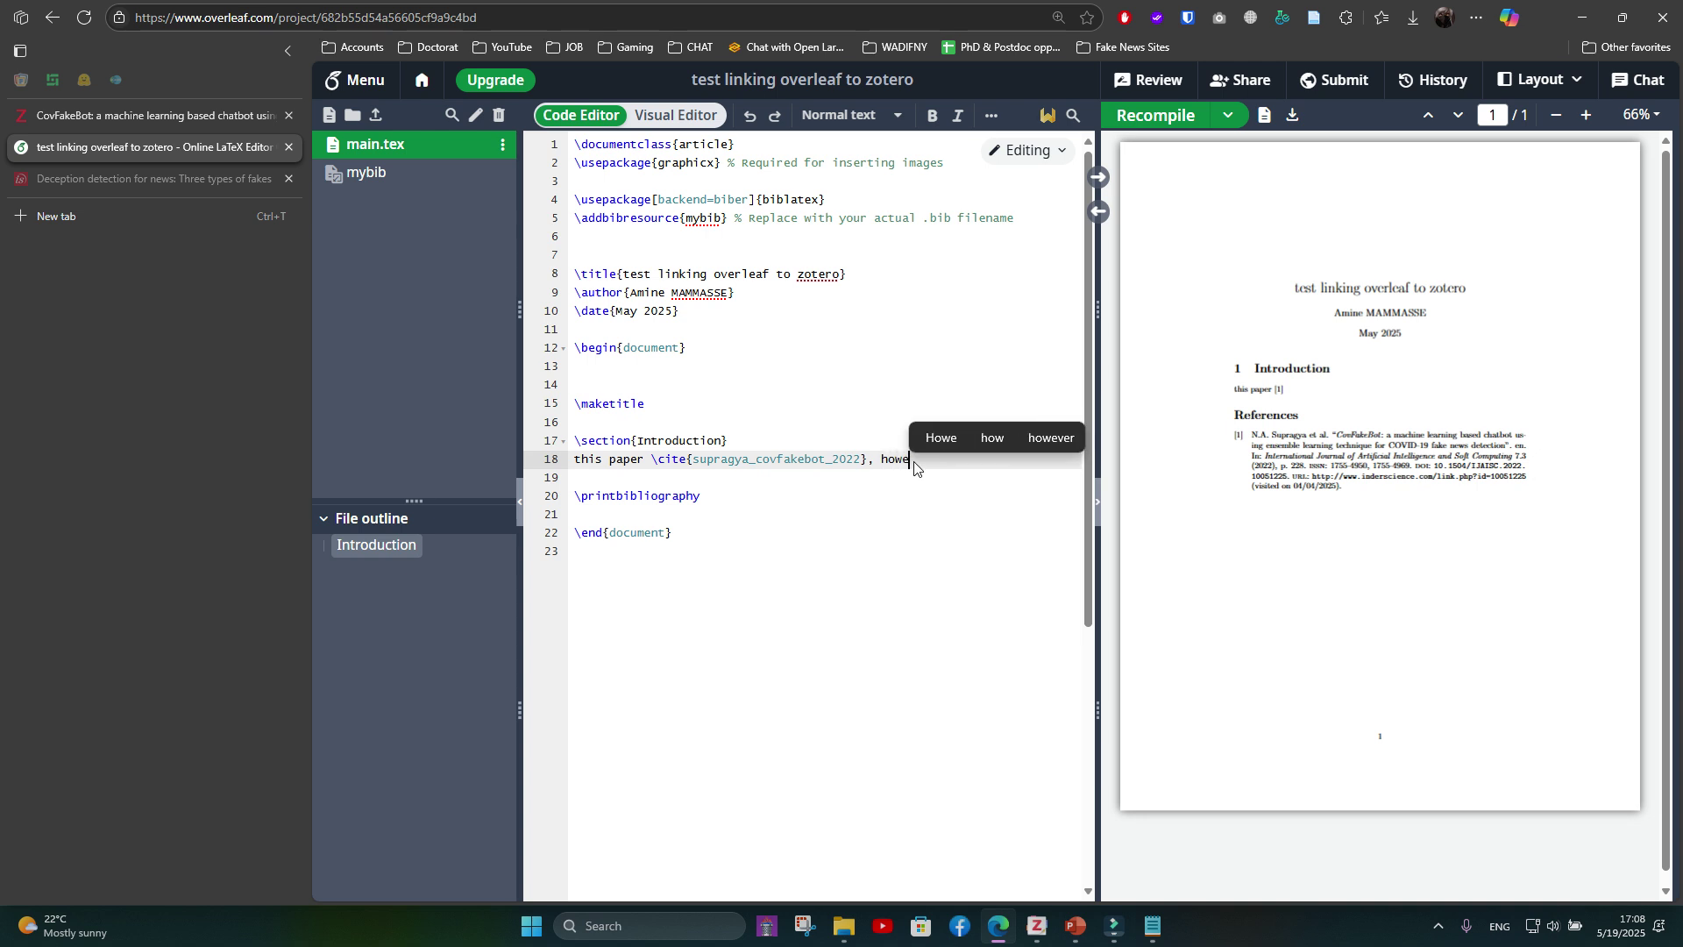
pyautogui.write('ver this ')
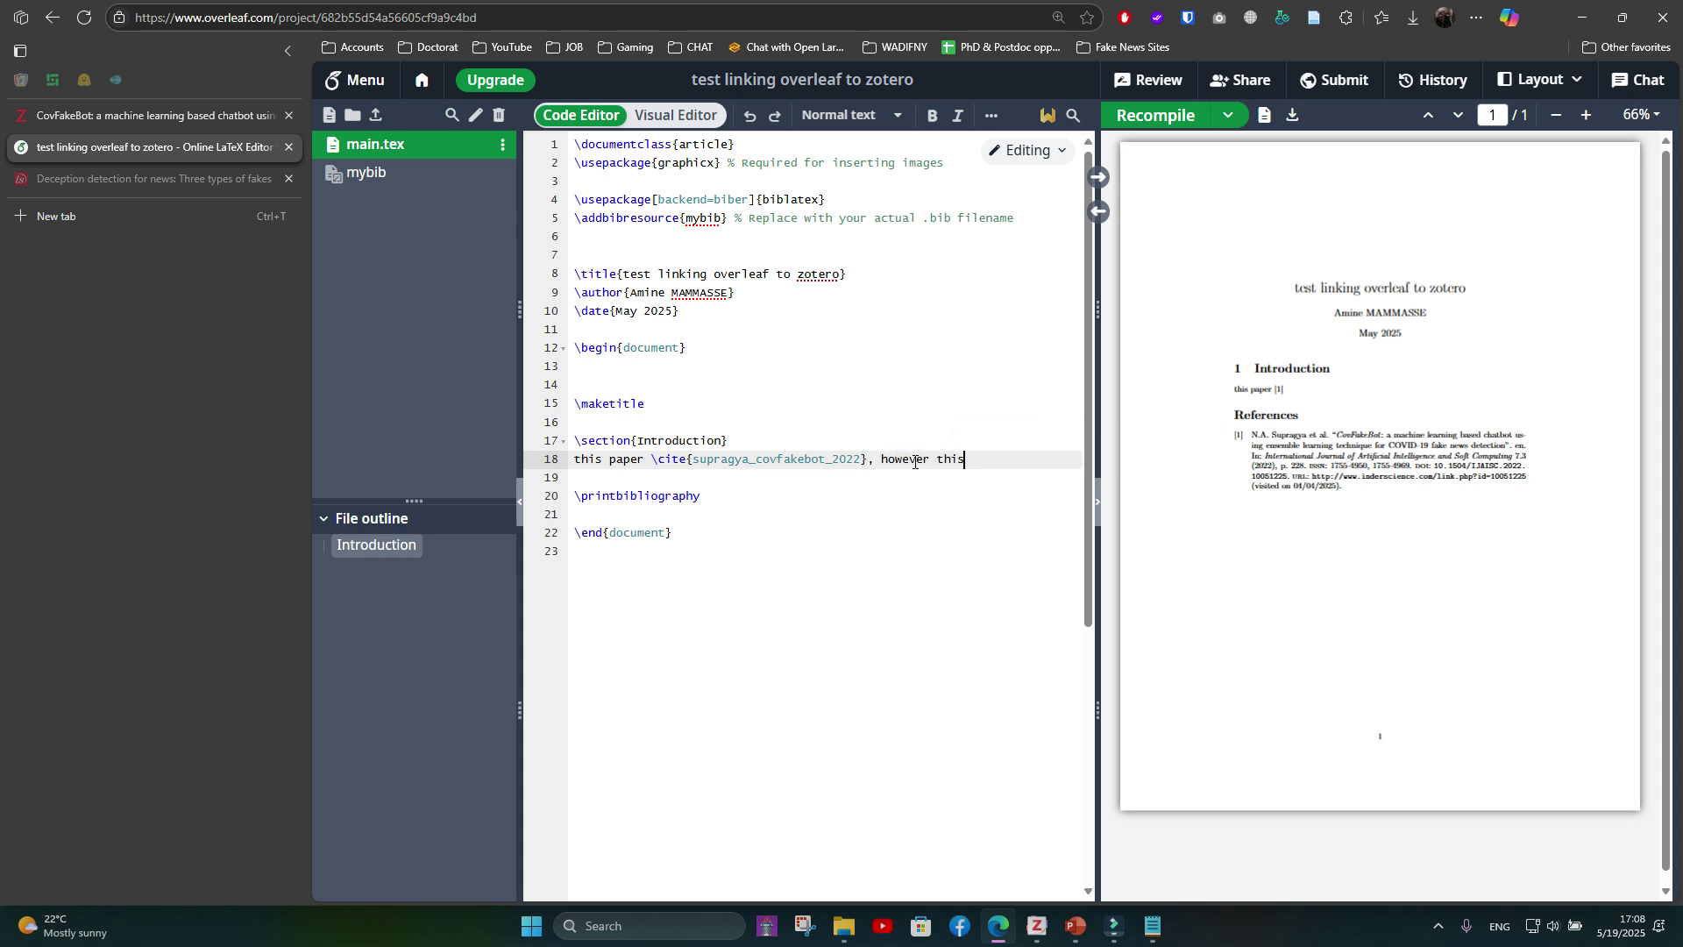
pyautogui.write('paper ')
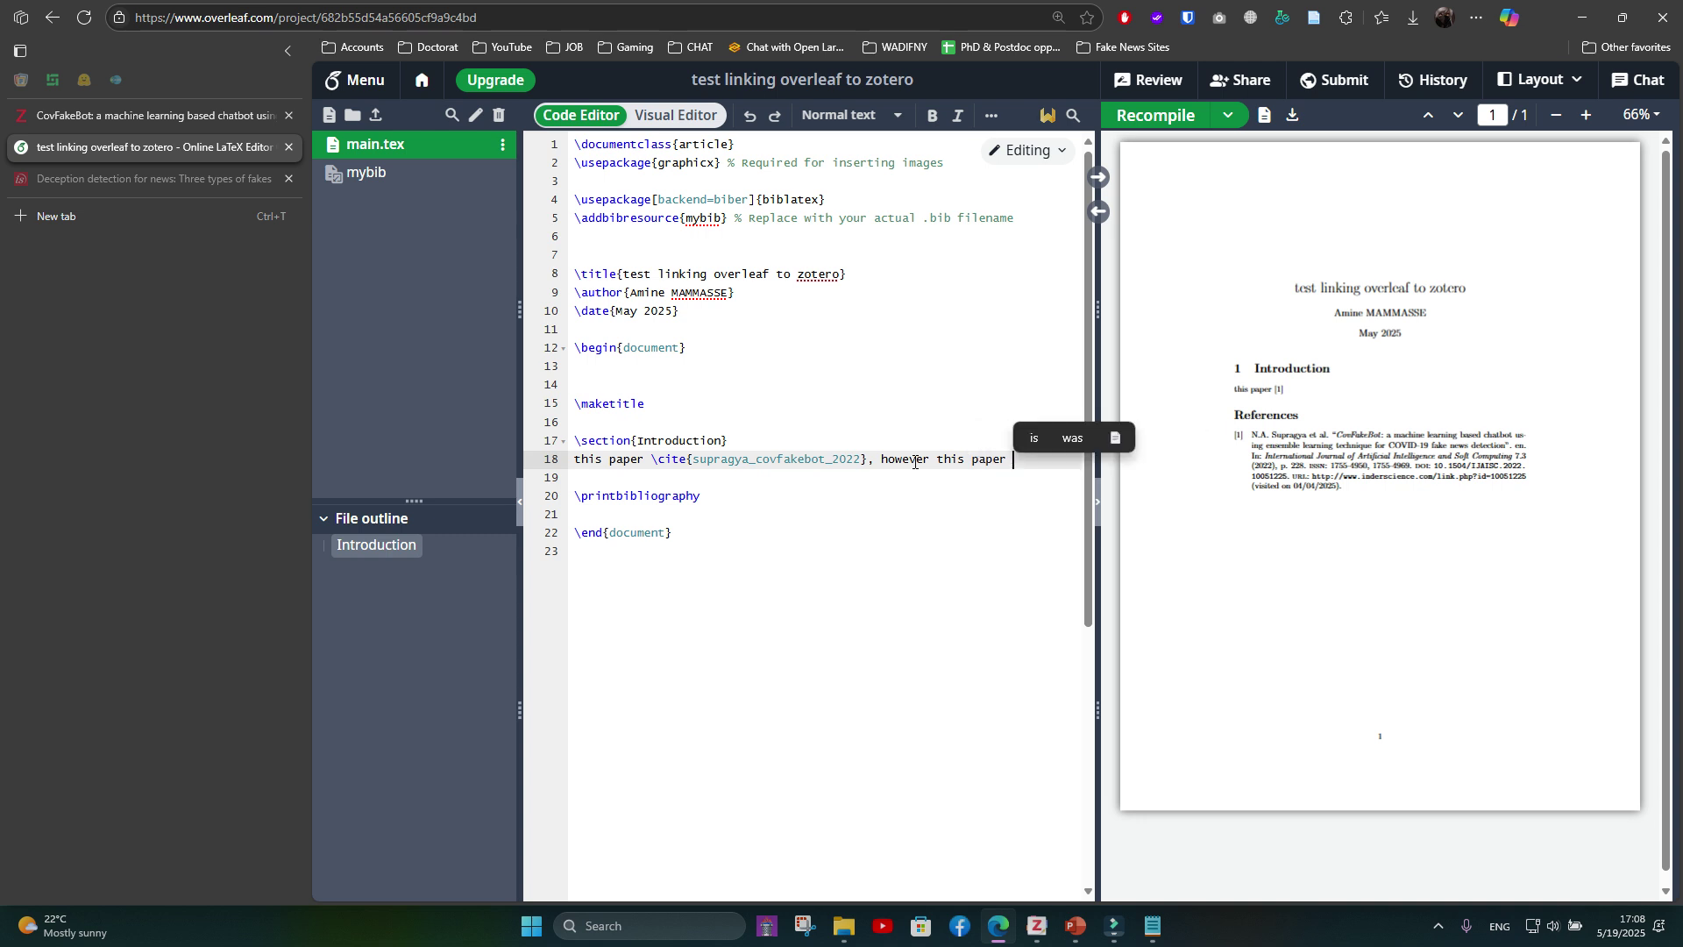
pyautogui.write('\\ciu')
pyautogui.press('BackSpace')
pyautogui.write('te')
pyautogui.press('Return')
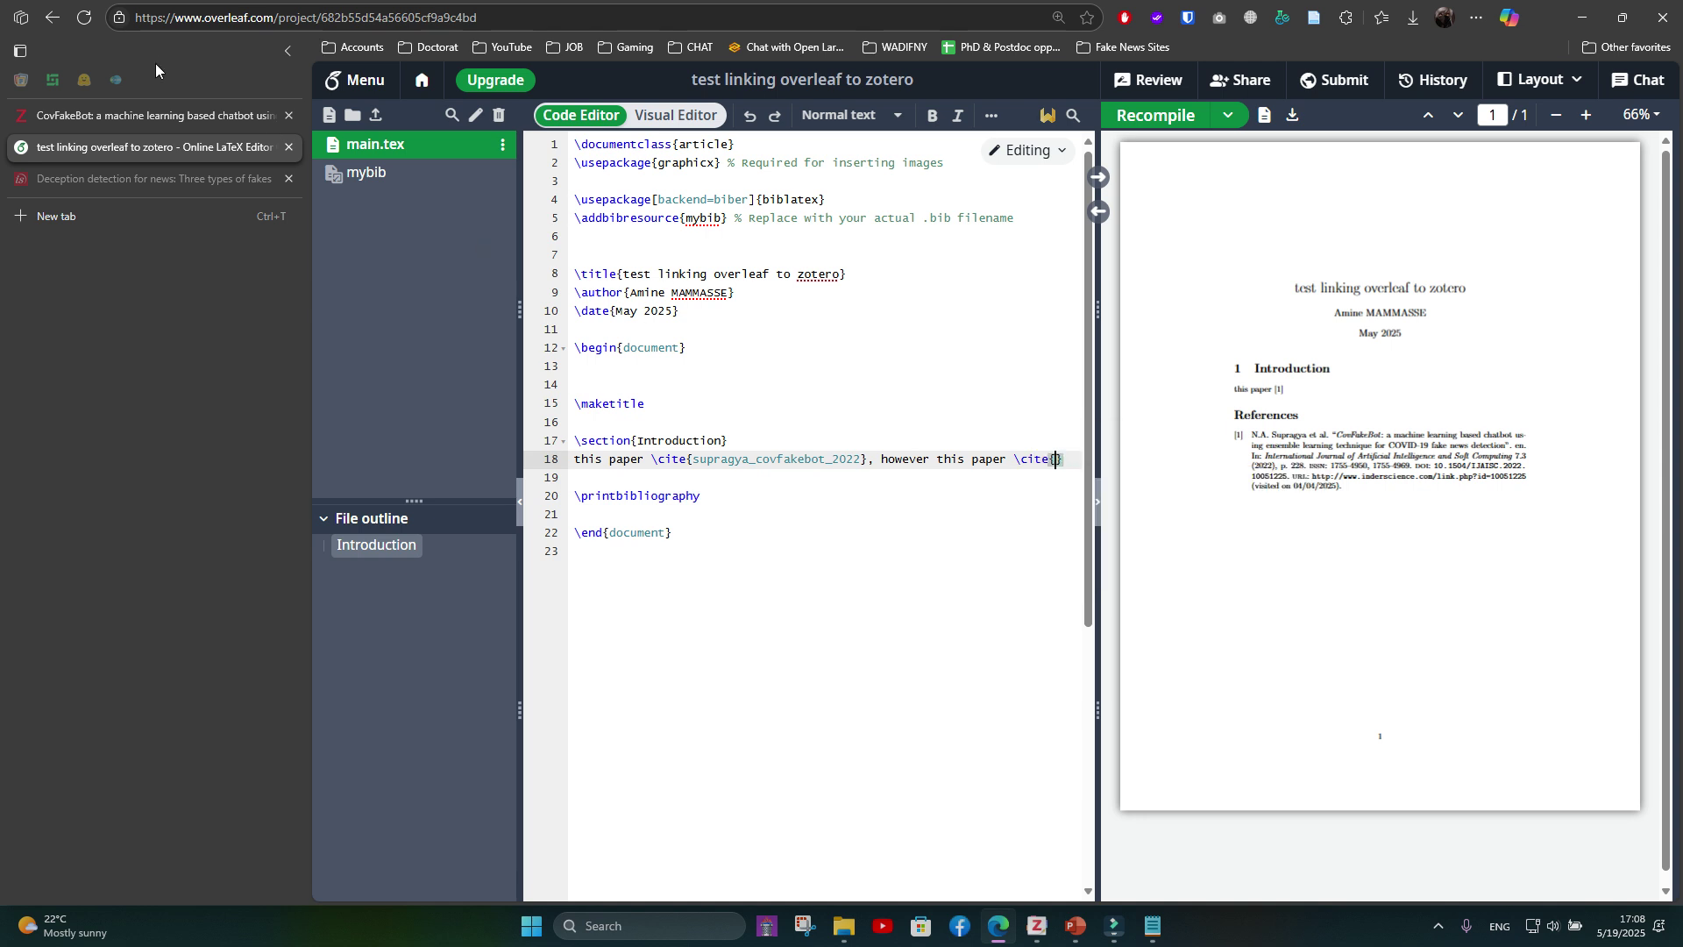
# Step: Export the AraFacts paper to export-data (2).bib and copy its sheikh_ali_arafacts_2021 key
pyautogui.click(148, 115)
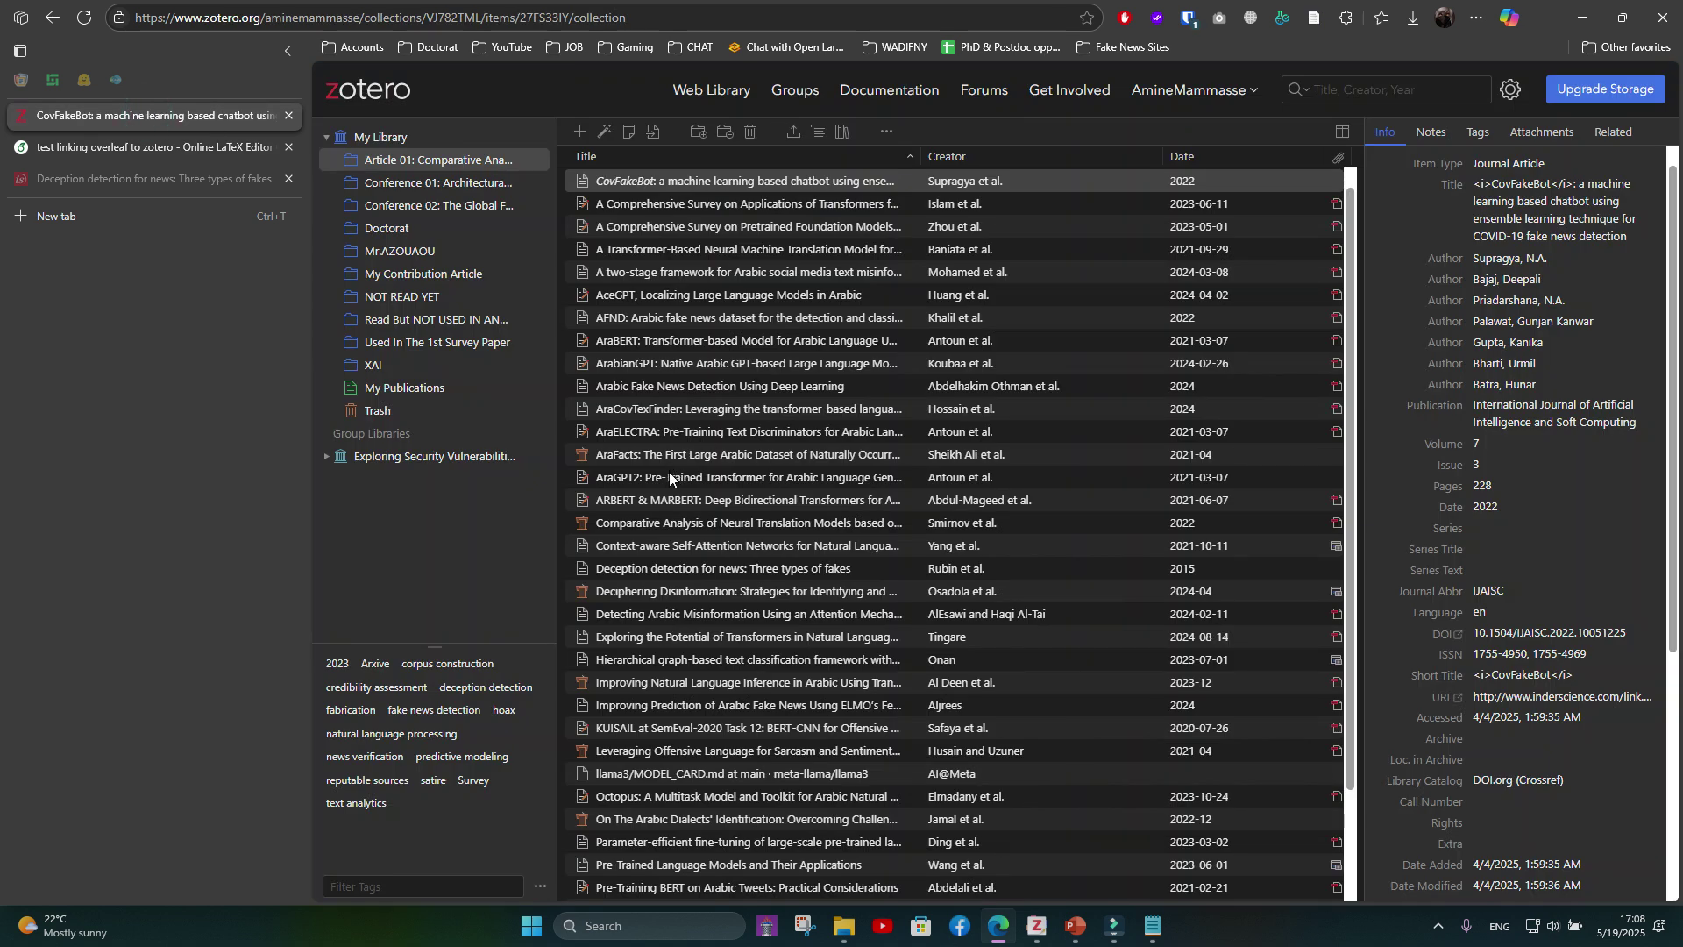
pyautogui.click(698, 453)
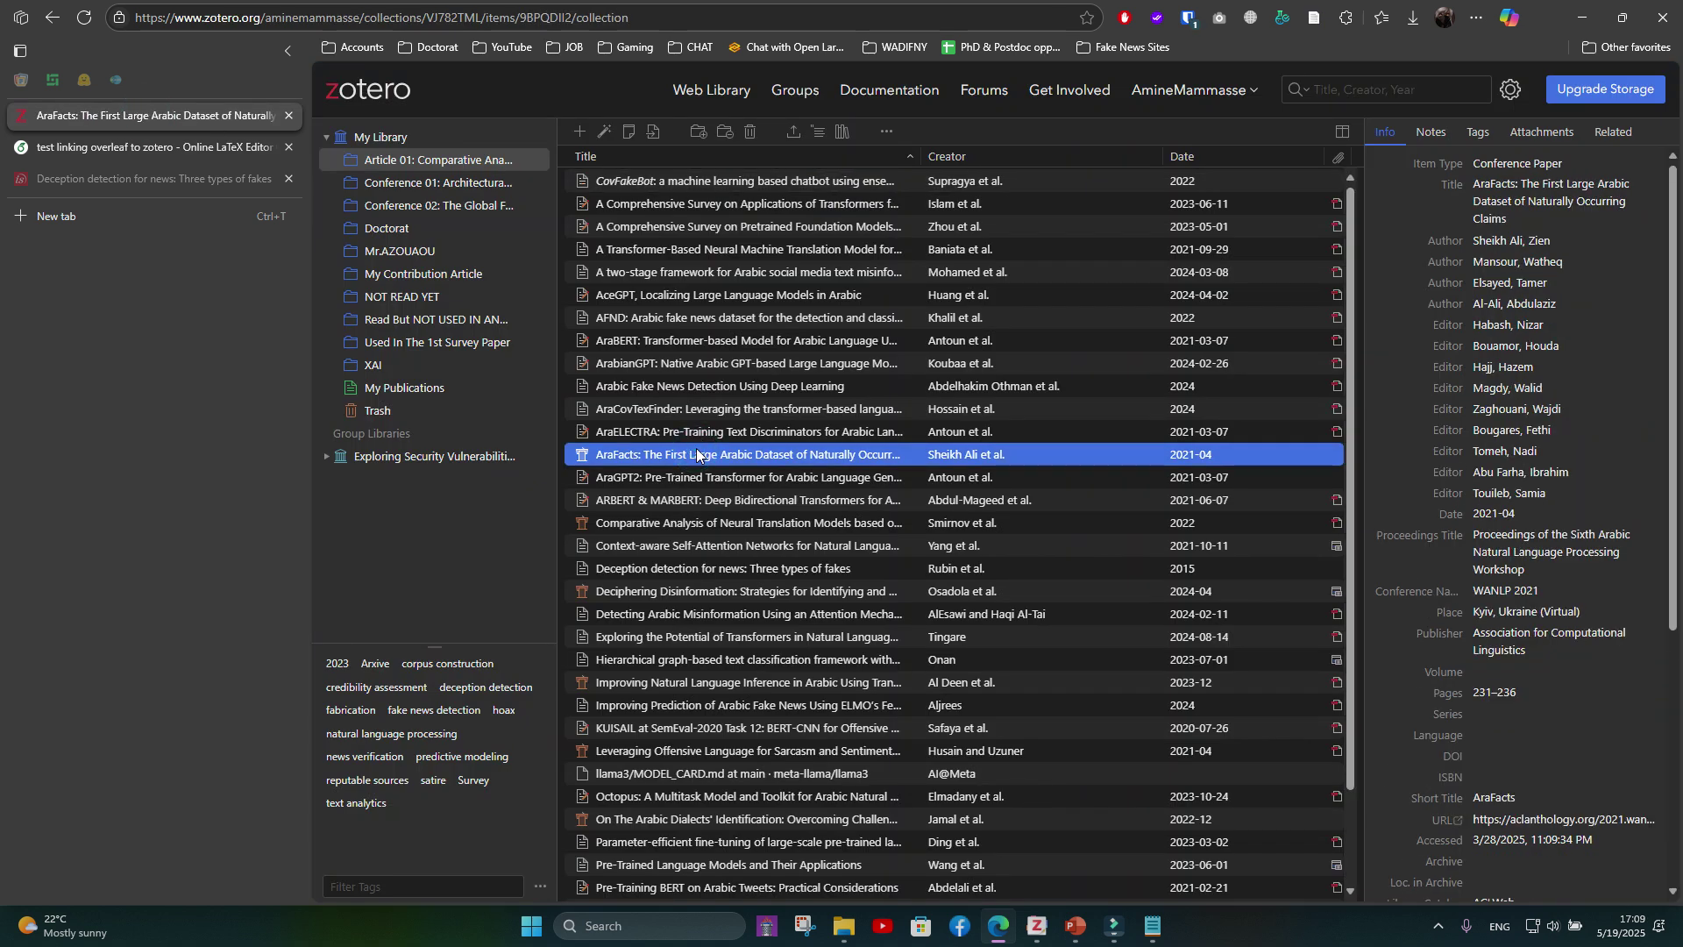
pyautogui.rightClick(698, 452)
pyautogui.click(672, 439)
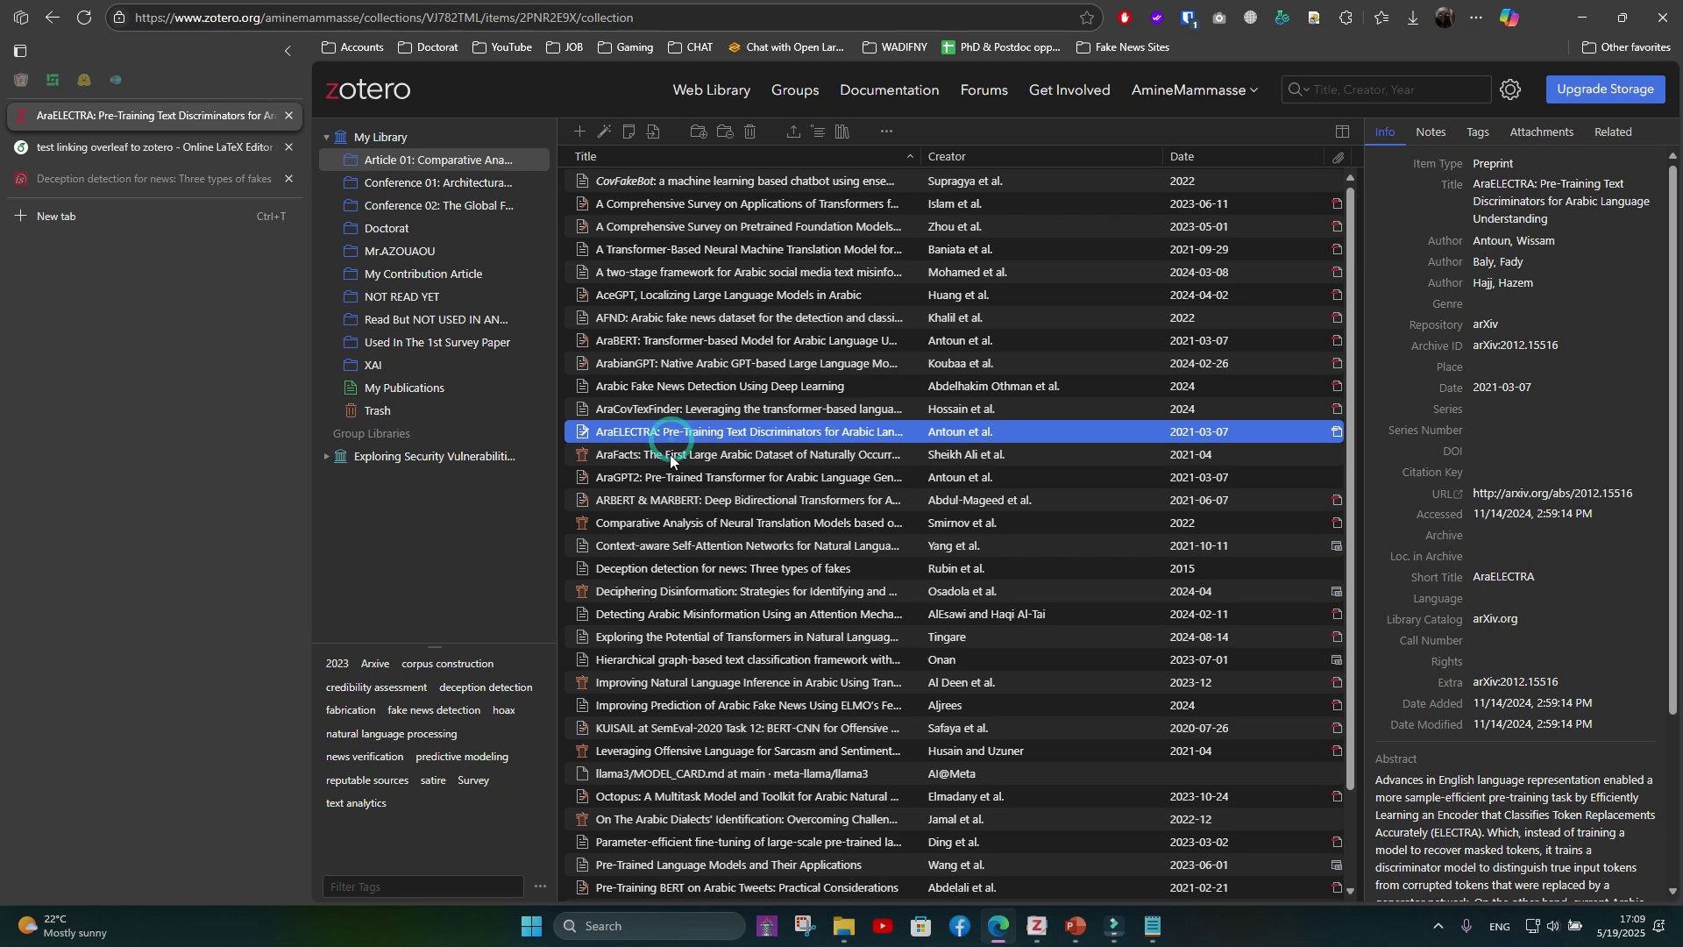
pyautogui.click(644, 454)
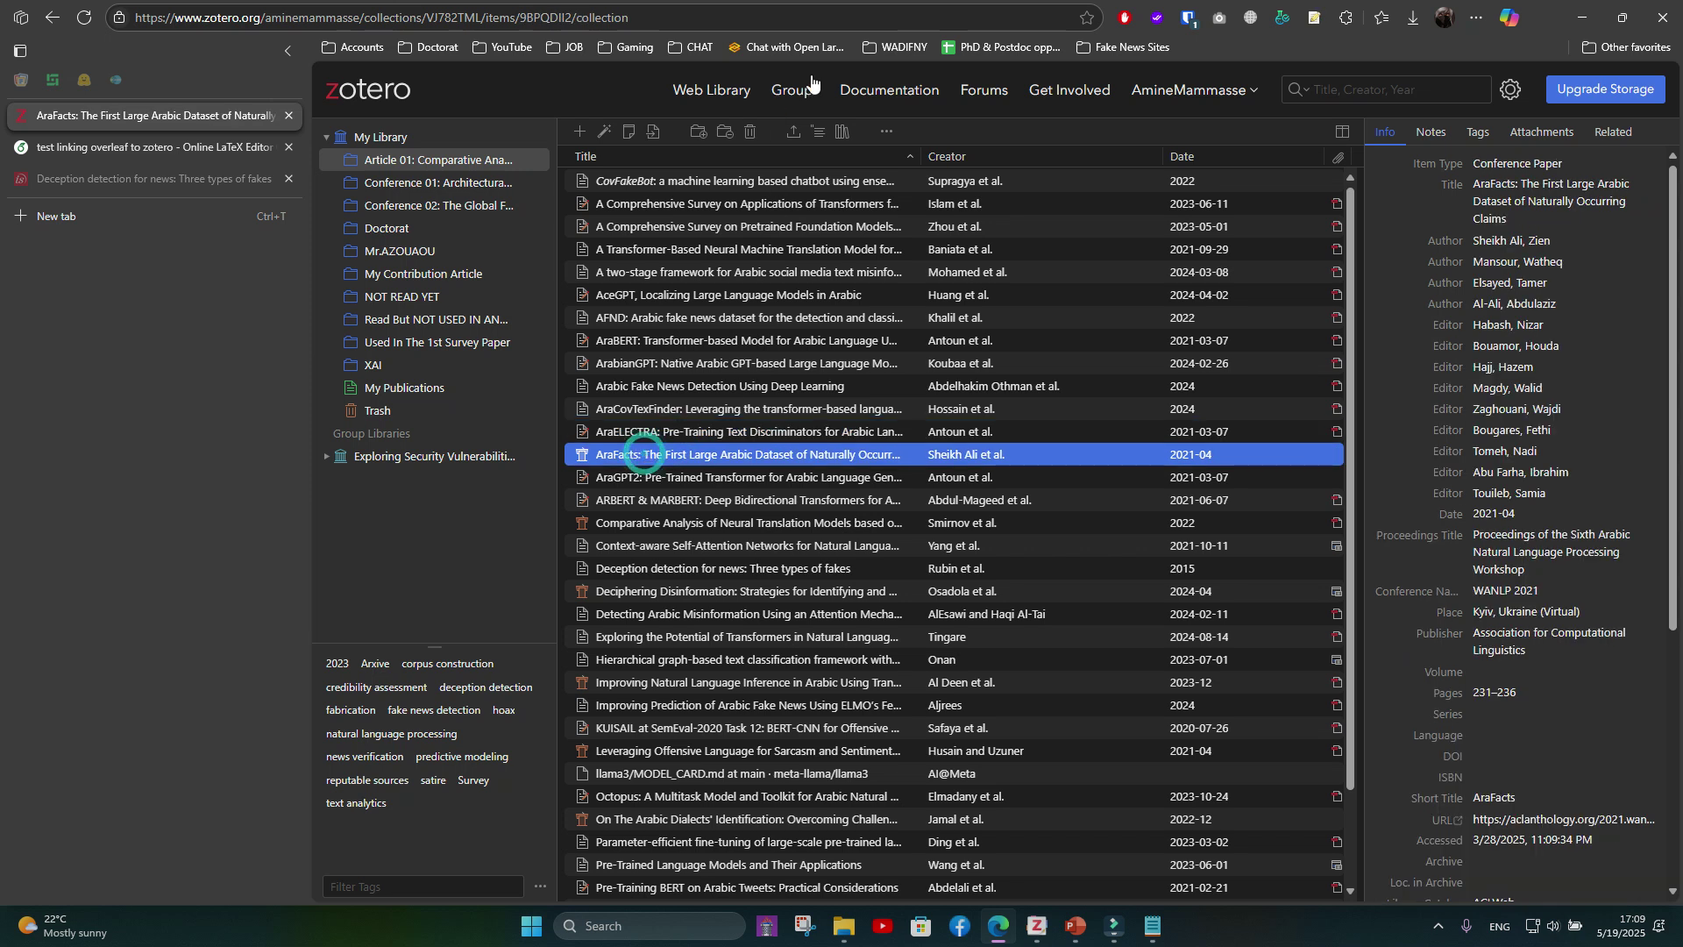
pyautogui.click(793, 132)
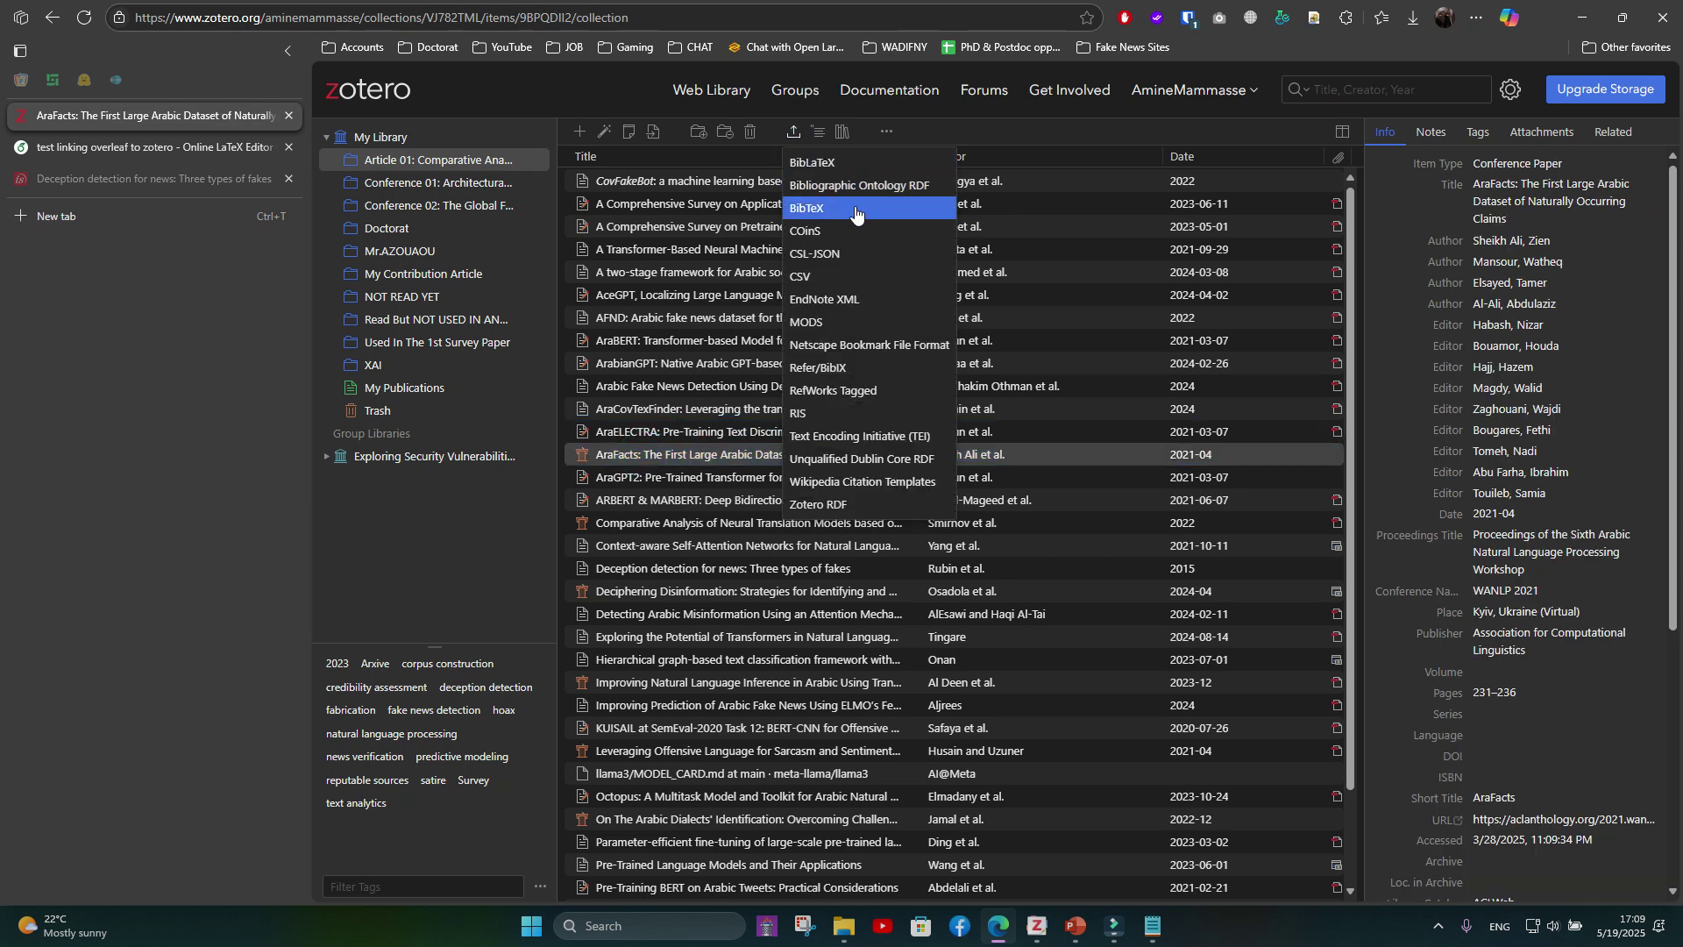
pyautogui.click(863, 208)
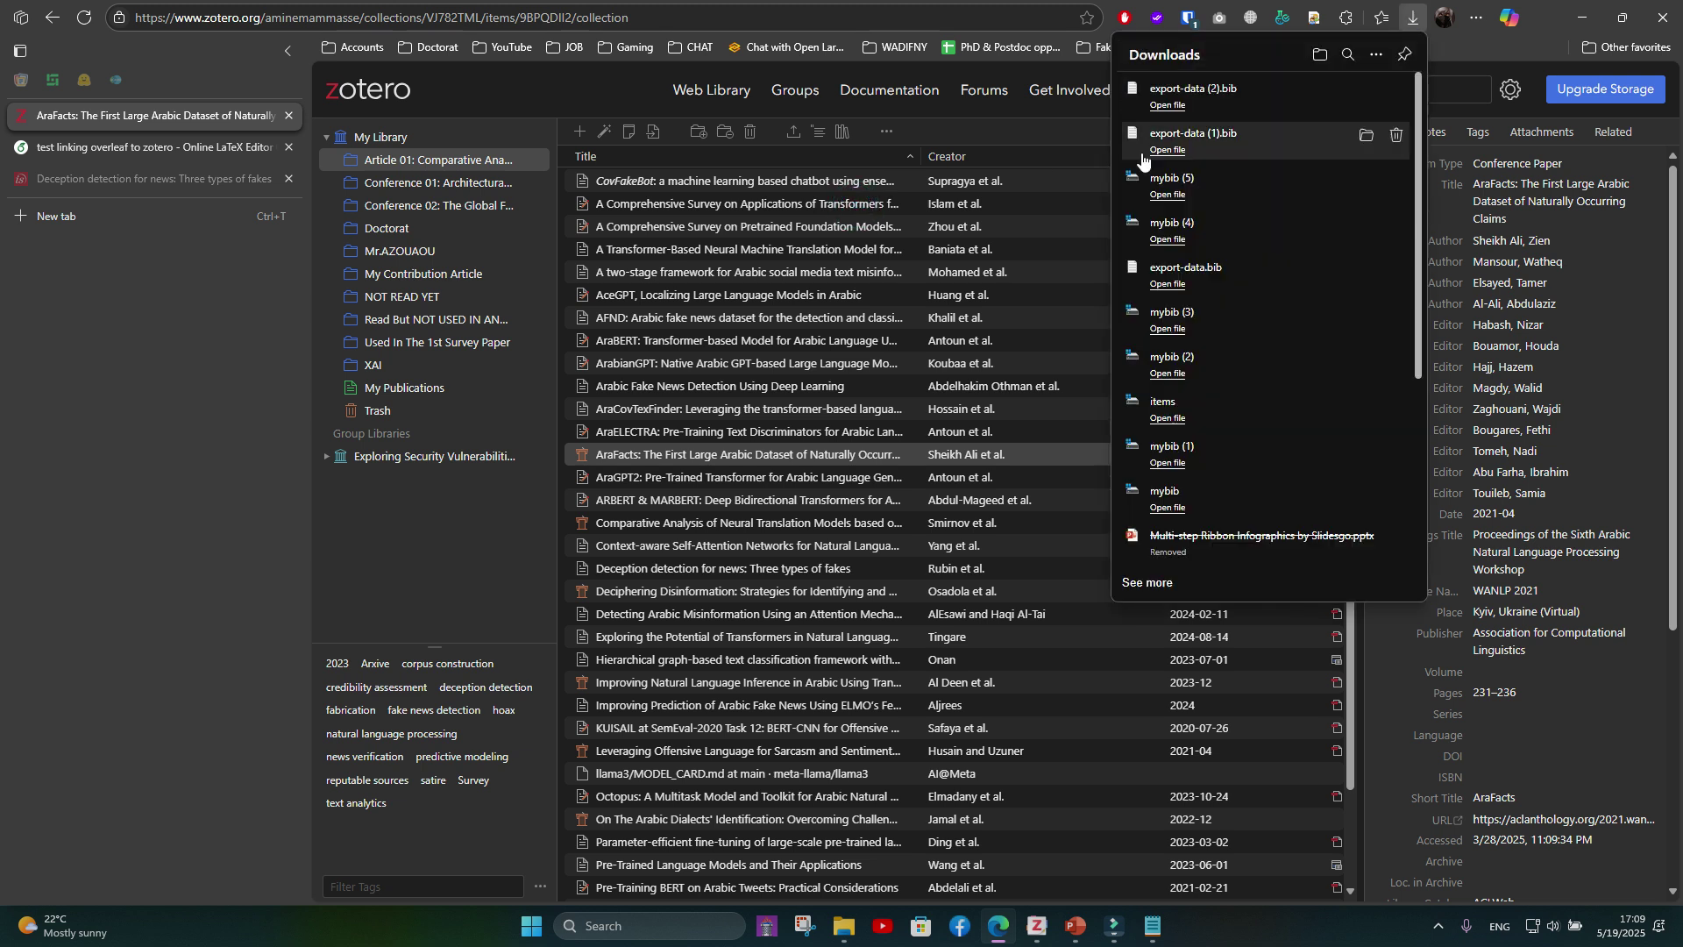
pyautogui.click(1275, 99)
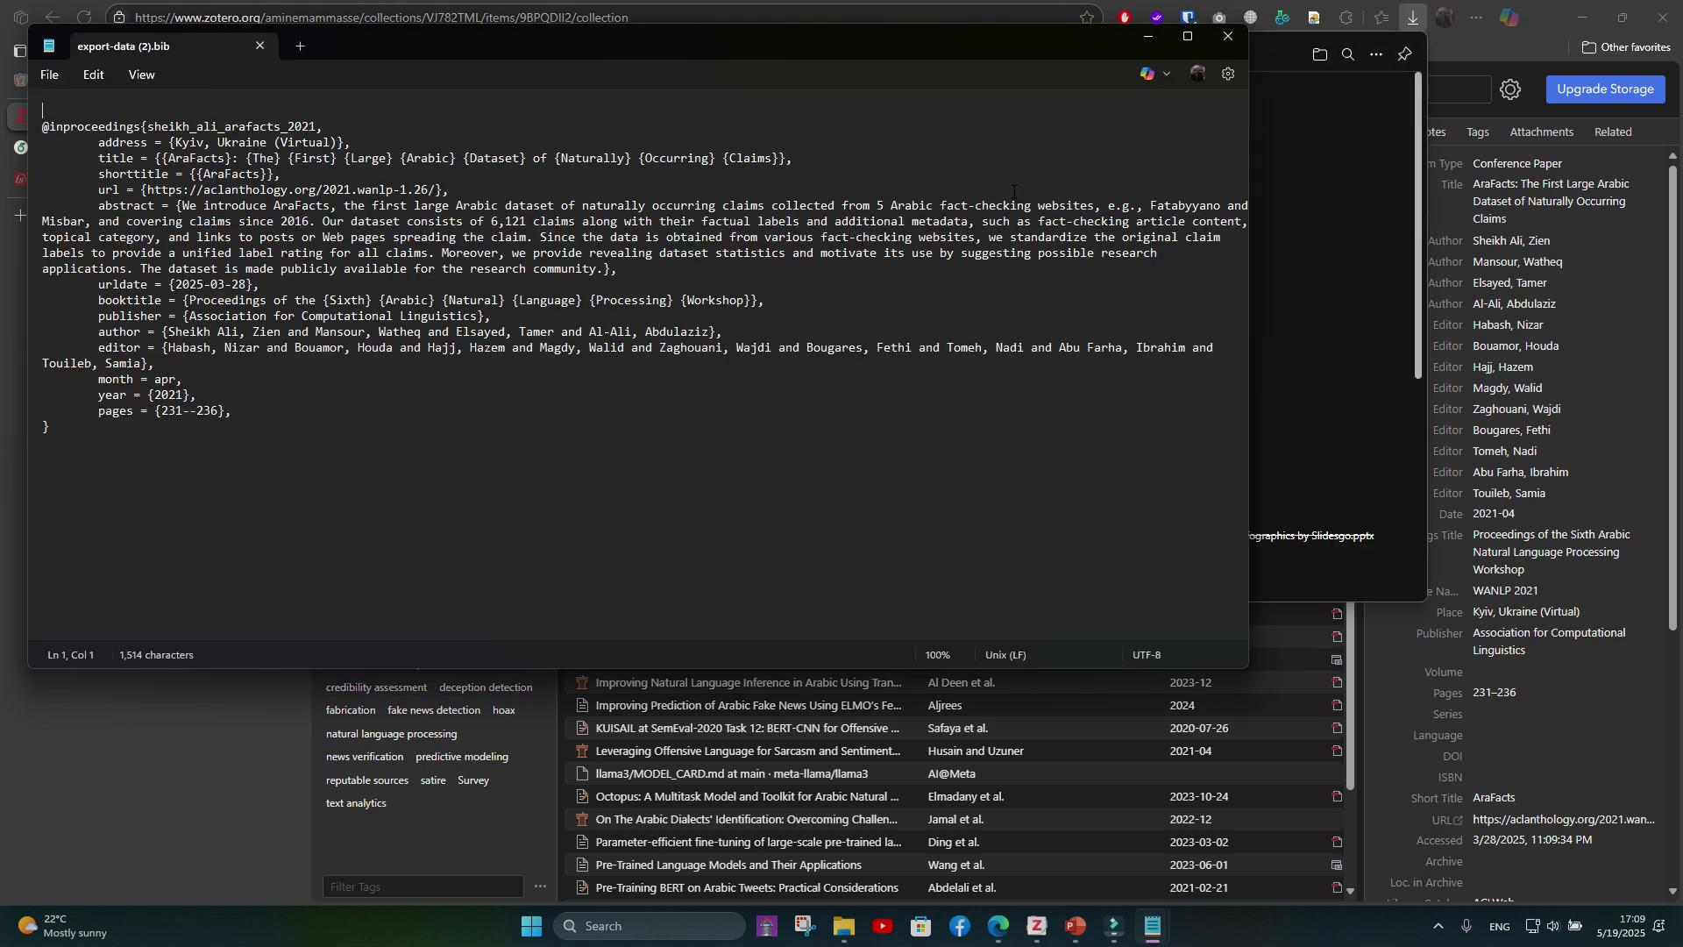
pyautogui.moveTo(318, 127); pyautogui.dragTo(149, 128)
pyautogui.hotkey('ctrl', 'c')
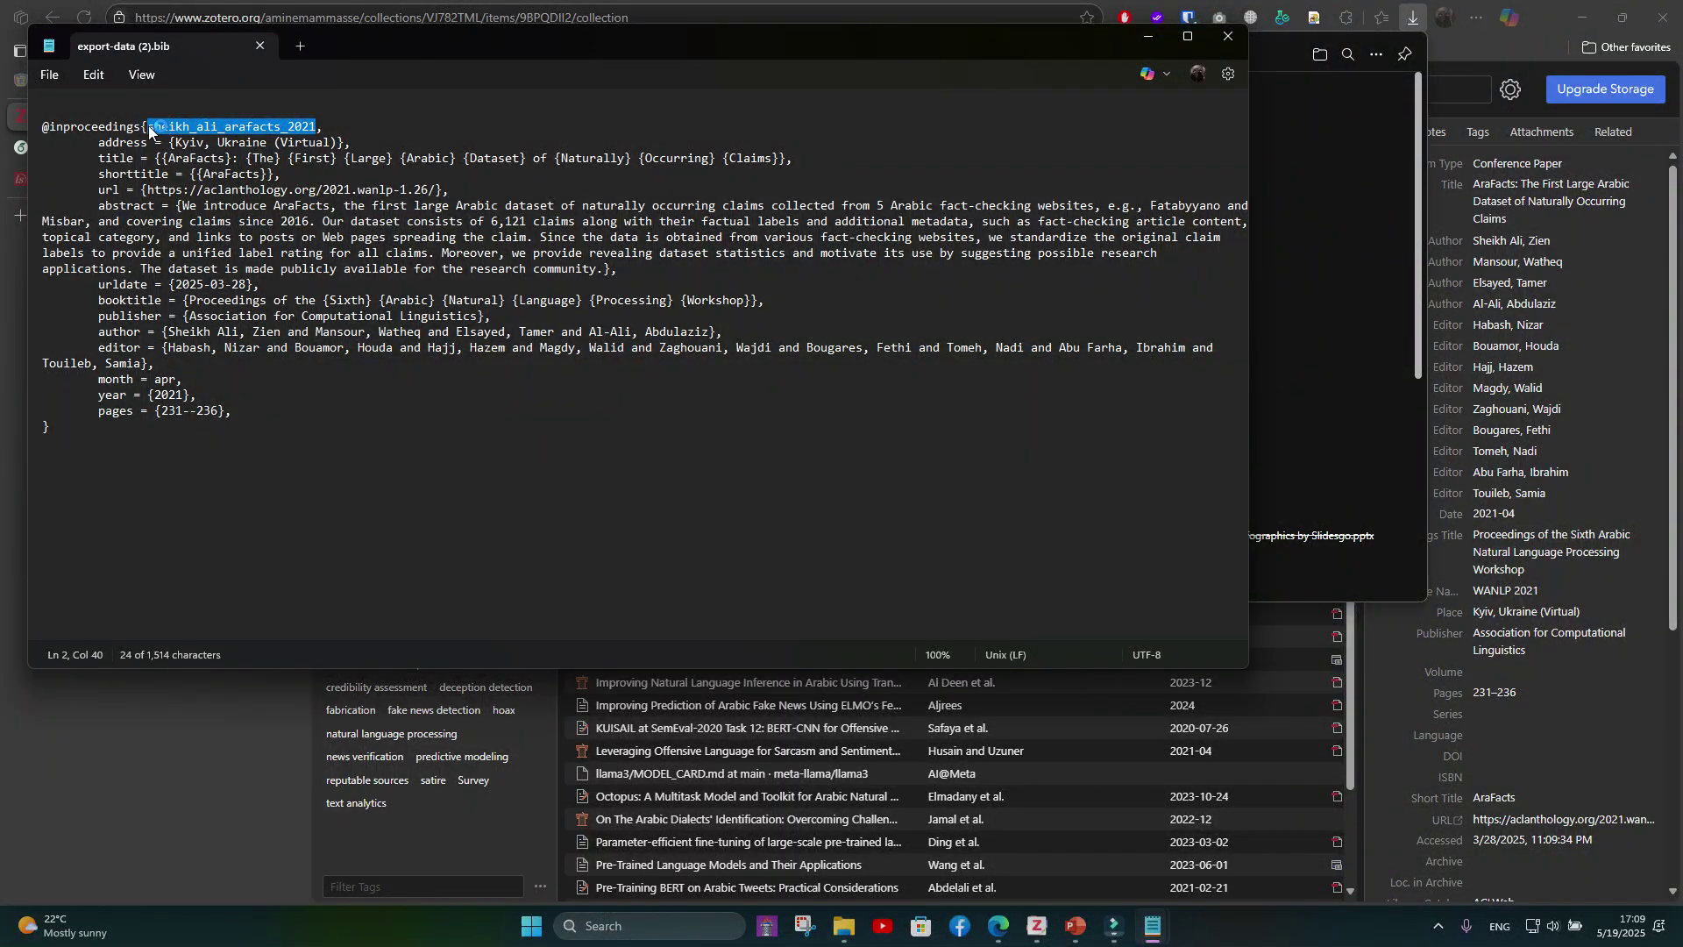
pyautogui.click(119, 707)
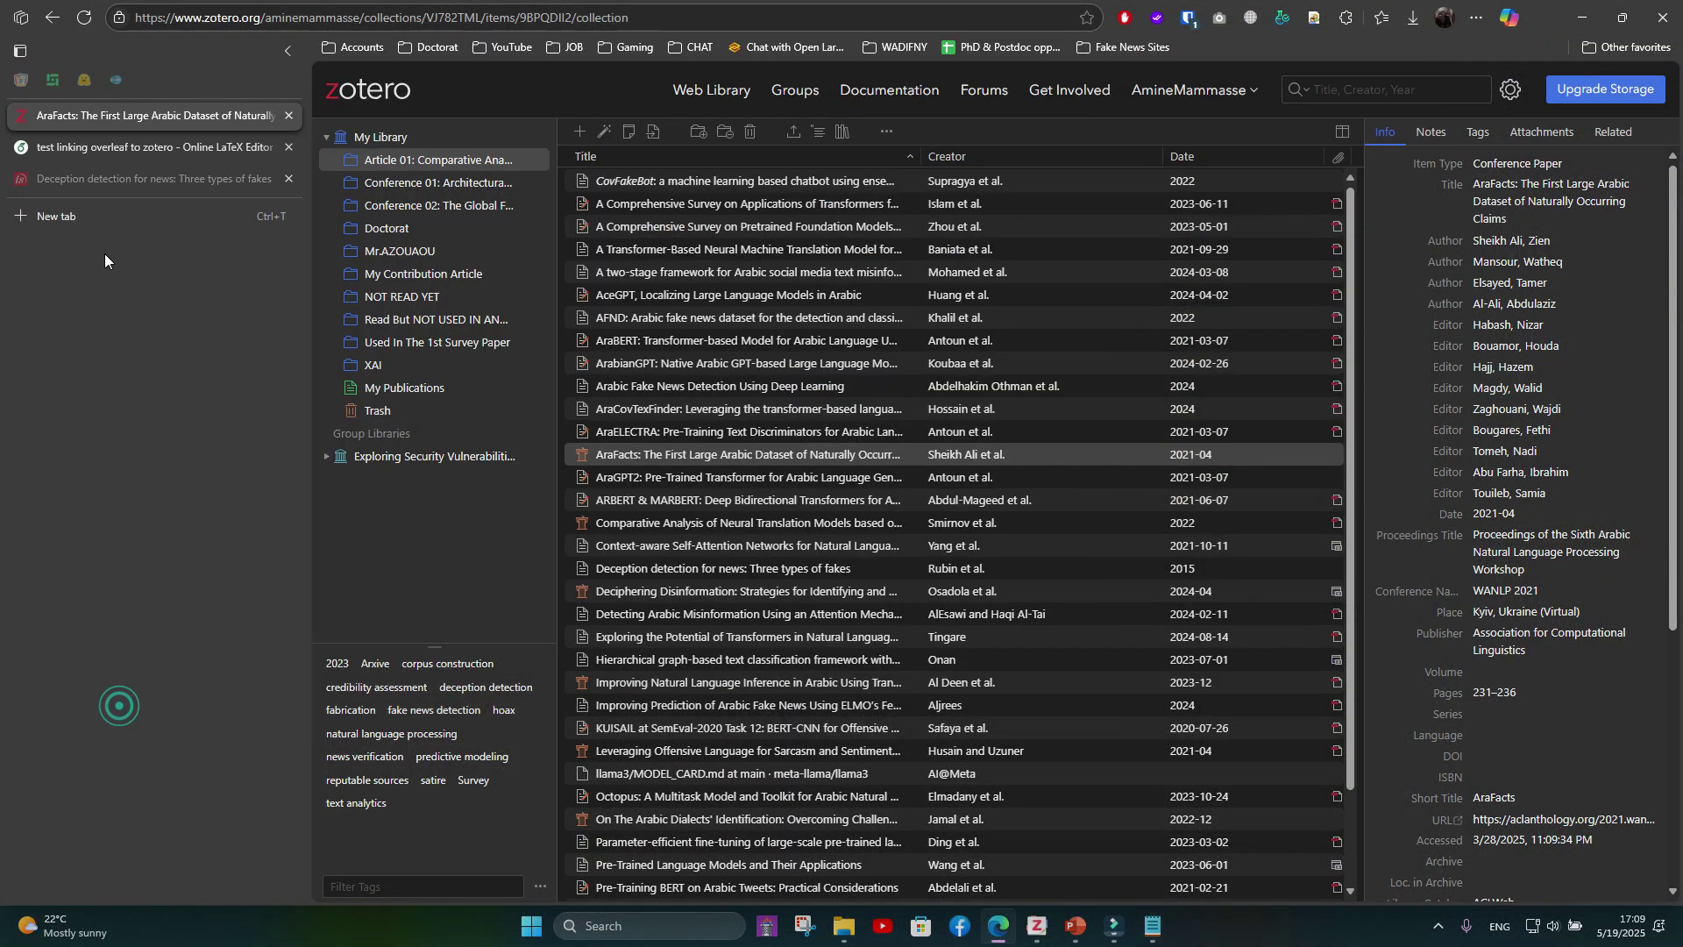
pyautogui.click(99, 147)
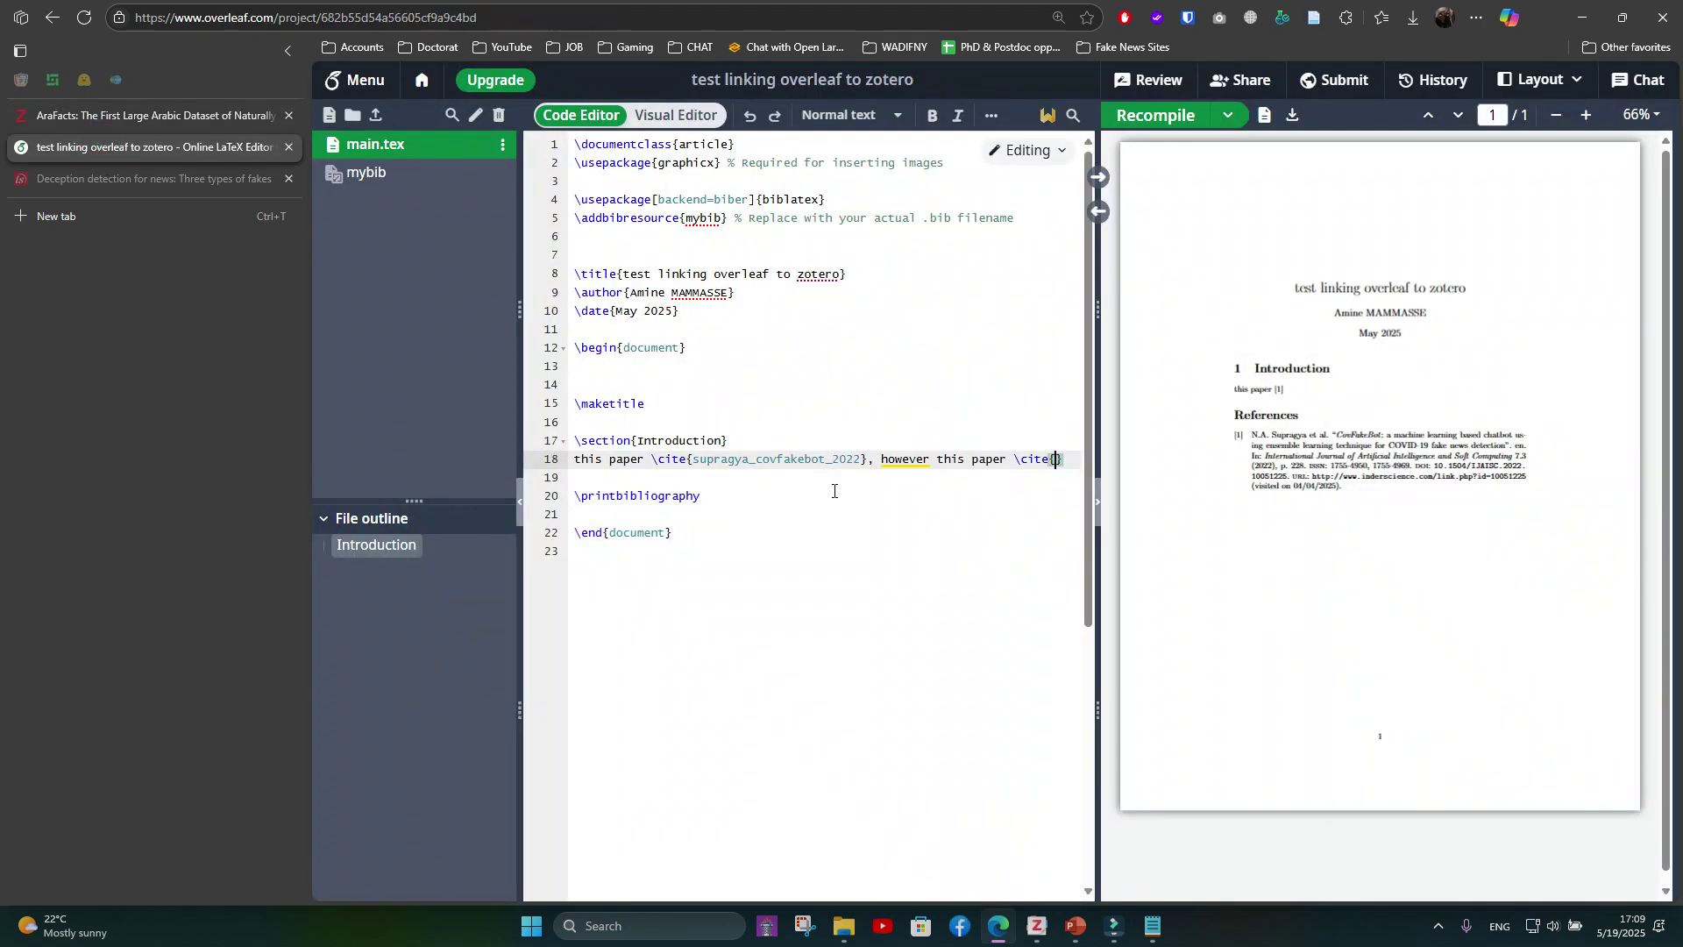
# Step: Paste sheikh_ali_arafacts_2021 into the second \cite{} and recompile to list both references
pyautogui.hotkey('ctrl', 'v')
pyautogui.click(1155, 115)
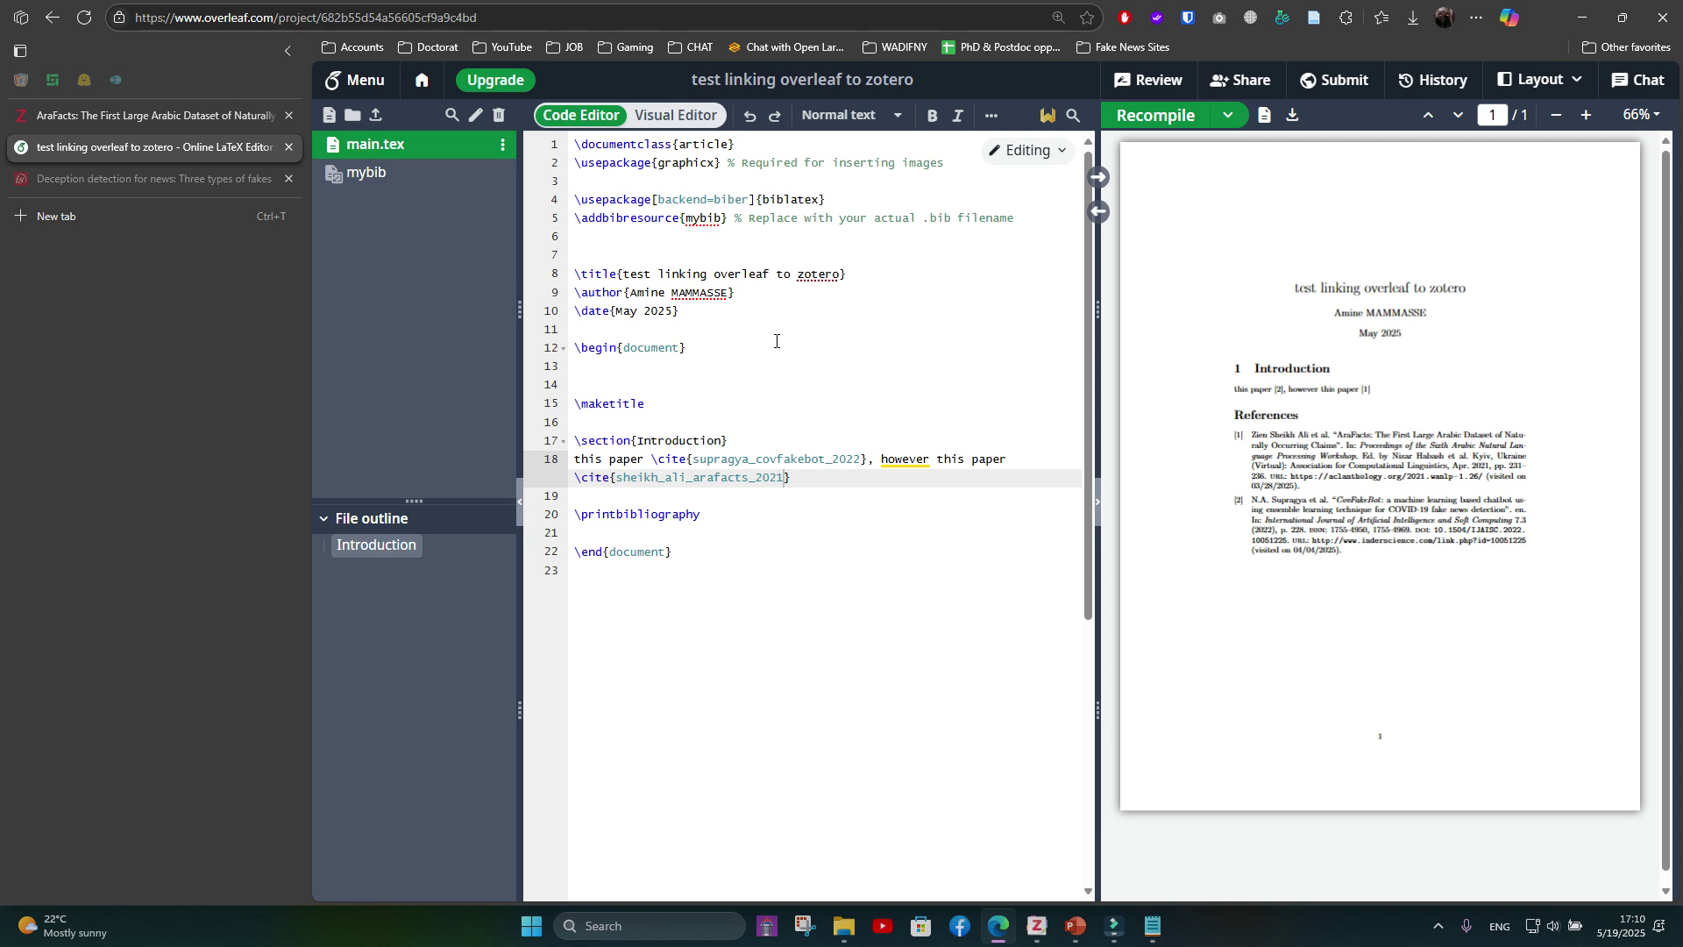
pyautogui.click(186, 121)
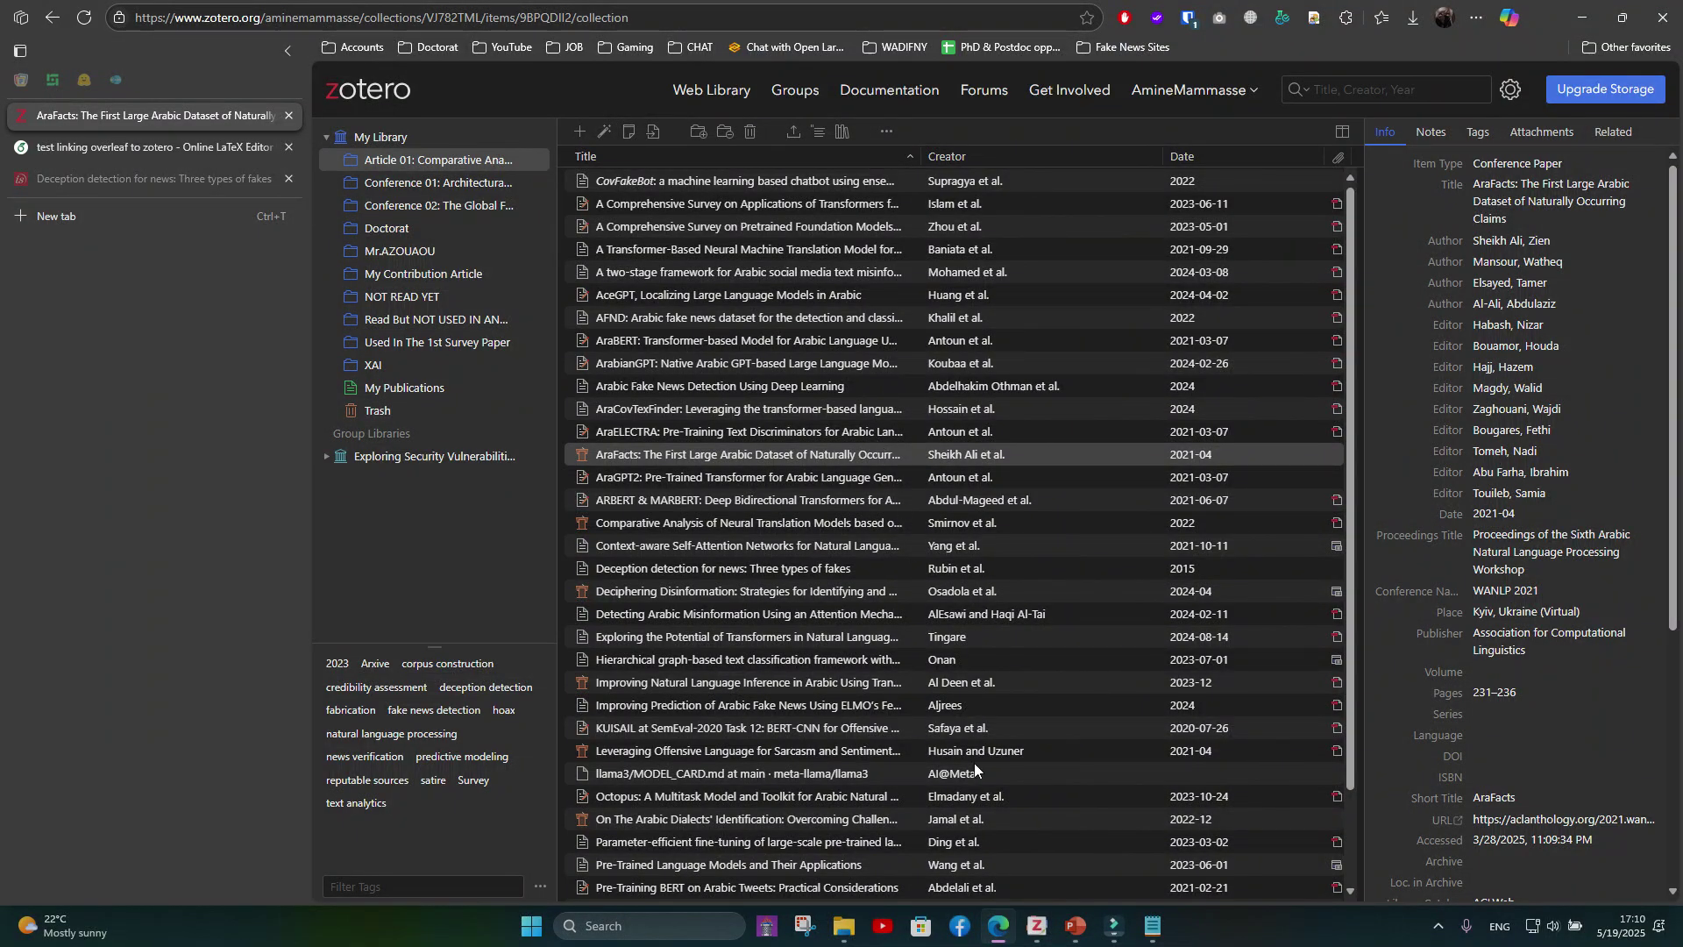
# Step: Look at the Zotero desktop library, then return to the browser
pyautogui.moveTo(1037, 926)
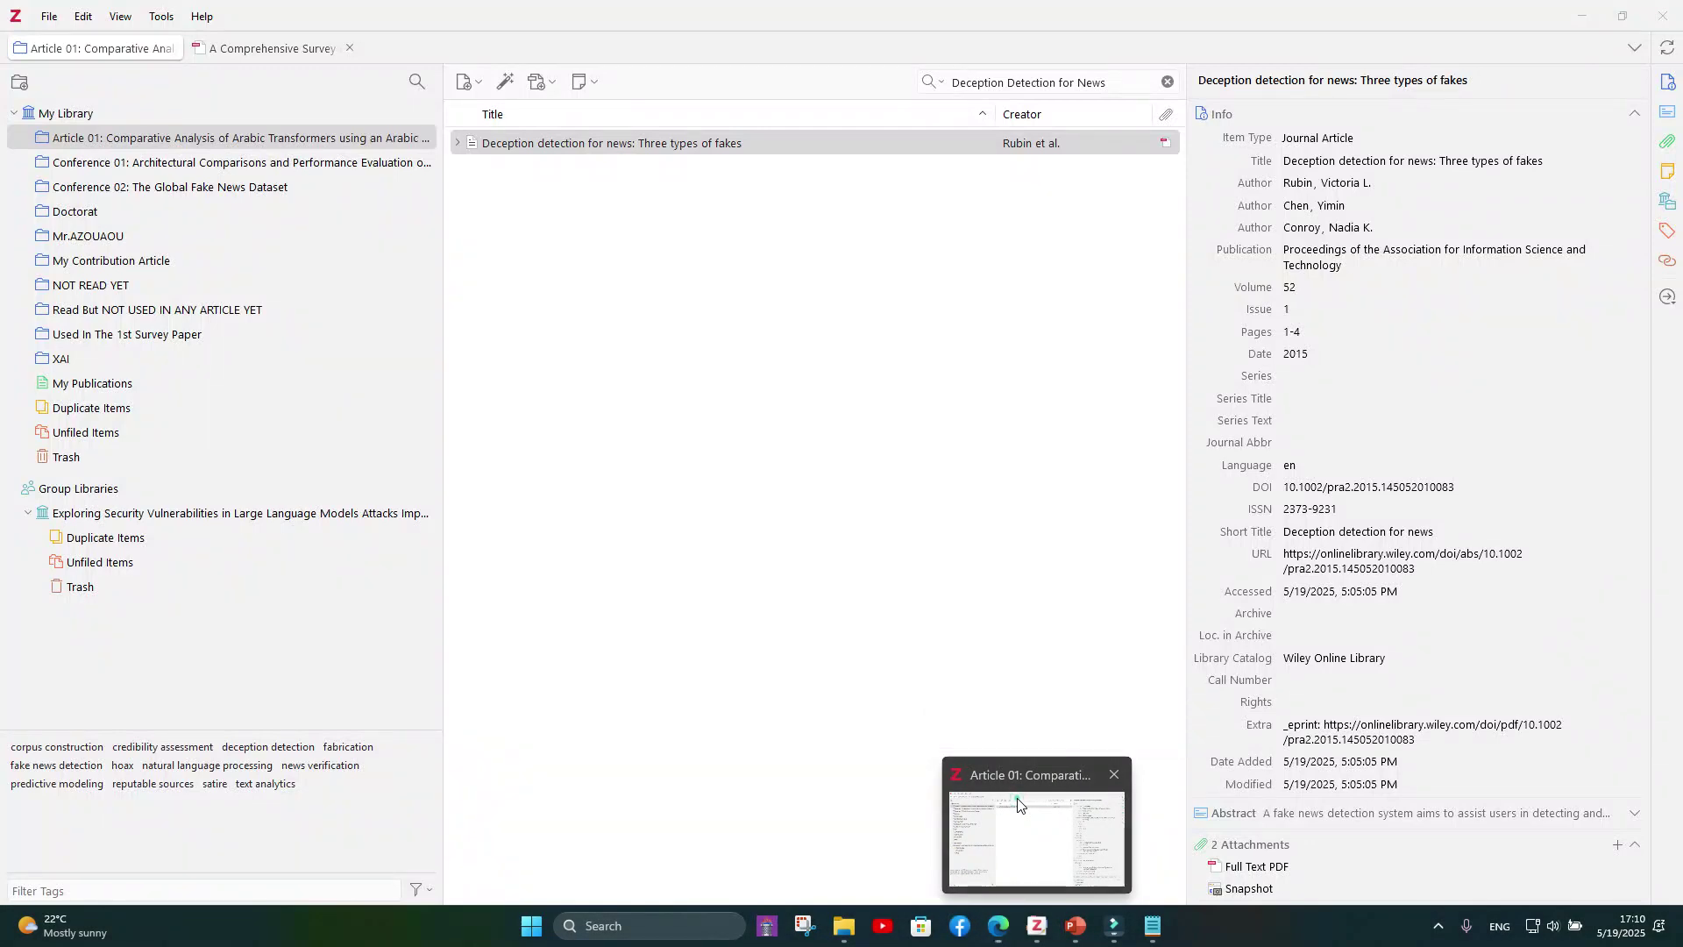
pyautogui.click(1018, 804)
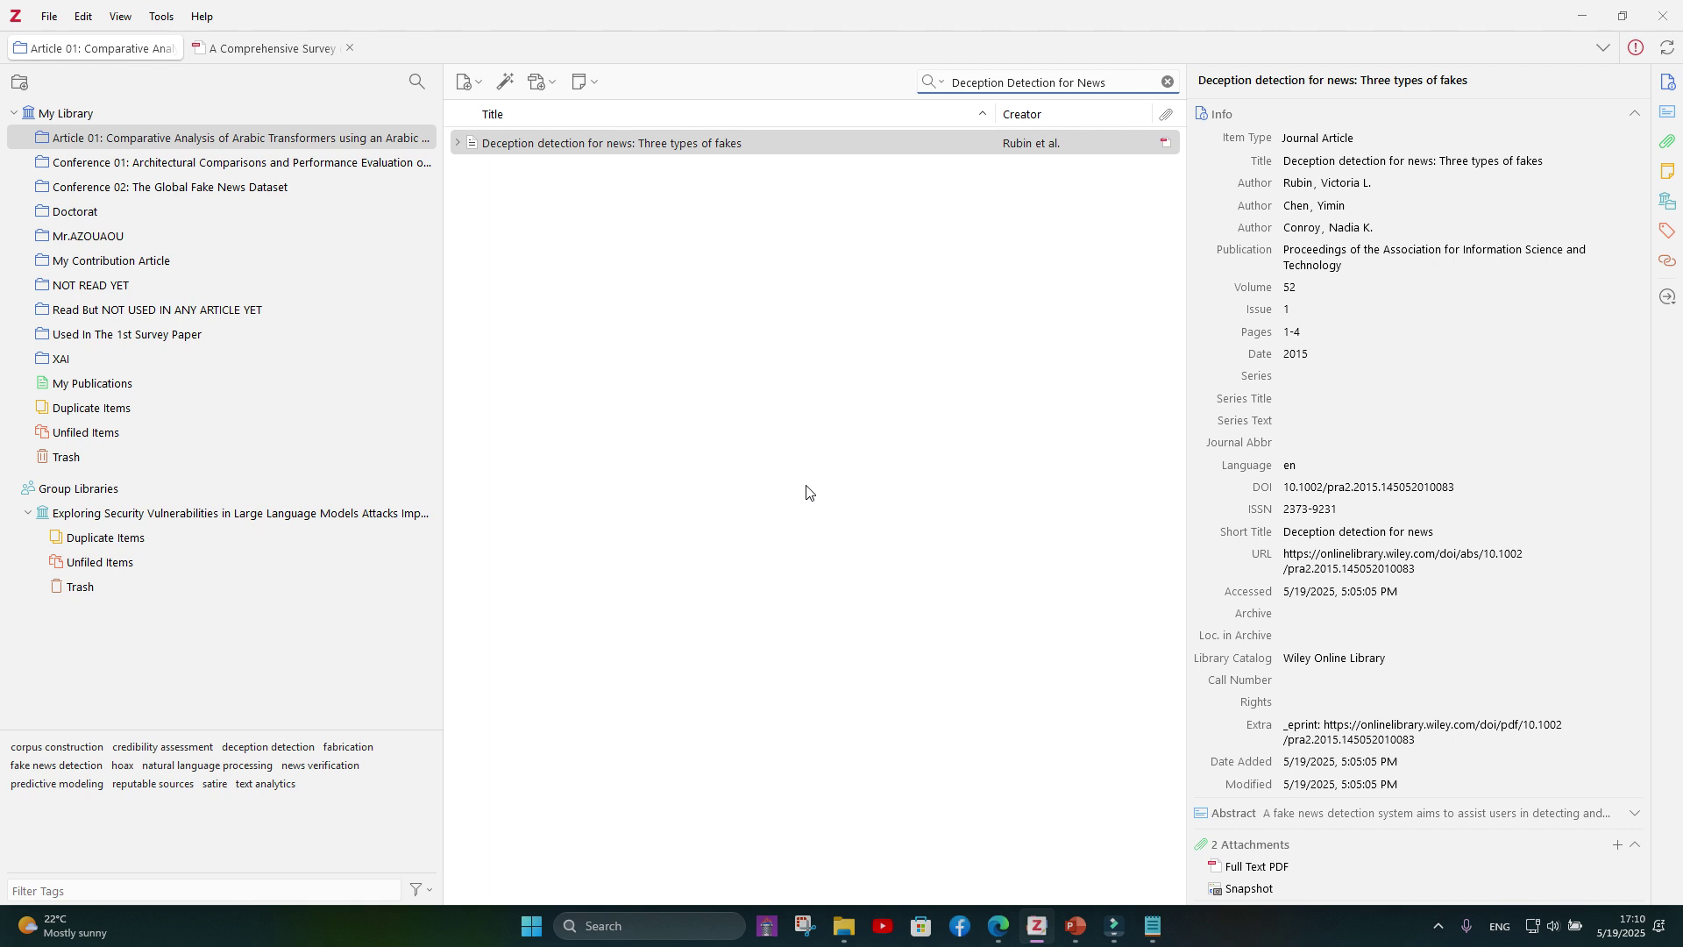
pyautogui.click(1009, 935)
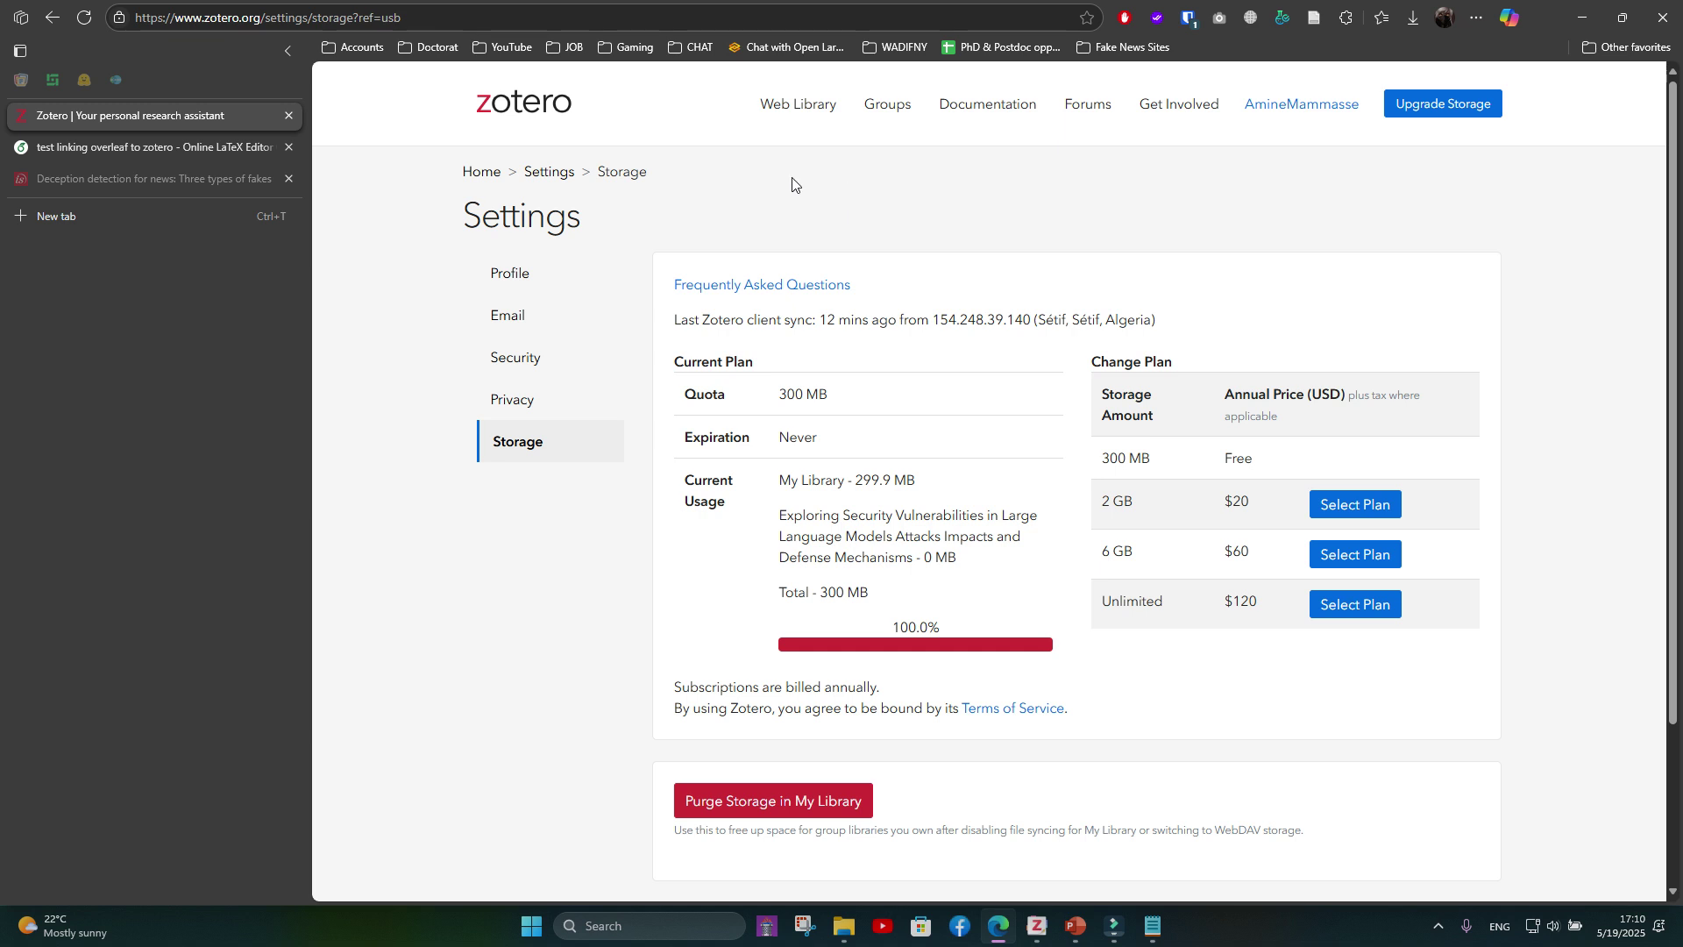
# Step: Check the Zotero desktop app, then leave the Storage settings page for the Web Library
pyautogui.moveTo(1035, 934)
pyautogui.click(1017, 841)
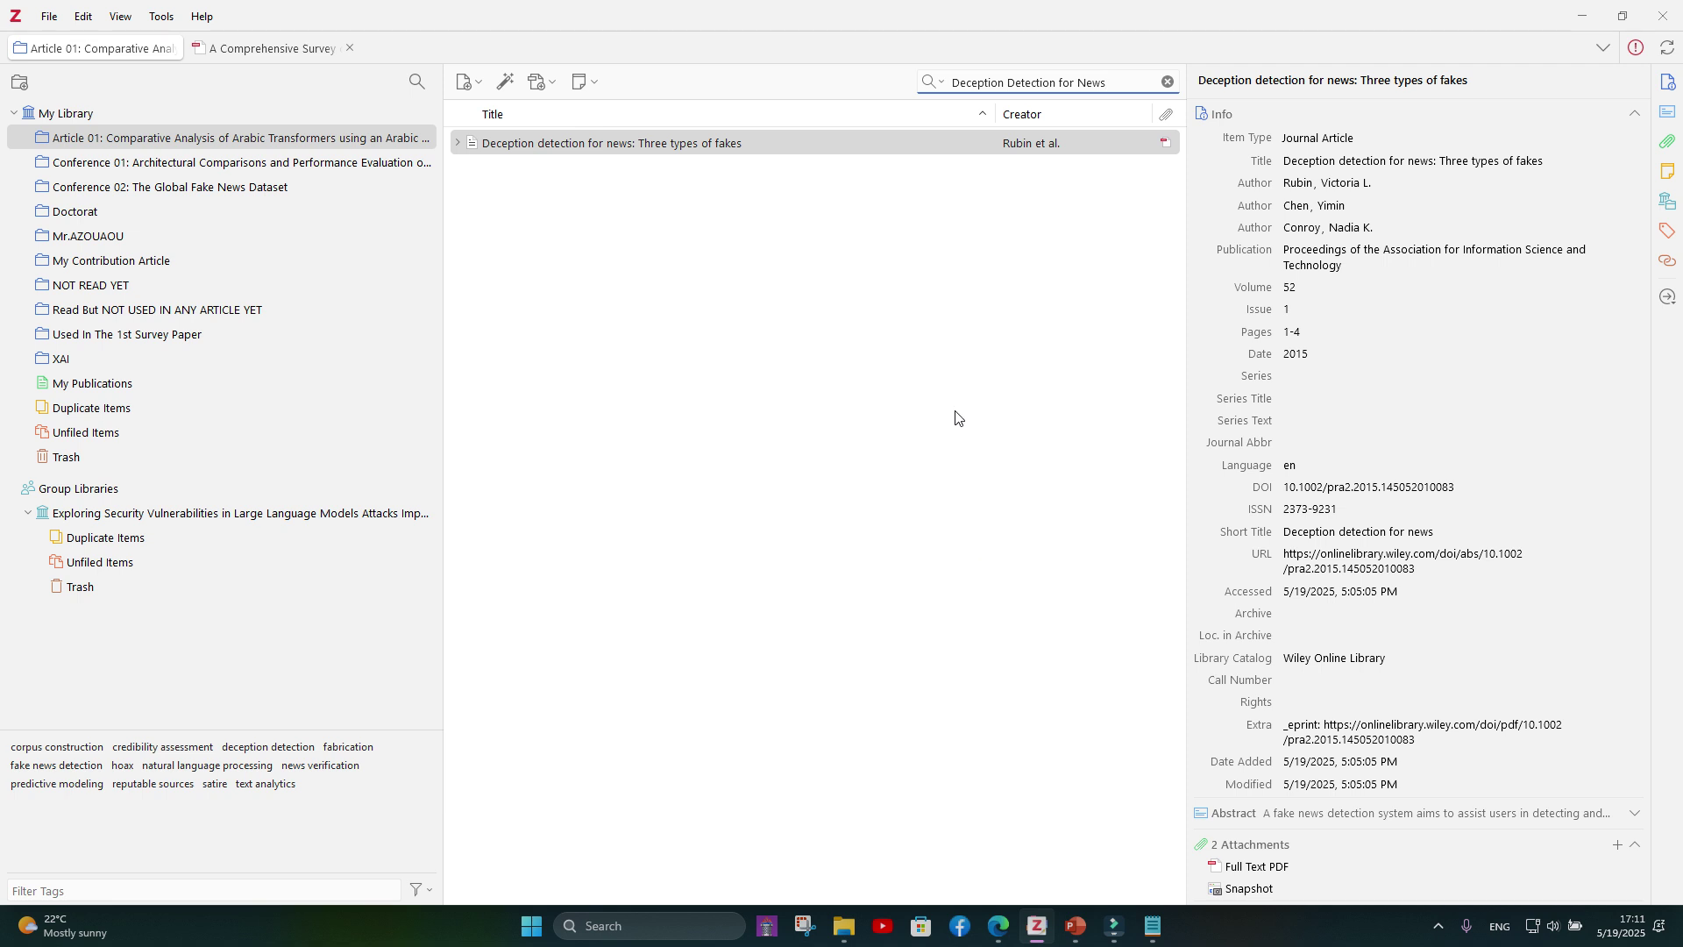
pyautogui.moveTo(1040, 943)
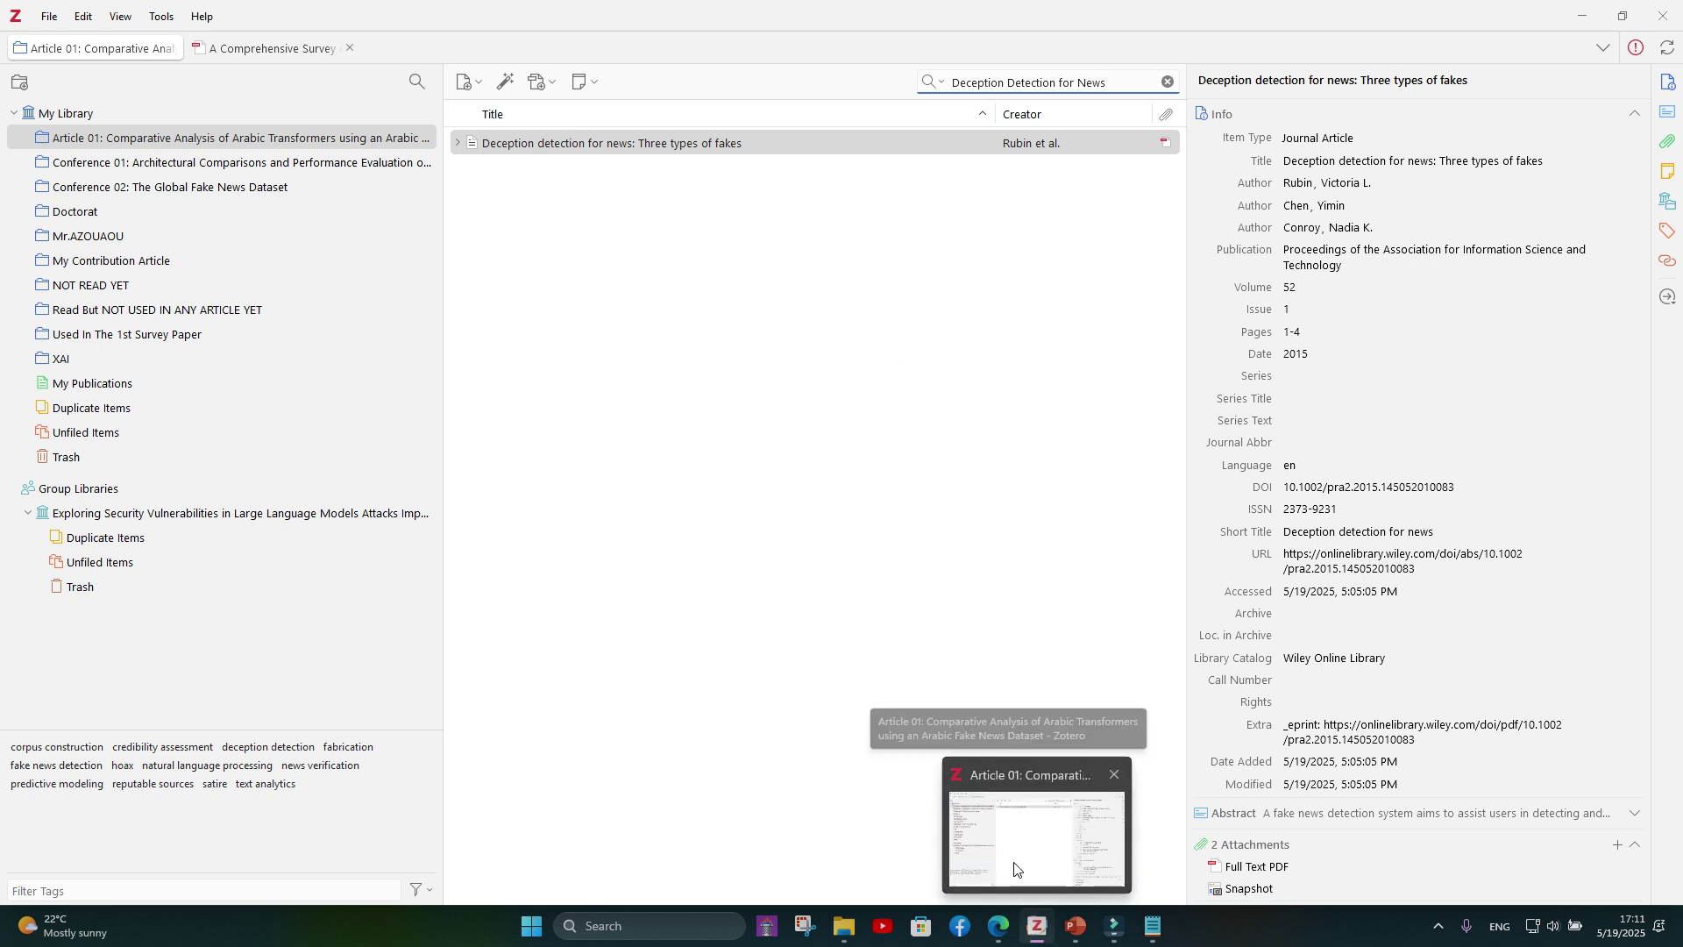
pyautogui.click(999, 927)
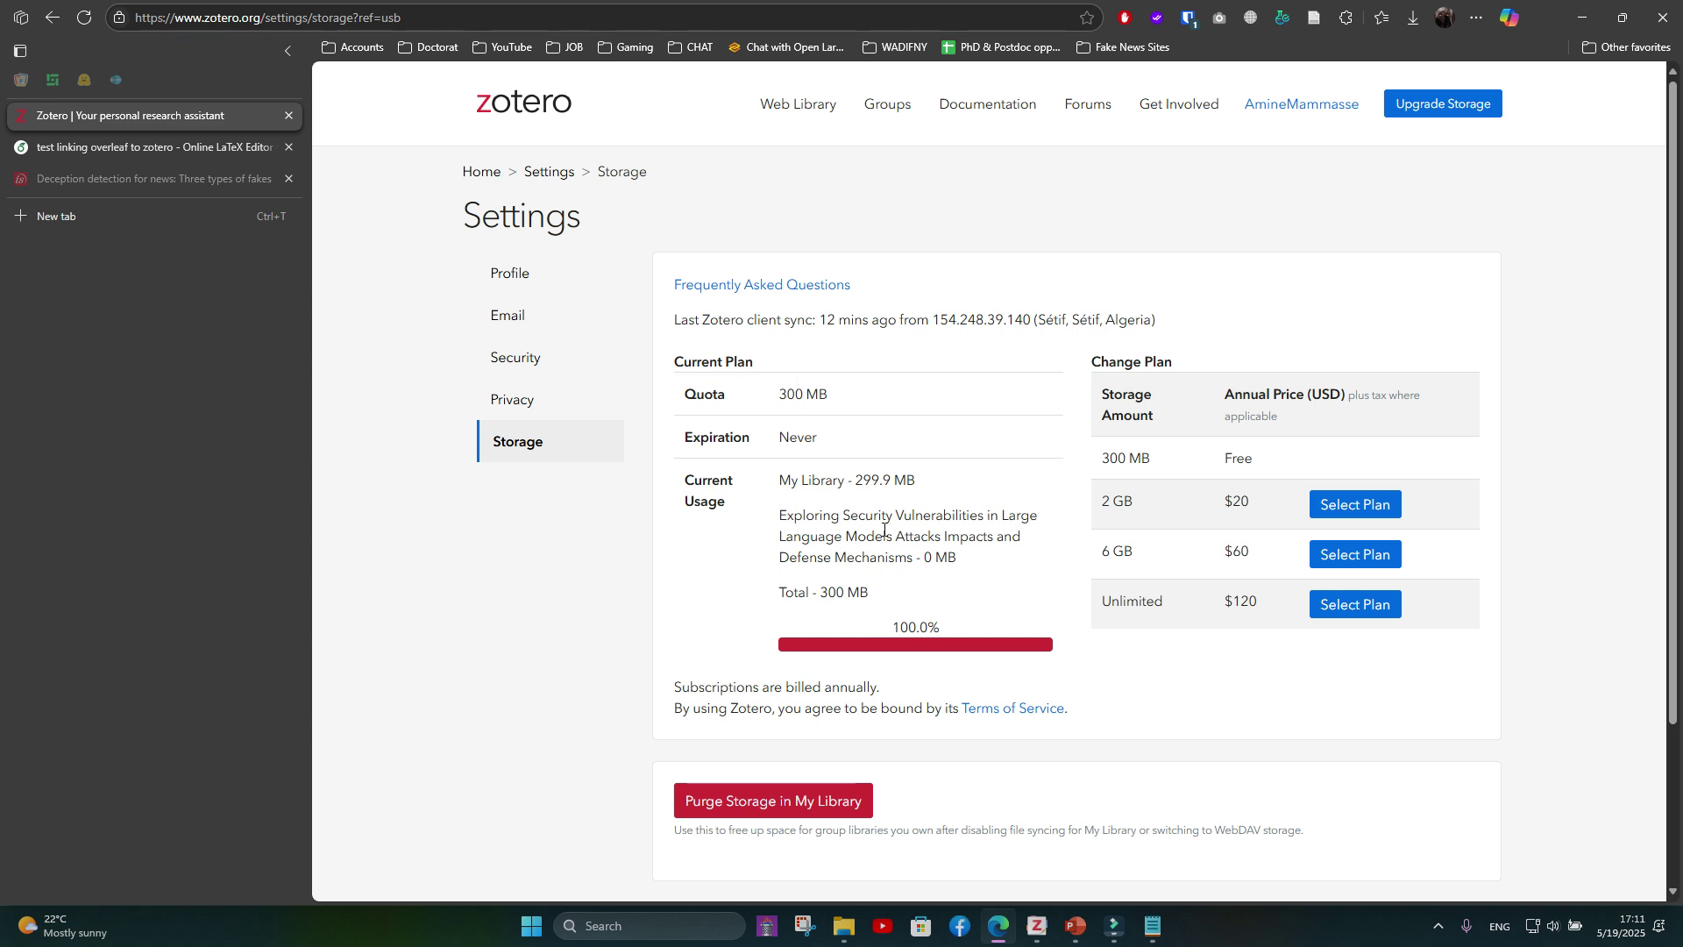
pyautogui.scroll(-1, 887, 561)
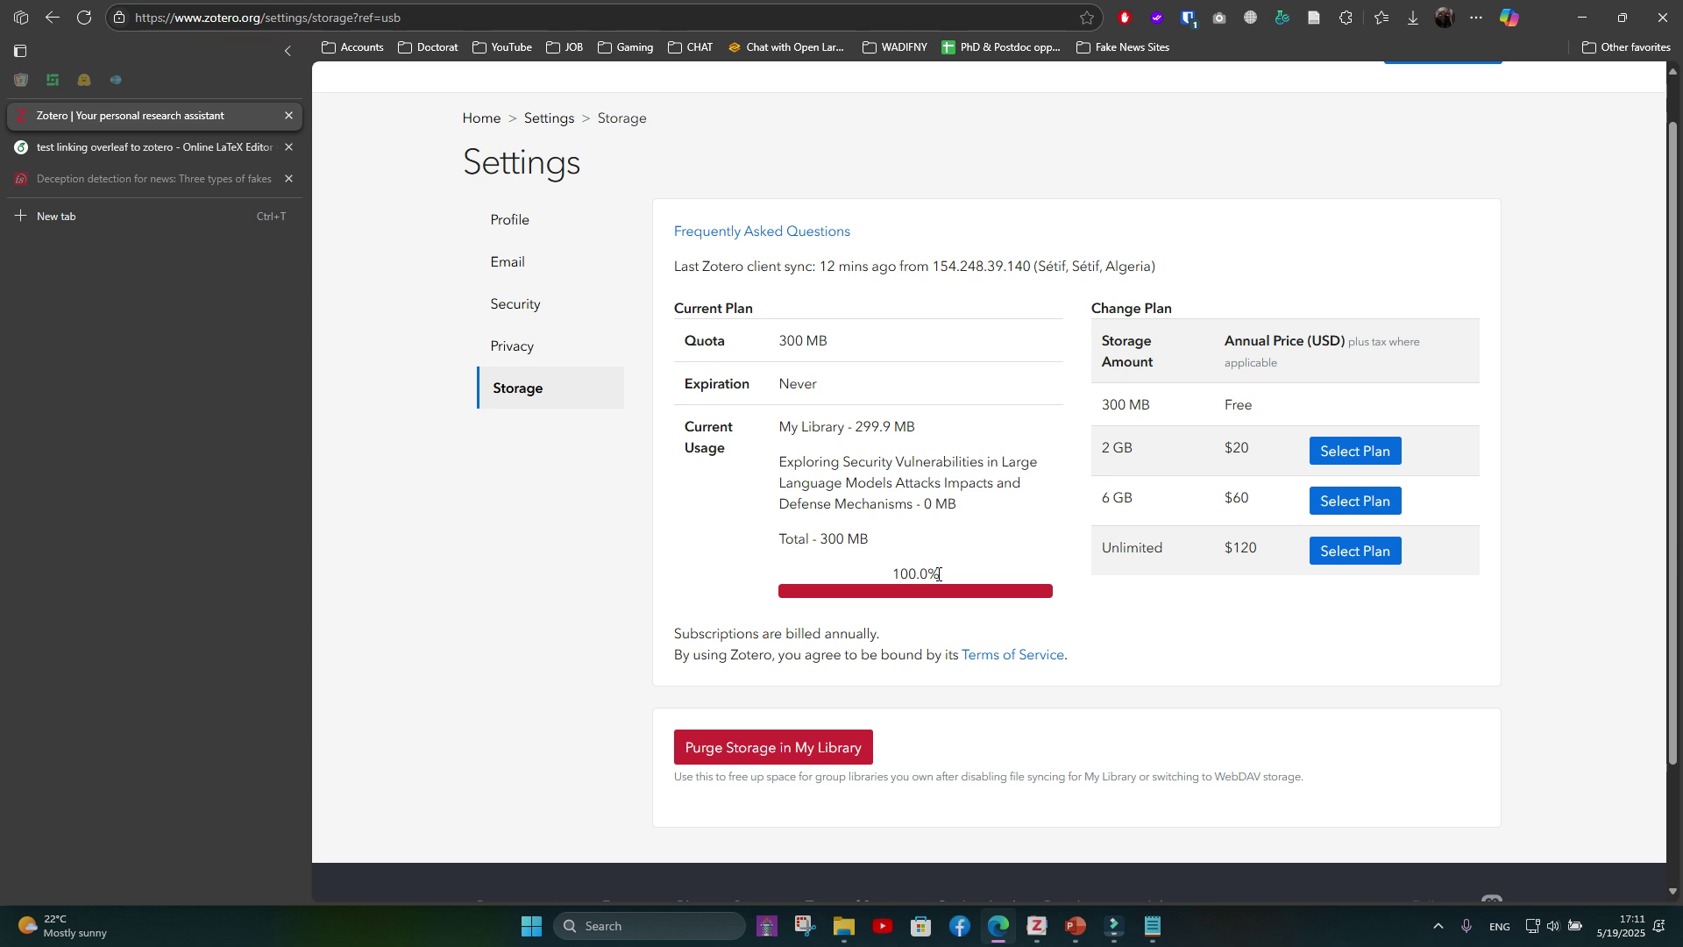
pyautogui.scroll(1, 910, 495)
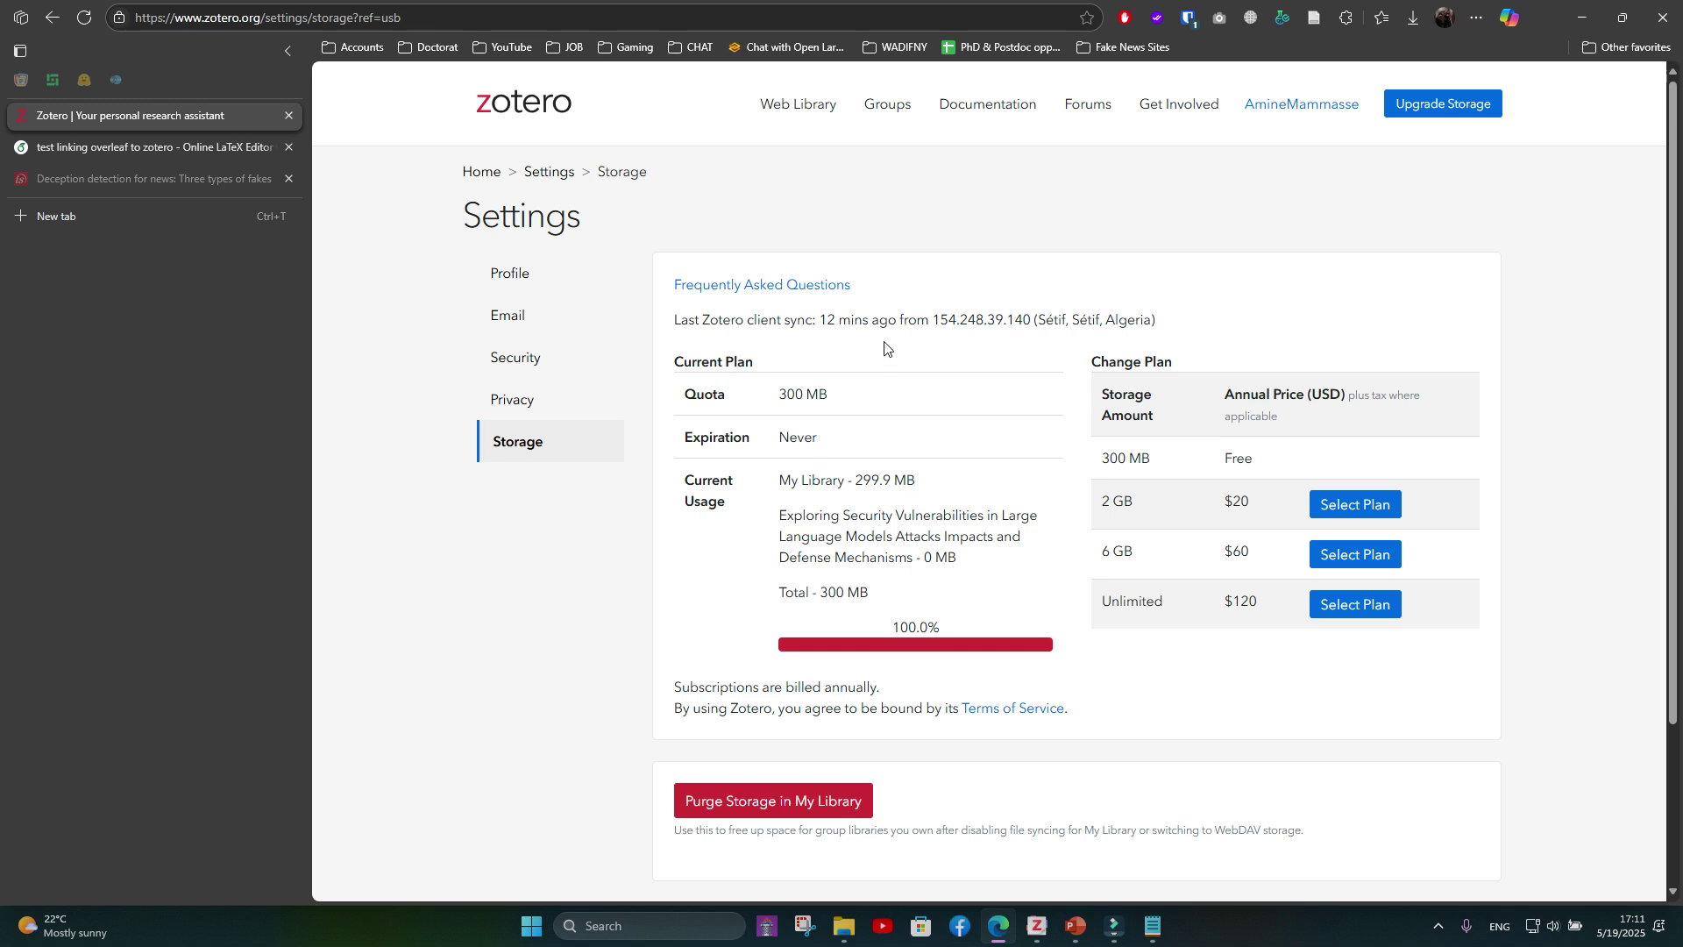
pyautogui.click(796, 119)
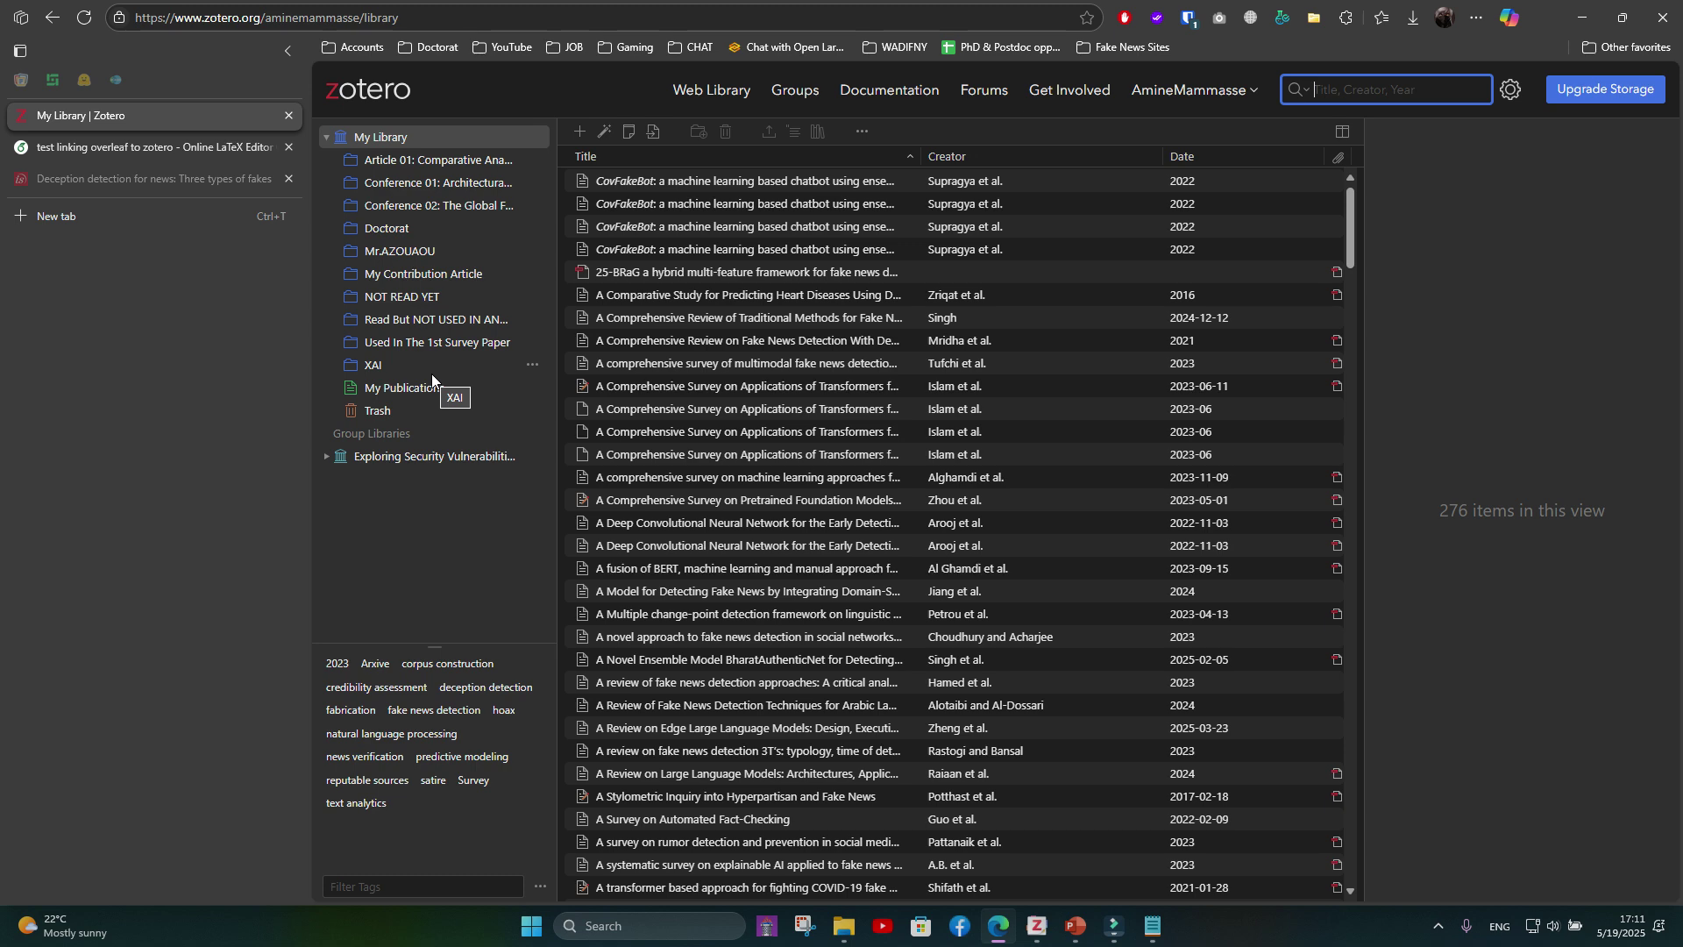
pyautogui.moveTo(1037, 926)
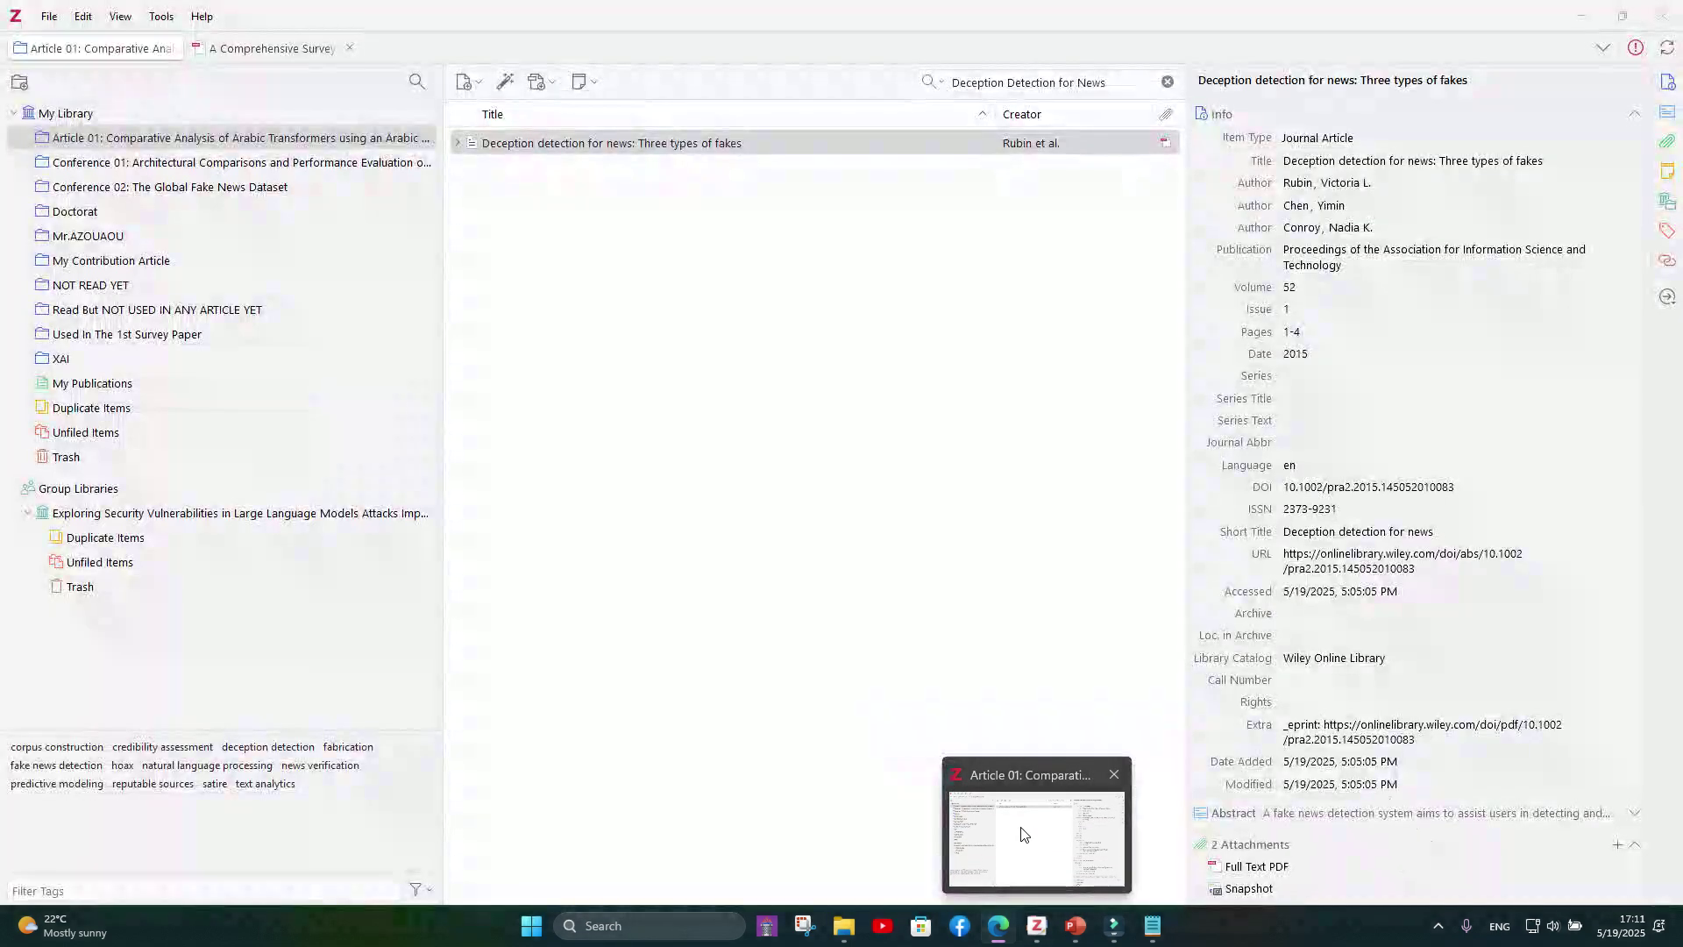